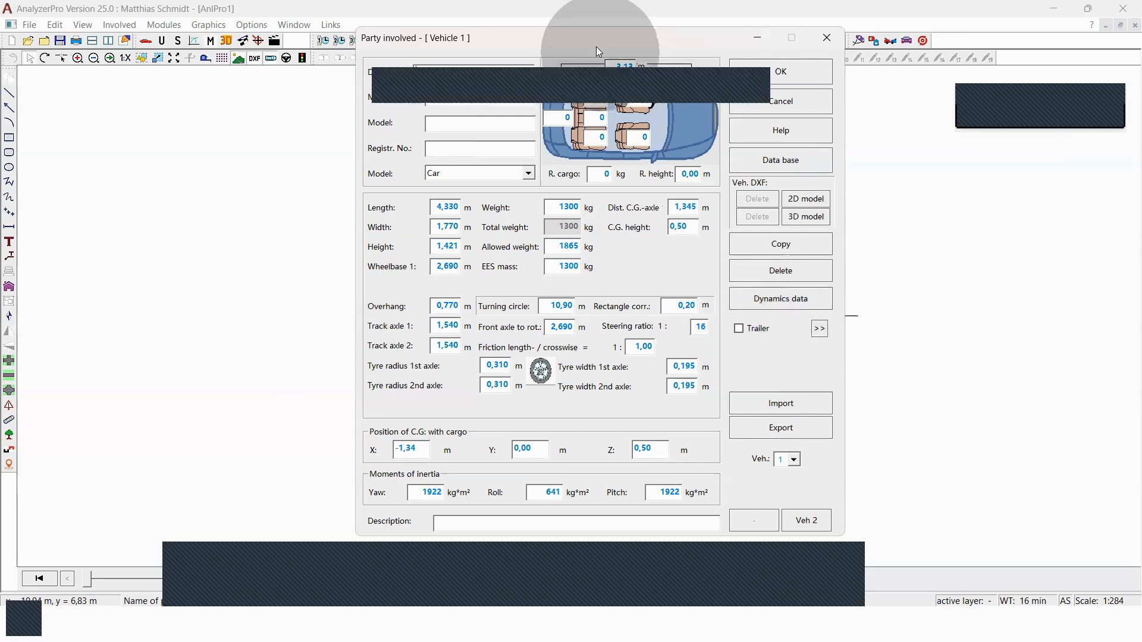
Open the trailer data of vehicle 1 and set the trailer type to Tandem trailer.
{"action": "left_click", "coordinate": [604, 78]}
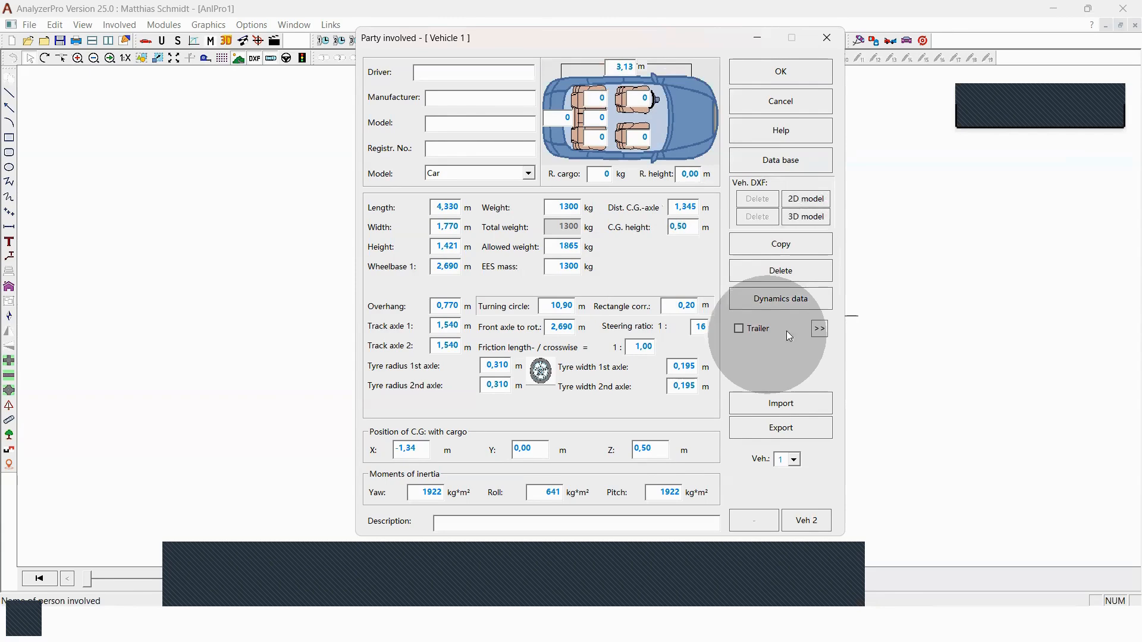
{"action": "left_click", "coordinate": [820, 329]}
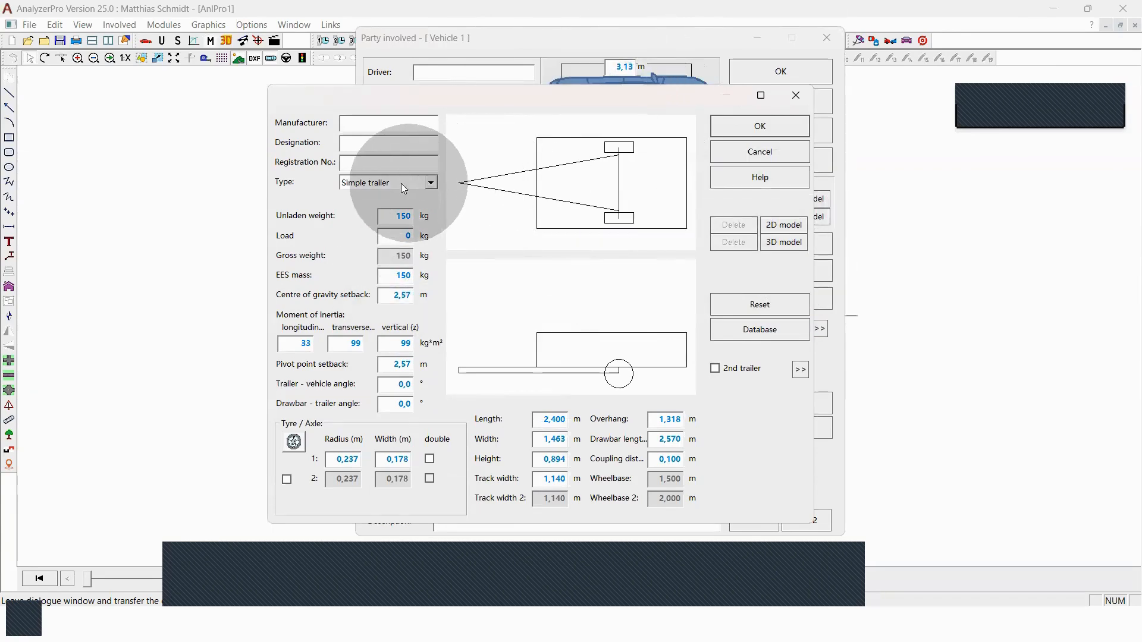
{"action": "scroll", "coordinate": [408, 181], "scroll_direction": "down", "scroll_amount": 2}
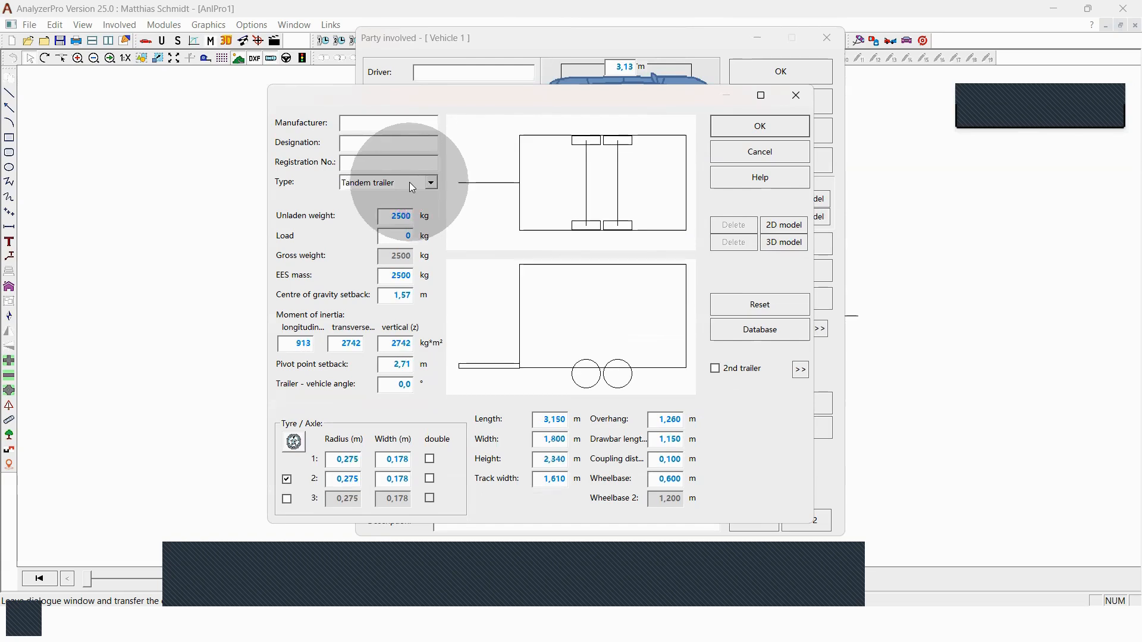
{"action": "scroll", "coordinate": [407, 179], "scroll_direction": "down", "scroll_amount": 1}
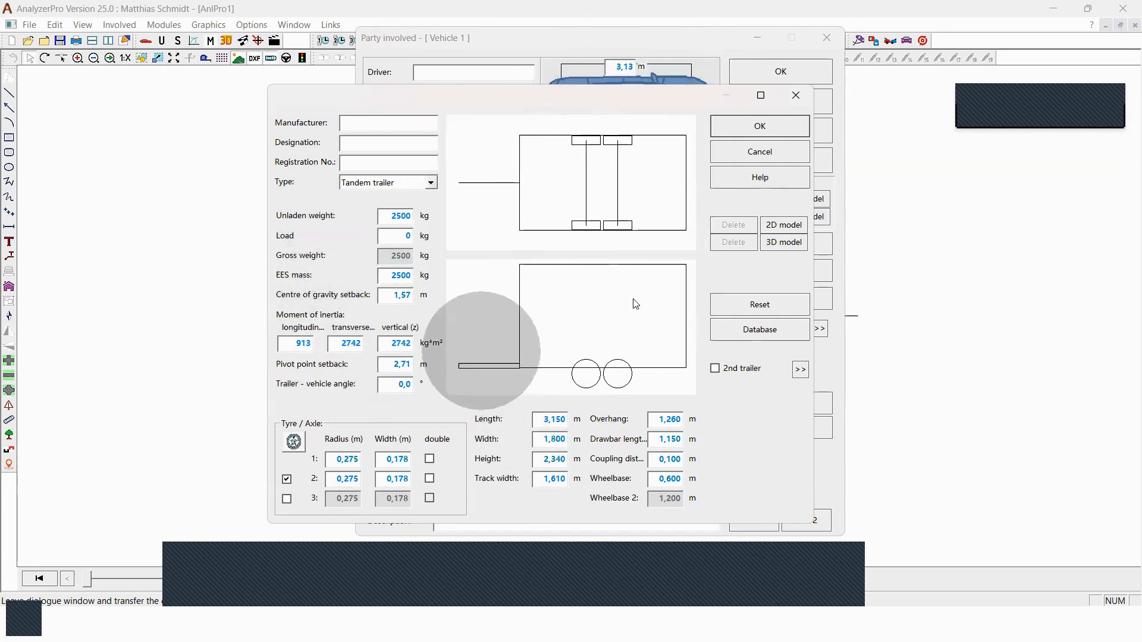
Set the tandem trailer's overhang to 1,000 m and its wheelbase to 1,170 m.
{"action": "left_click", "coordinate": [661, 418]}
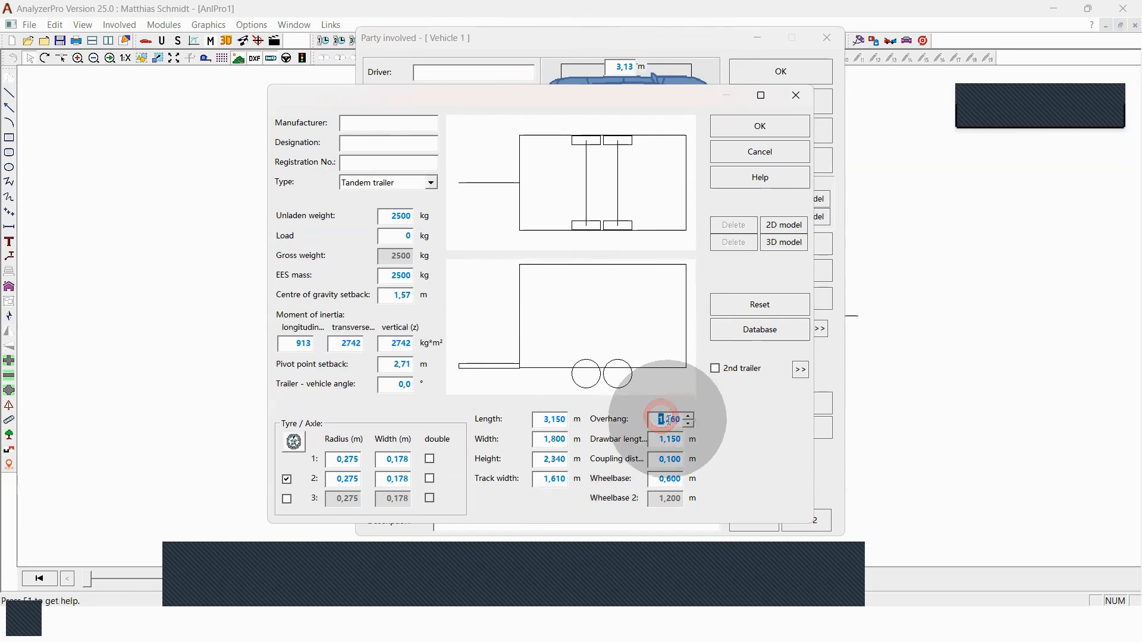
{"action": "scroll", "coordinate": [668, 419], "scroll_direction": "down", "scroll_amount": 10}
{"action": "scroll", "coordinate": [668, 419], "scroll_direction": "down", "scroll_amount": 16}
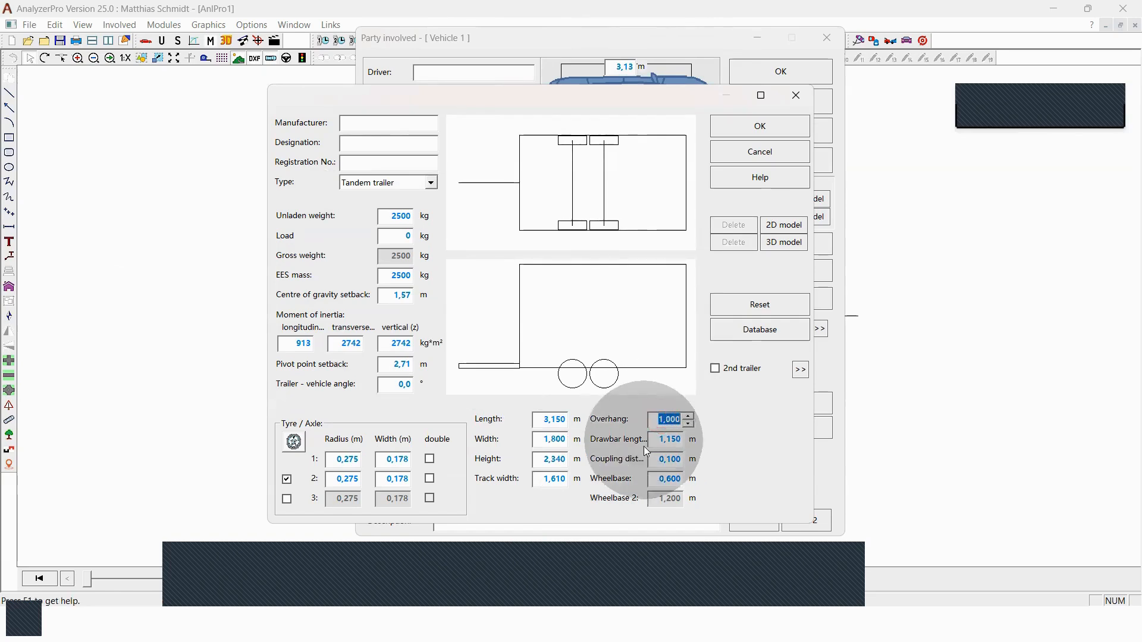
{"action": "left_click", "coordinate": [657, 479]}
{"action": "scroll", "coordinate": [654, 481], "scroll_direction": "down", "scroll_amount": 13}
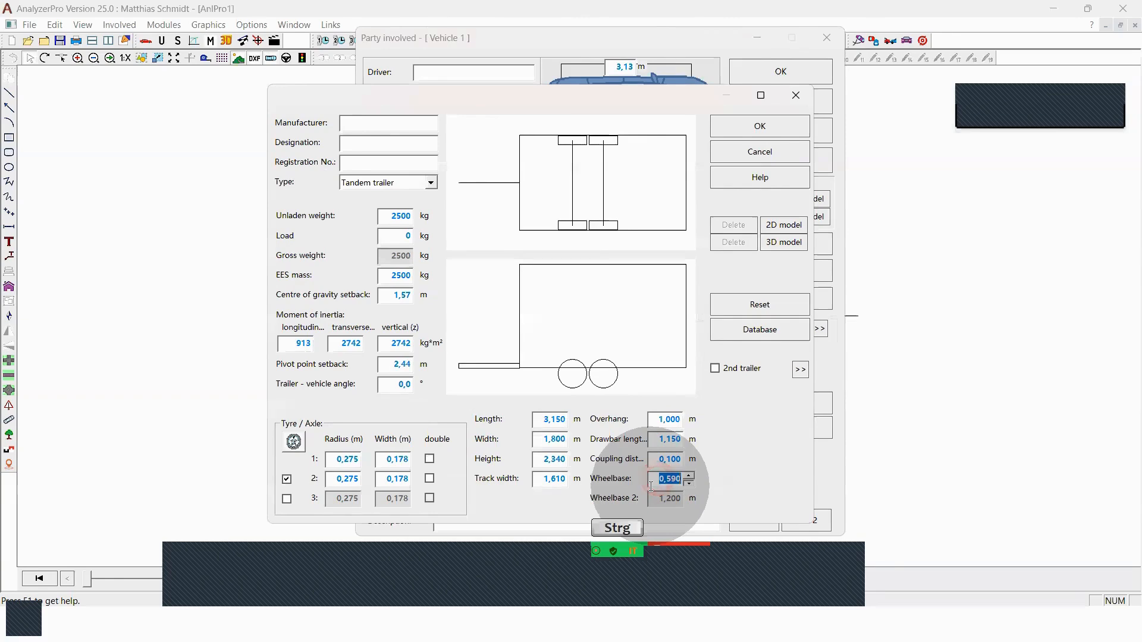
{"action": "scroll", "coordinate": [651, 486], "scroll_direction": "up", "scroll_amount": 20}
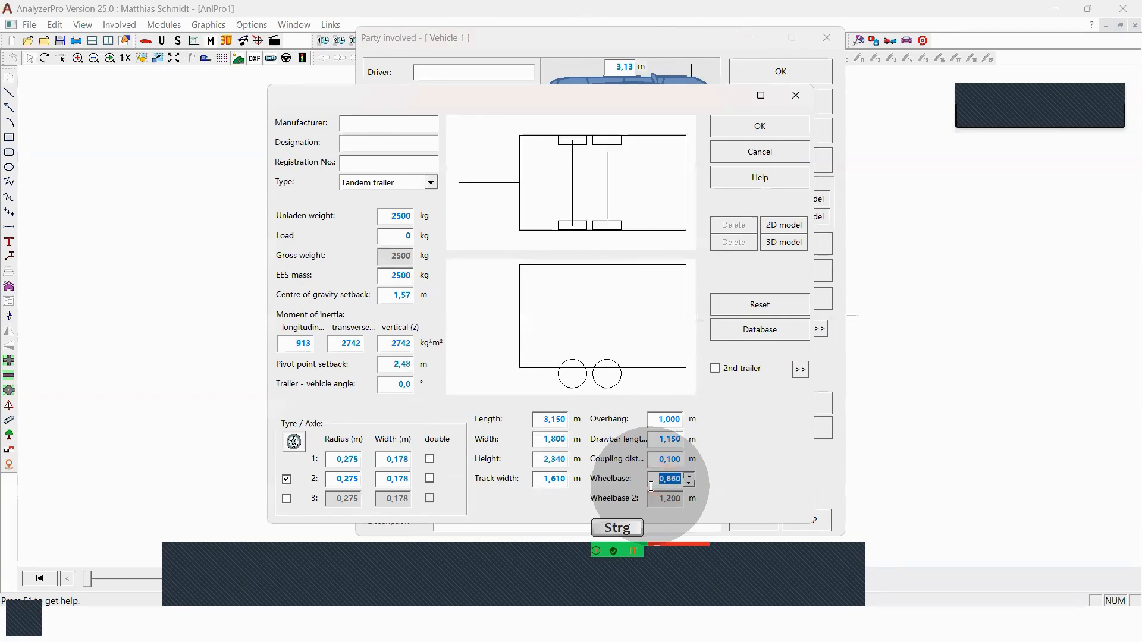
{"action": "scroll", "coordinate": [651, 487], "scroll_direction": "up", "scroll_amount": 20}
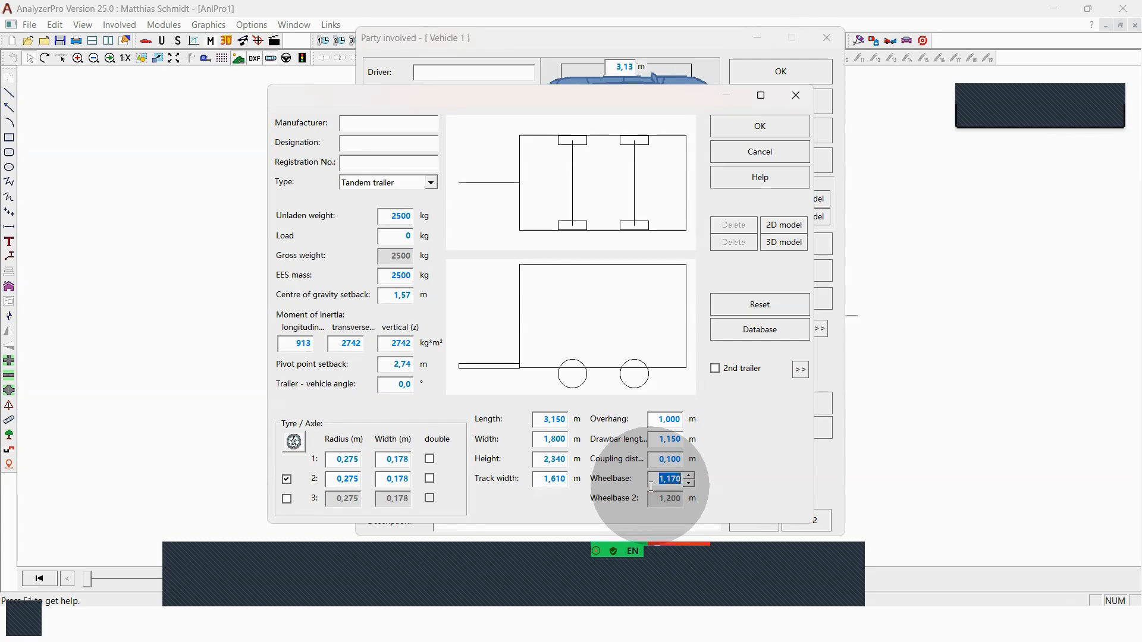
Switch the trailer type to Semi-trailer and back to Simple trailer, discarding the trailer and vehicle data.
{"action": "left_click", "coordinate": [669, 85]}
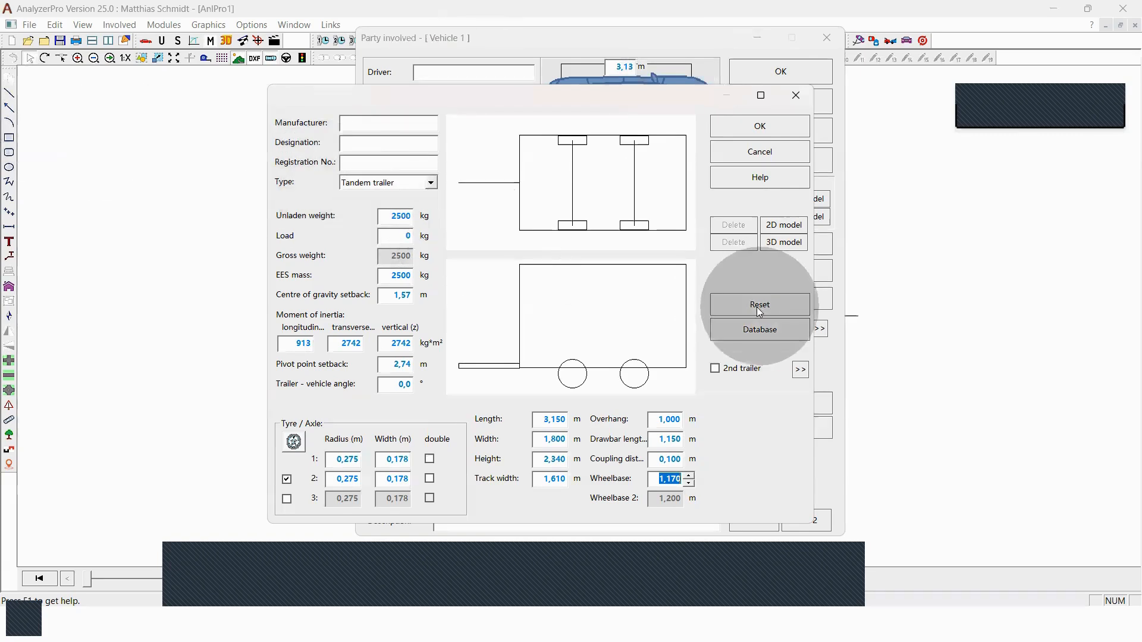
{"action": "scroll", "coordinate": [382, 183], "scroll_direction": "down", "scroll_amount": 1}
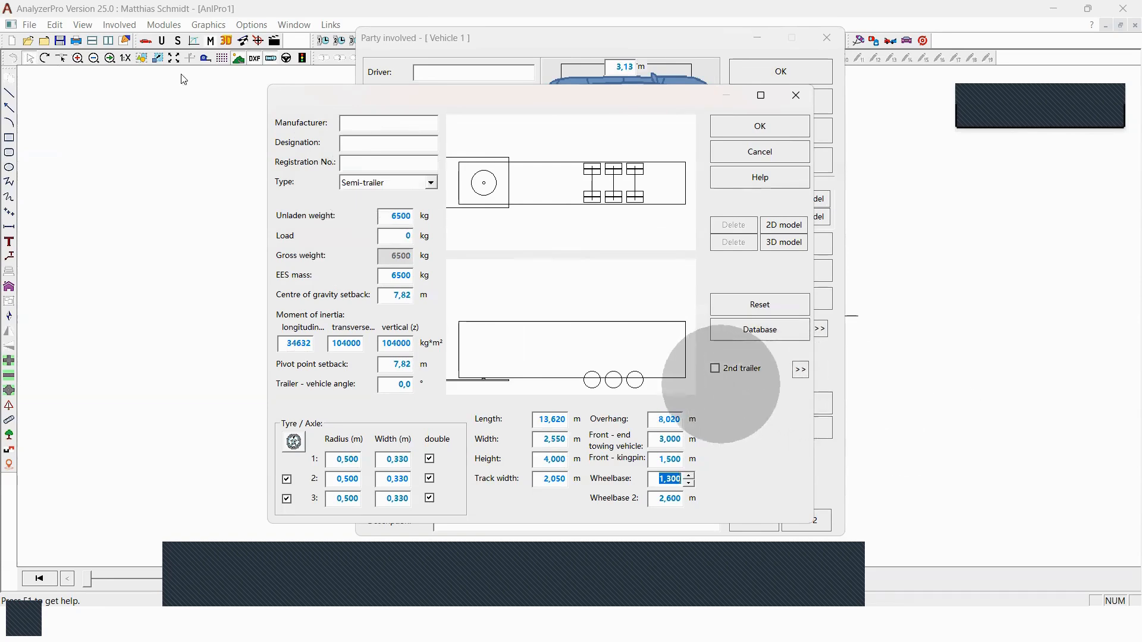
{"action": "scroll", "coordinate": [391, 180], "scroll_direction": "up", "scroll_amount": 2}
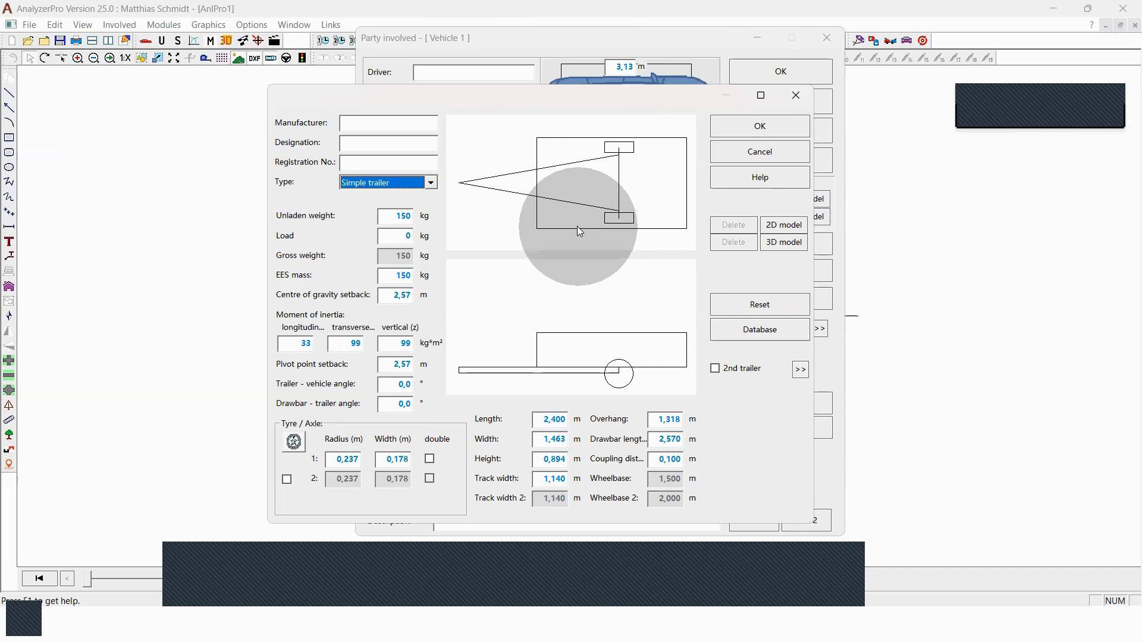
{"action": "left_click", "coordinate": [799, 98]}
{"action": "left_click", "coordinate": [794, 70]}
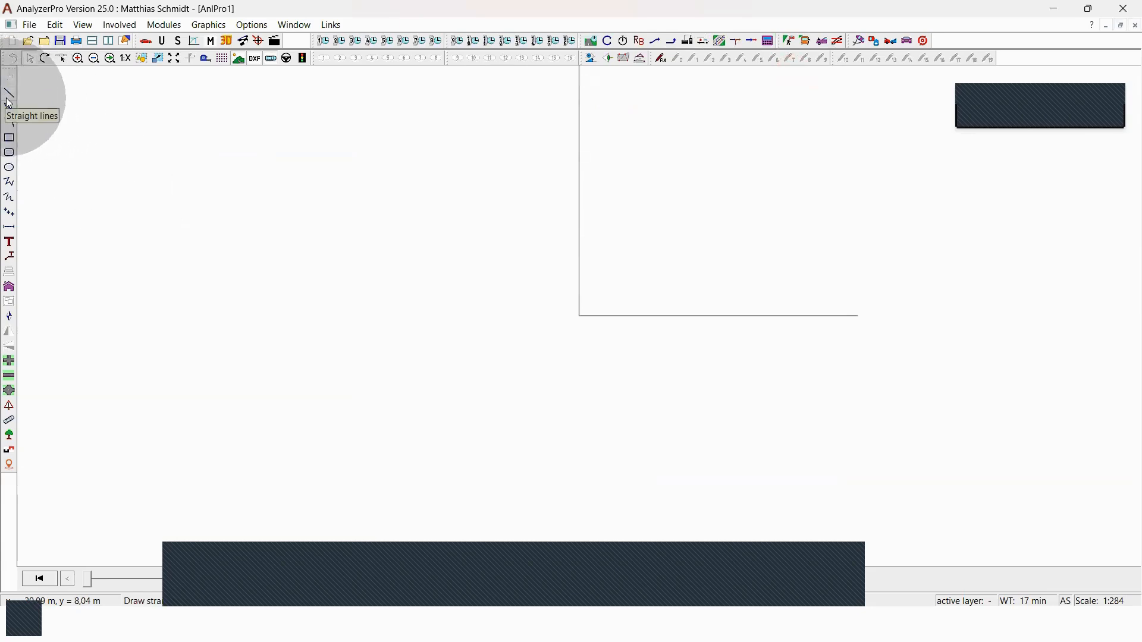
Draw a straight line sloping down to the right in the empty area left of the coordinate axes.
{"action": "left_click", "coordinate": [621, 87]}
{"action": "left_click", "coordinate": [10, 94]}
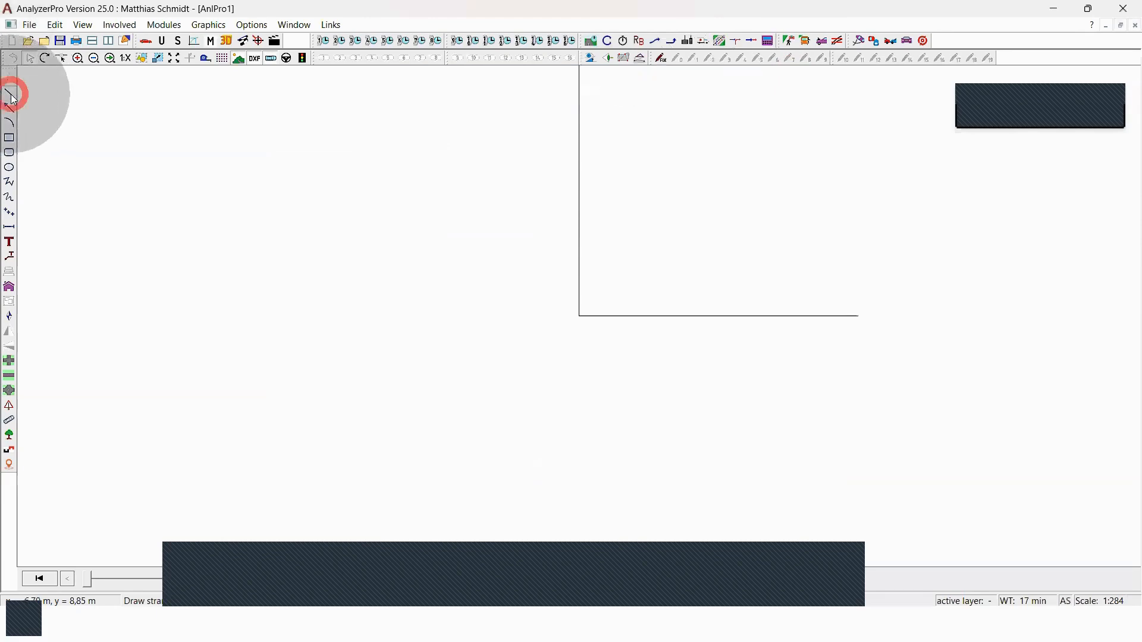
{"action": "left_click", "coordinate": [184, 112]}
{"action": "left_click", "coordinate": [463, 222]}
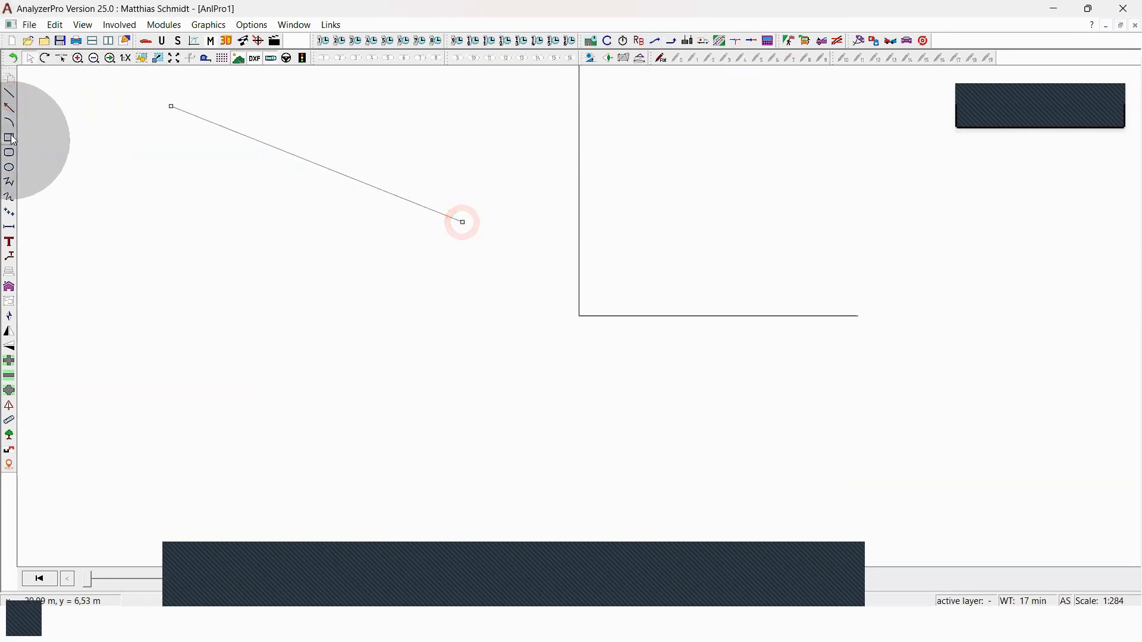
{"action": "left_click", "coordinate": [660, 85]}
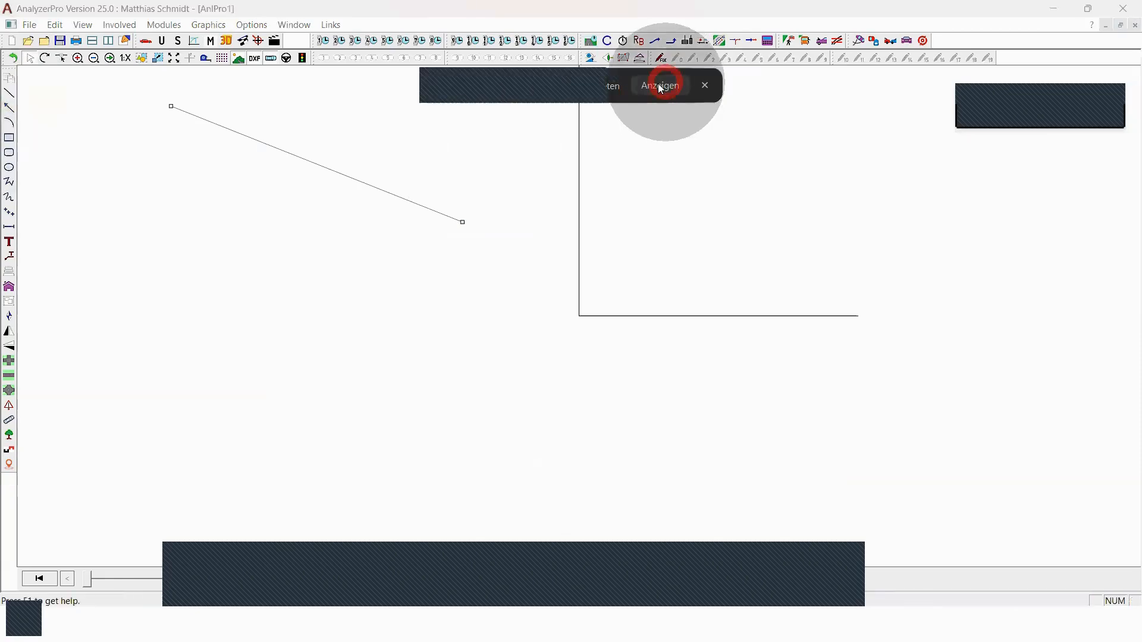
{"action": "left_click", "coordinate": [265, 410]}
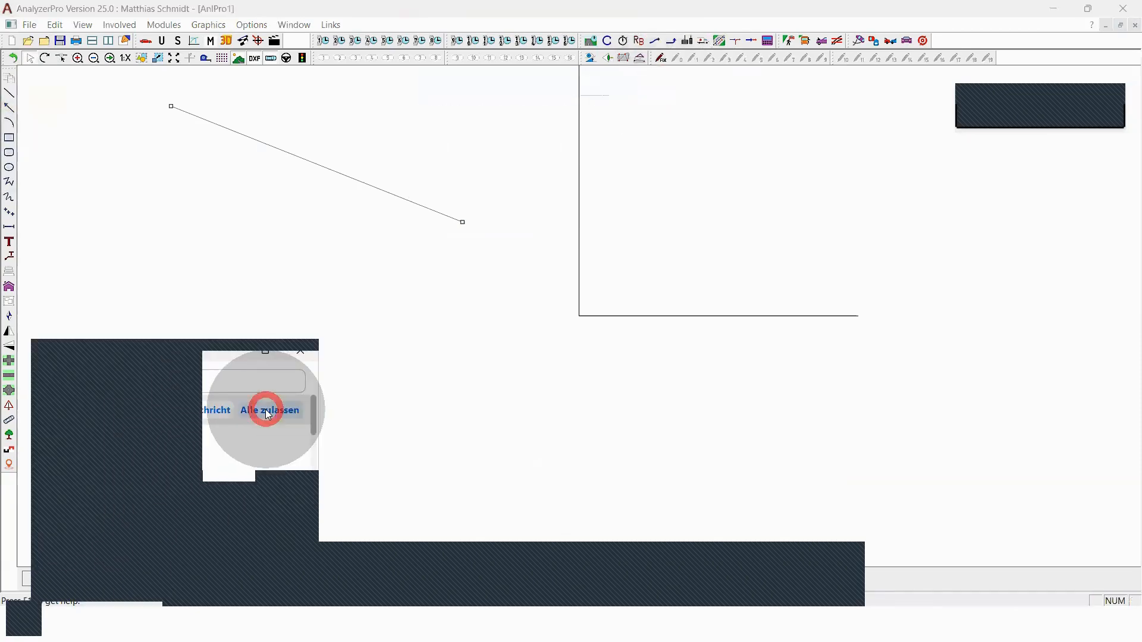
{"action": "left_click", "coordinate": [311, 350]}
Make the drawn line switchable and assign it to layer 10 in its object properties.
{"action": "scroll", "coordinate": [364, 297], "scroll_direction": "down", "scroll_amount": 1}
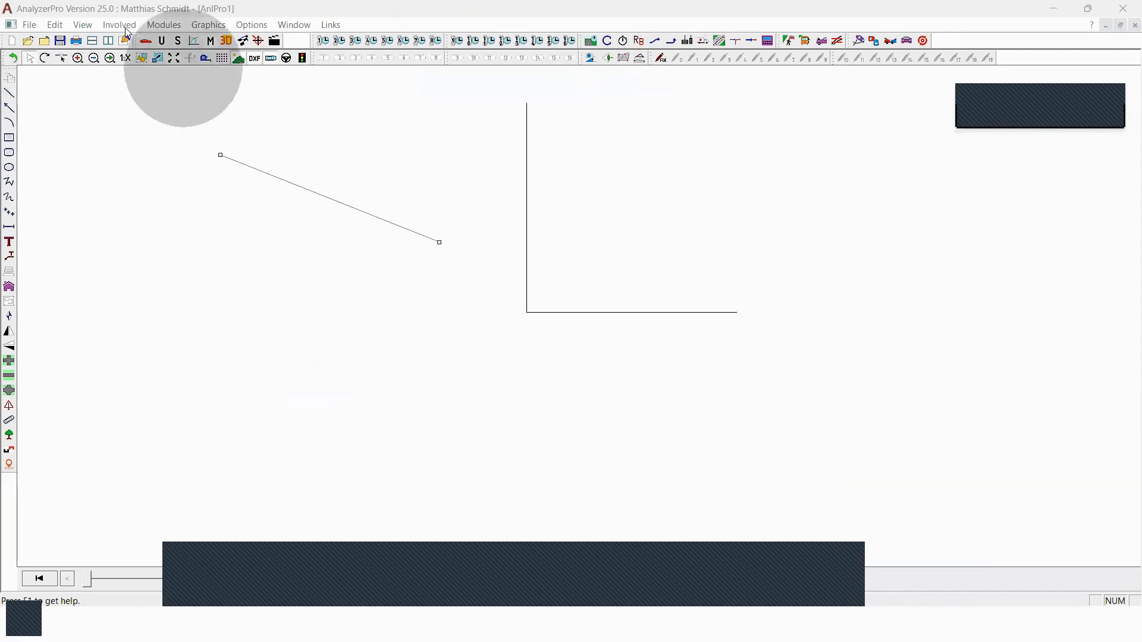
{"action": "scroll", "coordinate": [300, 168], "scroll_direction": "up", "scroll_amount": 1}
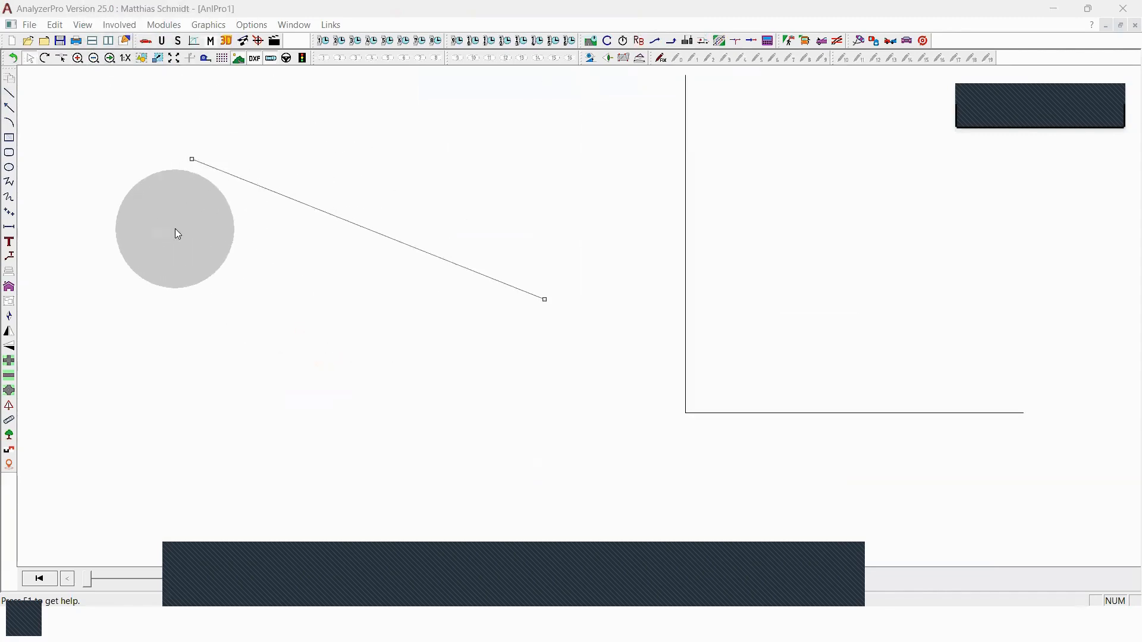
{"action": "right_click", "coordinate": [400, 243]}
{"action": "left_click", "coordinate": [450, 327]}
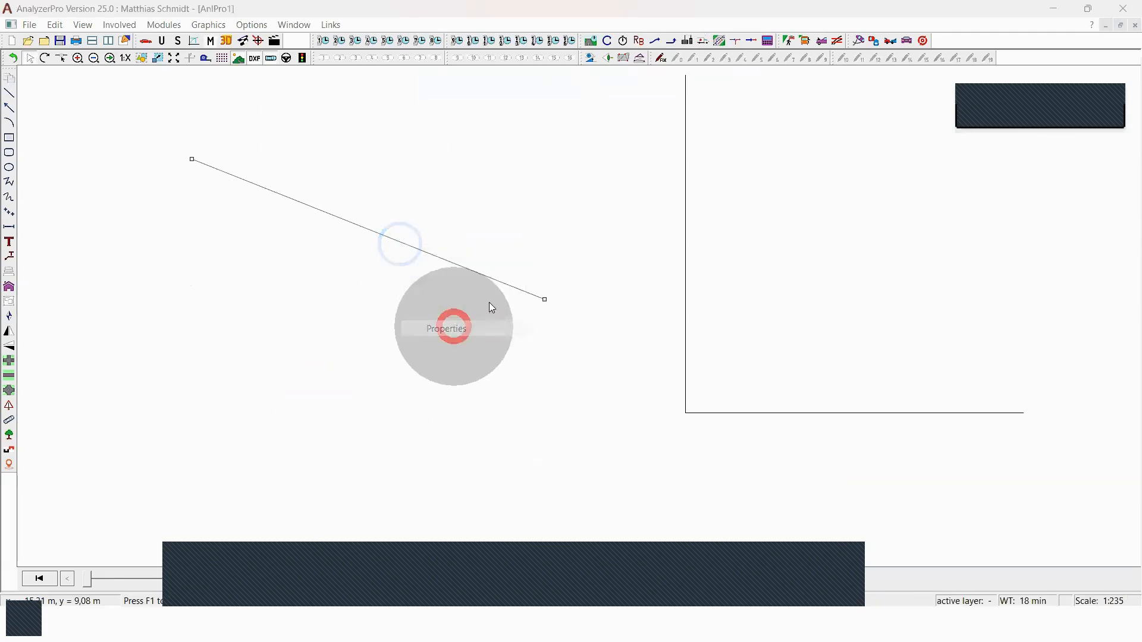
{"action": "left_click", "coordinate": [579, 65]}
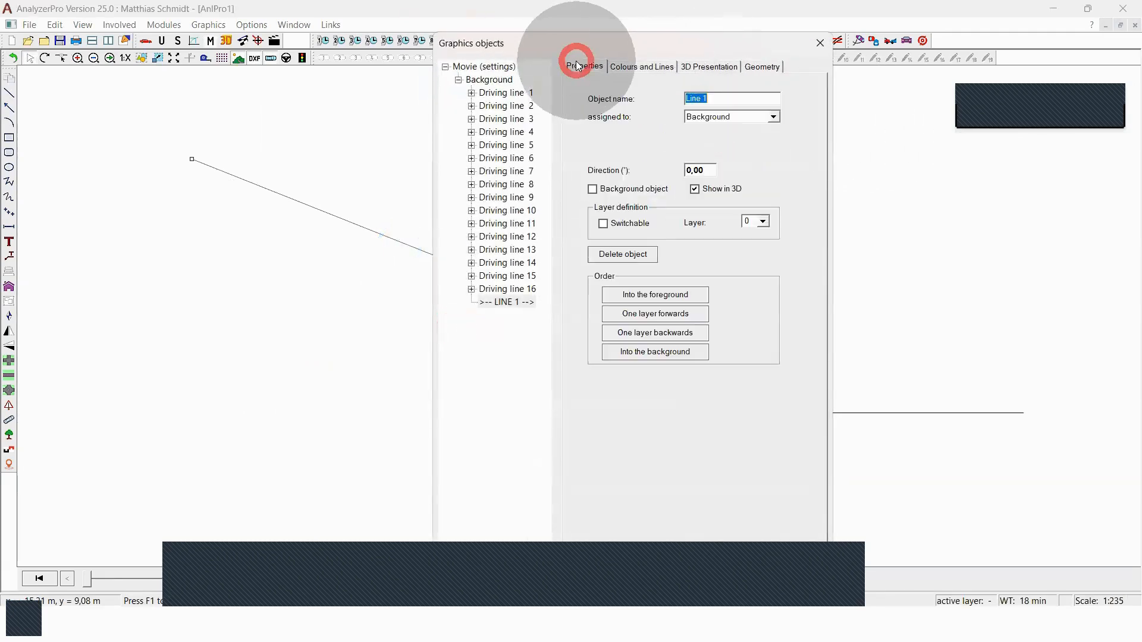
{"action": "left_click", "coordinate": [639, 221]}
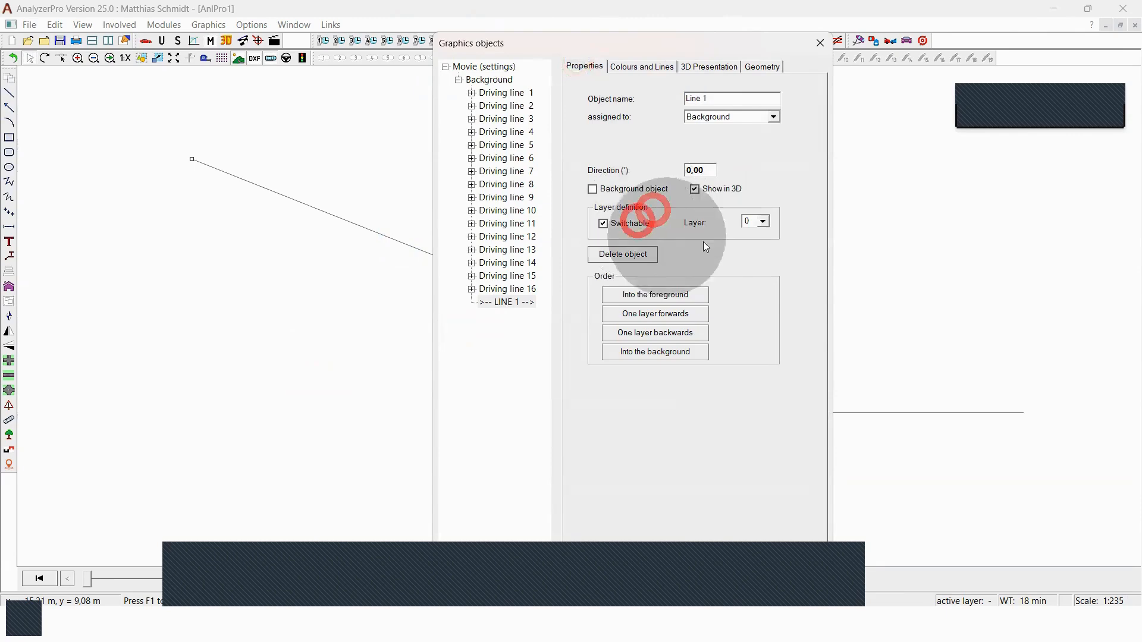
{"action": "left_click", "coordinate": [753, 221]}
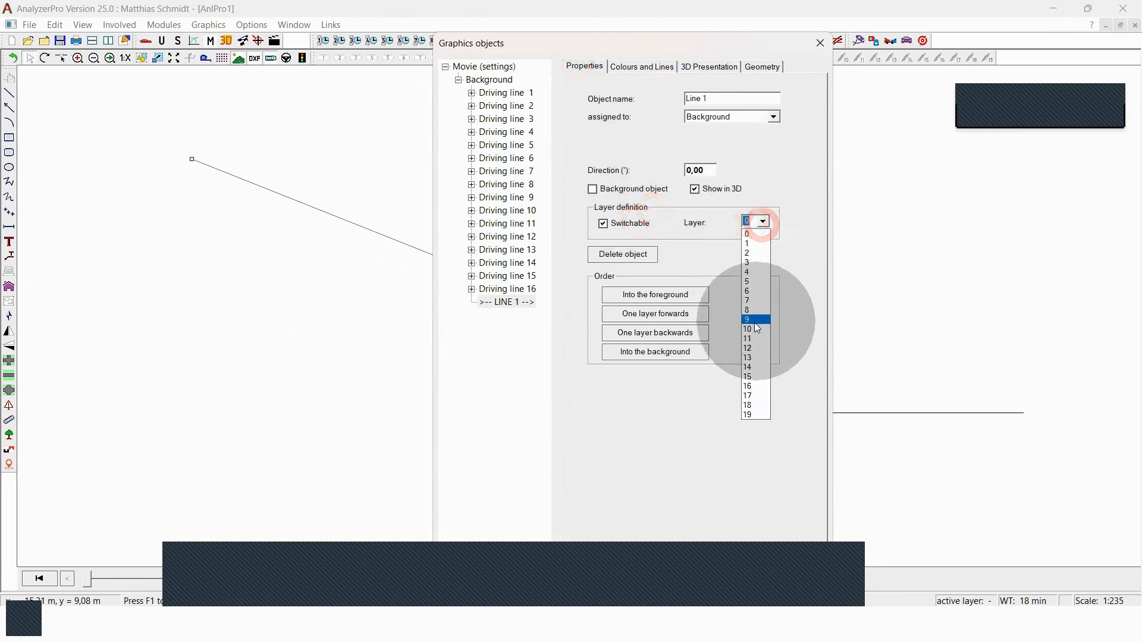
{"action": "left_click", "coordinate": [753, 330]}
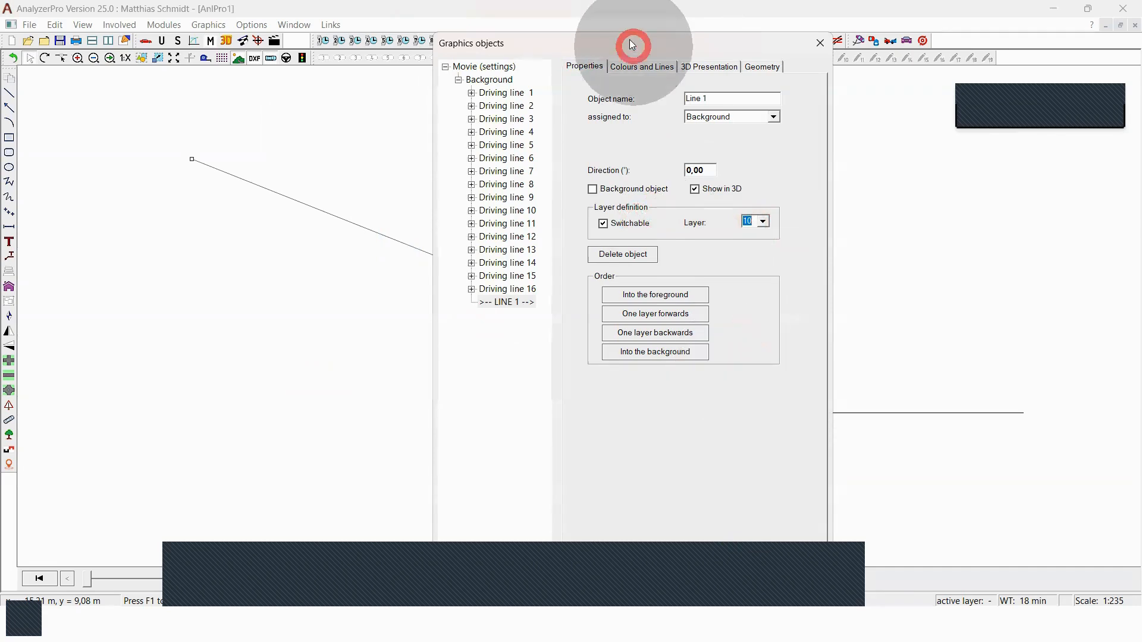
{"action": "left_click_drag", "start_coordinate": [630, 42], "coordinate": [608, 10]}
{"action": "left_click", "coordinate": [724, 525]}
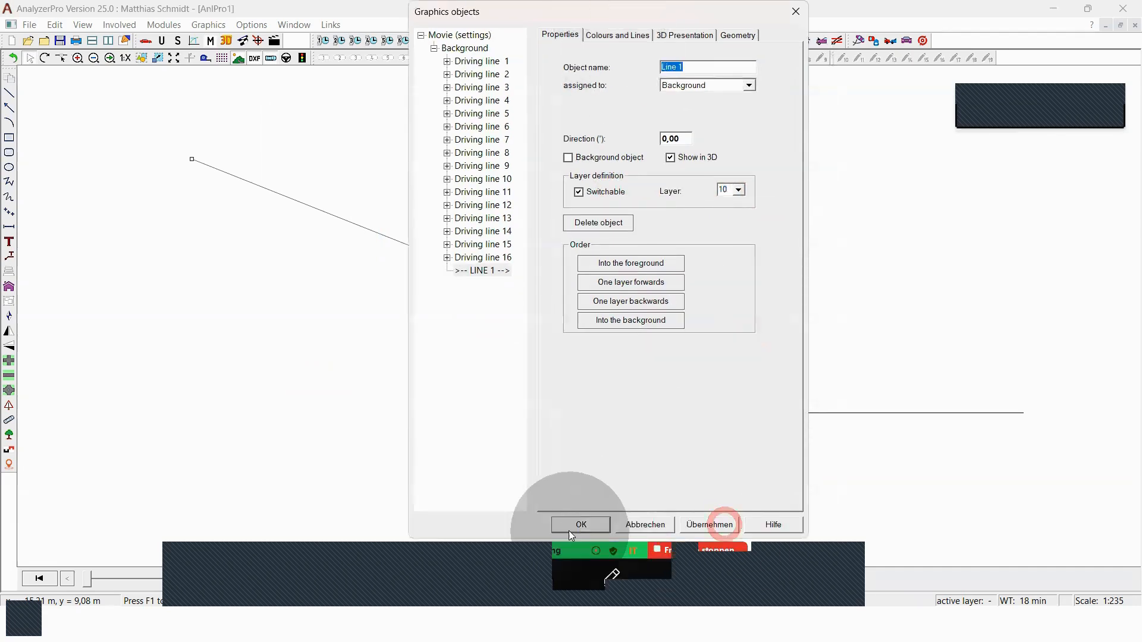
{"action": "left_click", "coordinate": [568, 529]}
{"action": "left_click", "coordinate": [834, 383]}
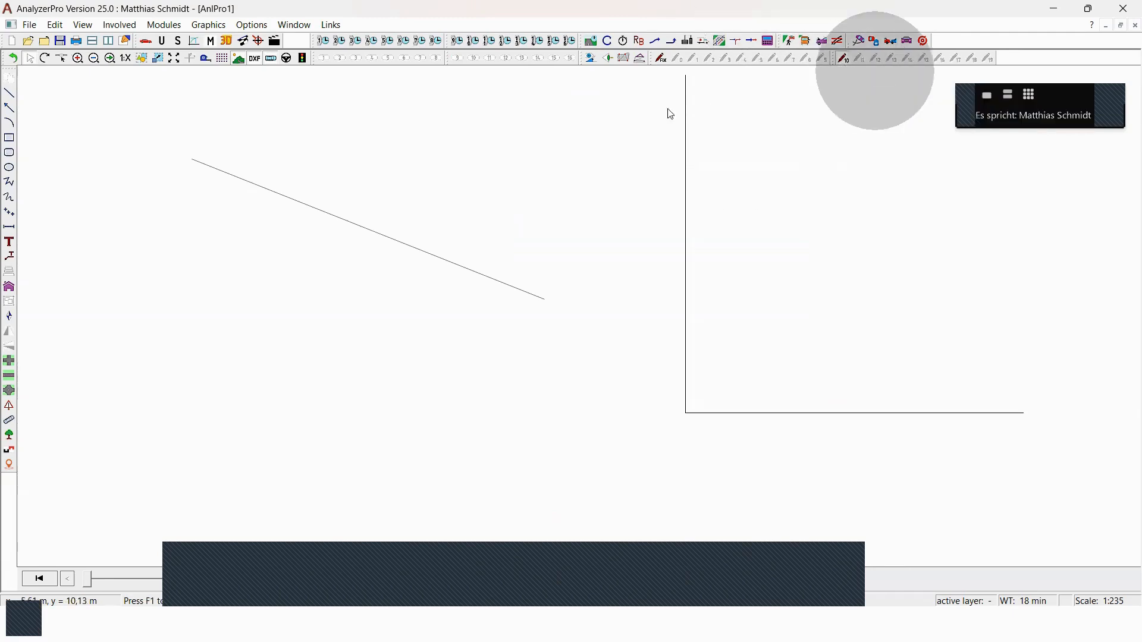
{"action": "left_click", "coordinate": [626, 89]}
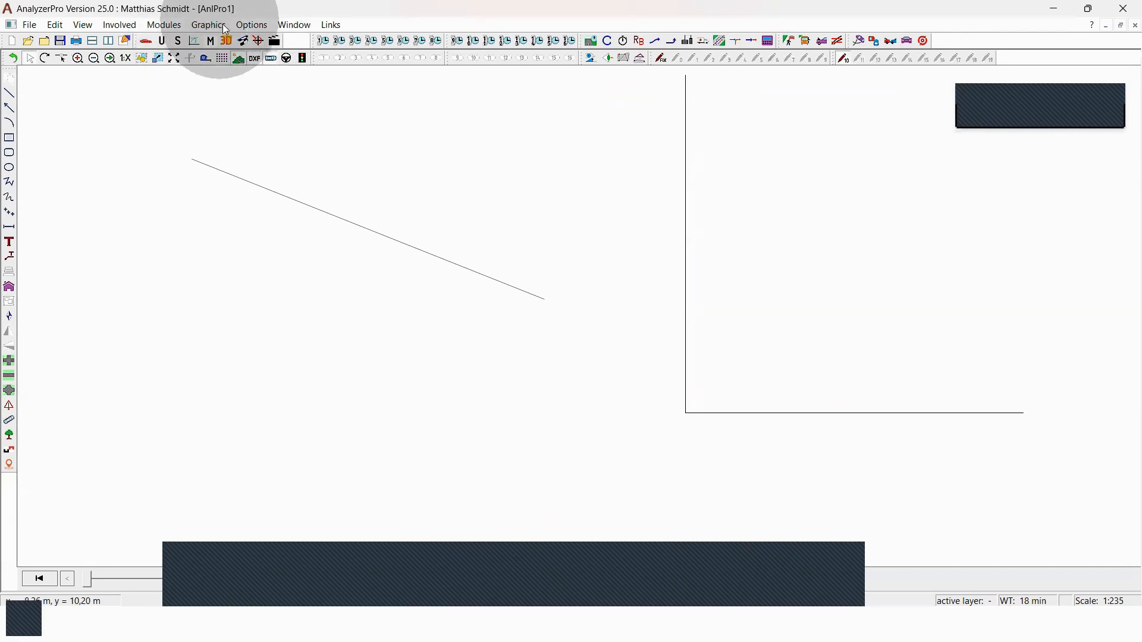
Rename layer 10 to "Witness statements" in the layer settings.
{"action": "left_click", "coordinate": [250, 25]}
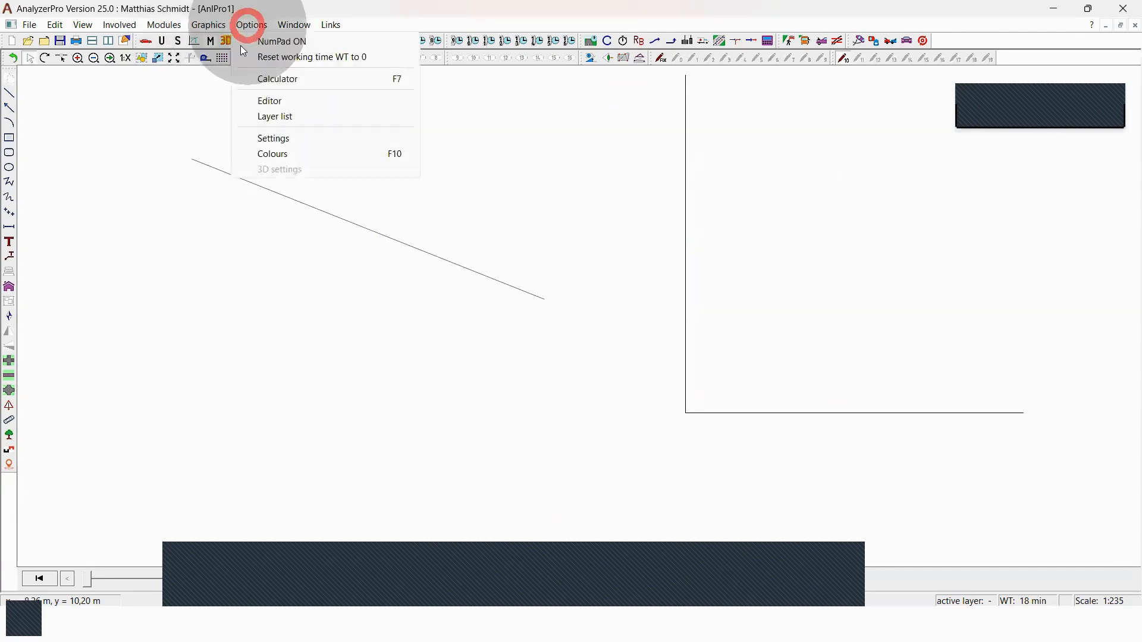
{"action": "left_click", "coordinate": [272, 143]}
{"action": "left_click", "coordinate": [483, 88]}
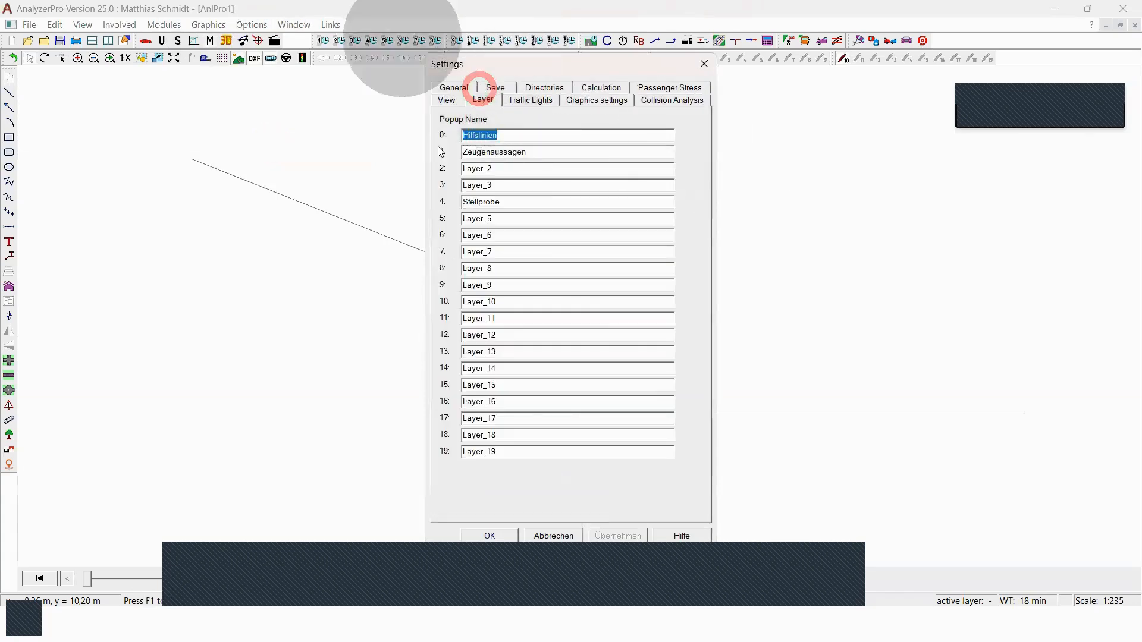
{"action": "double_click", "coordinate": [503, 302]}
{"action": "left_click", "coordinate": [248, 247]}
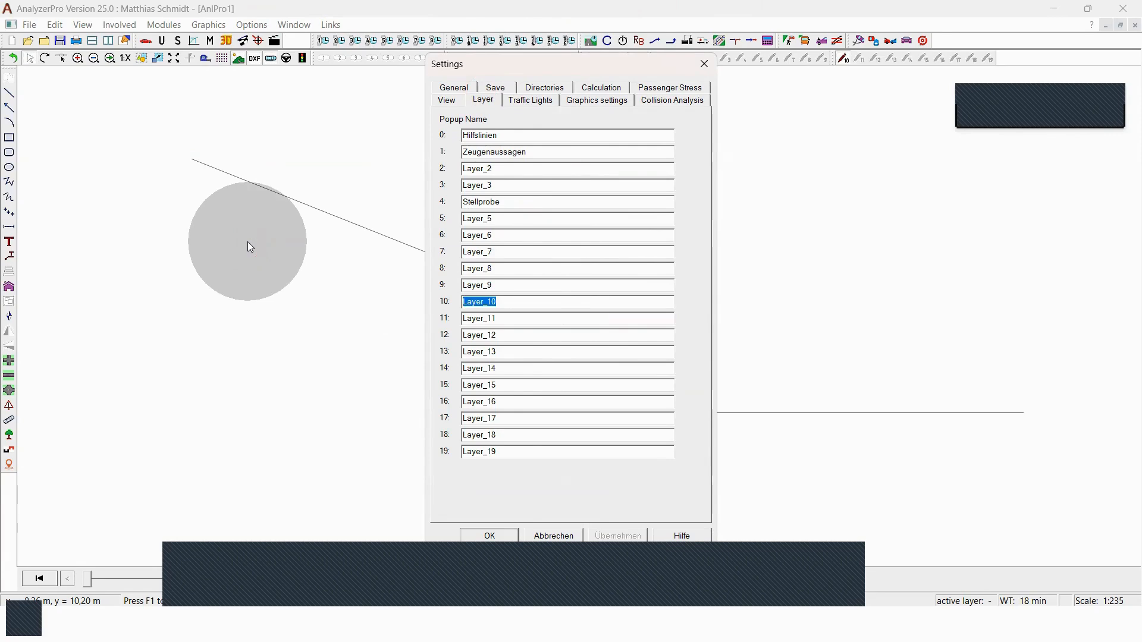
{"action": "type", "text": "Witness statements"}
{"action": "left_click", "coordinate": [532, 409]}
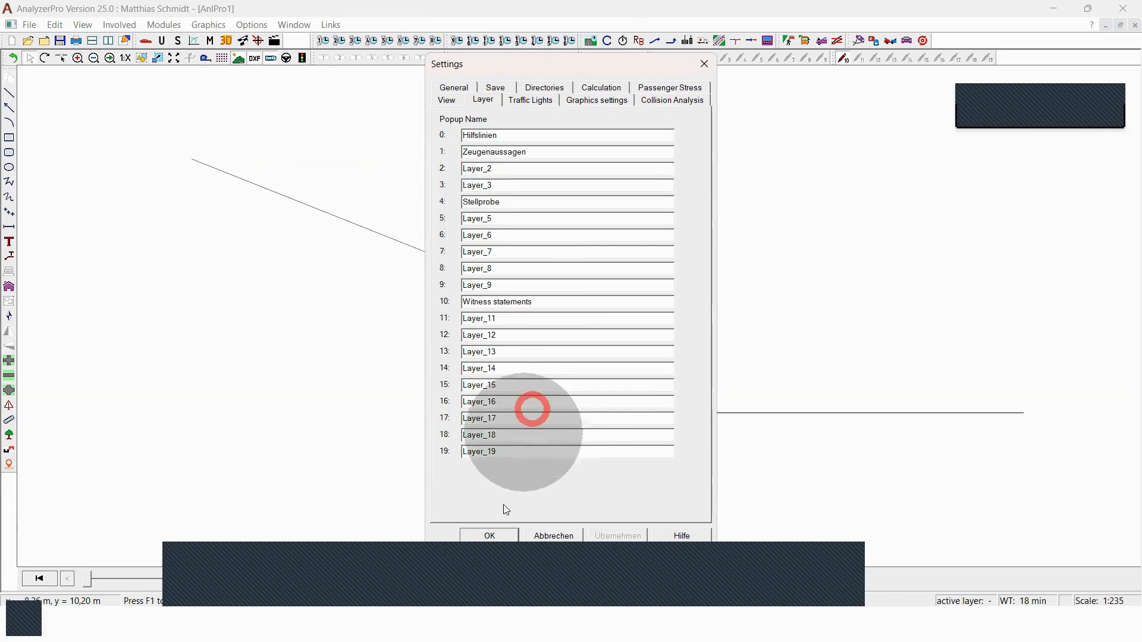
{"action": "left_click", "coordinate": [502, 533]}
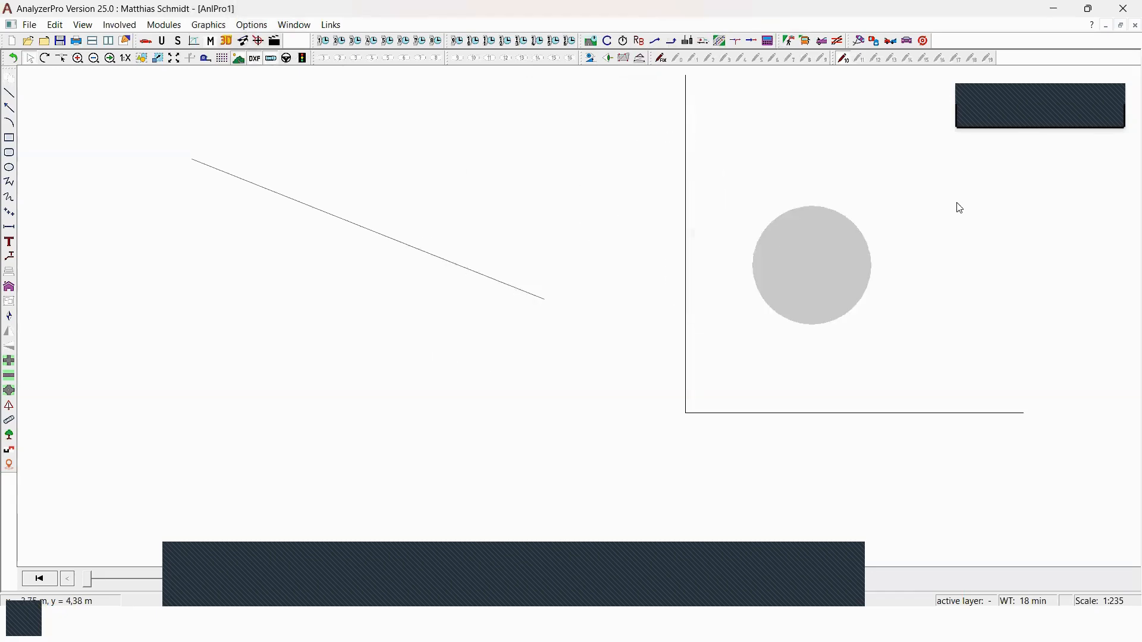
Toggle the visibility of the Witness statements layer and delete the sloping line.
{"action": "left_click", "coordinate": [843, 58]}
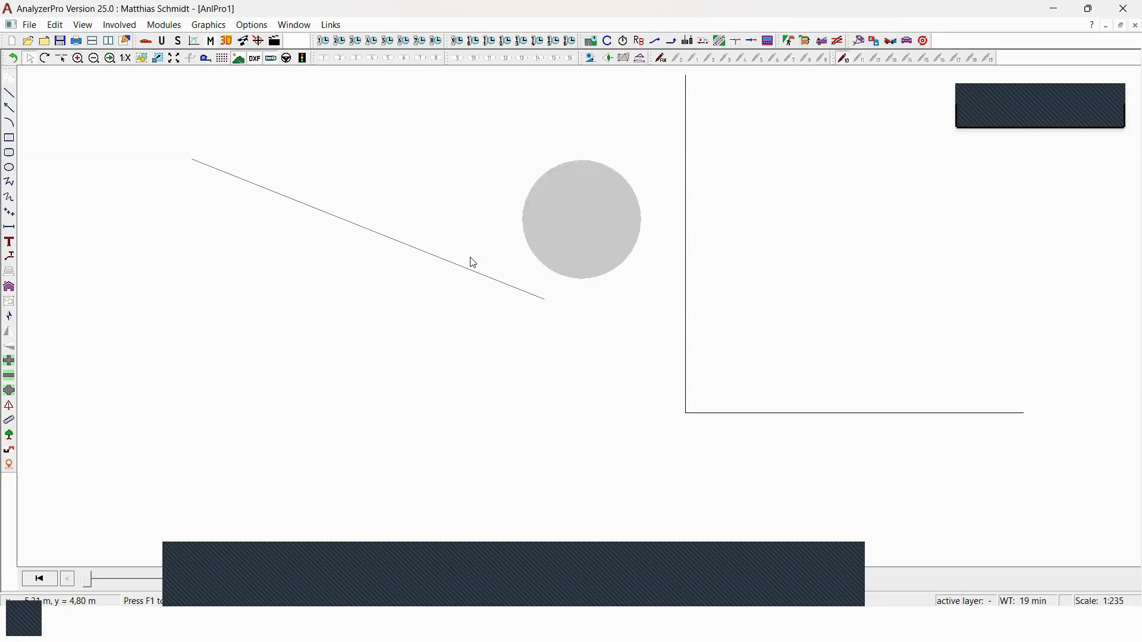
{"action": "left_click", "coordinate": [451, 261]}
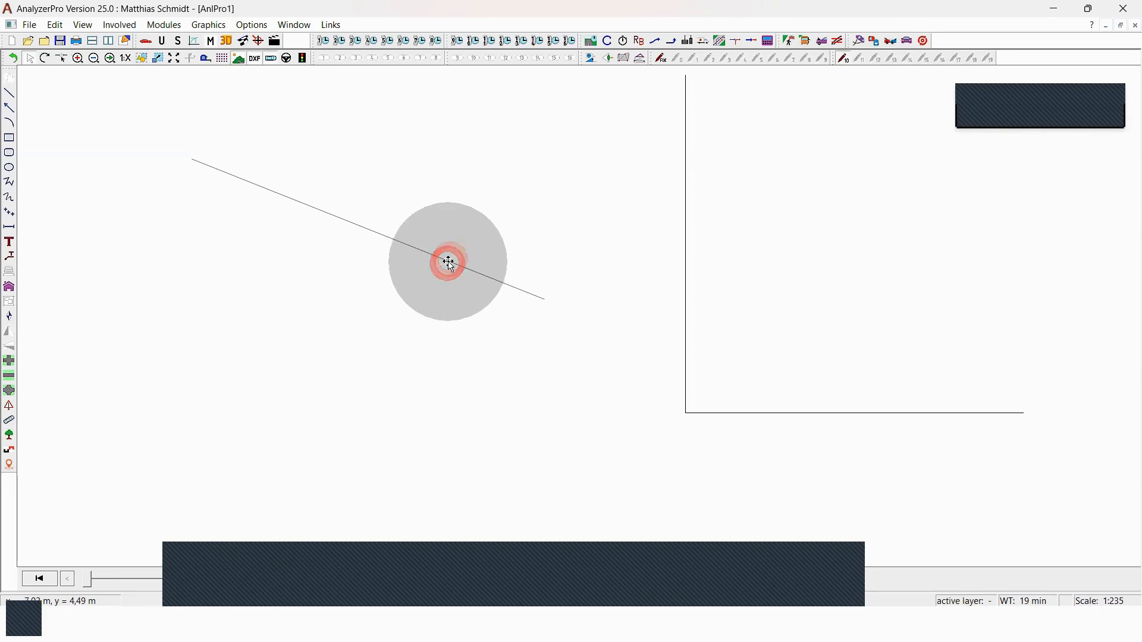
{"action": "left_click", "coordinate": [451, 263]}
{"action": "key", "text": "Delete"}
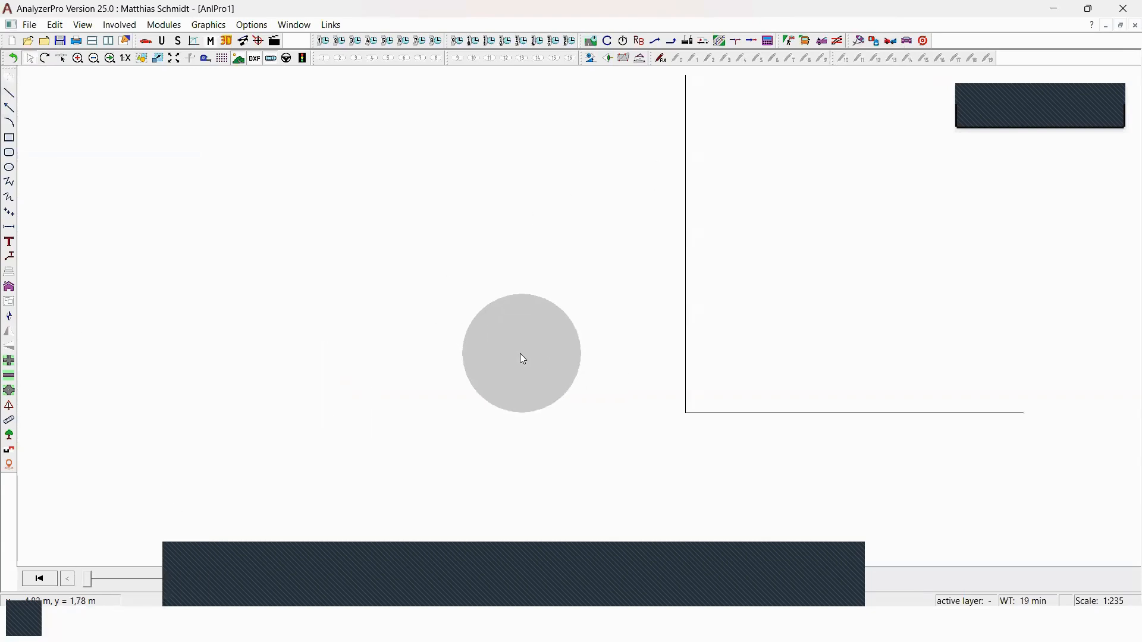
Open the map import with Google Maps satellite imagery and zoom in on the area around Fuchsenlochweg.
{"action": "left_click", "coordinate": [10, 467]}
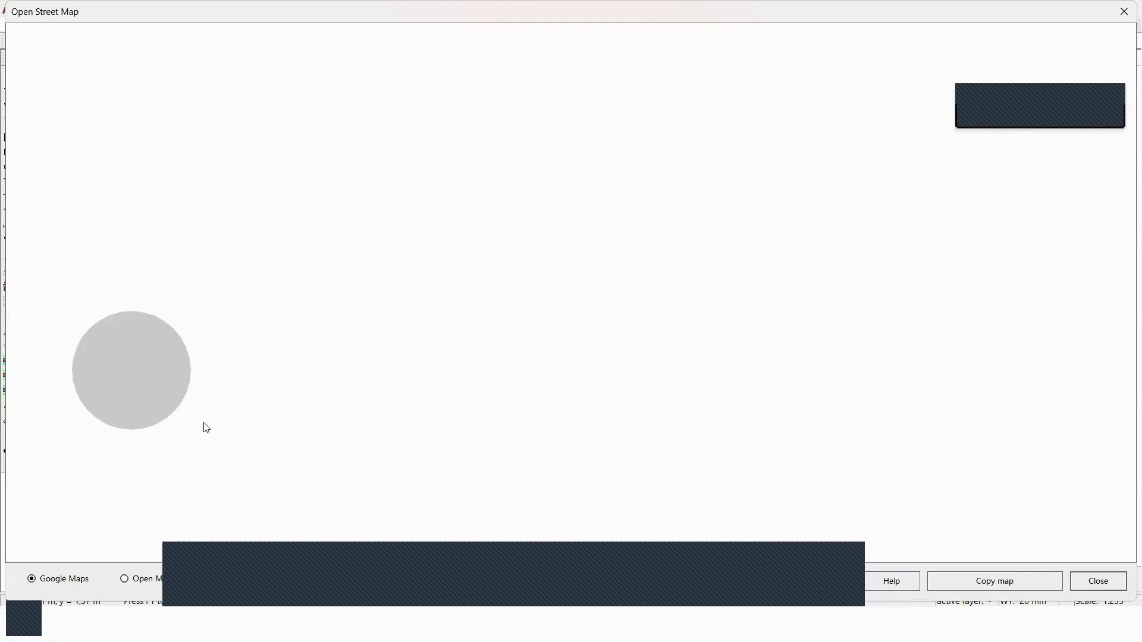
{"action": "left_click", "coordinate": [703, 91]}
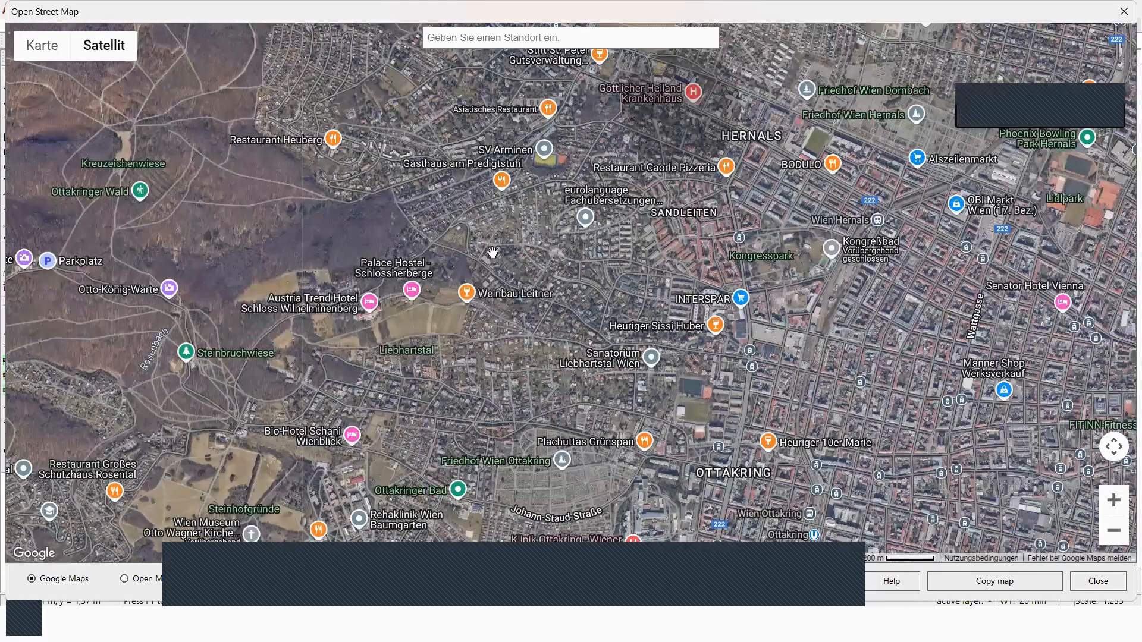
{"action": "scroll", "coordinate": [652, 248], "scroll_direction": "up", "scroll_amount": 10}
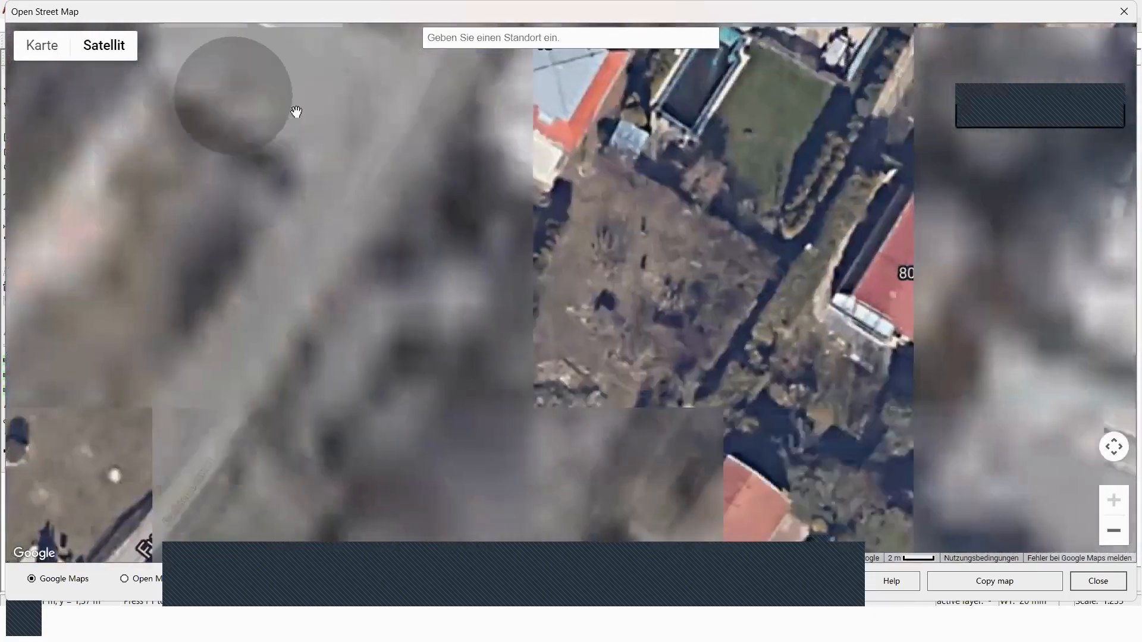
{"action": "left_click_drag", "start_coordinate": [391, 154], "coordinate": [502, 351]}
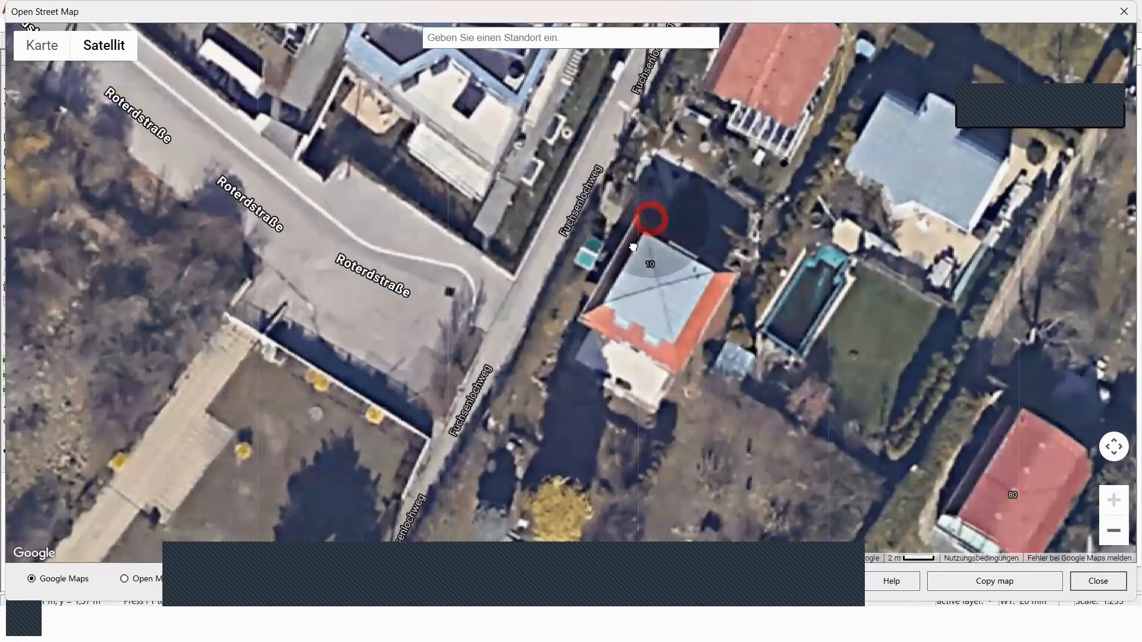
{"action": "left_click_drag", "start_coordinate": [633, 247], "coordinate": [552, 365]}
{"action": "left_click_drag", "start_coordinate": [750, 235], "coordinate": [657, 475]}
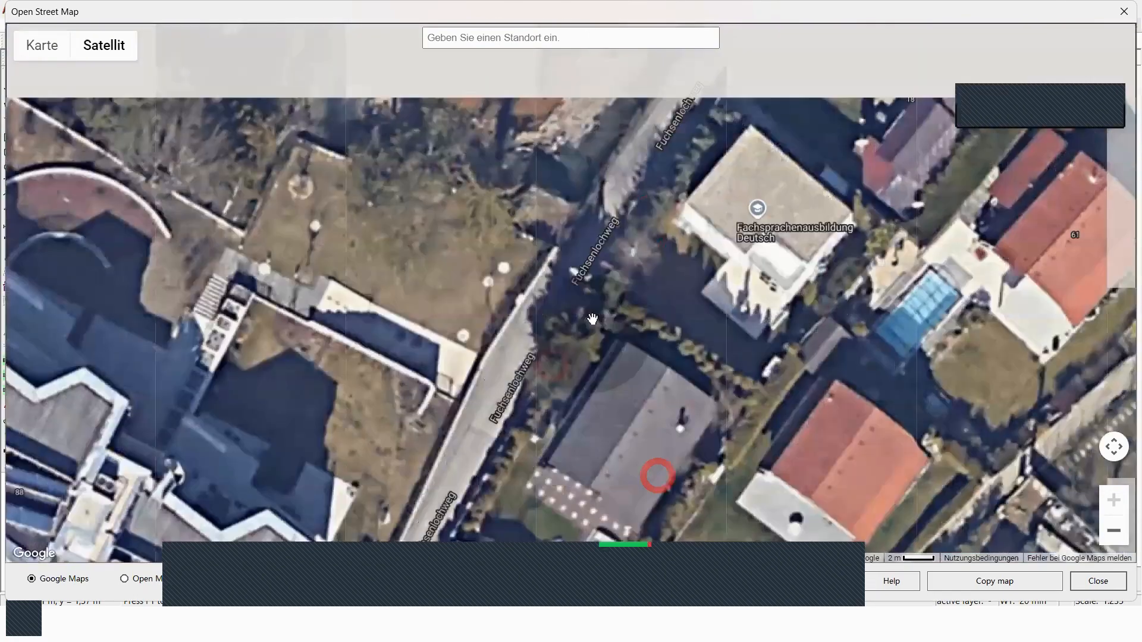
{"action": "left_click_drag", "start_coordinate": [681, 230], "coordinate": [638, 265]}
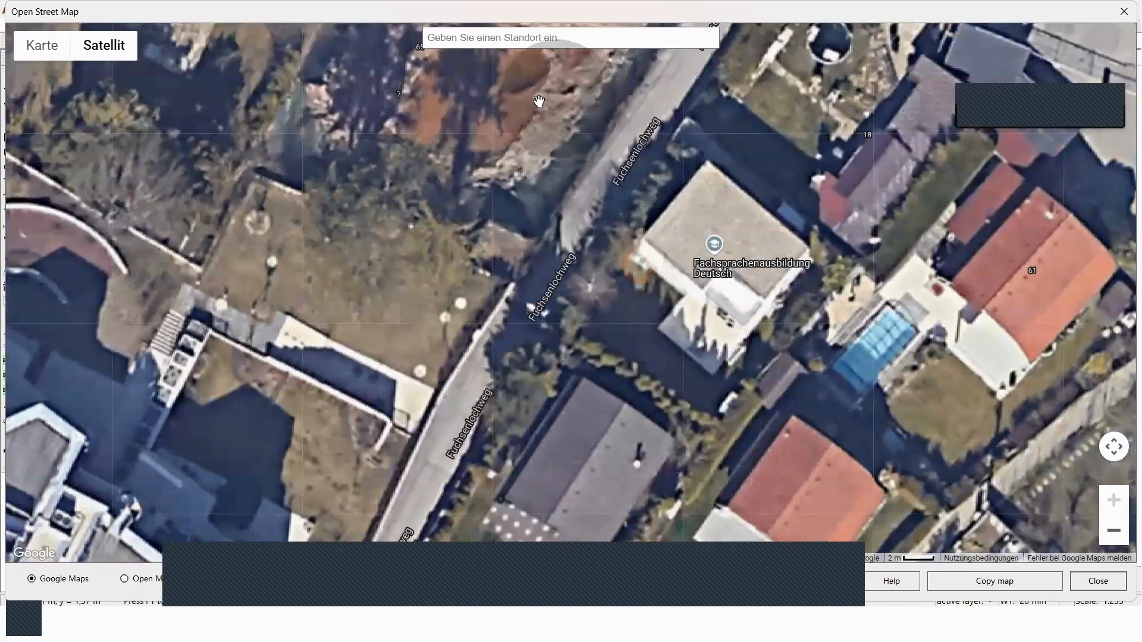
{"action": "left_click_drag", "start_coordinate": [704, 252], "coordinate": [433, 500]}
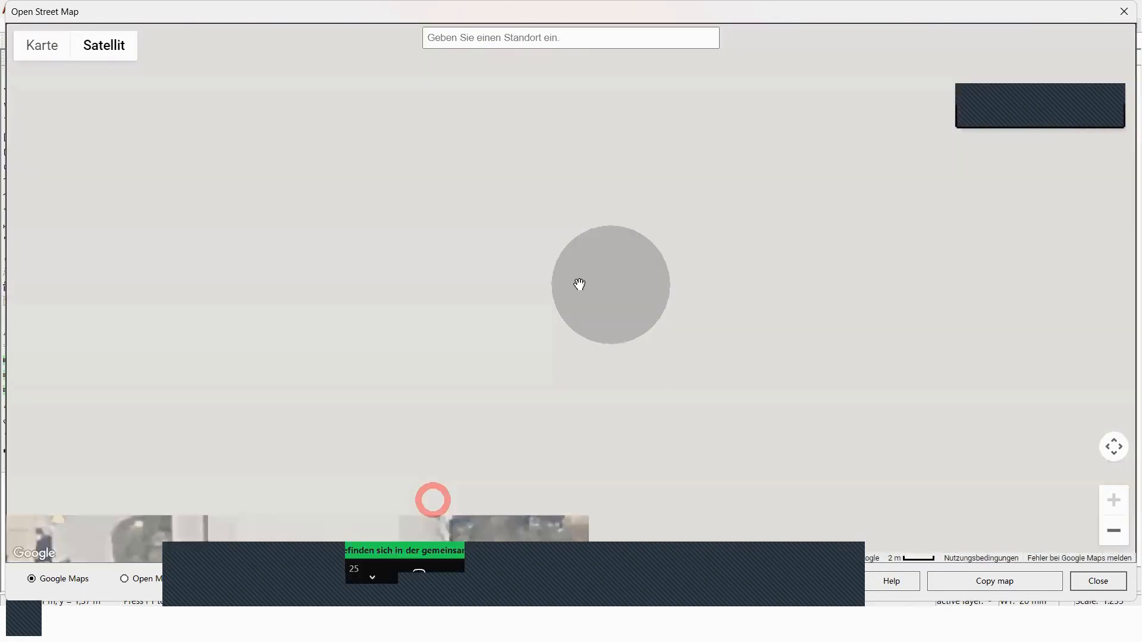
Locate the Baumeistergasse road section on the satellite map and hide the map labels (Beschriftungen).
{"action": "left_click_drag", "start_coordinate": [513, 233], "coordinate": [664, 243]}
{"action": "scroll", "coordinate": [664, 177], "scroll_direction": "down", "scroll_amount": 2}
{"action": "left_click_drag", "start_coordinate": [578, 287], "coordinate": [539, 235]}
{"action": "scroll", "coordinate": [544, 235], "scroll_direction": "up", "scroll_amount": 1}
{"action": "scroll", "coordinate": [544, 238], "scroll_direction": "down", "scroll_amount": 1}
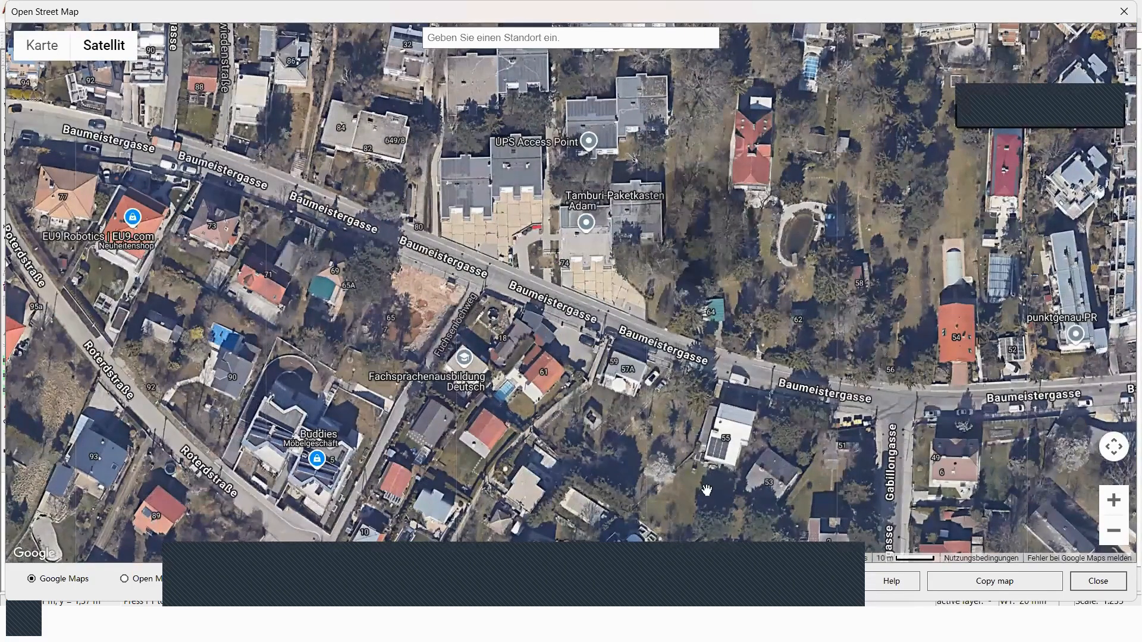
{"action": "scroll", "coordinate": [661, 327], "scroll_direction": "up", "scroll_amount": 1}
{"action": "scroll", "coordinate": [651, 372], "scroll_direction": "down", "scroll_amount": 1}
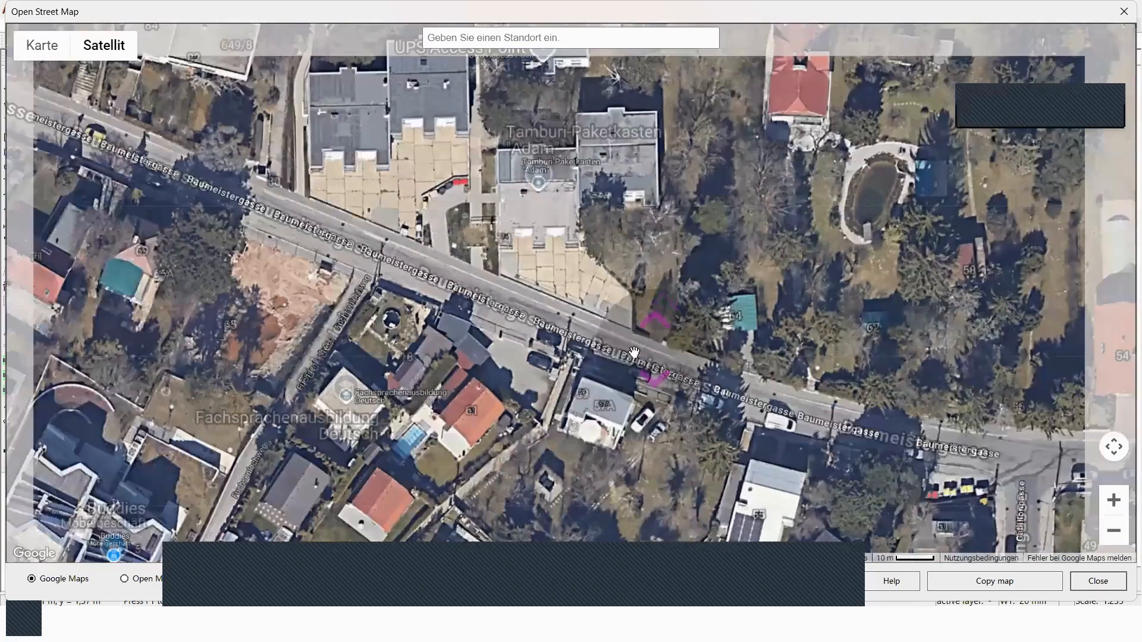
{"action": "left_click_drag", "start_coordinate": [588, 293], "coordinate": [595, 240]}
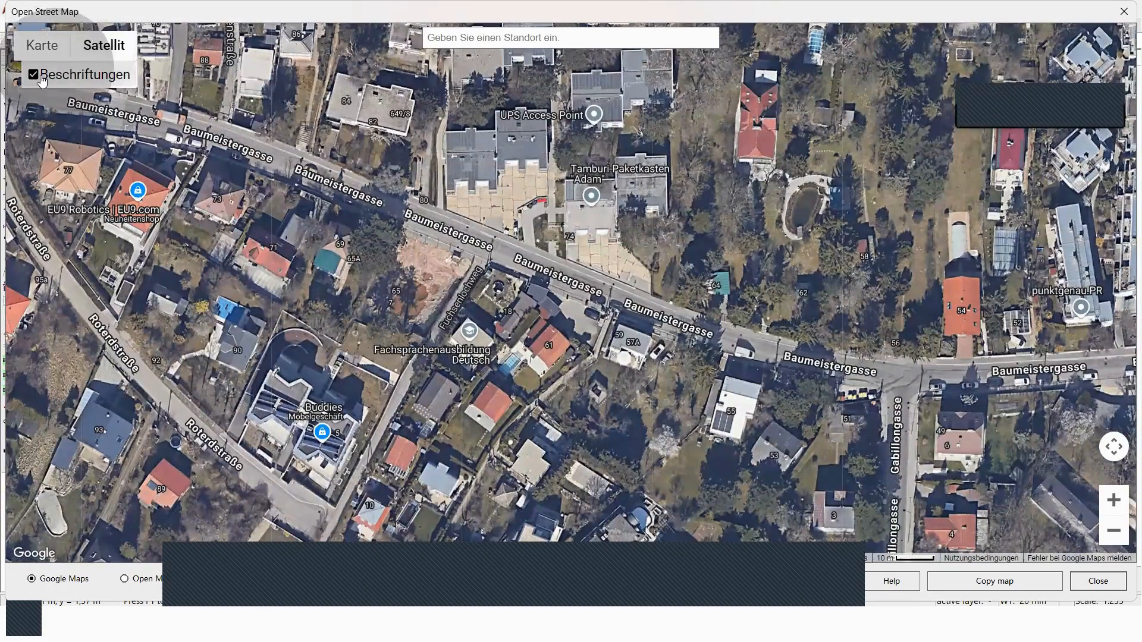
{"action": "left_click", "coordinate": [36, 76]}
Frame the road beside the reddish excavated plot at maximum zoom and copy that map section into the drawing.
{"action": "scroll", "coordinate": [434, 214], "scroll_direction": "up", "scroll_amount": 2}
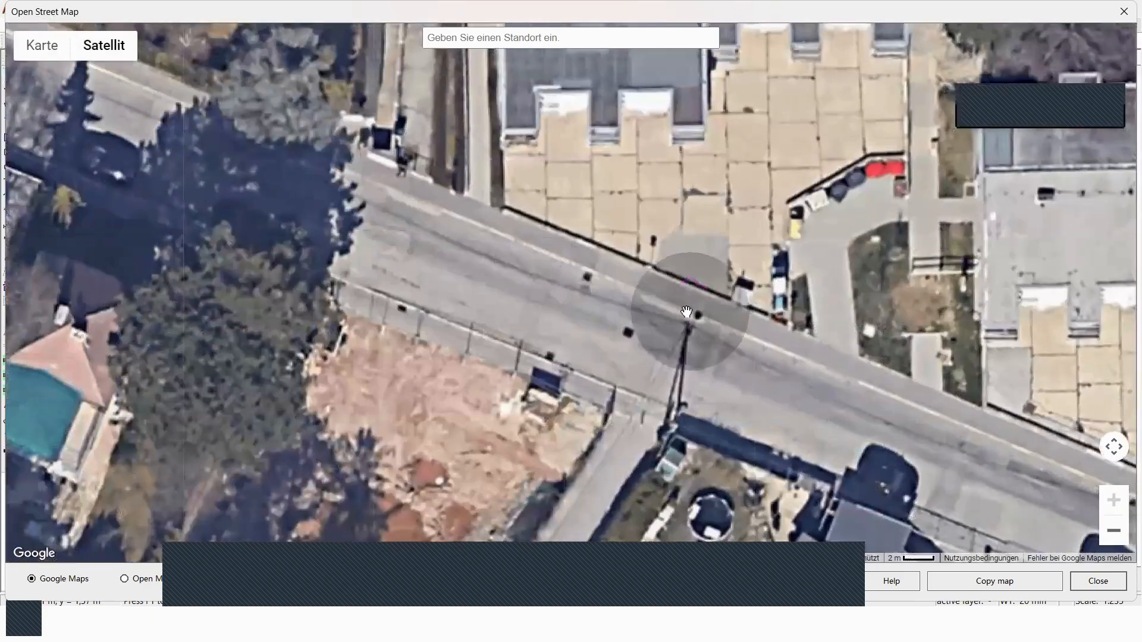
{"action": "left_click_drag", "start_coordinate": [606, 364], "coordinate": [508, 311]}
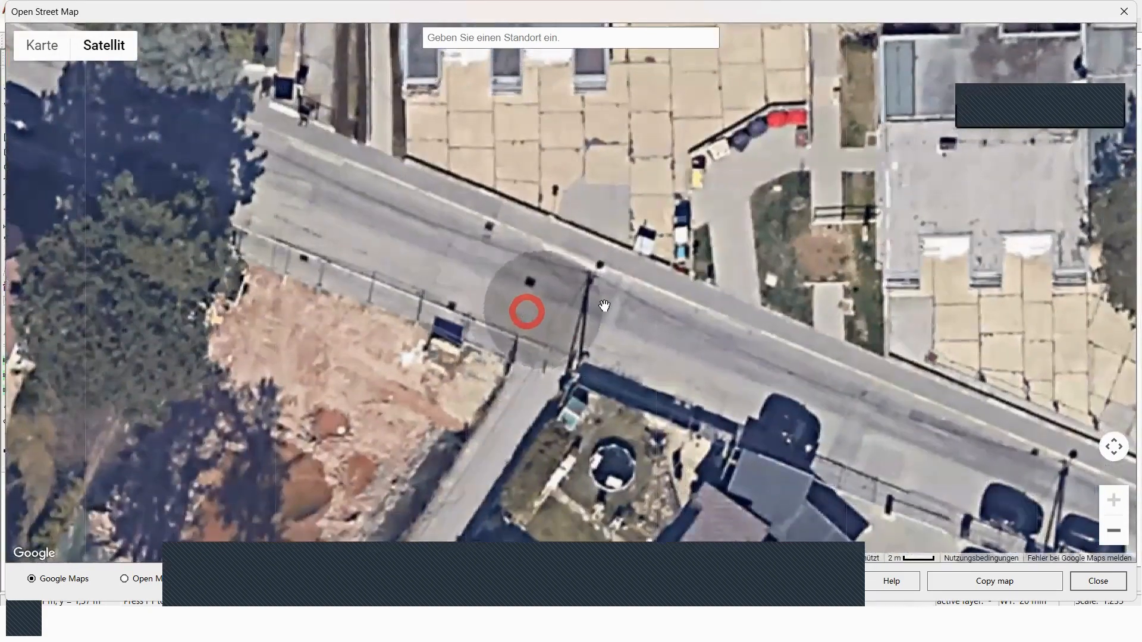
{"action": "left_click", "coordinate": [979, 580]}
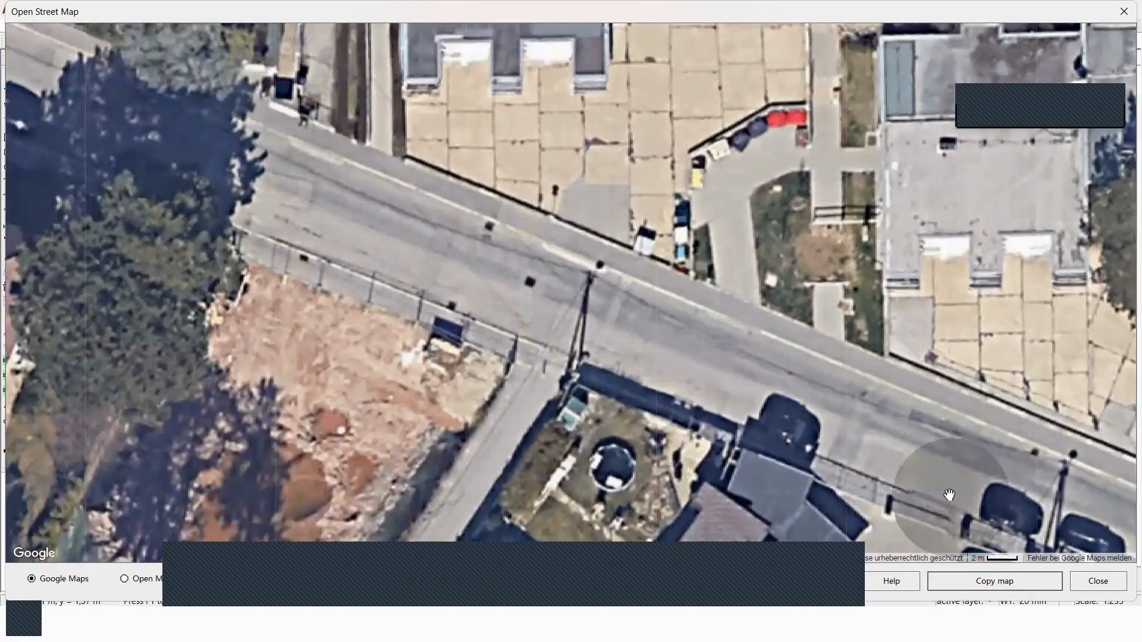
Copy three more adjoining map sections, following the road southeast to the side-street junction near the red-roofed house.
{"action": "left_click_drag", "start_coordinate": [956, 500], "coordinate": [541, 349]}
{"action": "left_click", "coordinate": [1036, 580]}
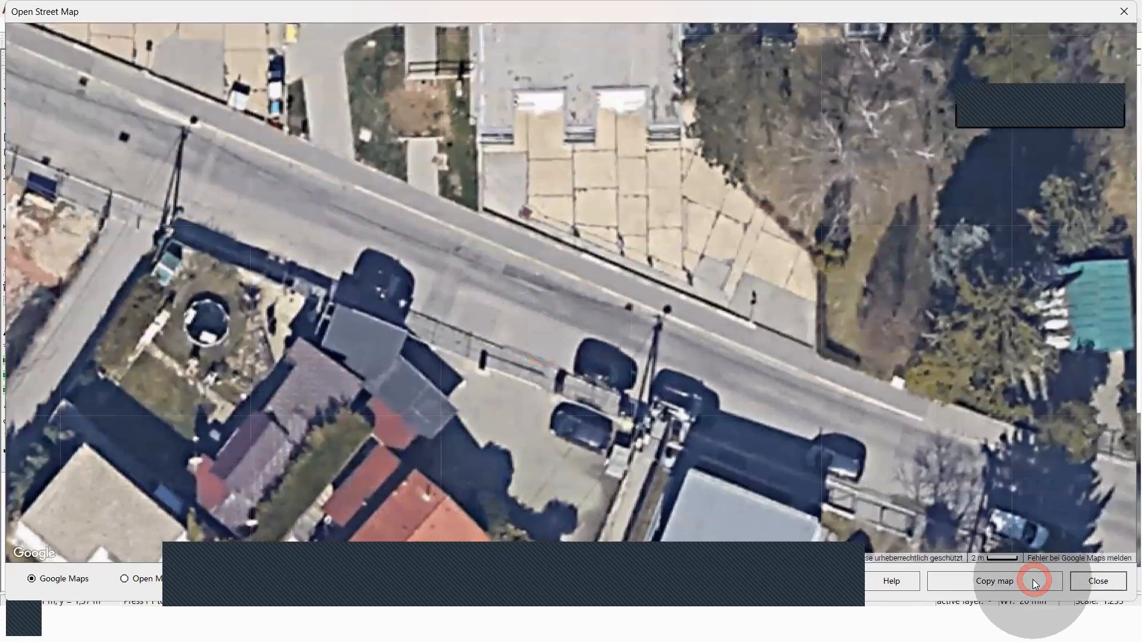
{"action": "left_click_drag", "start_coordinate": [930, 437], "coordinate": [456, 232]}
{"action": "left_click", "coordinate": [1045, 582]}
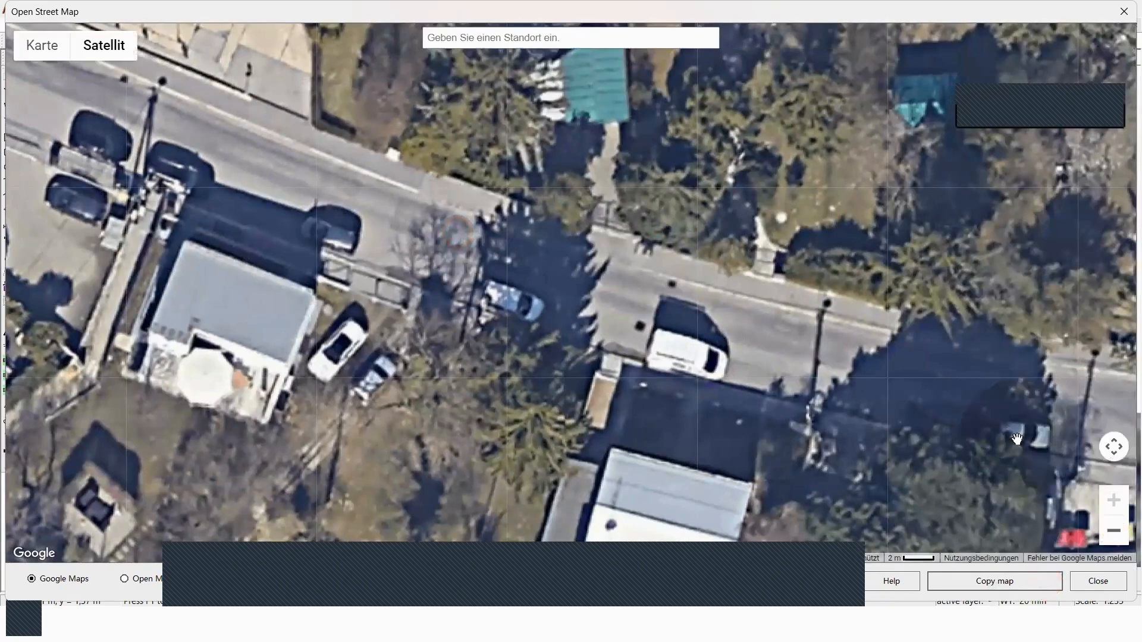
{"action": "left_click_drag", "start_coordinate": [1009, 431], "coordinate": [473, 379]}
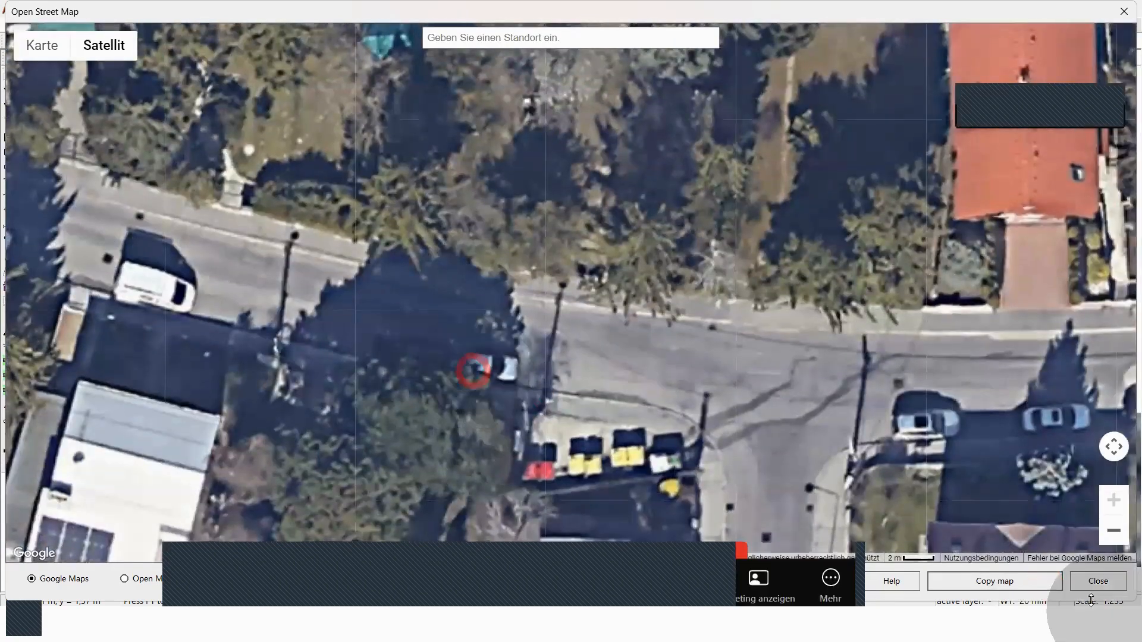
{"action": "left_click", "coordinate": [1036, 583]}
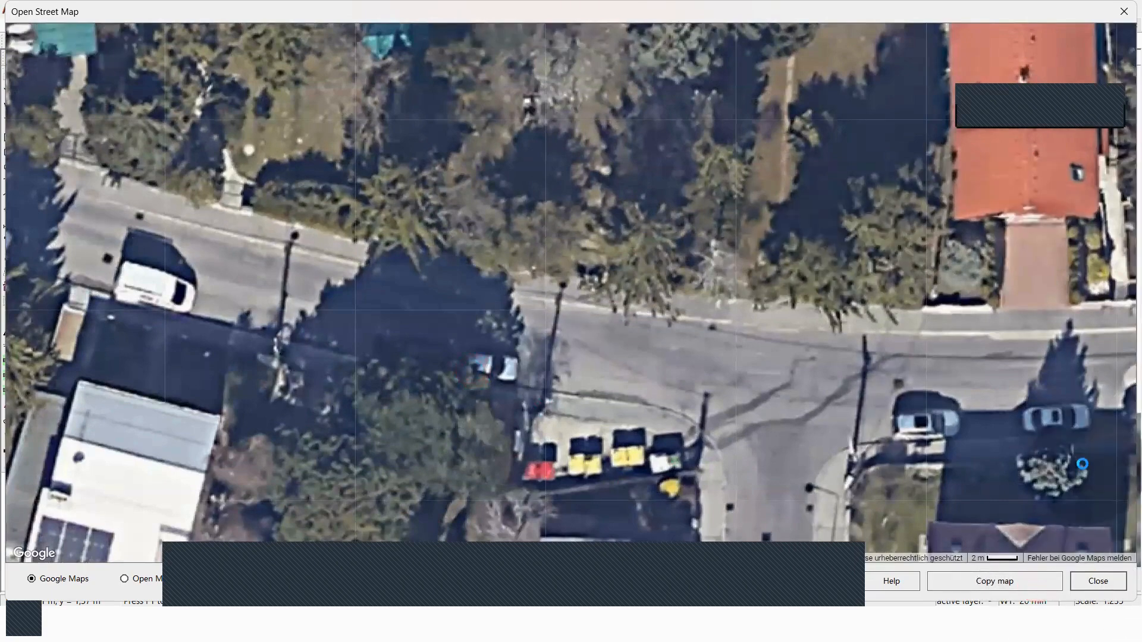
Close the map import, bring the assembled satellite images fully into view in the drawing and deselect them.
{"action": "left_click", "coordinate": [1111, 579]}
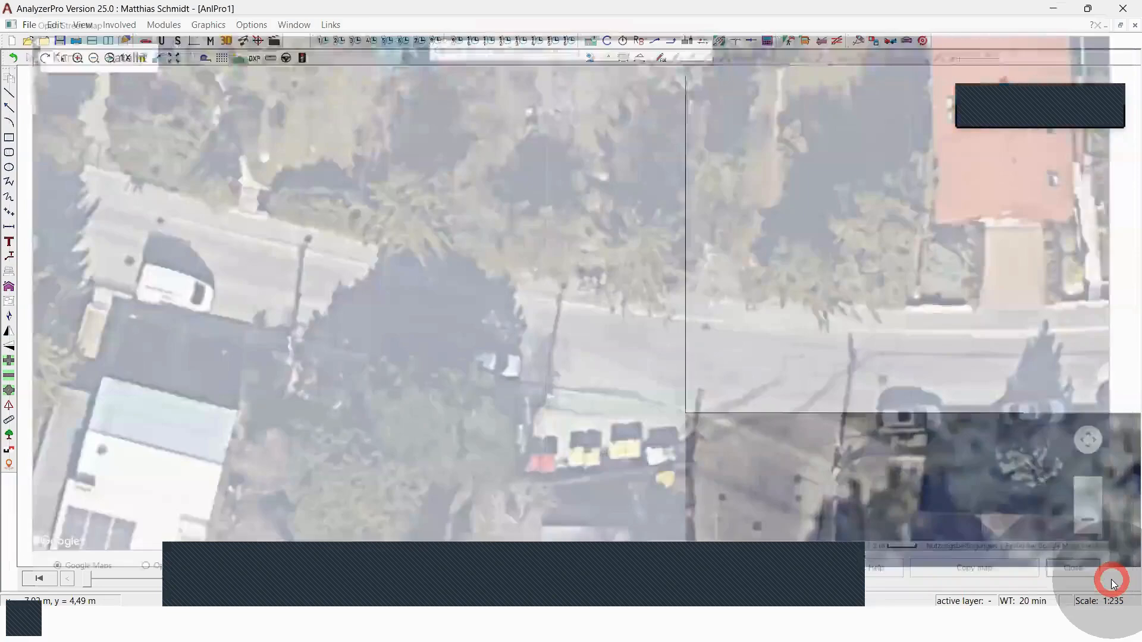
{"action": "scroll", "coordinate": [634, 330], "scroll_direction": "down", "scroll_amount": 7}
{"action": "scroll", "coordinate": [644, 306], "scroll_direction": "down", "scroll_amount": 4}
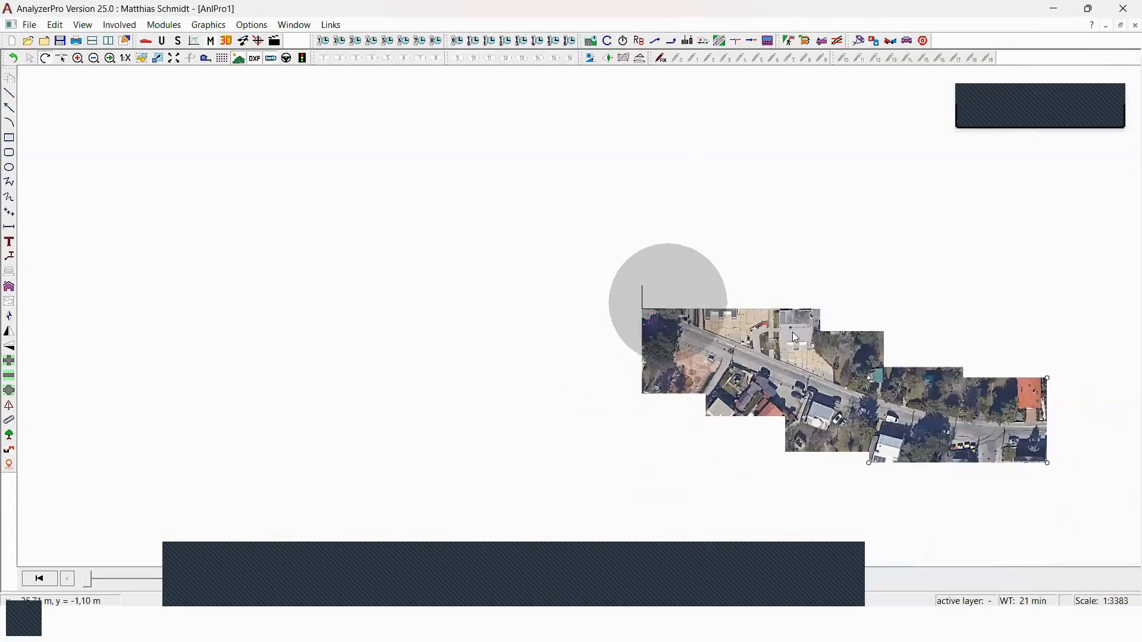
{"action": "scroll", "coordinate": [1122, 449], "scroll_direction": "up", "scroll_amount": 2}
{"action": "left_click", "coordinate": [943, 341]}
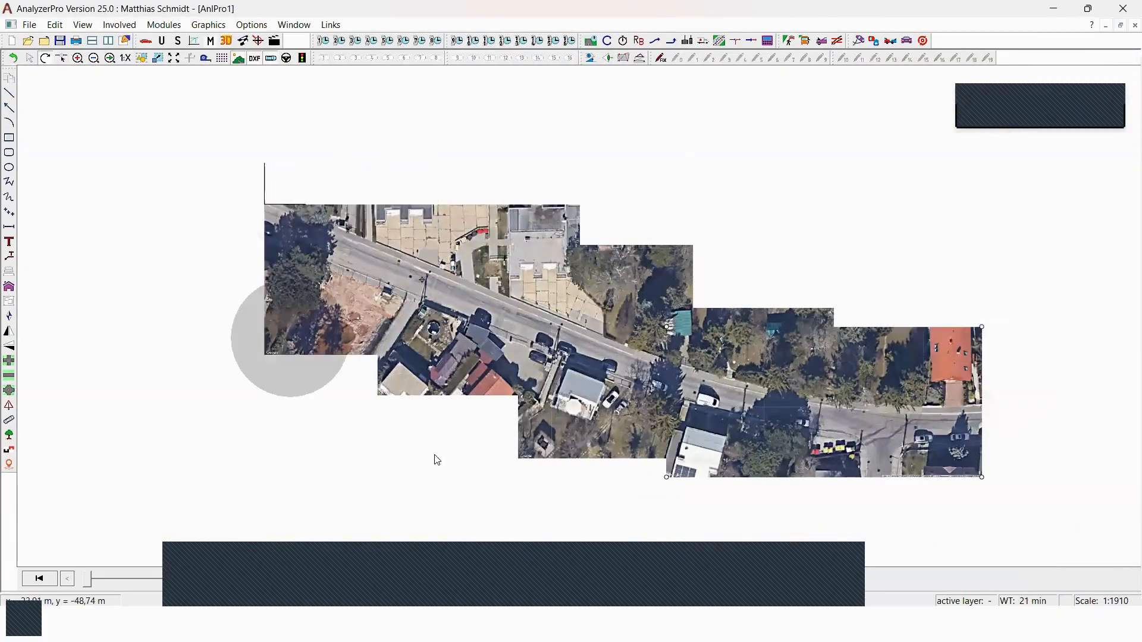
{"action": "scroll", "coordinate": [699, 395], "scroll_direction": "up", "scroll_amount": 2}
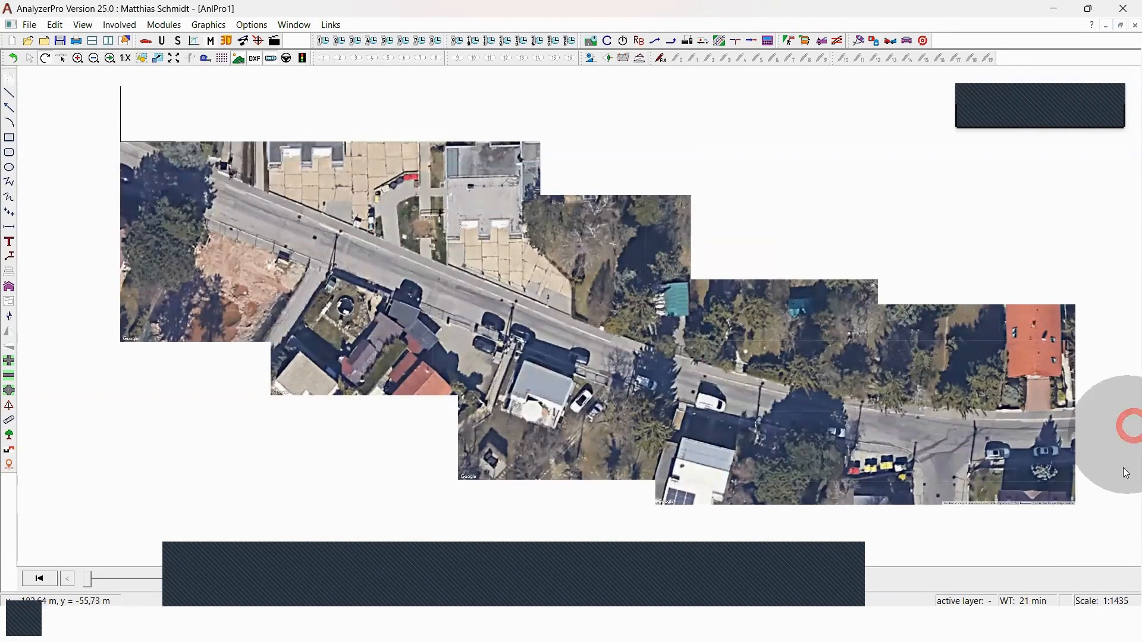
Examine the assembled satellite images along the whole road, both in detail and as an overview.
{"action": "scroll", "coordinate": [833, 428], "scroll_direction": "up", "scroll_amount": 2}
{"action": "scroll", "coordinate": [824, 423], "scroll_direction": "up", "scroll_amount": 1}
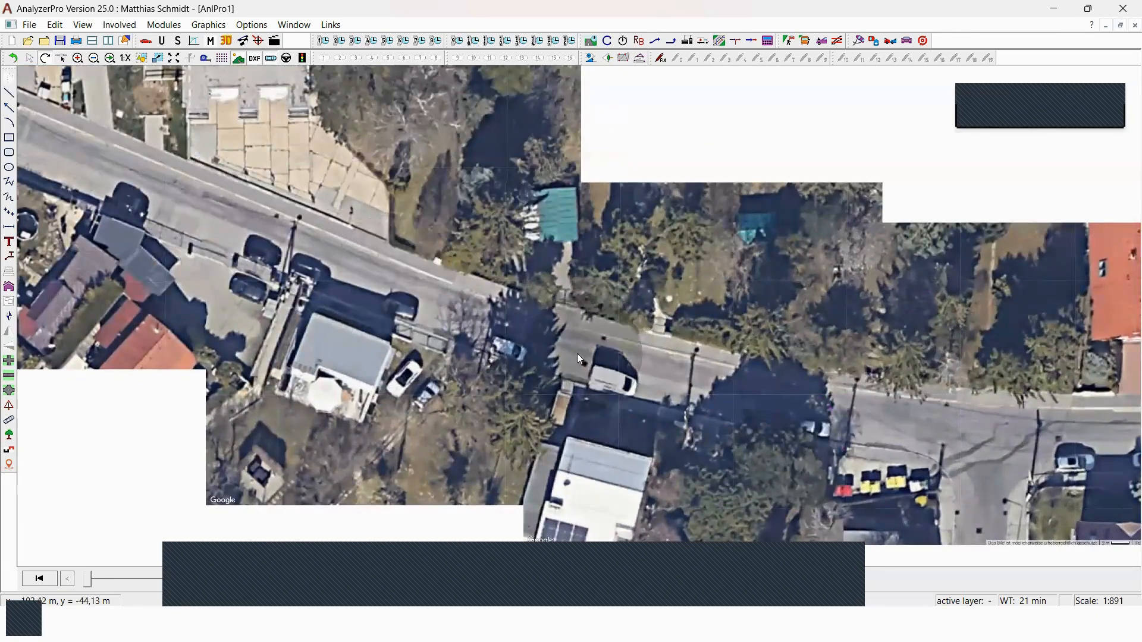
{"action": "scroll", "coordinate": [673, 343], "scroll_direction": "down", "scroll_amount": 3}
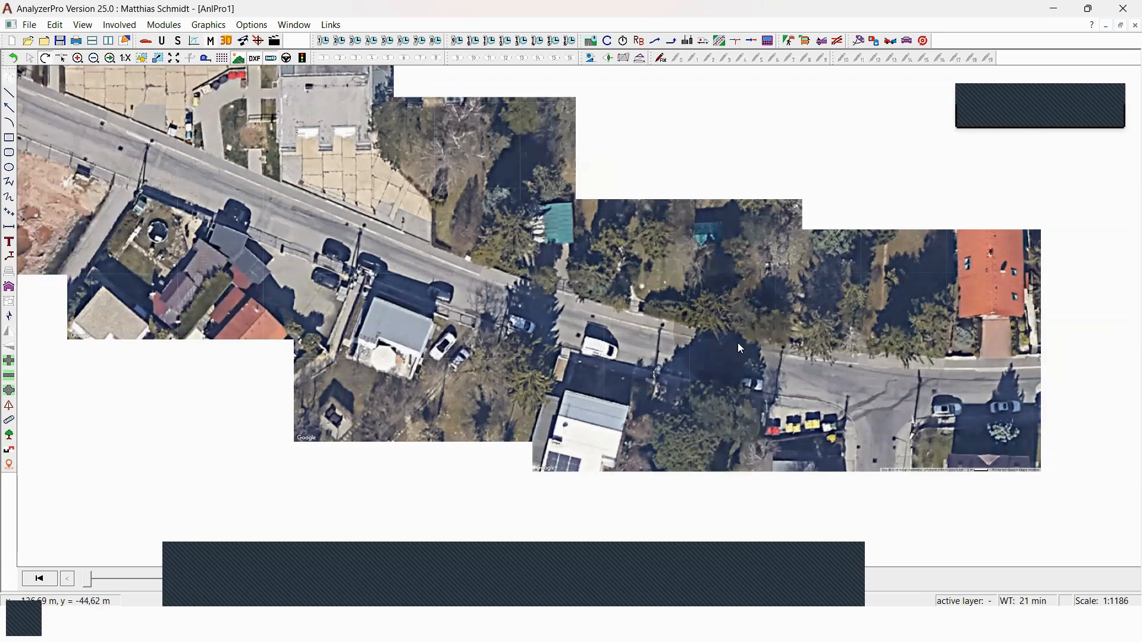
{"action": "scroll", "coordinate": [648, 327], "scroll_direction": "down", "scroll_amount": 3}
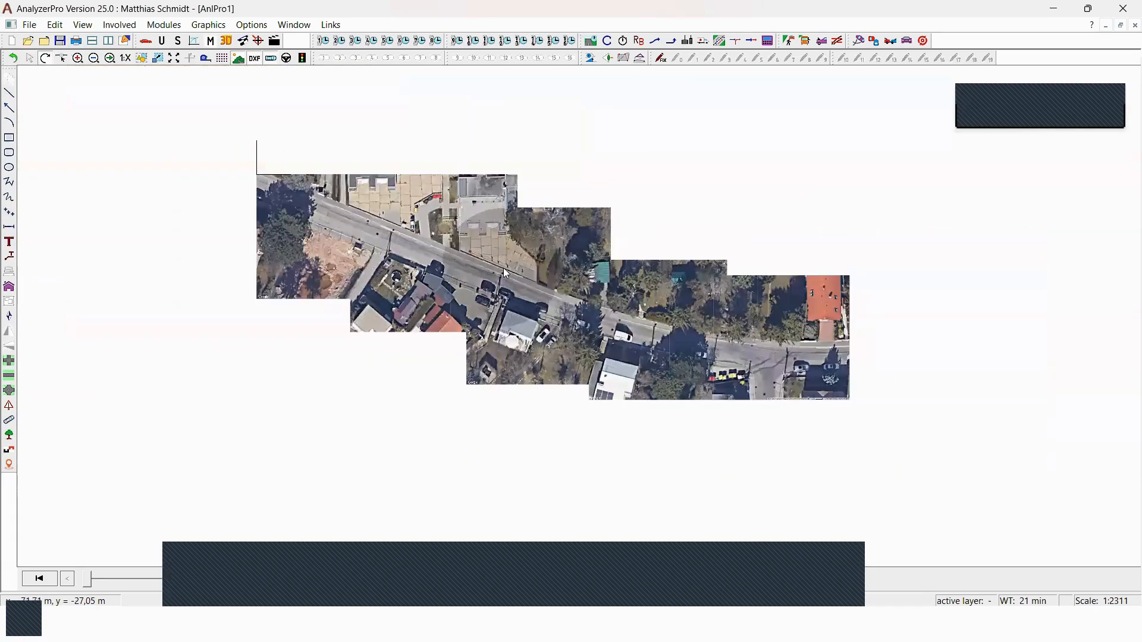
{"action": "scroll", "coordinate": [508, 268], "scroll_direction": "up", "scroll_amount": 2}
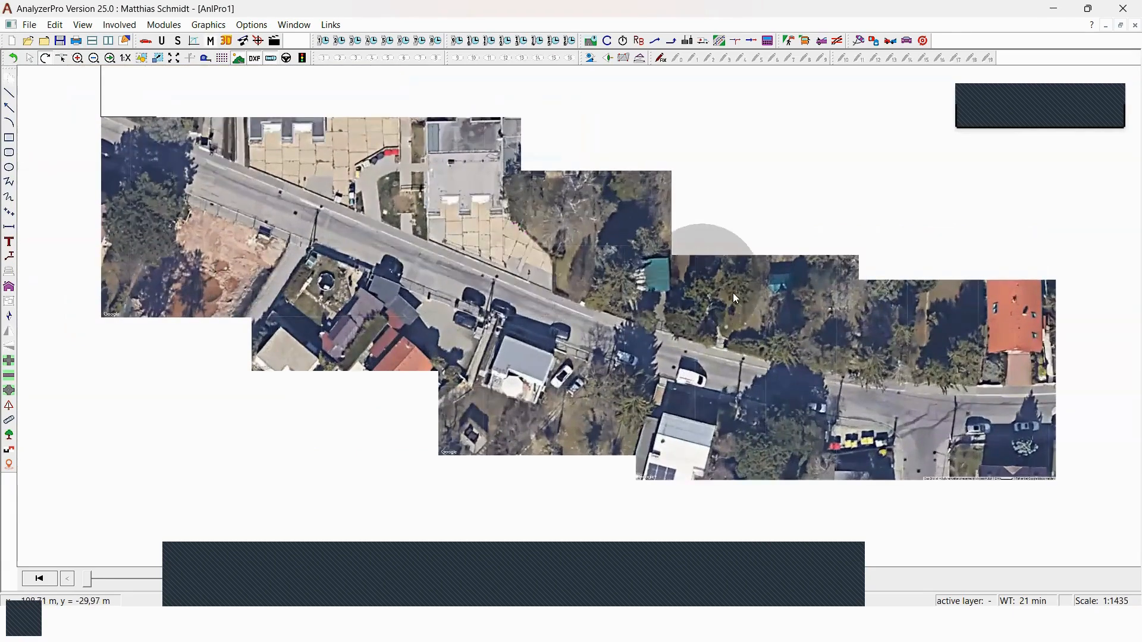
{"action": "scroll", "coordinate": [523, 247], "scroll_direction": "up", "scroll_amount": 4}
{"action": "scroll", "coordinate": [450, 215], "scroll_direction": "down", "scroll_amount": 3}
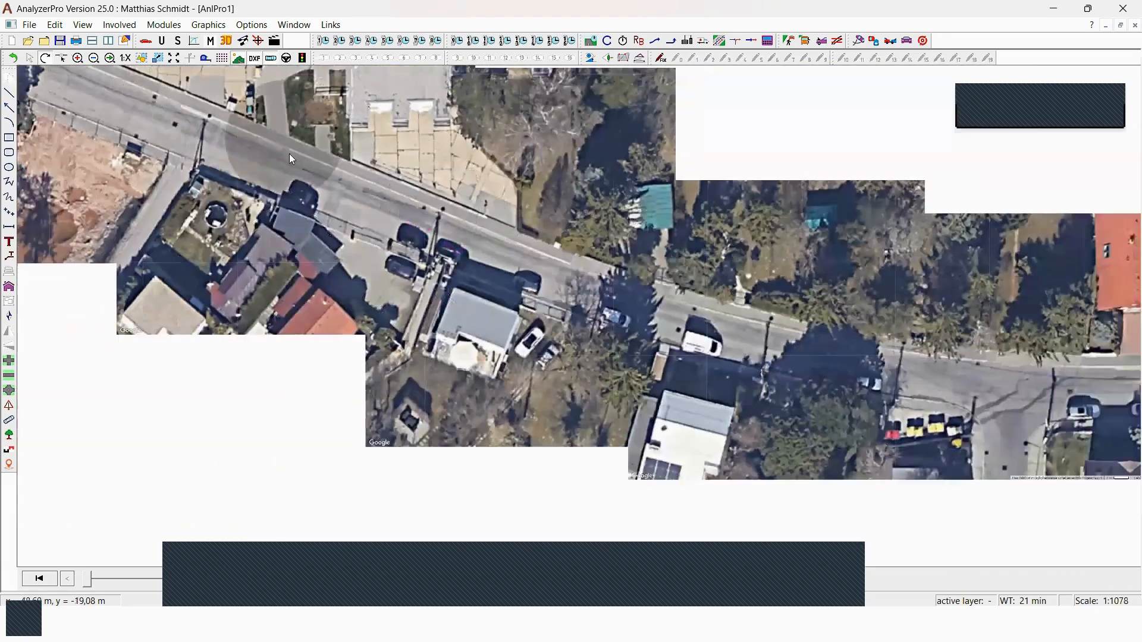
{"action": "scroll", "coordinate": [464, 201], "scroll_direction": "down", "scroll_amount": 2}
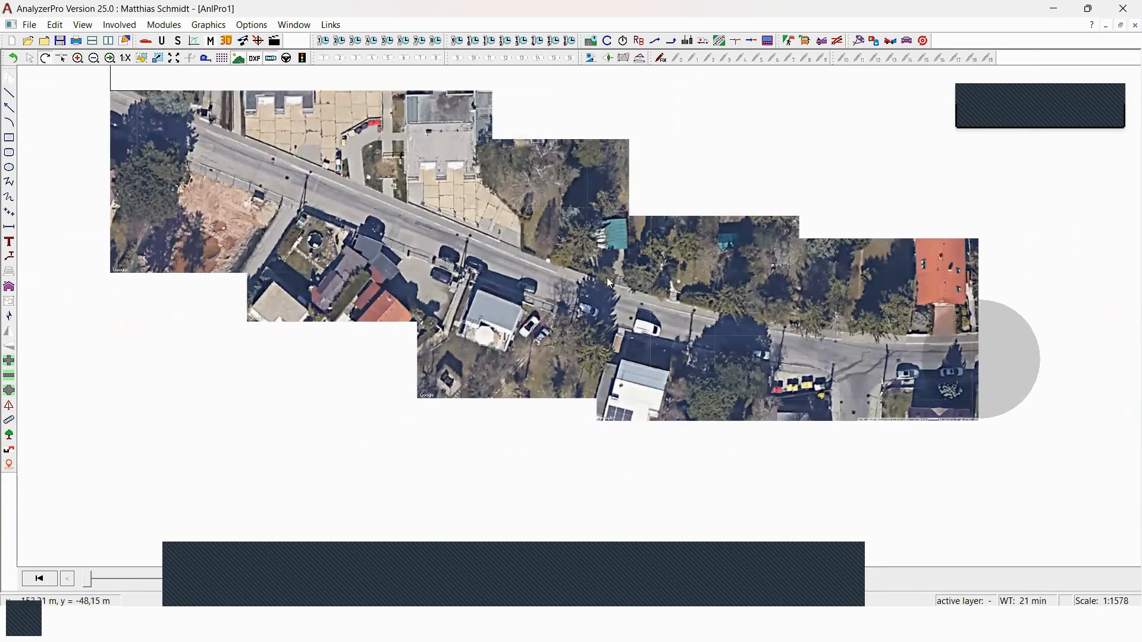
{"action": "scroll", "coordinate": [988, 528], "scroll_direction": "down", "scroll_amount": 1}
{"action": "scroll", "coordinate": [1081, 298], "scroll_direction": "up", "scroll_amount": 1}
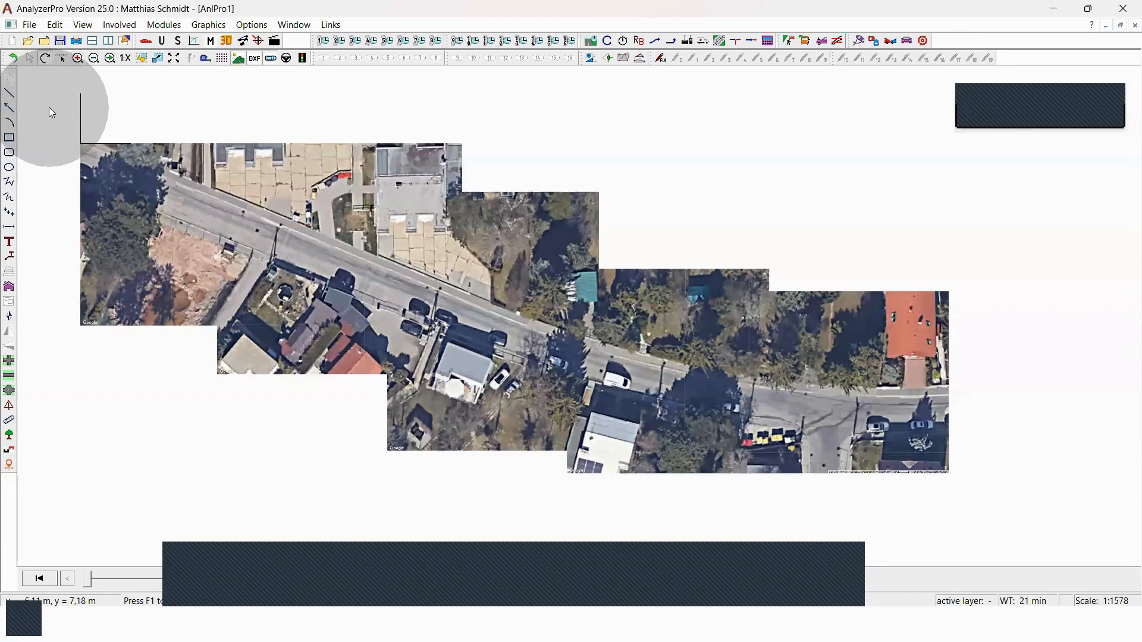
Select all the satellite images and delete them from the drawing.
{"action": "mouse_move", "coordinate": [33, 97]}
{"action": "left_mouse_down"}
{"action": "mouse_move", "coordinate": [508, 291]}
{"action": "mouse_move", "coordinate": [1058, 454]}
{"action": "mouse_move", "coordinate": [1035, 515]}
{"action": "mouse_move", "coordinate": [3, 65]}
{"action": "mouse_move", "coordinate": [52, 103]}
{"action": "mouse_move", "coordinate": [42, 98]}
{"action": "left_mouse_up"}
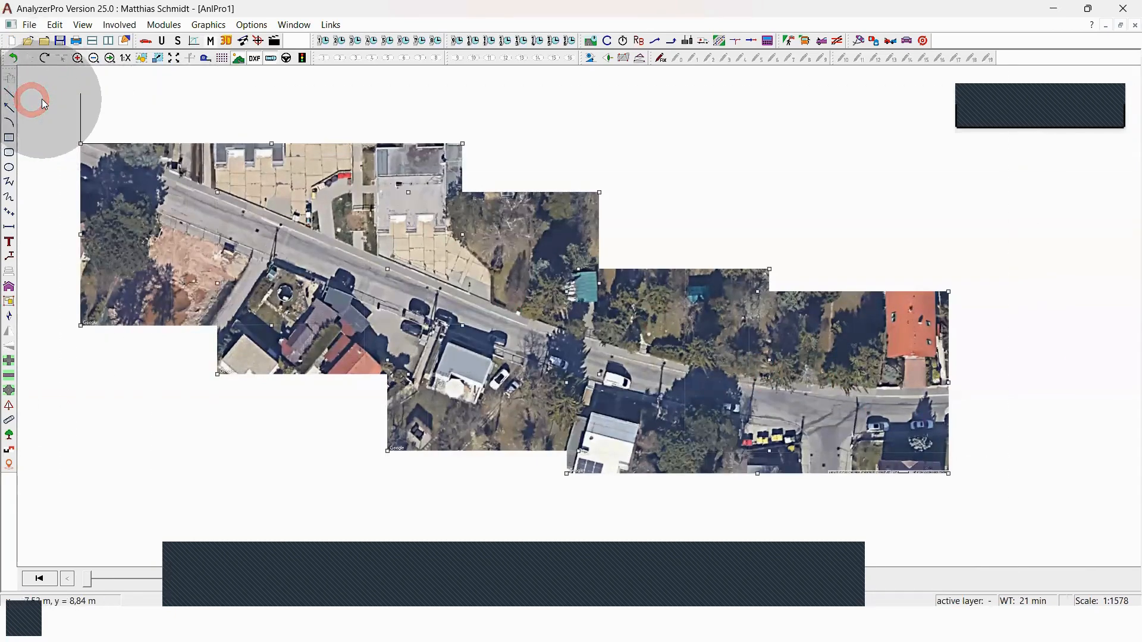
{"action": "key", "text": "Delete"}
{"action": "scroll", "coordinate": [584, 310], "scroll_direction": "down", "scroll_amount": 2}
{"action": "scroll", "coordinate": [148, 162], "scroll_direction": "up", "scroll_amount": 3}
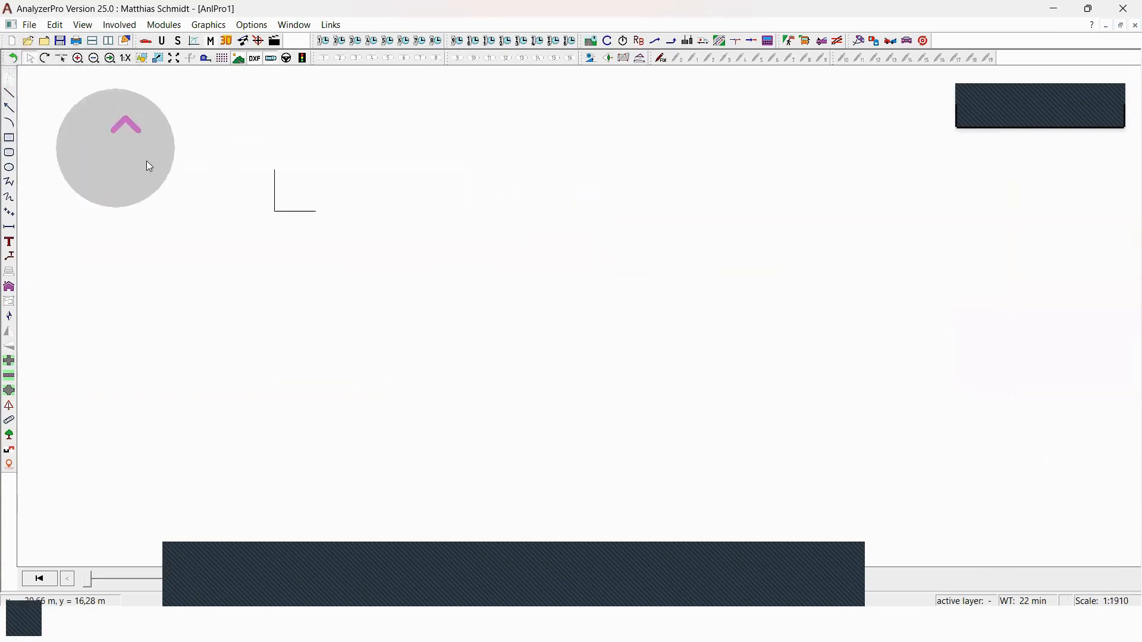
{"action": "scroll", "coordinate": [557, 204], "scroll_direction": "up", "scroll_amount": 2}
{"action": "scroll", "coordinate": [903, 298], "scroll_direction": "down", "scroll_amount": 1}
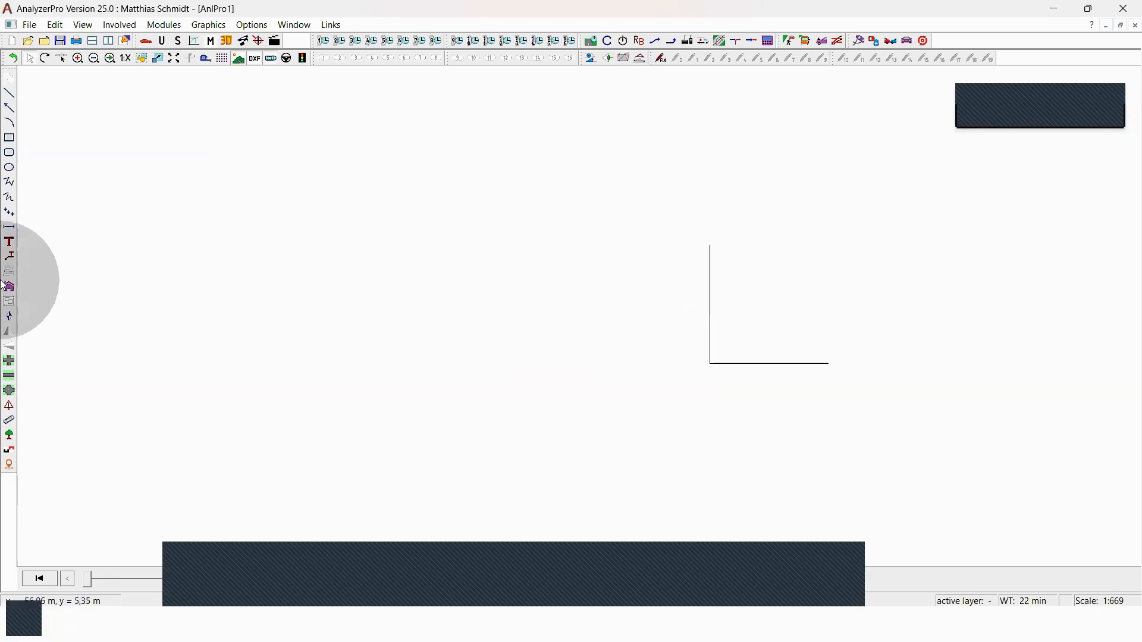
Open the 3D view, tile it side by side with the 2D drawing and tilt the 3D viewpoint.
{"action": "left_click", "coordinate": [226, 40]}
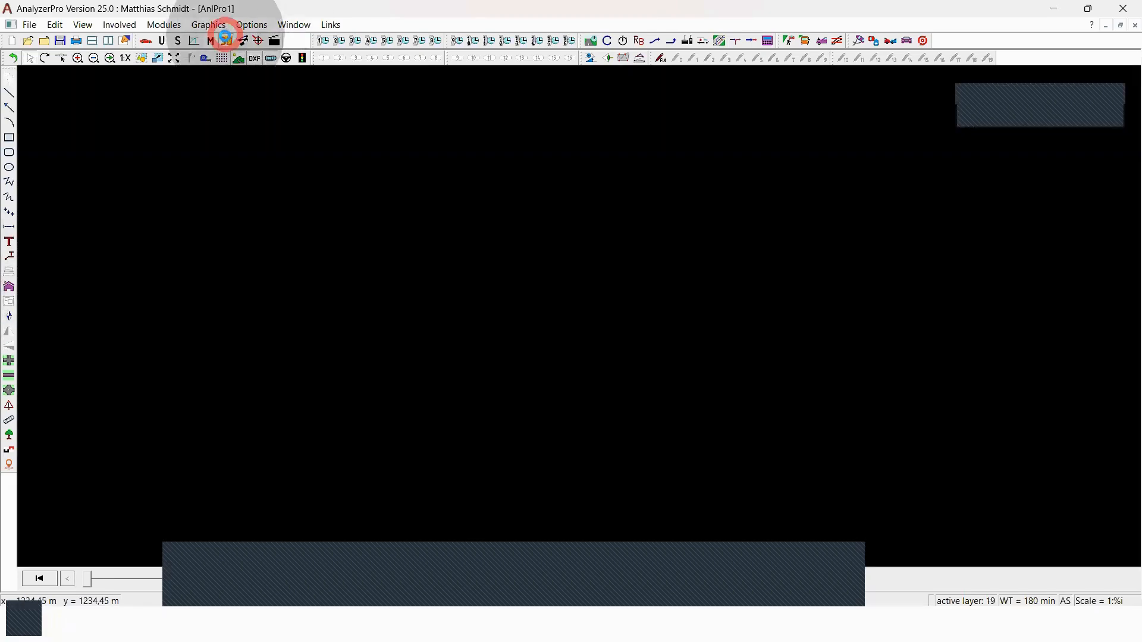
{"action": "left_click", "coordinate": [110, 43]}
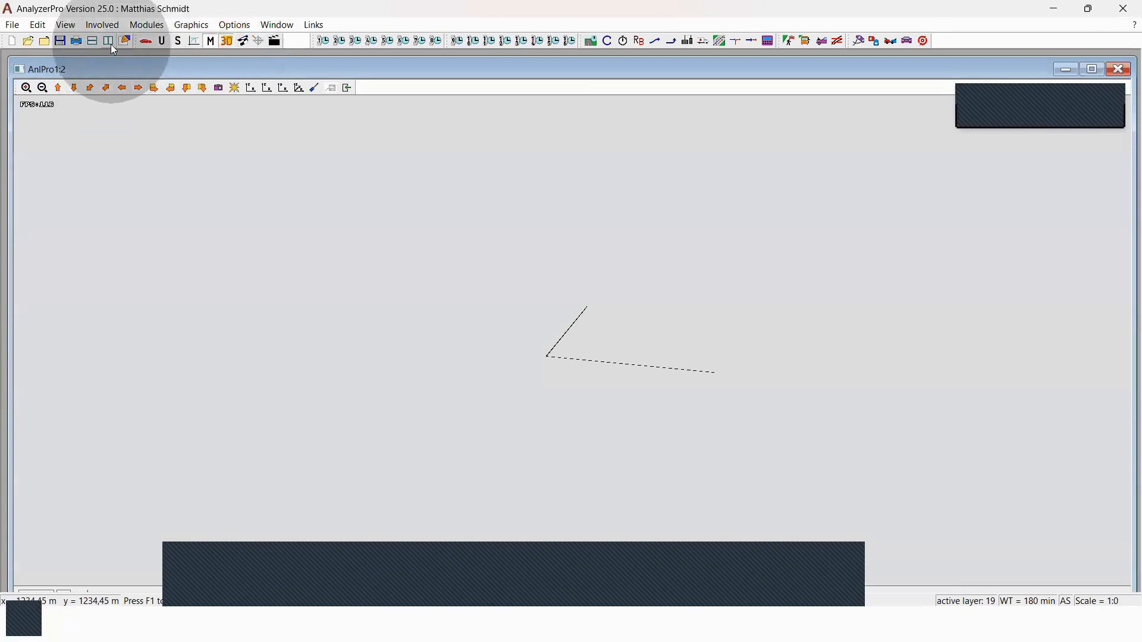
{"action": "scroll", "coordinate": [755, 291], "scroll_direction": "down", "scroll_amount": 3}
{"action": "scroll", "coordinate": [779, 271], "scroll_direction": "up", "scroll_amount": 4}
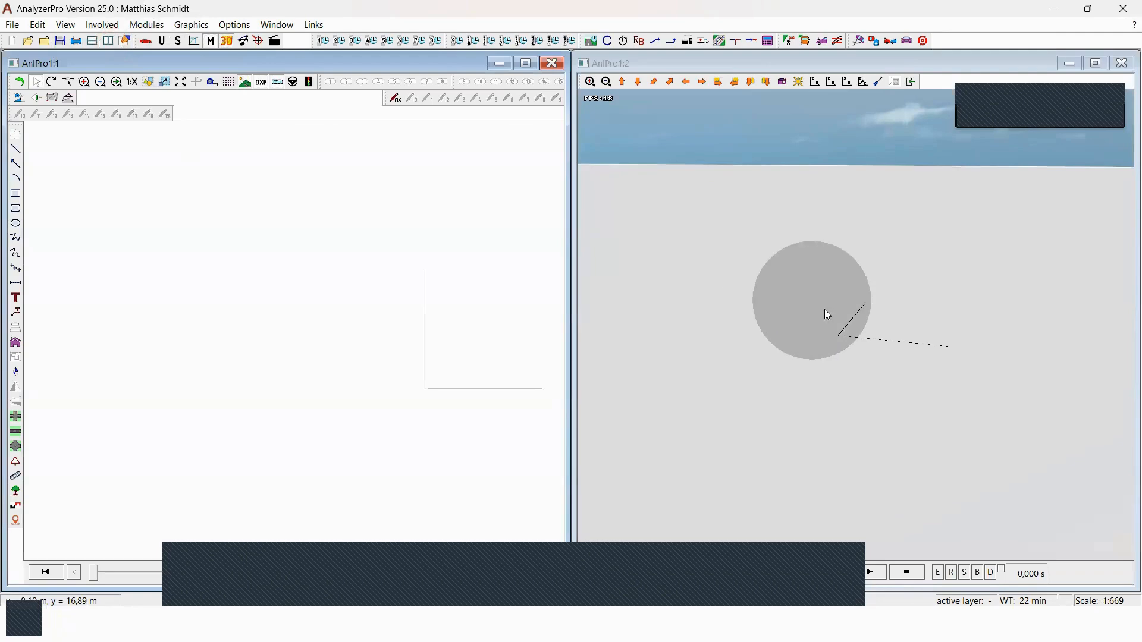
{"action": "left_click_drag", "start_coordinate": [812, 303], "coordinate": [798, 339]}
{"action": "scroll", "coordinate": [269, 312], "scroll_direction": "down", "scroll_amount": 2}
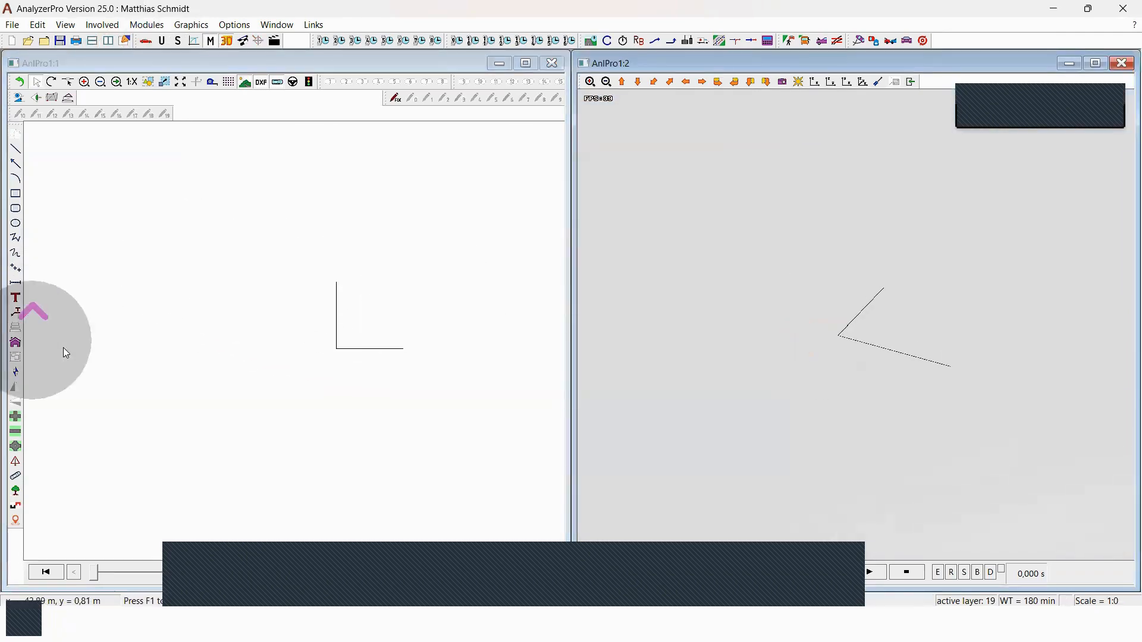
Enlarge the coordinate axes in both the 2D and 3D views and open the object library for houses, trees and street objects.
{"action": "scroll", "coordinate": [63, 349], "scroll_direction": "up", "scroll_amount": 1}
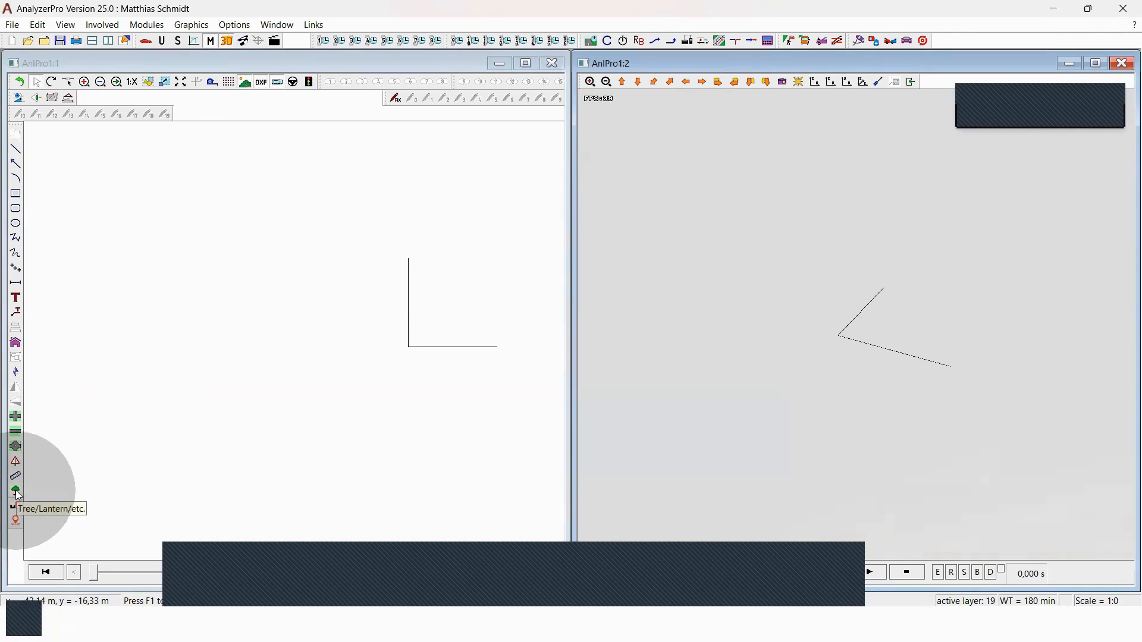
{"action": "scroll", "coordinate": [773, 300], "scroll_direction": "up", "scroll_amount": 2}
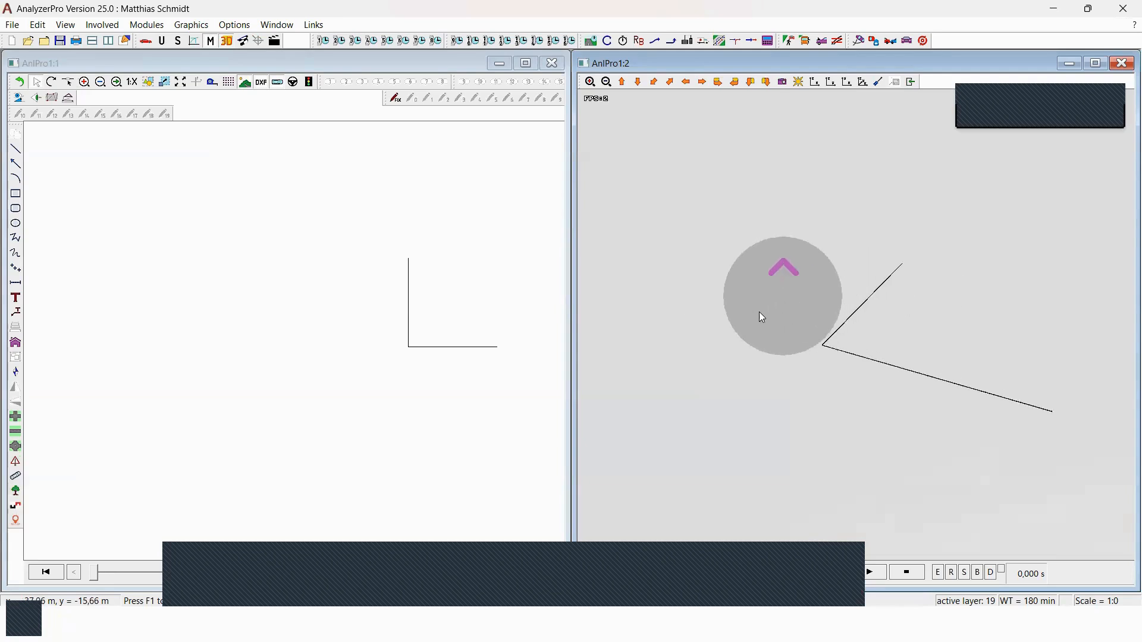
{"action": "left_click", "coordinate": [24, 501]}
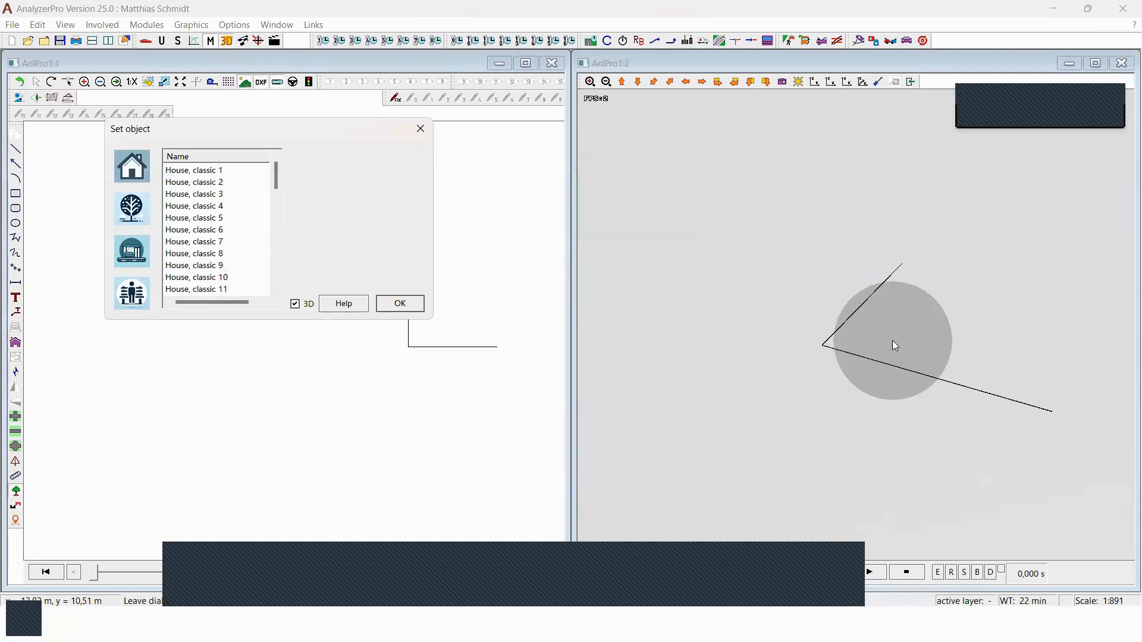
{"action": "scroll", "coordinate": [850, 339], "scroll_direction": "up", "scroll_amount": 1}
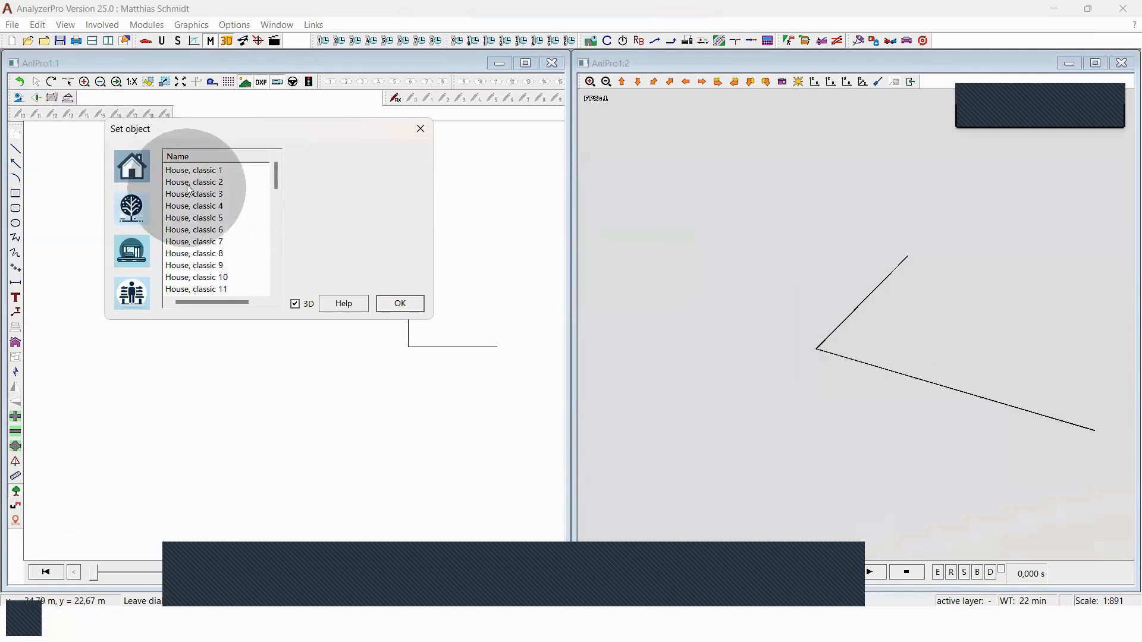
Preview the classic house models in the object library one after another.
{"action": "left_click", "coordinate": [208, 173]}
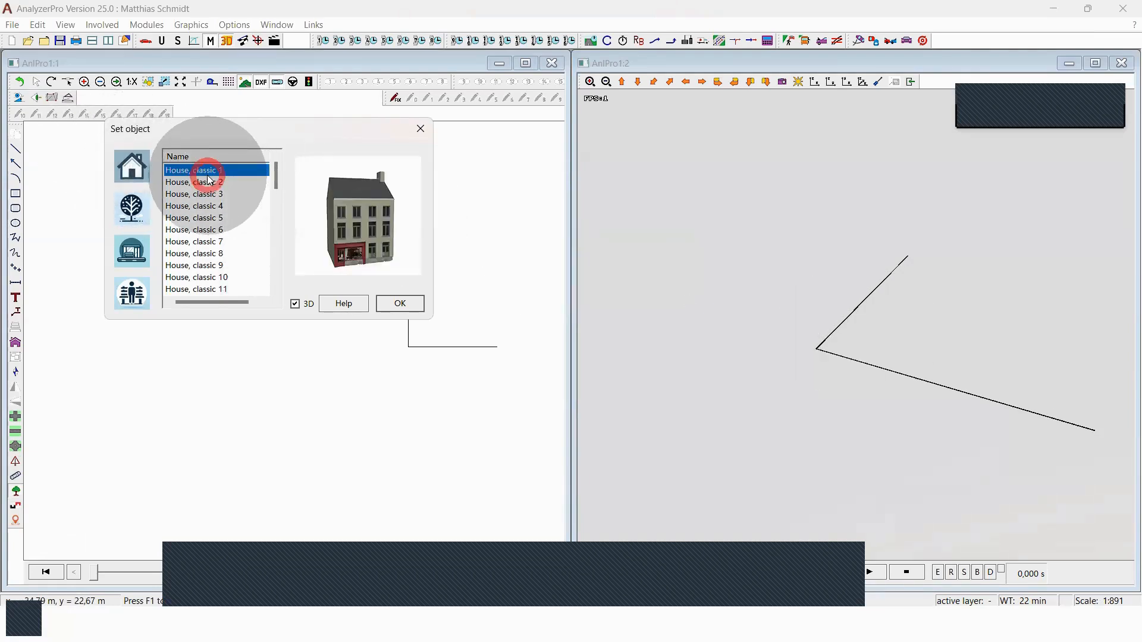
{"action": "key", "text": "Down"}
{"action": "key", "text": "Down"}
{"action": "key", "text": "Down"}
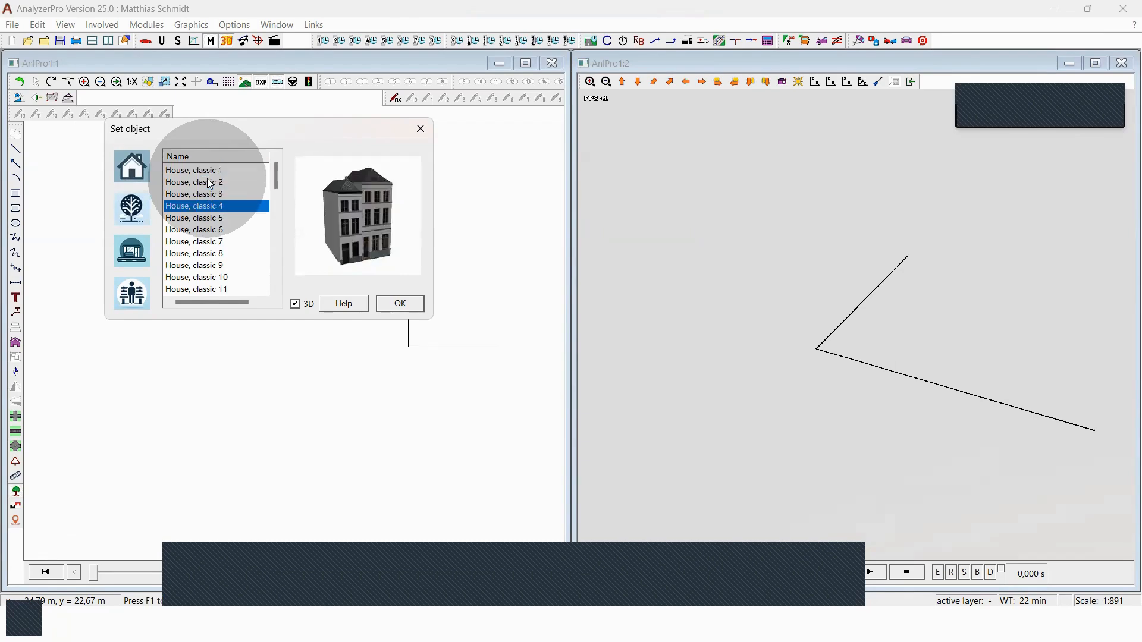
{"action": "left_click", "coordinate": [653, 84]}
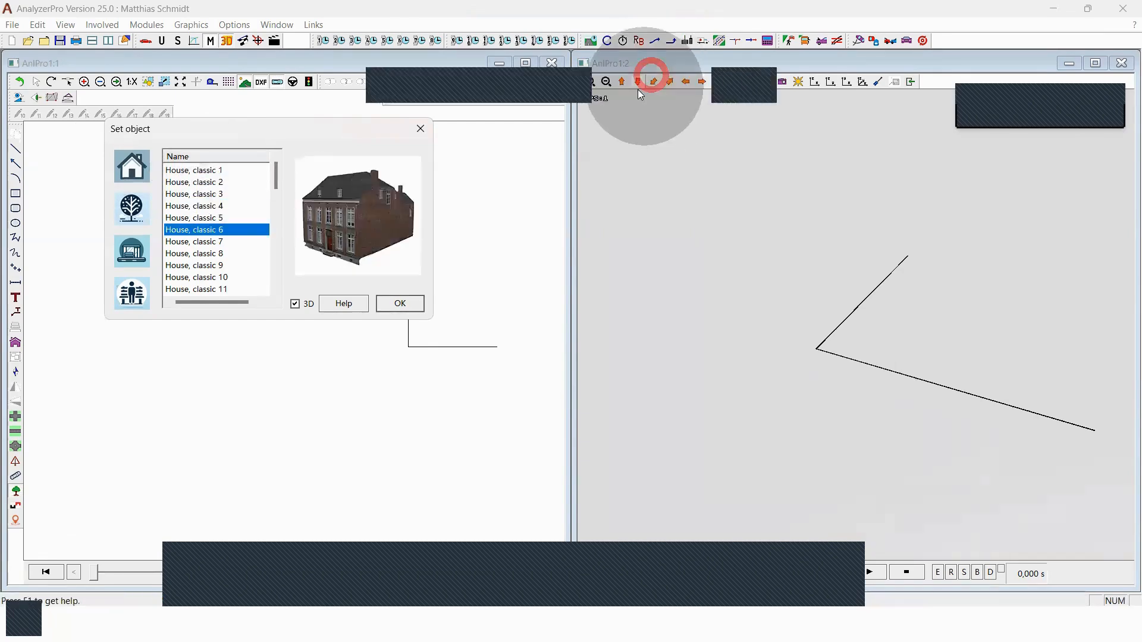
{"action": "scroll", "coordinate": [256, 207], "scroll_direction": "down", "scroll_amount": 1}
{"action": "key", "text": "Down"}
{"action": "key", "text": "Down"}
{"action": "key", "text": "Down"}
{"action": "key", "text": "Down"}
{"action": "key", "text": "Down"}
{"action": "key", "text": "Down"}
{"action": "key", "text": "Down"}
{"action": "key", "text": "Down"}
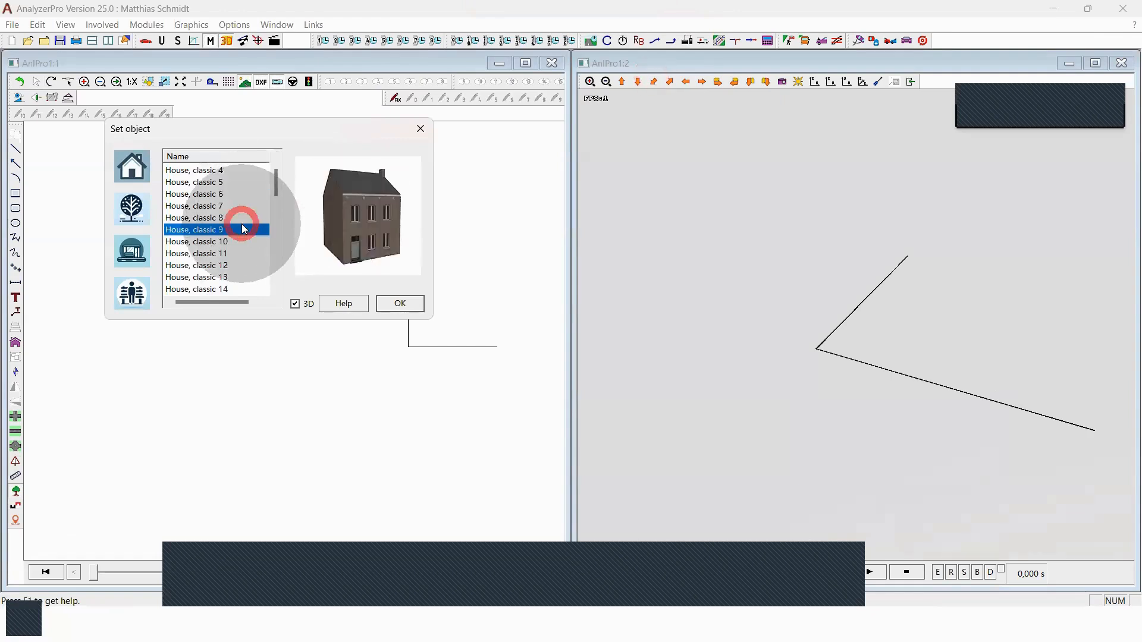
Place House, classic 15 southwest of the coordinate axes in the 2D drawing and view it from several angles in 3D.
{"action": "key", "text": "Down"}
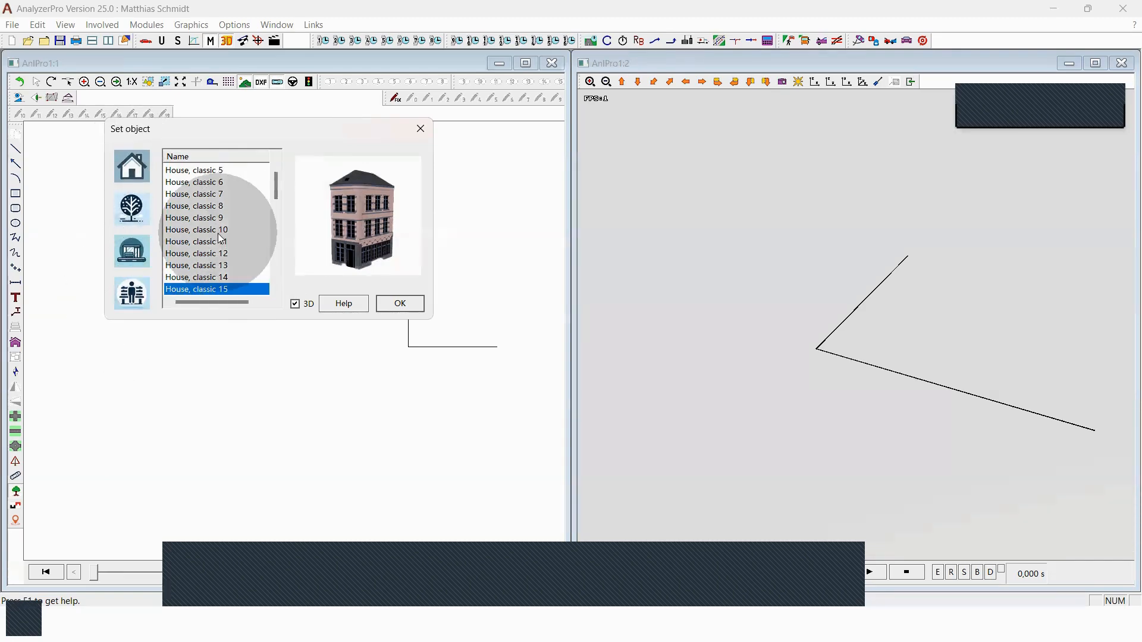
{"action": "left_click", "coordinate": [400, 304]}
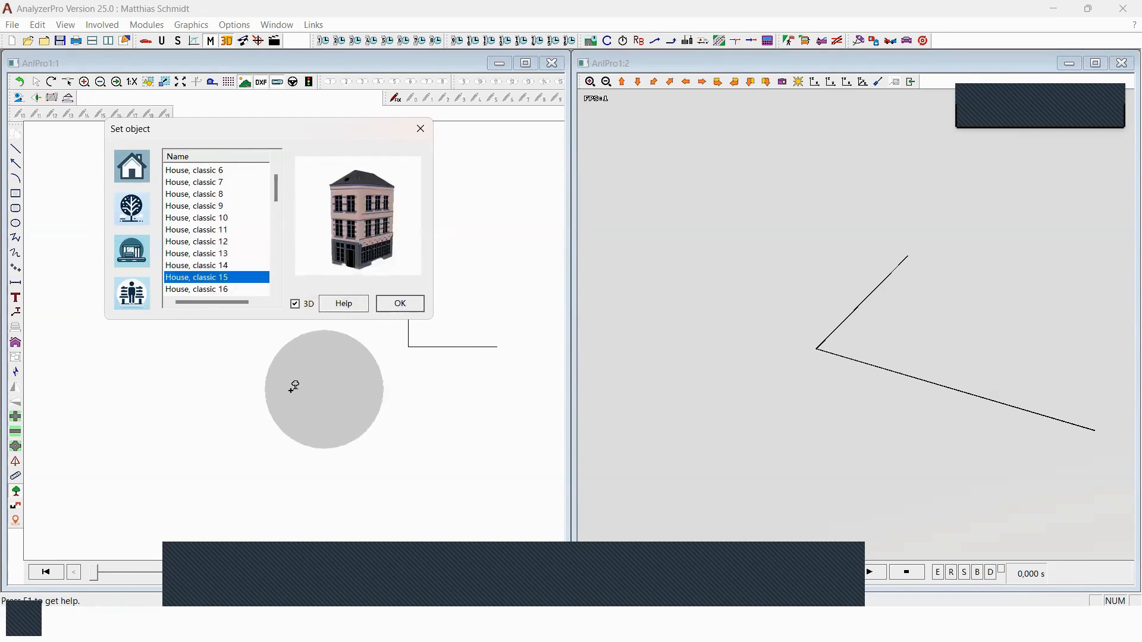
{"action": "left_click", "coordinate": [273, 383]}
{"action": "scroll", "coordinate": [217, 418], "scroll_direction": "up", "scroll_amount": 2}
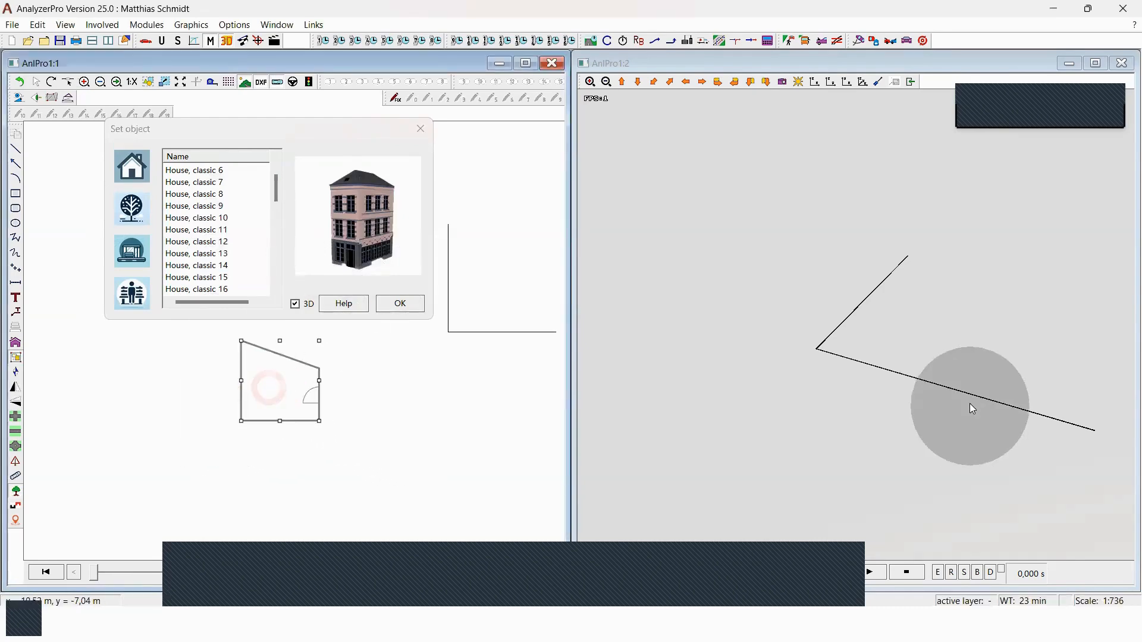
{"action": "scroll", "coordinate": [923, 359], "scroll_direction": "down", "scroll_amount": 4}
{"action": "left_click_drag", "start_coordinate": [776, 355], "coordinate": [739, 293]}
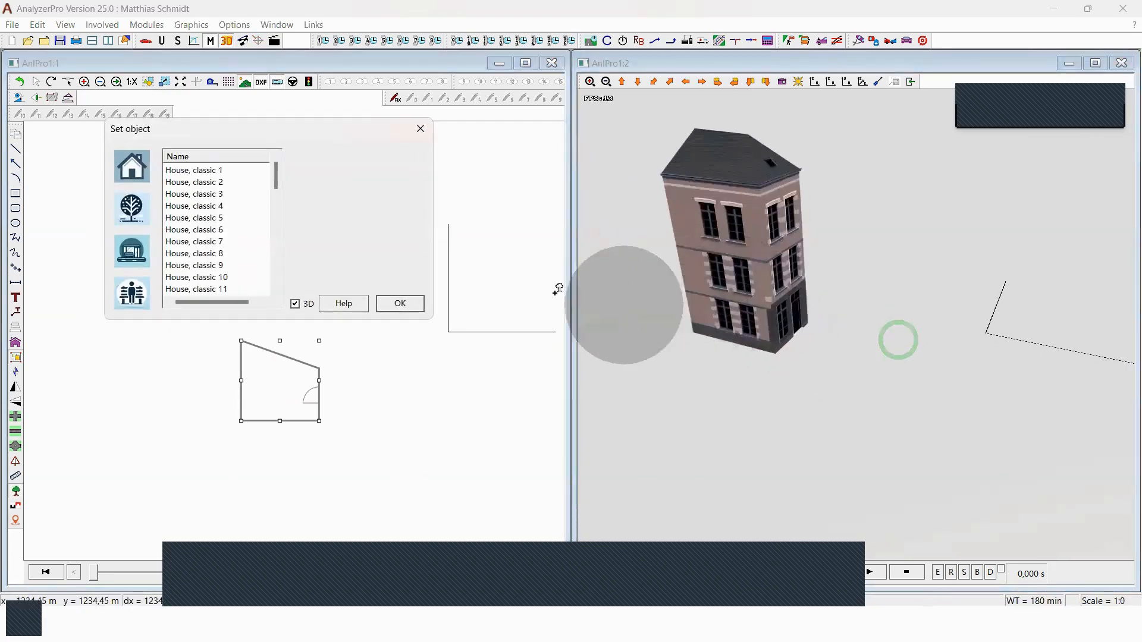
{"action": "mouse_move", "coordinate": [836, 352]}
{"action": "left_mouse_down"}
{"action": "mouse_move", "coordinate": [785, 359]}
{"action": "mouse_move", "coordinate": [780, 372]}
{"action": "mouse_move", "coordinate": [879, 375]}
{"action": "mouse_move", "coordinate": [828, 373]}
{"action": "left_mouse_up"}
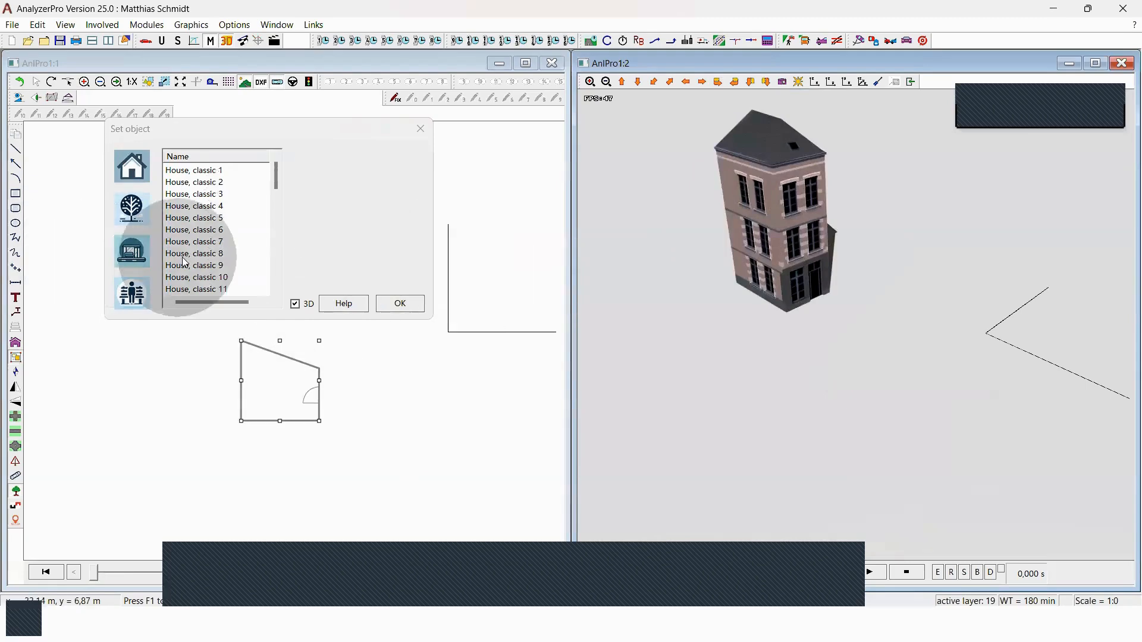
Place House, classic 13 directly below the first house in the 2D drawing.
{"action": "left_click", "coordinate": [202, 278]}
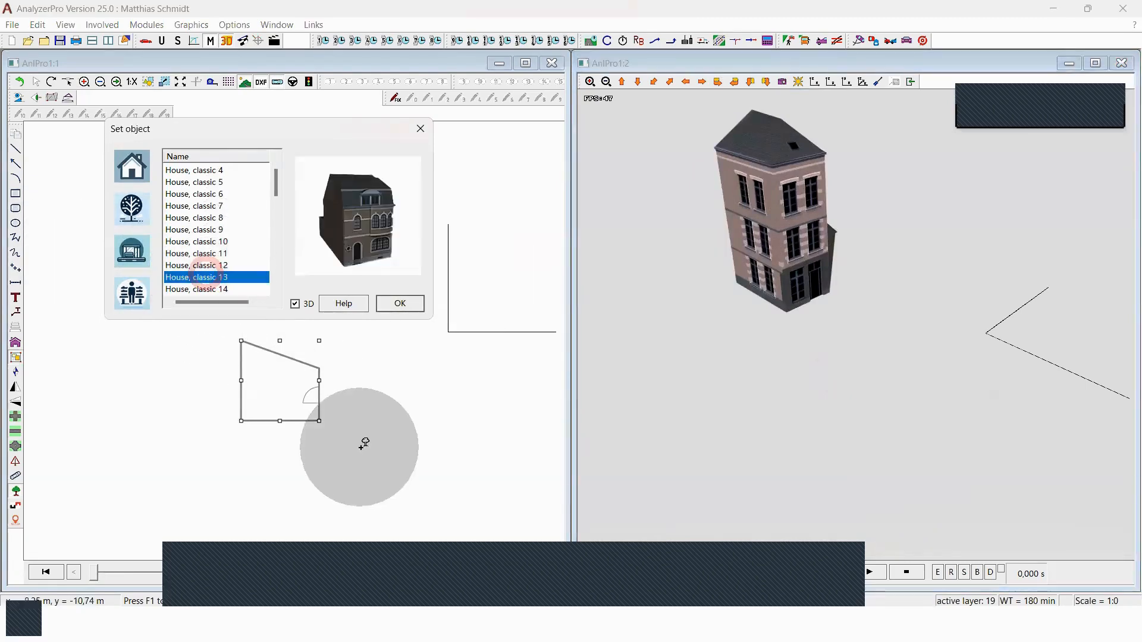
{"action": "left_click", "coordinate": [274, 506]}
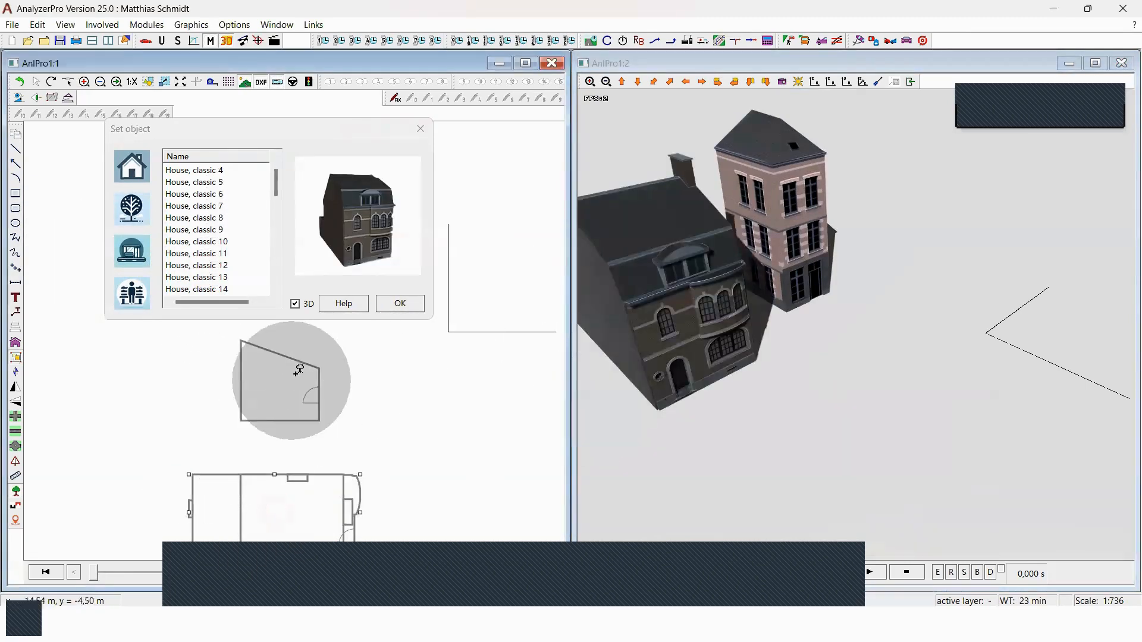
{"action": "scroll", "coordinate": [363, 389], "scroll_direction": "down", "scroll_amount": 1}
Choose House, modern 3 from the library, place it east of the two classic houses and view all buildings in 3D.
{"action": "scroll", "coordinate": [256, 231], "scroll_direction": "down", "scroll_amount": 3}
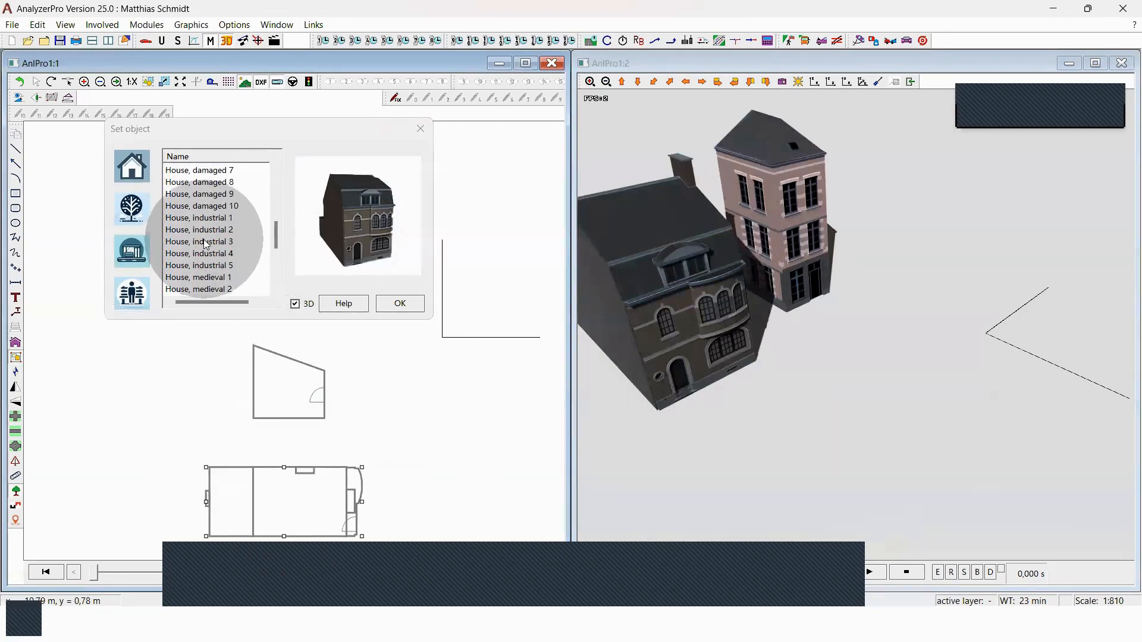
{"action": "left_click", "coordinate": [206, 242]}
{"action": "left_click", "coordinate": [213, 256]}
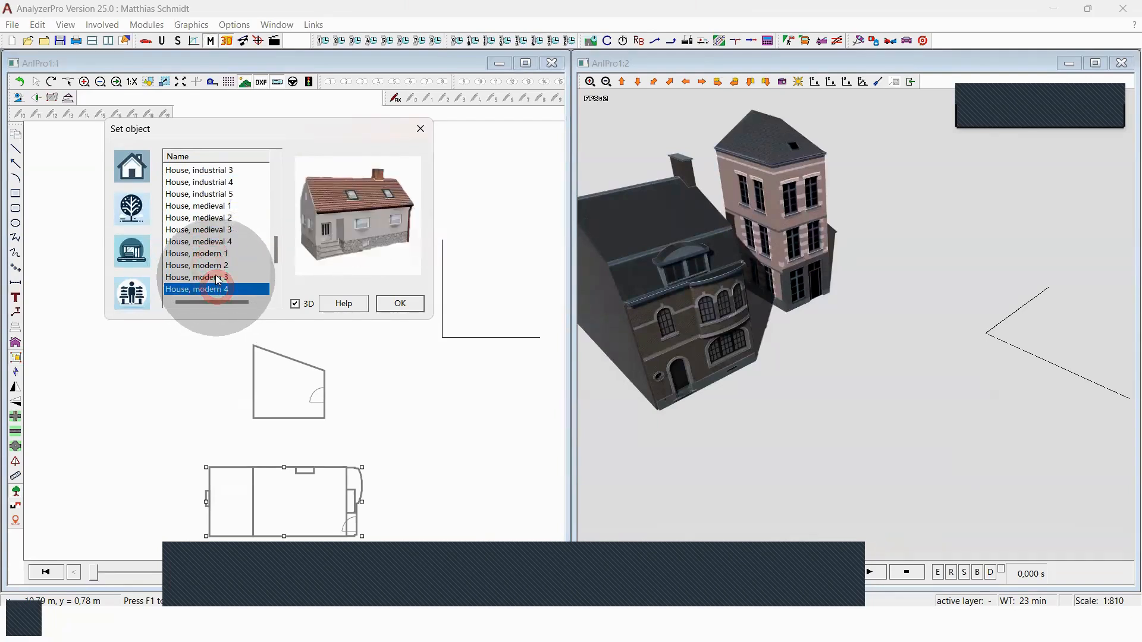
{"action": "left_click", "coordinate": [215, 278]}
{"action": "scroll", "coordinate": [418, 403], "scroll_direction": "down", "scroll_amount": 7}
{"action": "scroll", "coordinate": [146, 364], "scroll_direction": "down", "scroll_amount": 4}
{"action": "scroll", "coordinate": [480, 419], "scroll_direction": "up", "scroll_amount": 4}
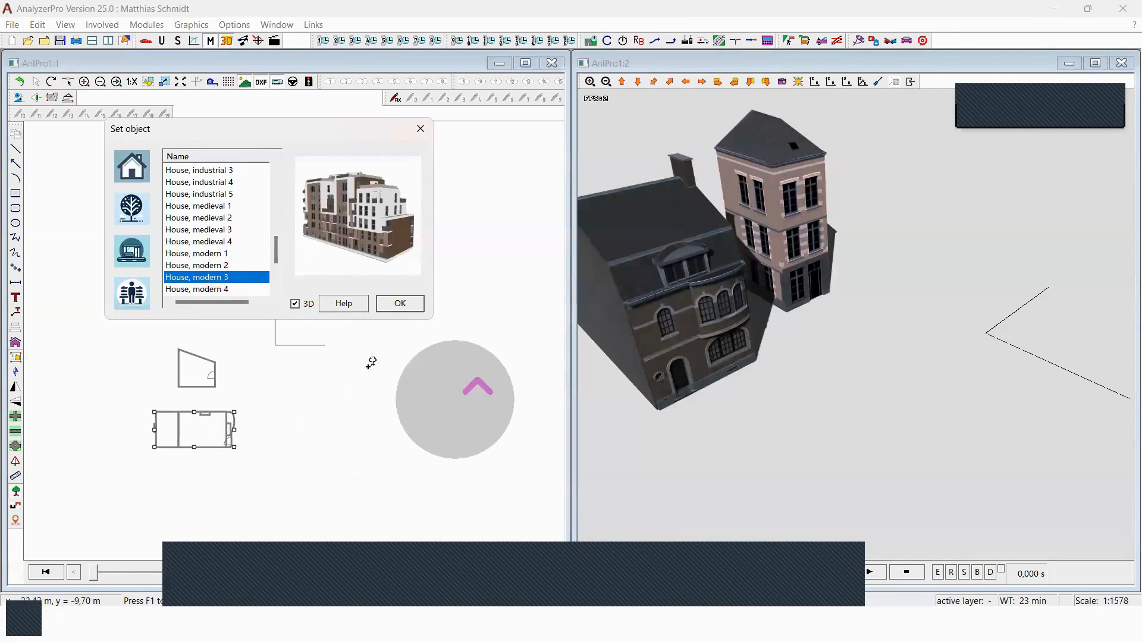
{"action": "left_click", "coordinate": [424, 388]}
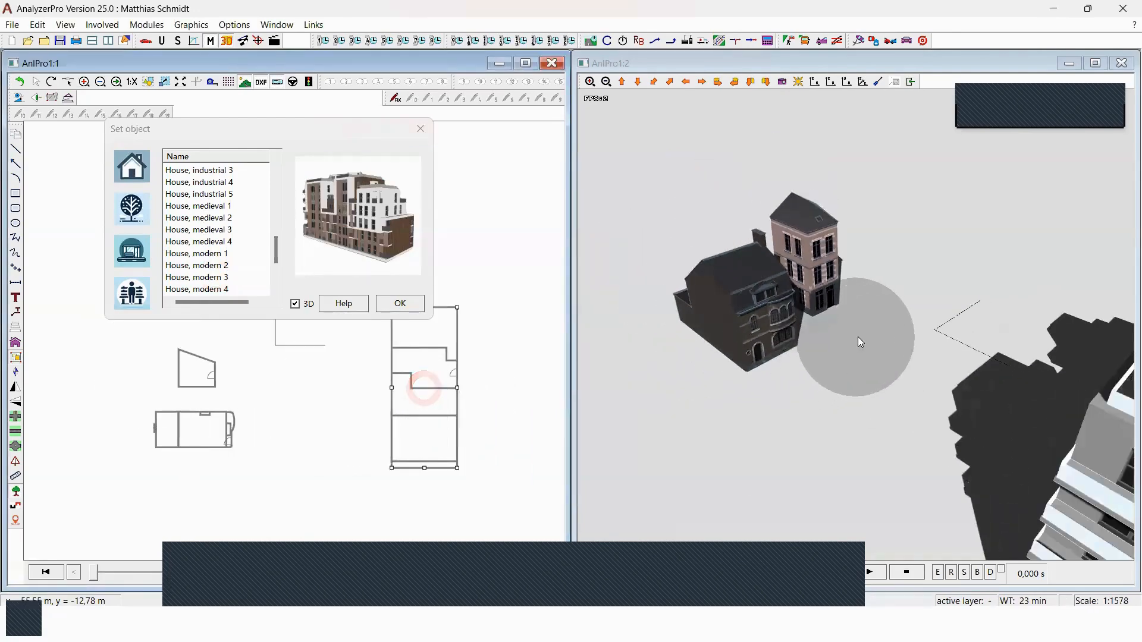
{"action": "left_click_drag", "start_coordinate": [838, 404], "coordinate": [834, 380]}
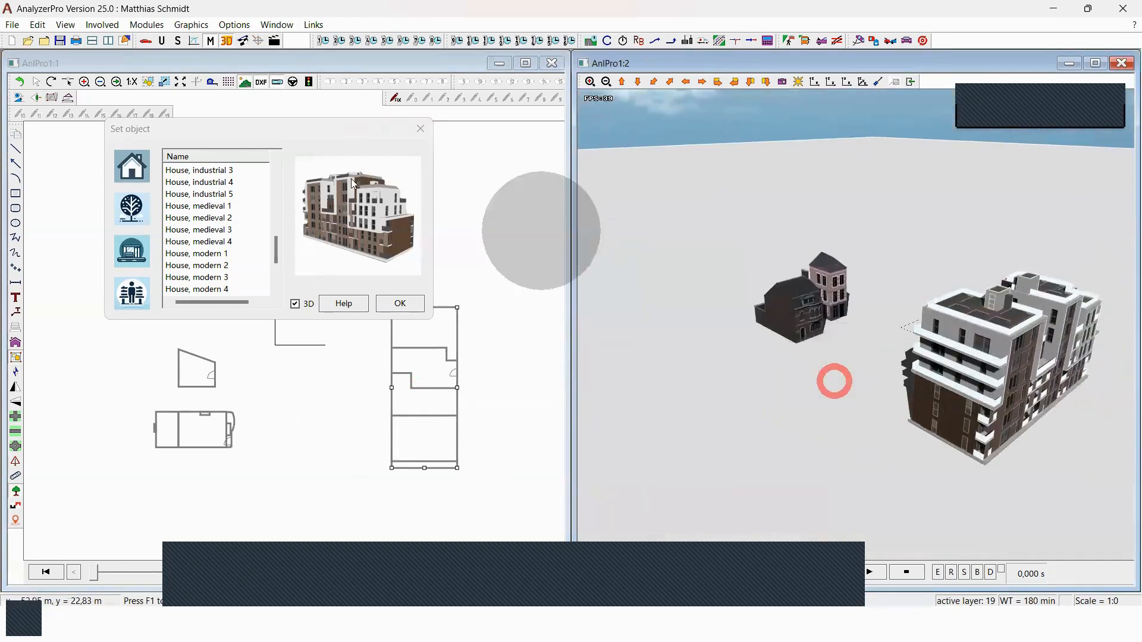
Place House, medieval 4 just above the coordinate axes and orbit the 3D scene to see it beside the other buildings.
{"action": "left_click", "coordinate": [211, 231]}
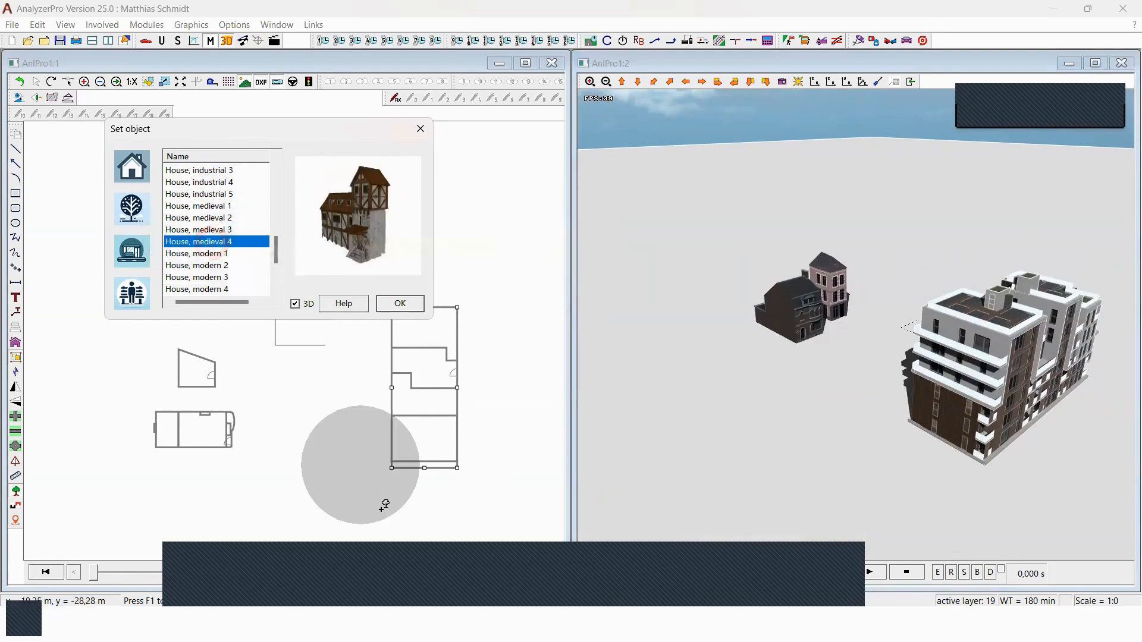
{"action": "left_click", "coordinate": [331, 386]}
{"action": "left_click", "coordinate": [485, 485]}
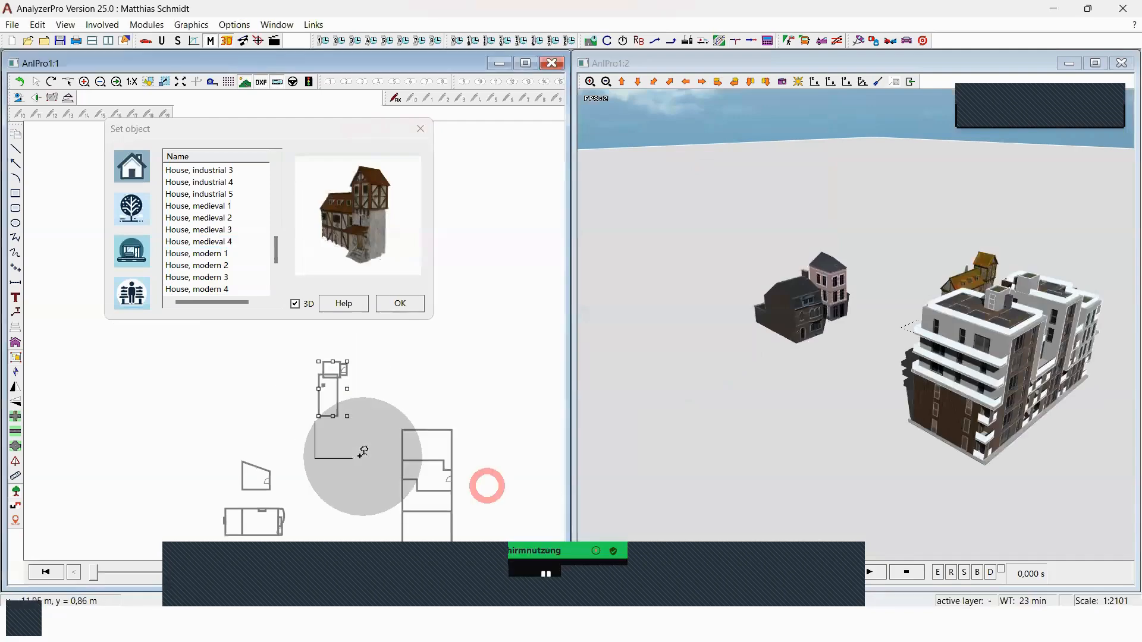
{"action": "left_click_drag", "start_coordinate": [873, 340], "coordinate": [726, 339]}
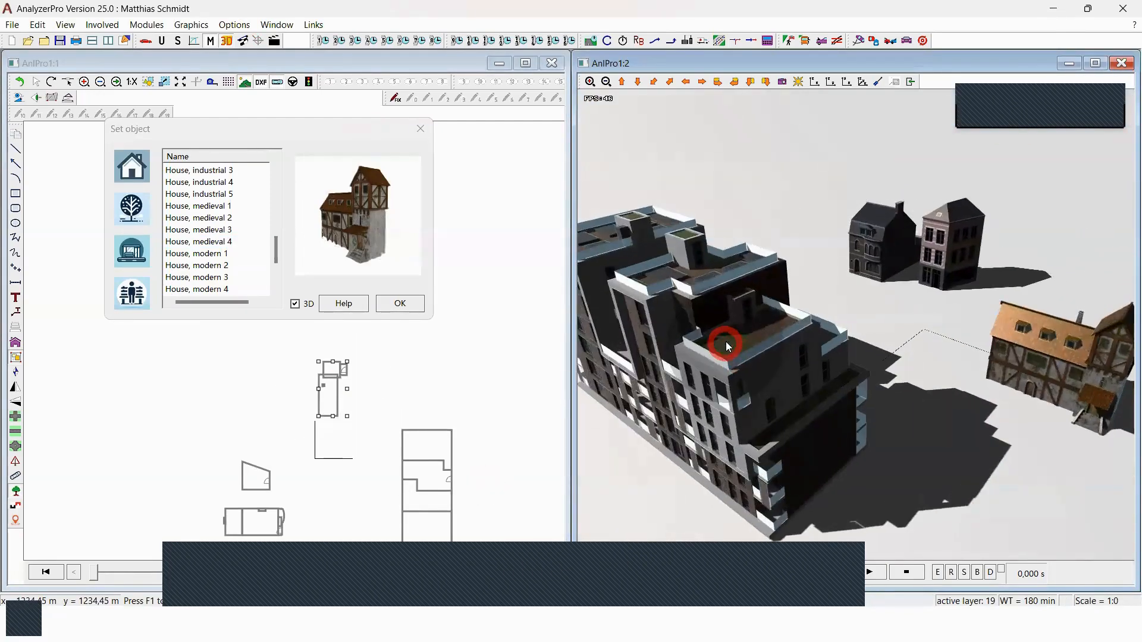
From the tree models, place an Ash west of the medieval house and a Maple east of it.
{"action": "left_click", "coordinate": [141, 216]}
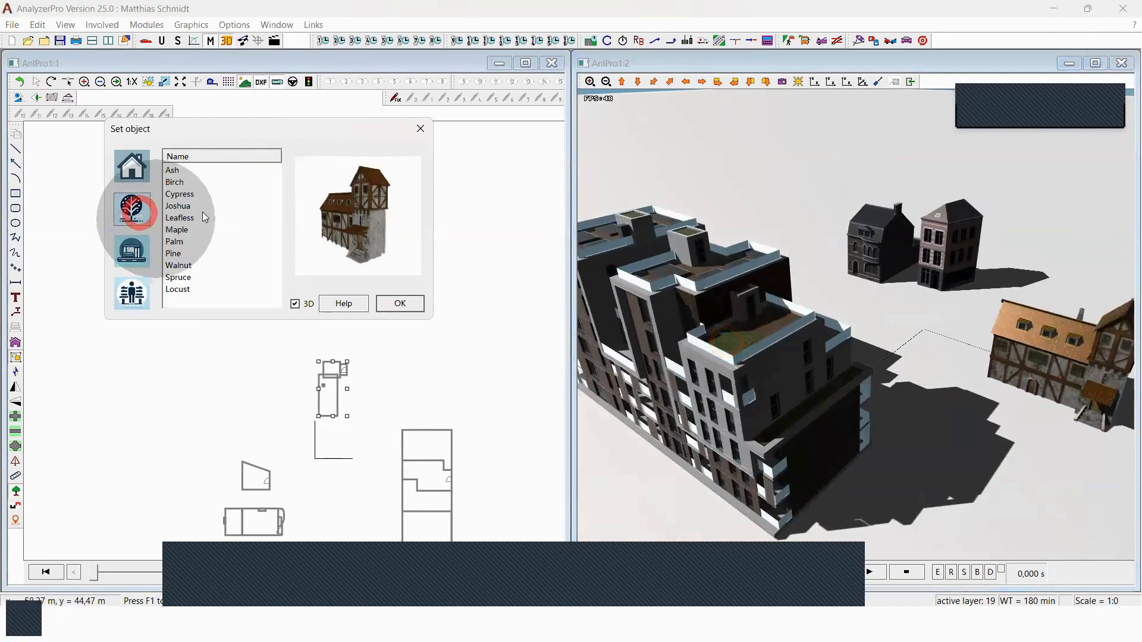
{"action": "left_click", "coordinate": [184, 171]}
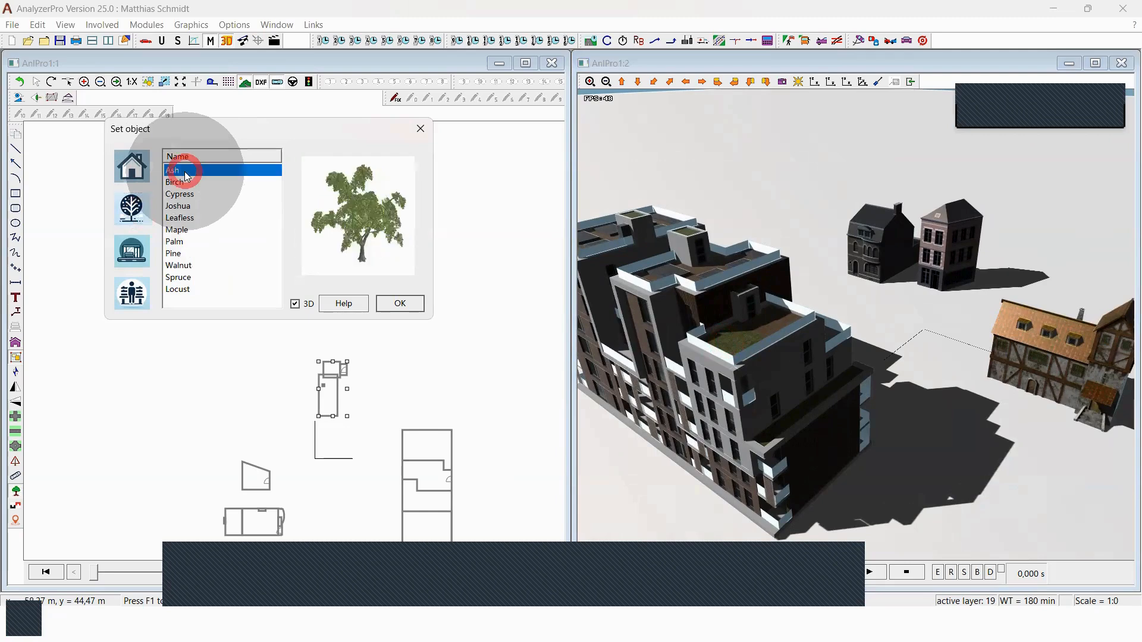
{"action": "left_click", "coordinate": [254, 412]}
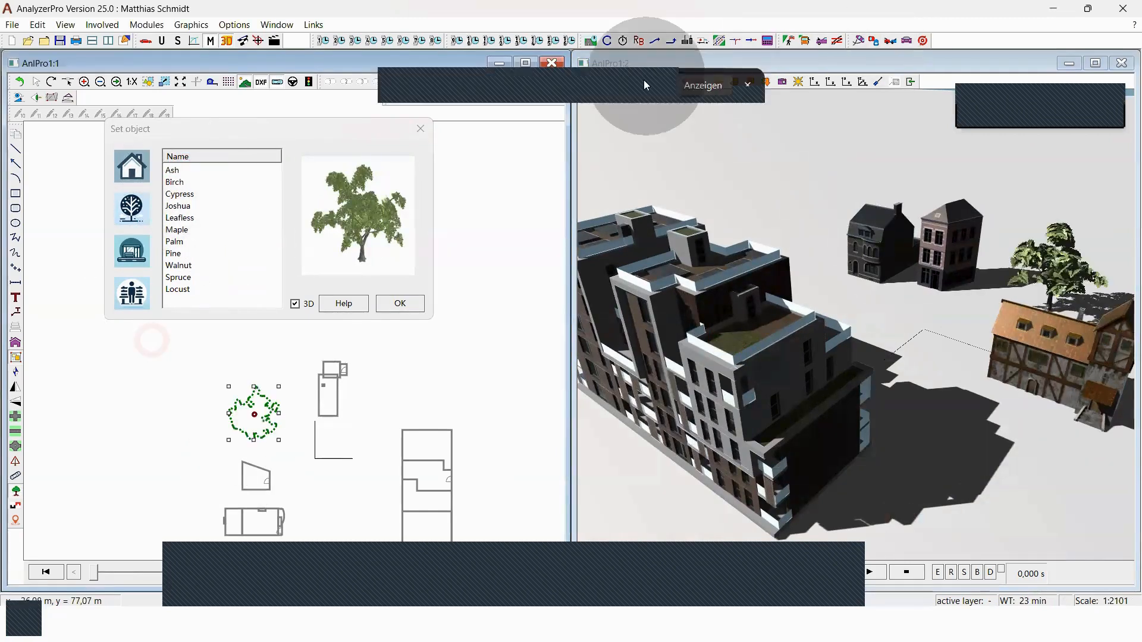
{"action": "left_click", "coordinate": [644, 82]}
{"action": "left_click", "coordinate": [181, 229]}
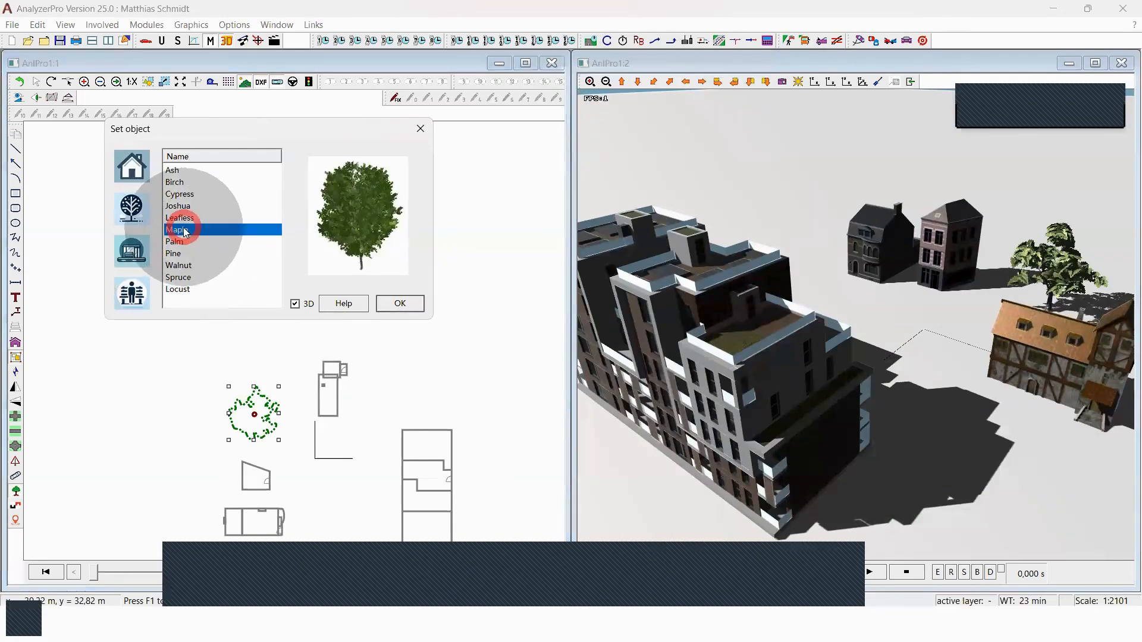
{"action": "left_click", "coordinate": [419, 377]}
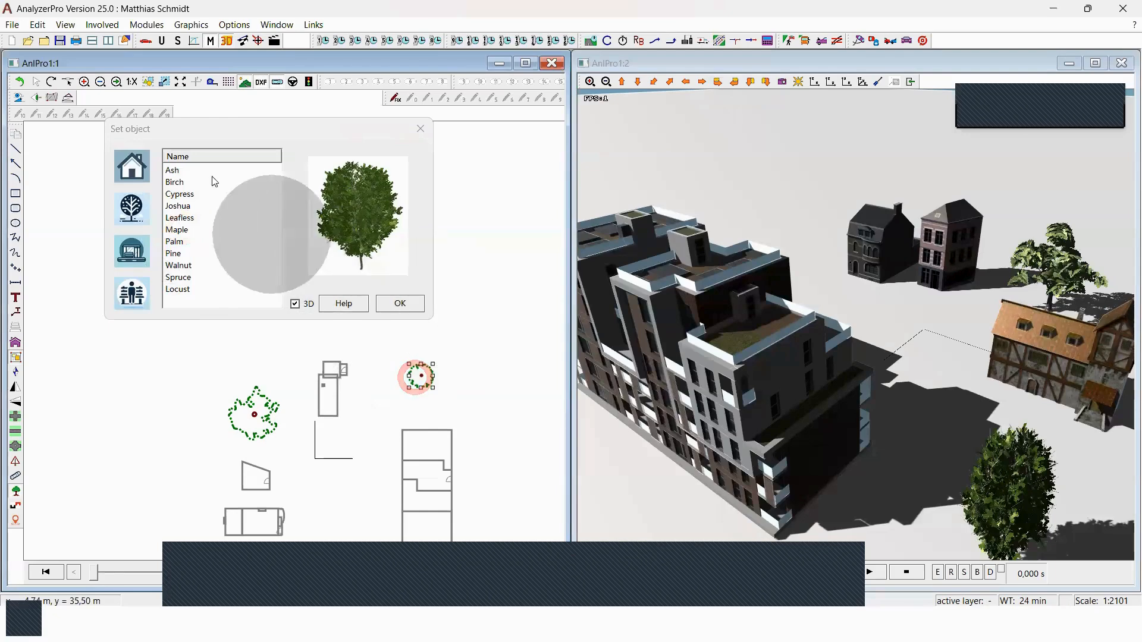
Place a Walnut between House, classic 13 and the modern building and a Locust above the medieval house, and orbit the 3D scene.
{"action": "left_click", "coordinate": [179, 269]}
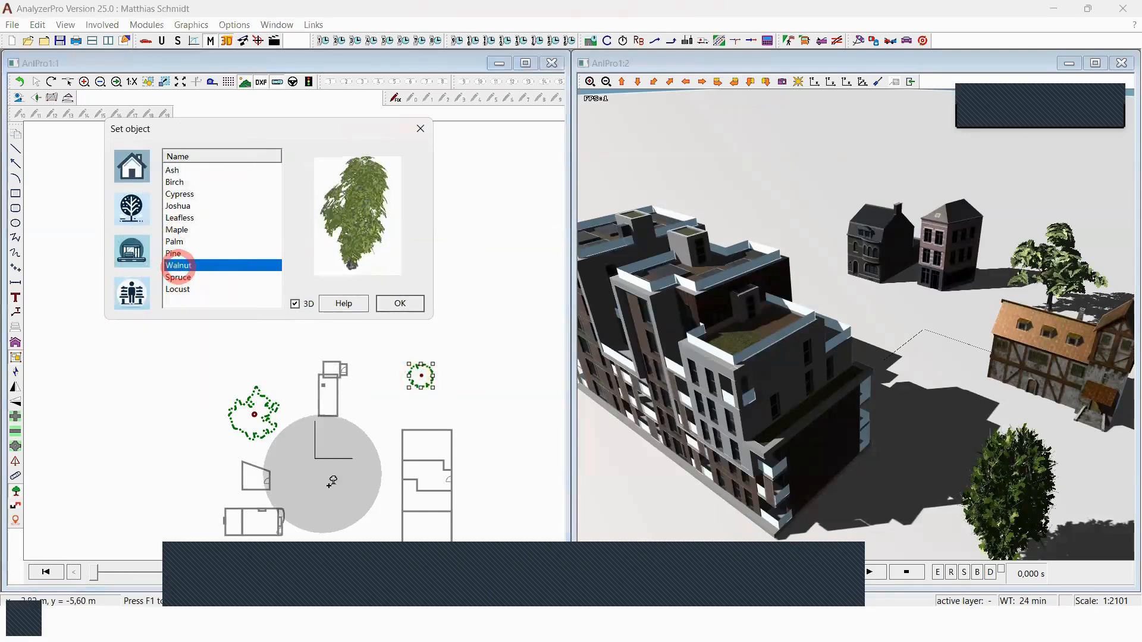
{"action": "left_click", "coordinate": [346, 519]}
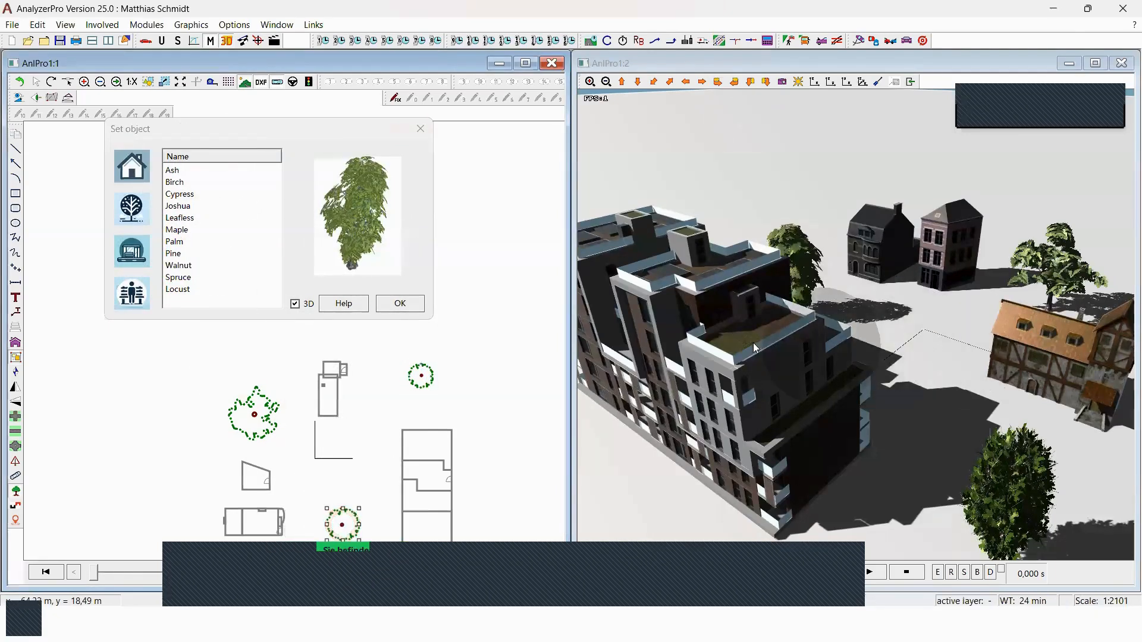
{"action": "left_click", "coordinate": [191, 289]}
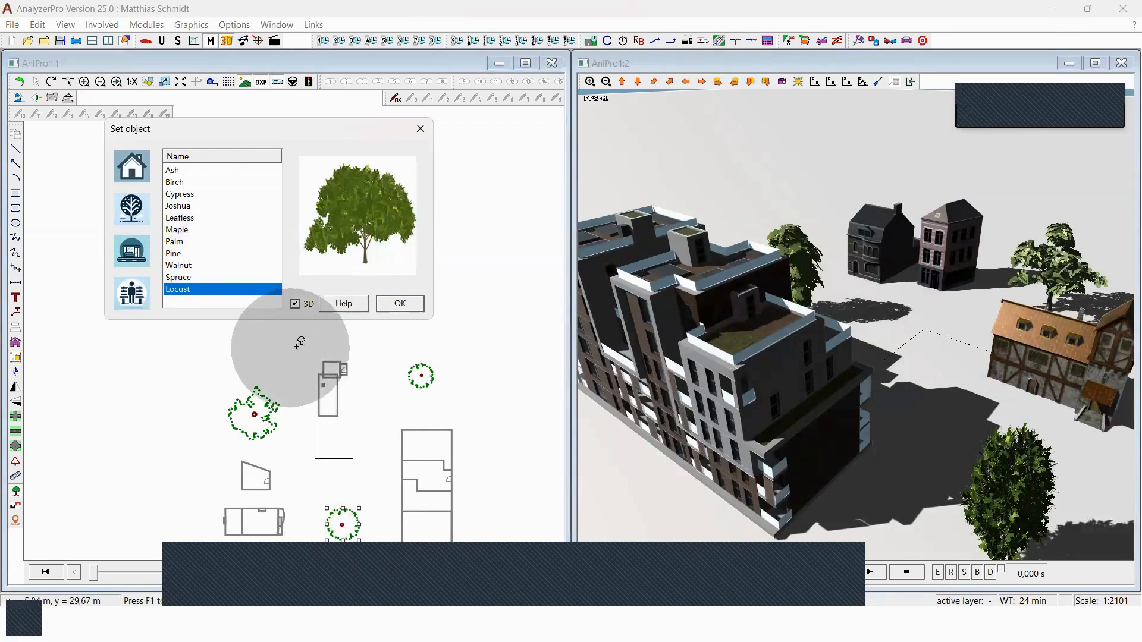
{"action": "left_click", "coordinate": [304, 342]}
{"action": "scroll", "coordinate": [793, 233], "scroll_direction": "down", "scroll_amount": 3}
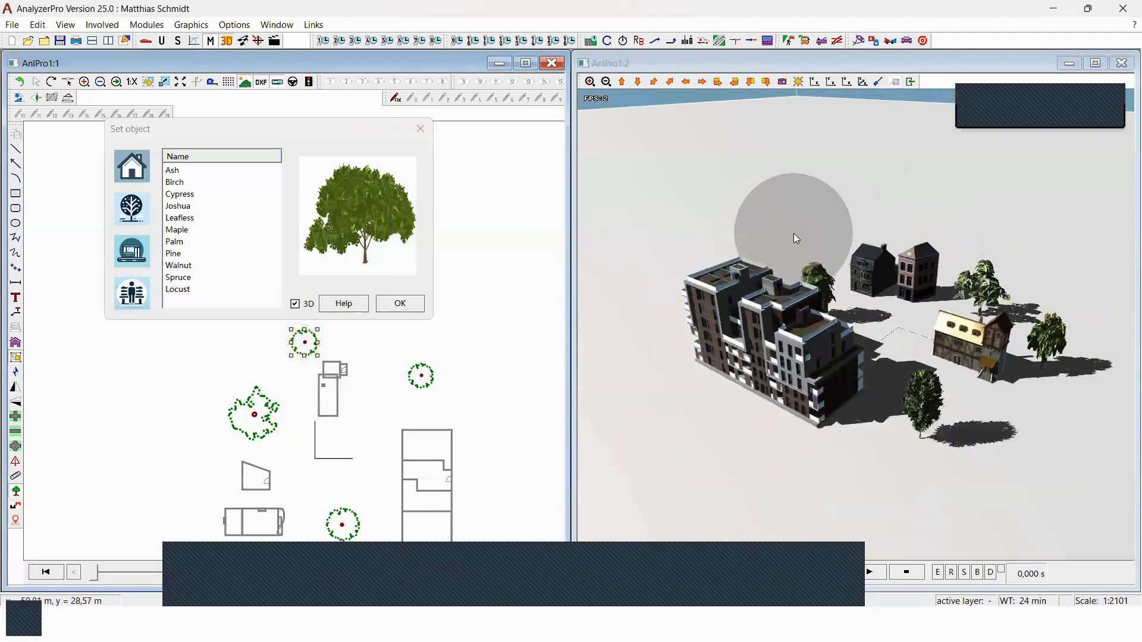
{"action": "left_click_drag", "start_coordinate": [793, 234], "coordinate": [860, 236]}
From the street objects, place Advertisement 3 northeast of the Maple and Advertisement 5 northeast of the medieval house.
{"action": "left_click", "coordinate": [131, 166]}
{"action": "left_click", "coordinate": [127, 255]}
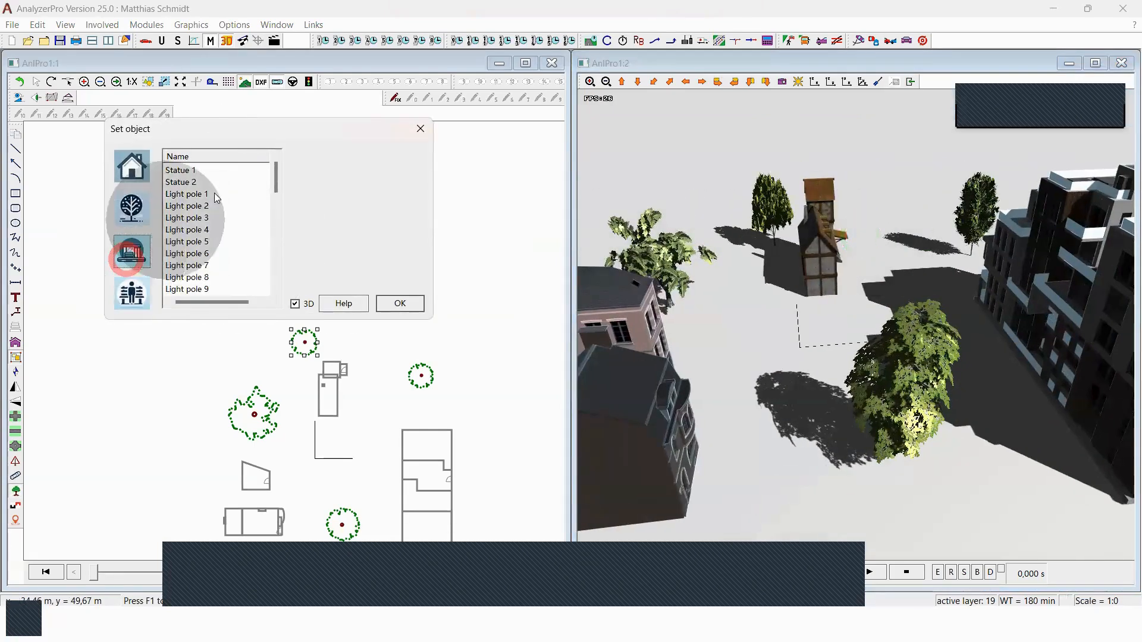
{"action": "scroll", "coordinate": [235, 208], "scroll_direction": "down", "scroll_amount": 1}
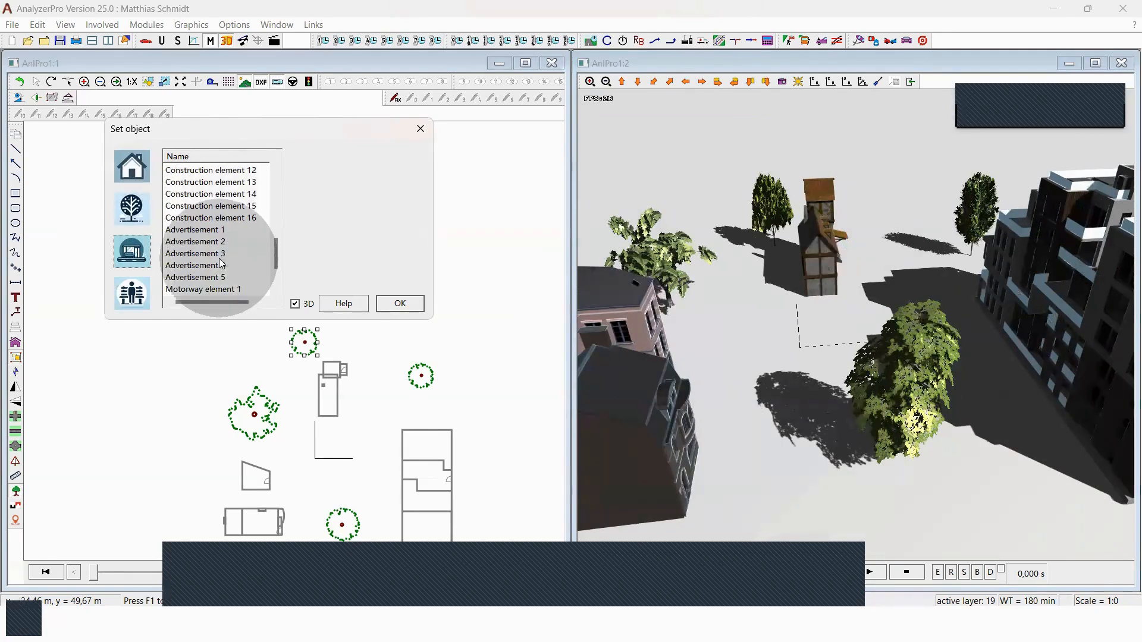
{"action": "left_click", "coordinate": [218, 254]}
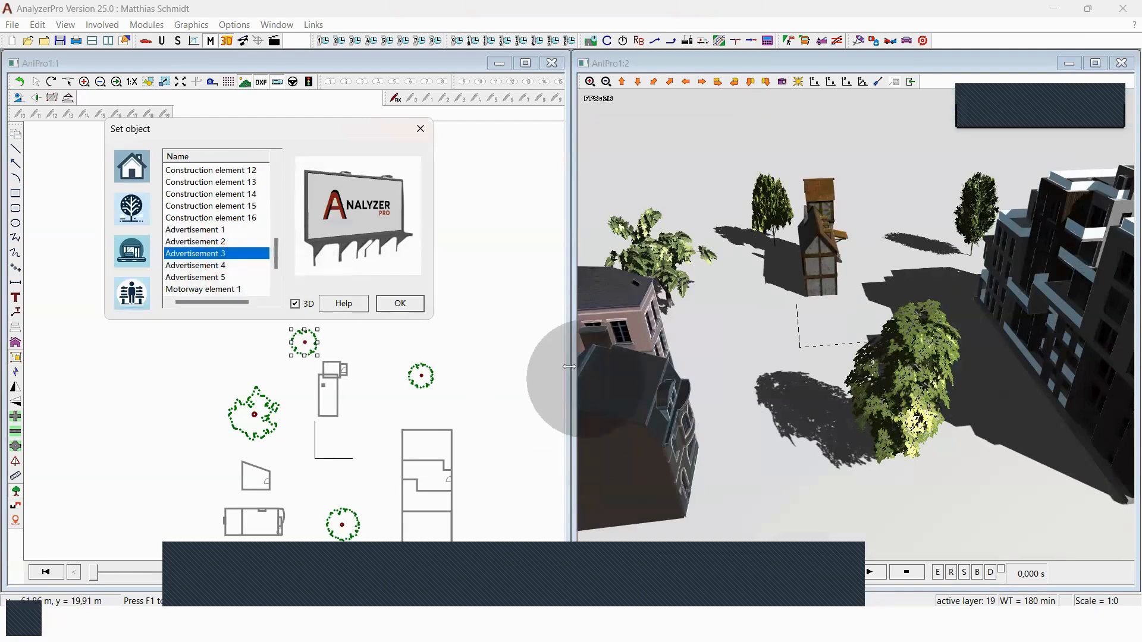
{"action": "left_click", "coordinate": [466, 331]}
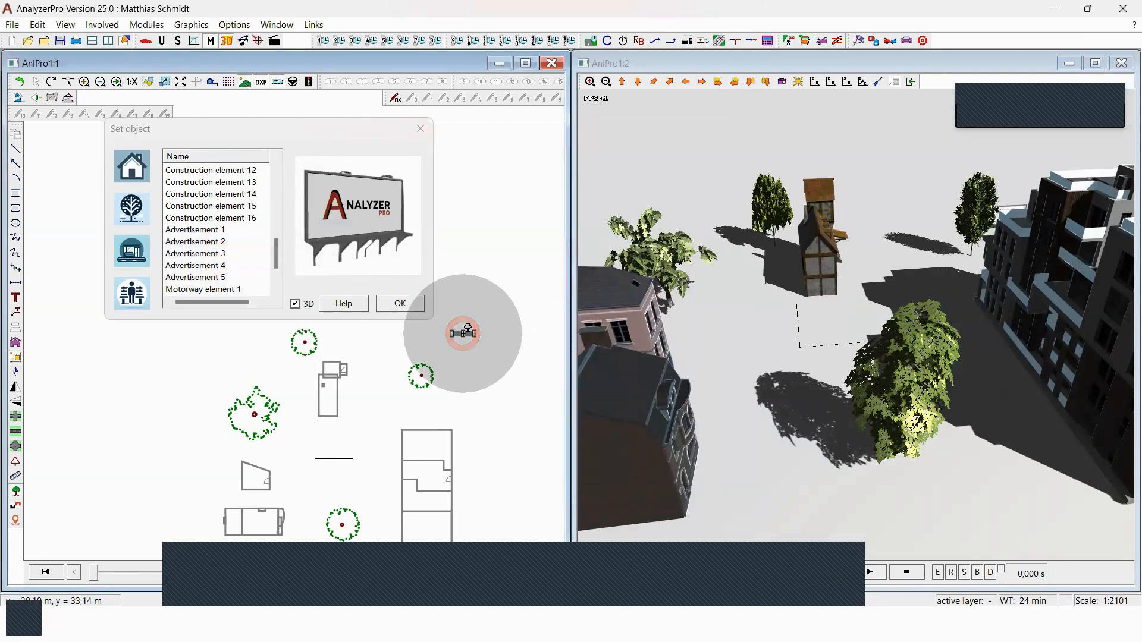
{"action": "left_click", "coordinate": [216, 277]}
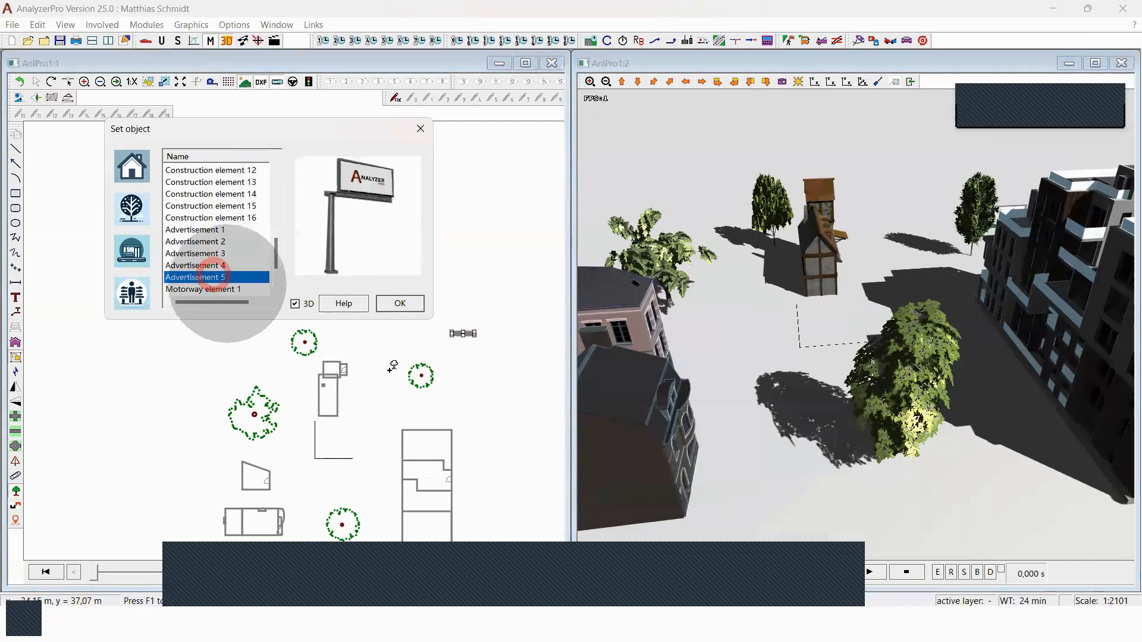
{"action": "left_click", "coordinate": [380, 337]}
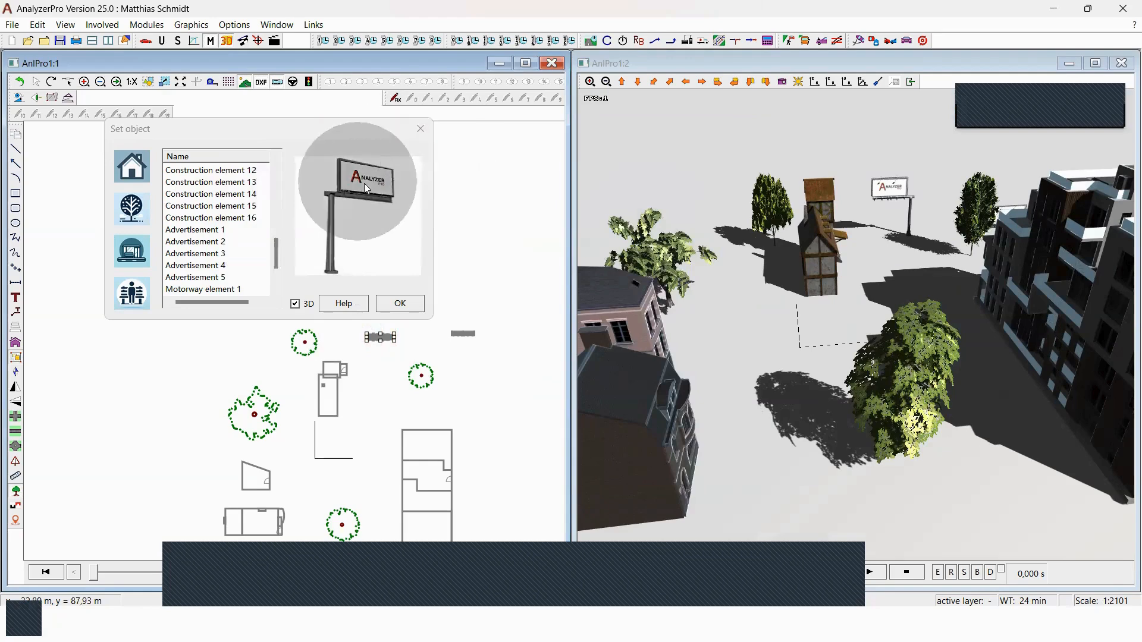
Choose Vending machine 2 from the street furniture models and place it just southwest of the medieval house.
{"action": "scroll", "coordinate": [205, 246], "scroll_direction": "down", "scroll_amount": 2}
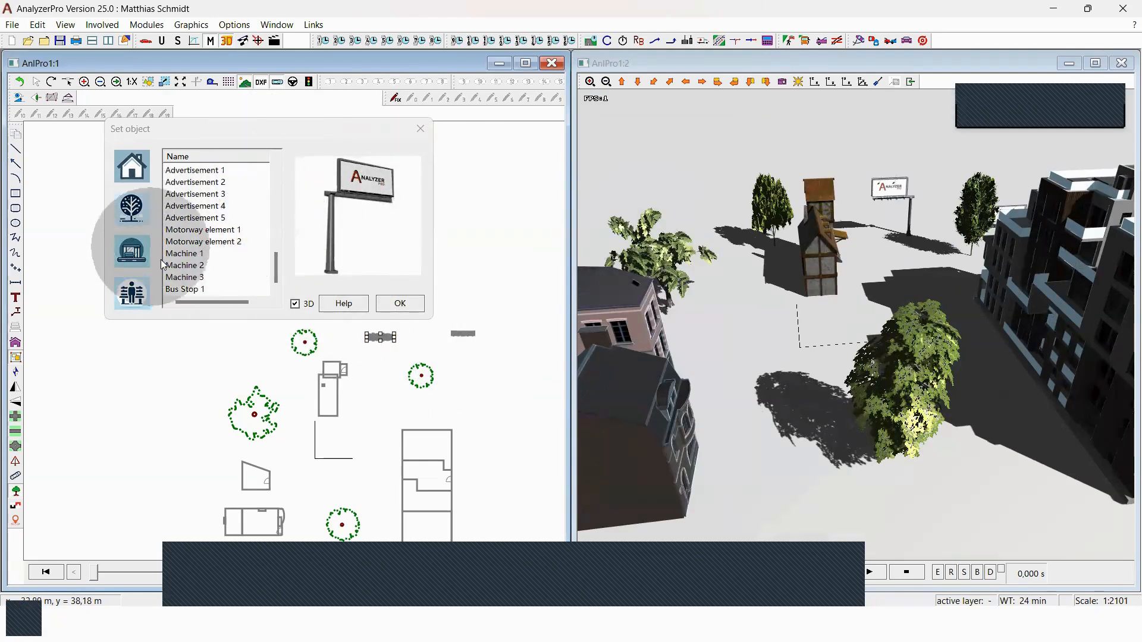
{"action": "left_click", "coordinate": [139, 283]}
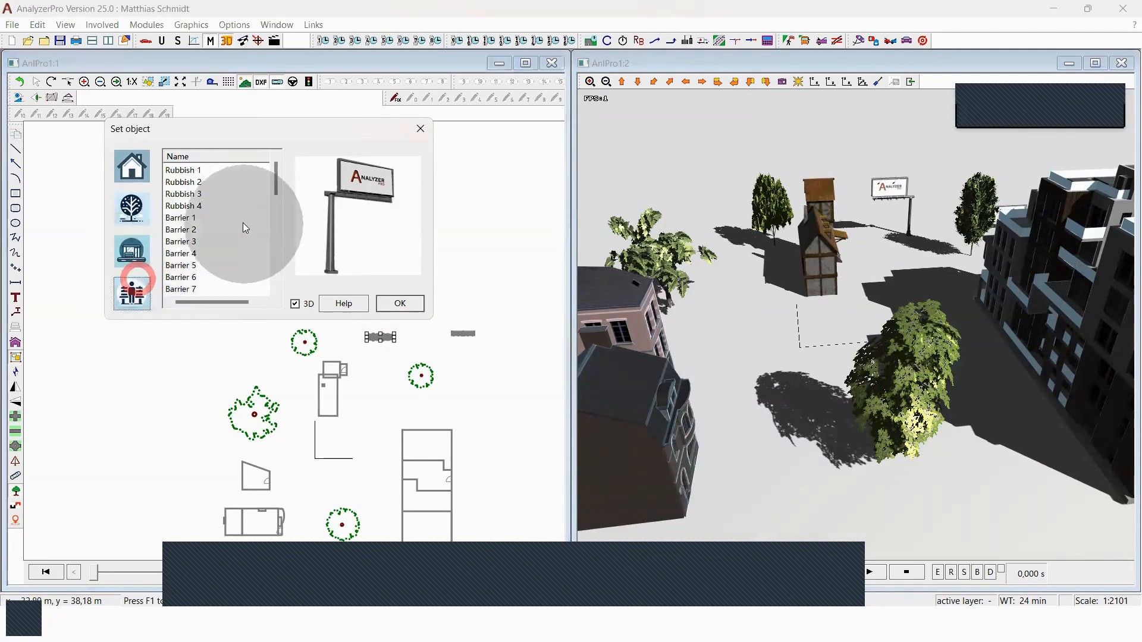
{"action": "scroll", "coordinate": [204, 212], "scroll_direction": "down", "scroll_amount": 1}
{"action": "left_click", "coordinate": [219, 278]}
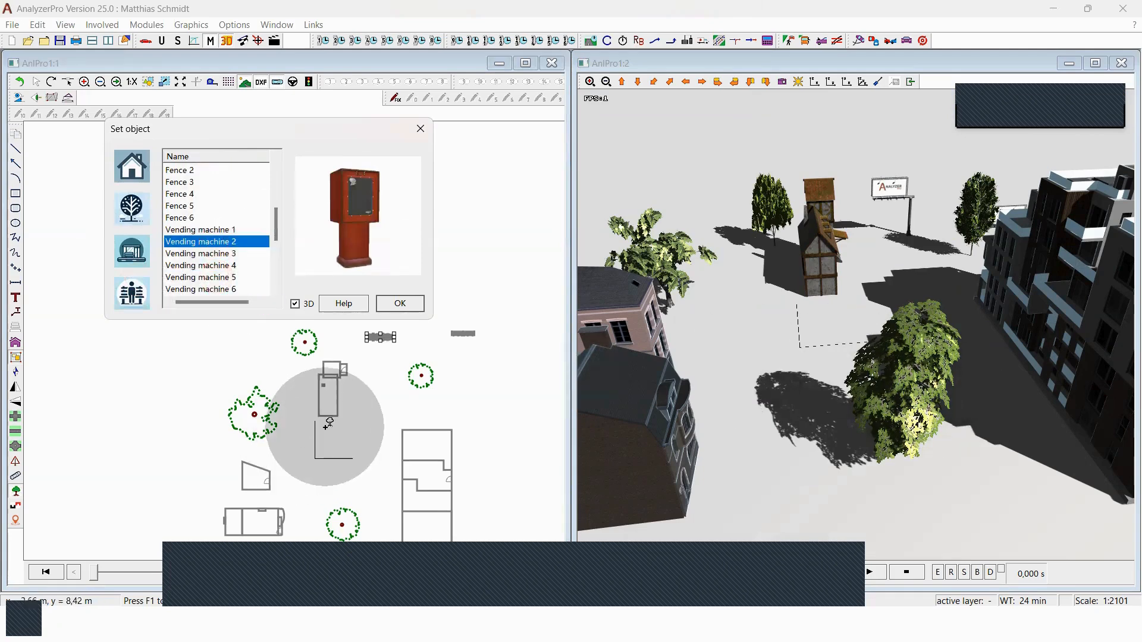
{"action": "left_click", "coordinate": [305, 418]}
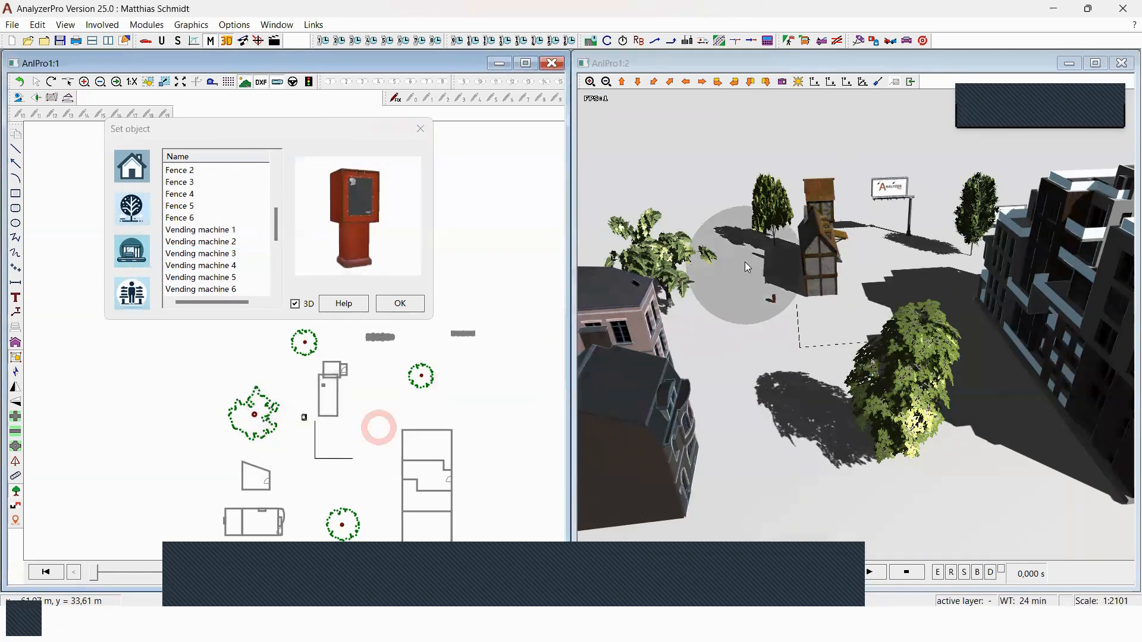
Close the object library and delete the Advertisement 3 billboard northeast of the Maple.
{"action": "left_click", "coordinate": [407, 304]}
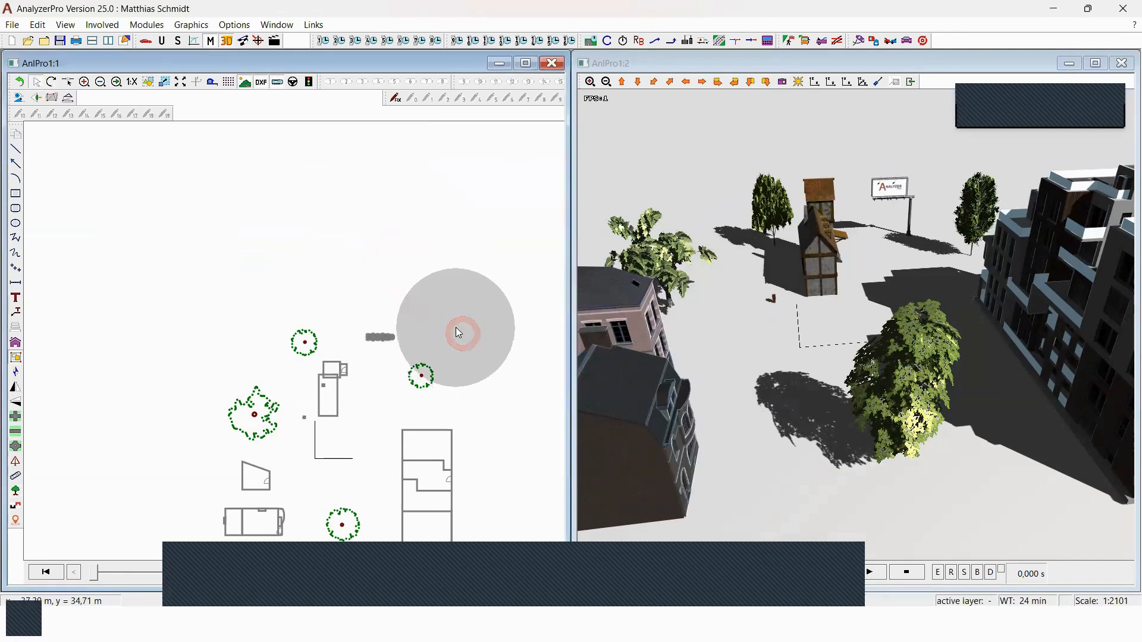
{"action": "scroll", "coordinate": [847, 238], "scroll_direction": "up", "scroll_amount": 5}
{"action": "left_click_drag", "start_coordinate": [757, 315], "coordinate": [756, 316]}
{"action": "scroll", "coordinate": [757, 297], "scroll_direction": "down", "scroll_amount": 4}
{"action": "mouse_move", "coordinate": [919, 258]}
{"action": "left_mouse_down"}
{"action": "mouse_move", "coordinate": [903, 286]}
{"action": "mouse_move", "coordinate": [907, 265]}
{"action": "left_mouse_up"}
Rotate the medieval house about a quarter turn clockwise in the 2D plan.
{"action": "left_click", "coordinate": [321, 399]}
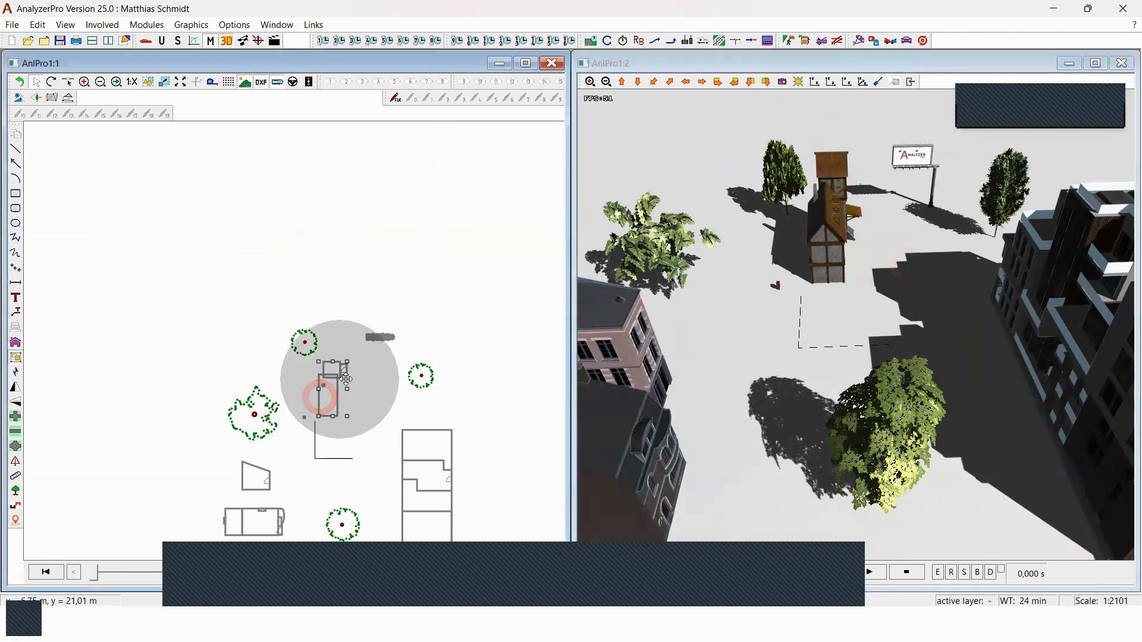
{"action": "left_click", "coordinate": [350, 365]}
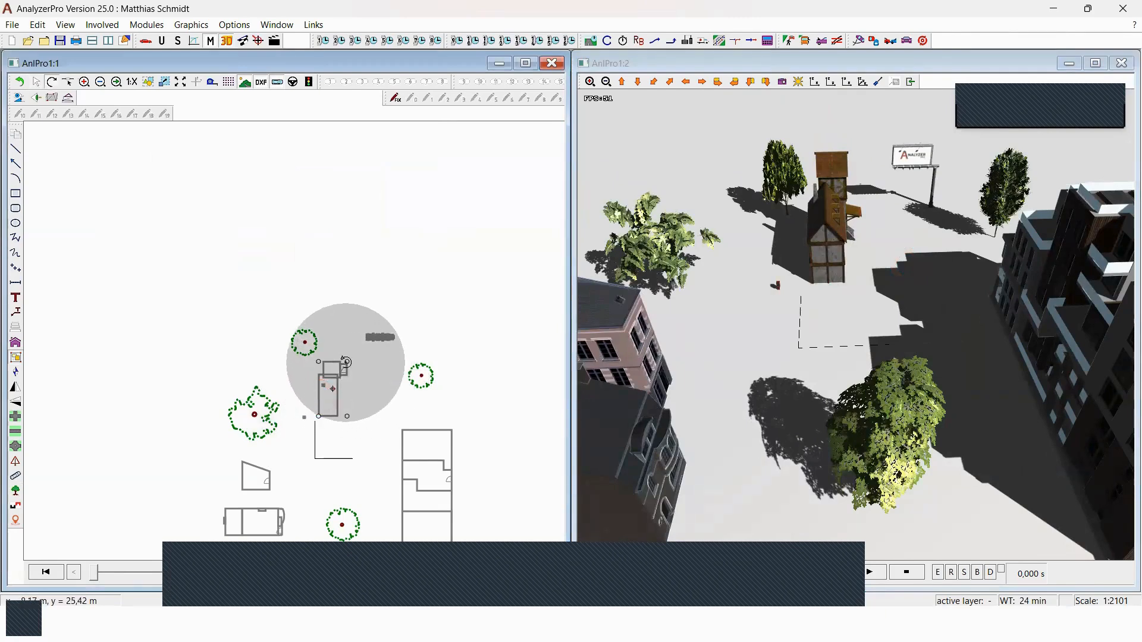
{"action": "left_click_drag", "start_coordinate": [348, 362], "coordinate": [394, 425]}
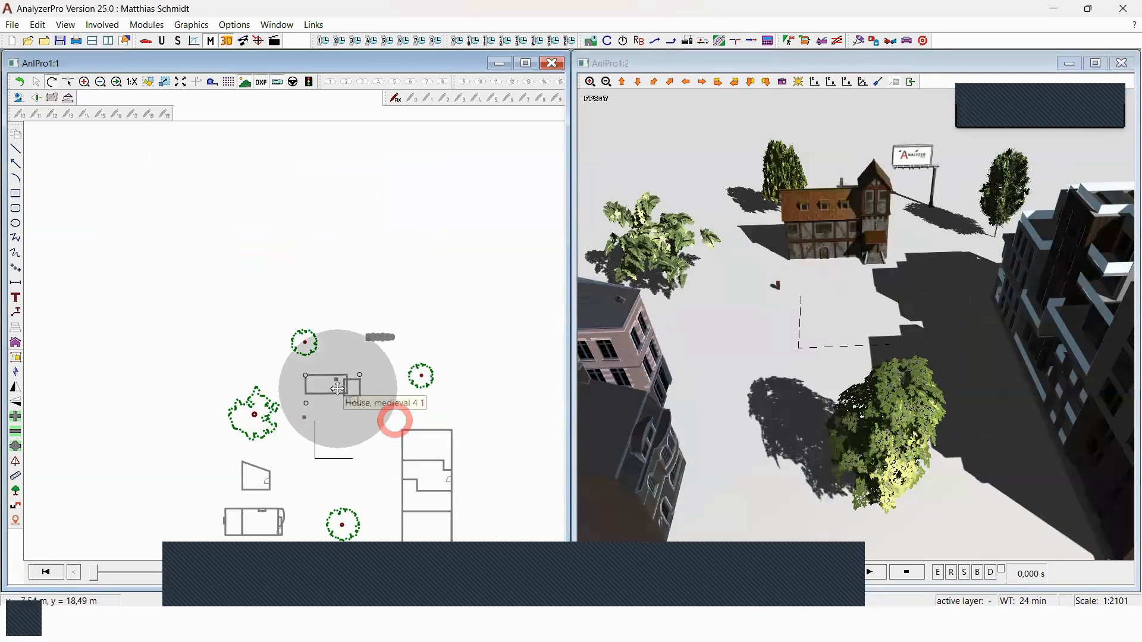
Examine the rotated medieval house, billboard, vending machine and surrounding buildings from several angles in the 3D scene.
{"action": "mouse_move", "coordinate": [833, 365]}
{"action": "left_mouse_down"}
{"action": "mouse_move", "coordinate": [1005, 363]}
{"action": "mouse_move", "coordinate": [779, 411]}
{"action": "mouse_move", "coordinate": [761, 383]}
{"action": "mouse_move", "coordinate": [825, 365]}
{"action": "mouse_move", "coordinate": [760, 366]}
{"action": "mouse_move", "coordinate": [711, 426]}
{"action": "mouse_move", "coordinate": [774, 389]}
{"action": "mouse_move", "coordinate": [861, 367]}
{"action": "mouse_move", "coordinate": [762, 205]}
{"action": "mouse_move", "coordinate": [763, 225]}
{"action": "mouse_move", "coordinate": [919, 282]}
{"action": "mouse_move", "coordinate": [811, 296]}
{"action": "mouse_move", "coordinate": [904, 285]}
{"action": "left_mouse_up"}
{"action": "scroll", "coordinate": [307, 275], "scroll_direction": "down", "scroll_amount": 2}
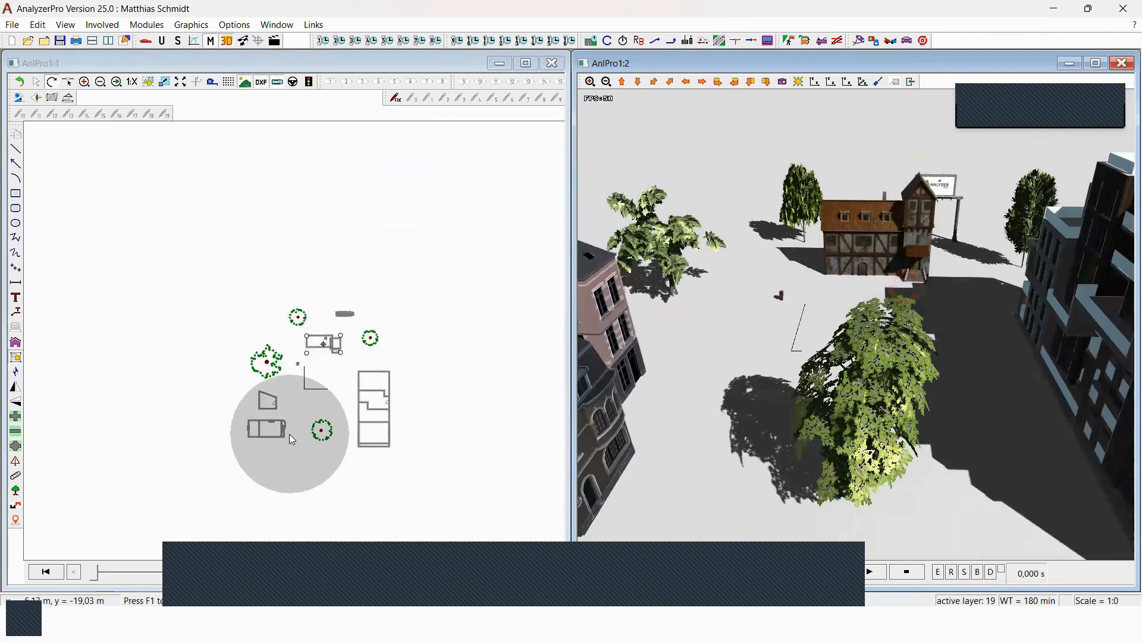
{"action": "scroll", "coordinate": [306, 416], "scroll_direction": "up", "scroll_amount": 2}
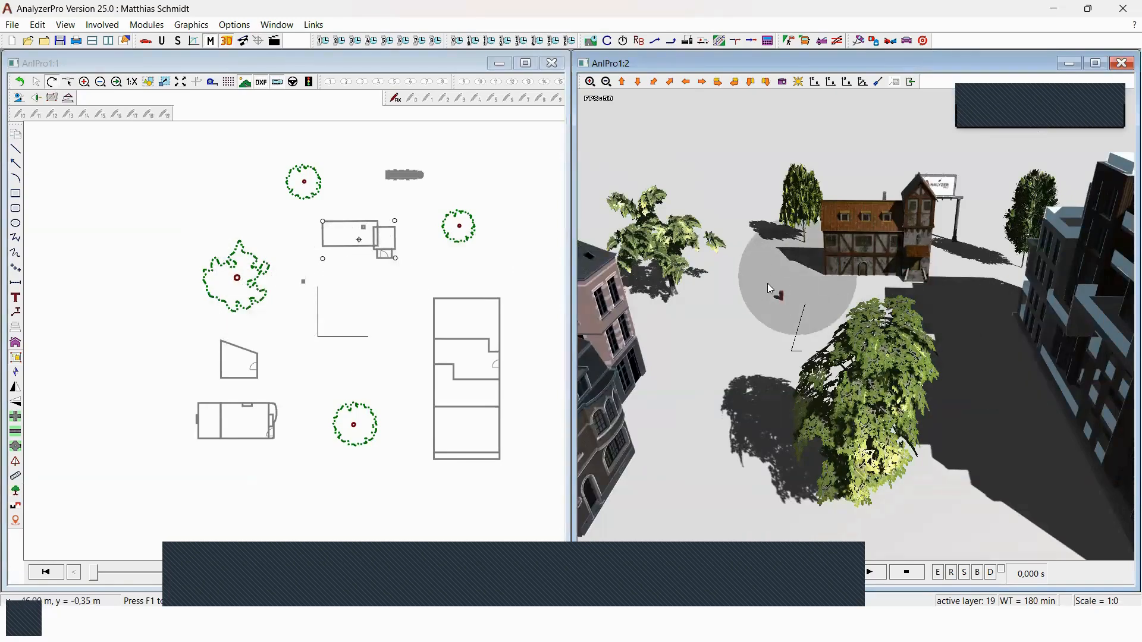
{"action": "mouse_move", "coordinate": [773, 309]}
{"action": "left_mouse_down"}
{"action": "mouse_move", "coordinate": [797, 341]}
{"action": "mouse_move", "coordinate": [905, 341]}
{"action": "mouse_move", "coordinate": [856, 316]}
{"action": "mouse_move", "coordinate": [752, 304]}
{"action": "mouse_move", "coordinate": [709, 349]}
{"action": "mouse_move", "coordinate": [881, 328]}
{"action": "mouse_move", "coordinate": [775, 305]}
{"action": "left_mouse_up"}
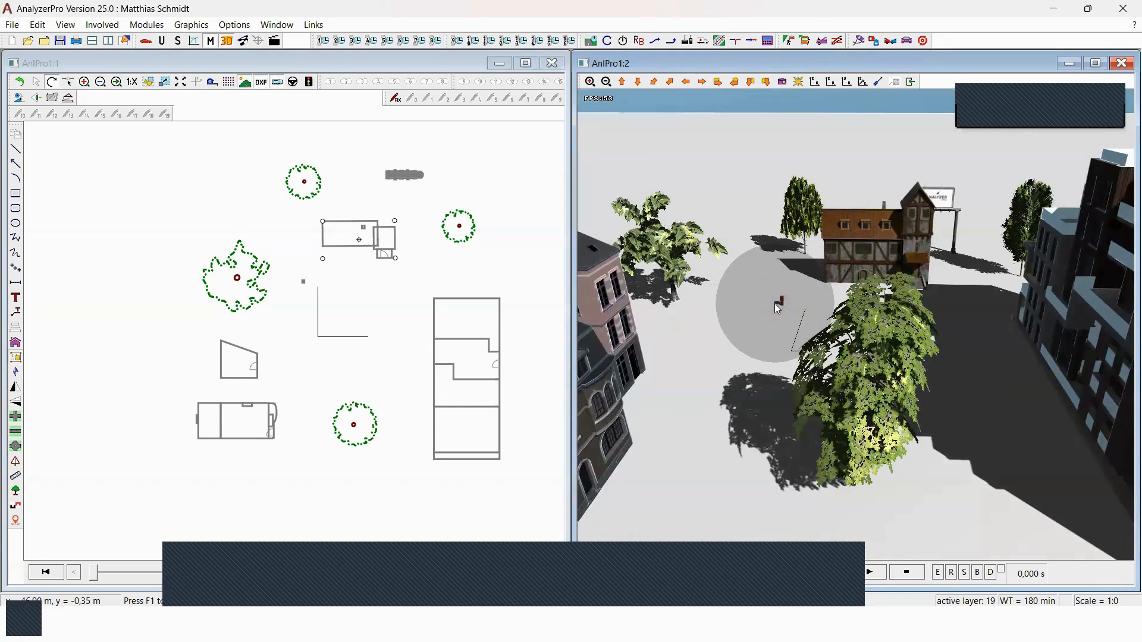
{"action": "left_click_drag", "start_coordinate": [769, 241], "coordinate": [774, 267]}
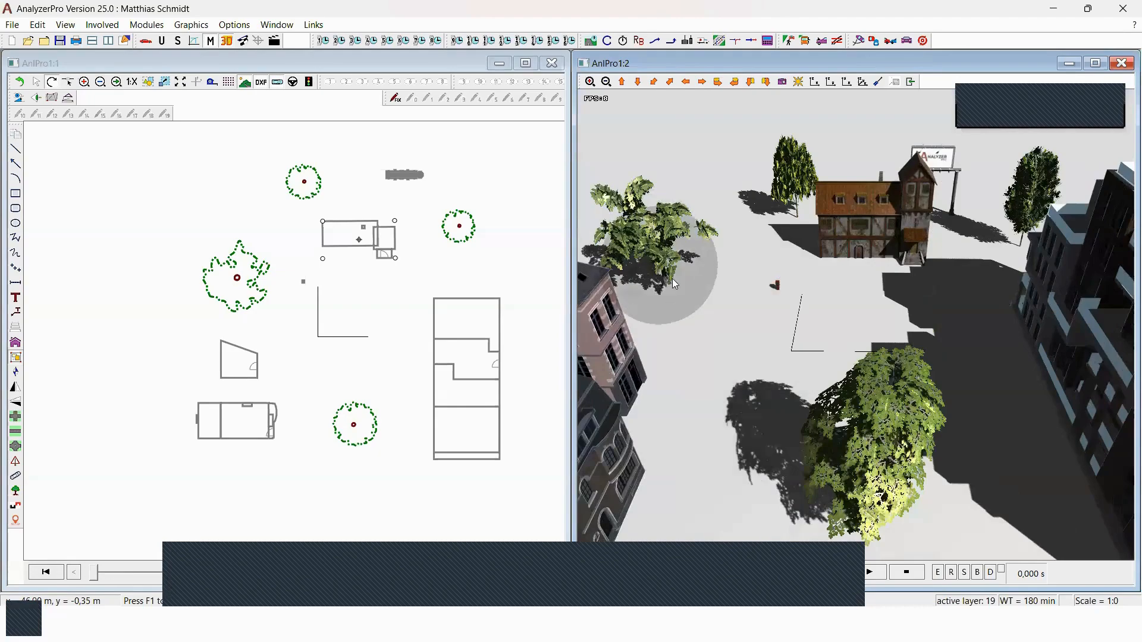
{"action": "left_click_drag", "start_coordinate": [660, 266], "coordinate": [857, 305]}
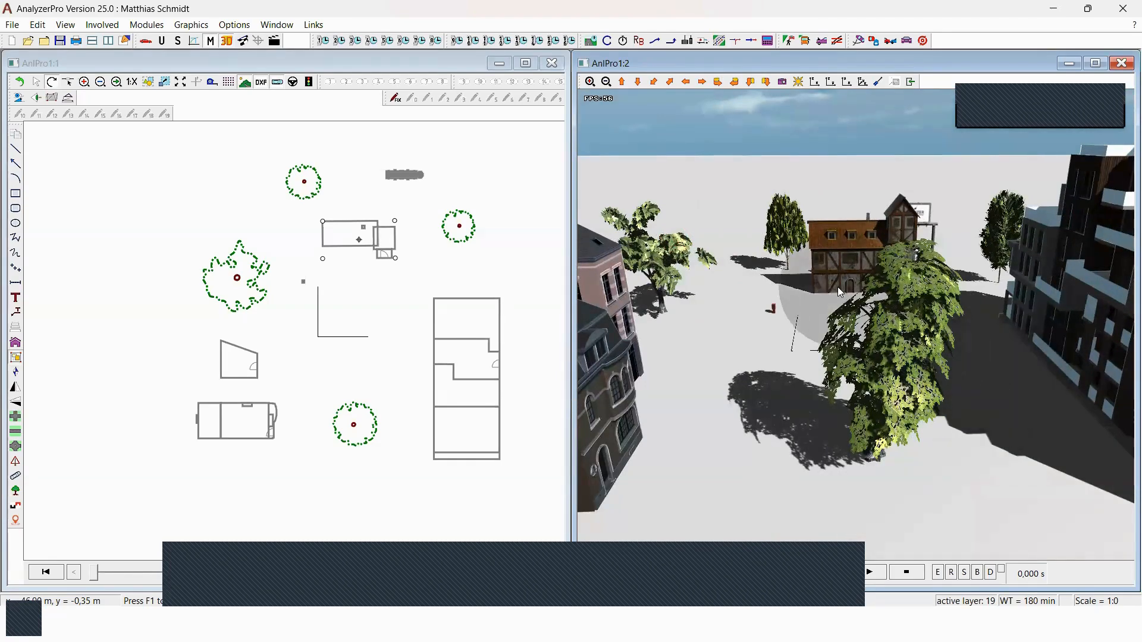
{"action": "left_click_drag", "start_coordinate": [707, 211], "coordinate": [757, 262]}
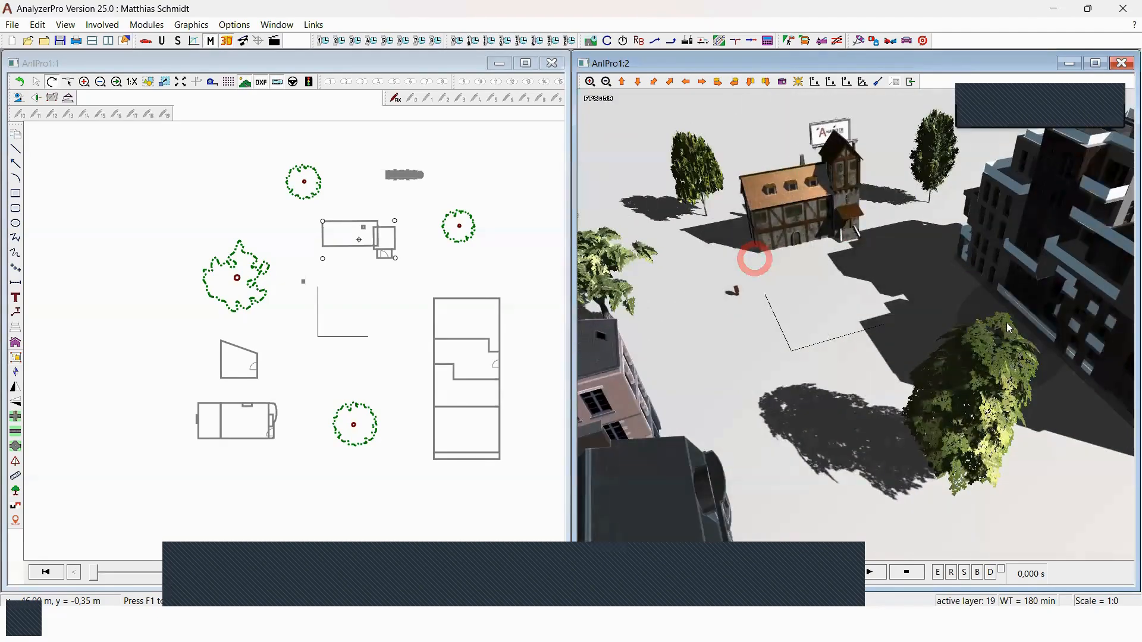
{"action": "left_click_drag", "start_coordinate": [1007, 328], "coordinate": [960, 288]}
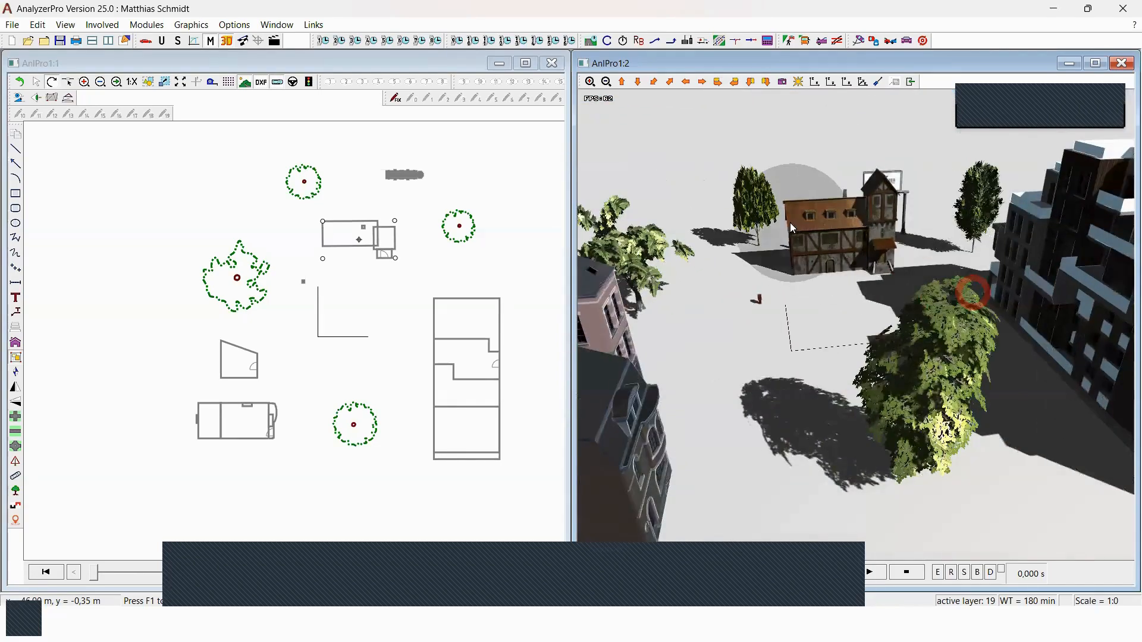
{"action": "left_click_drag", "start_coordinate": [790, 226], "coordinate": [757, 387]}
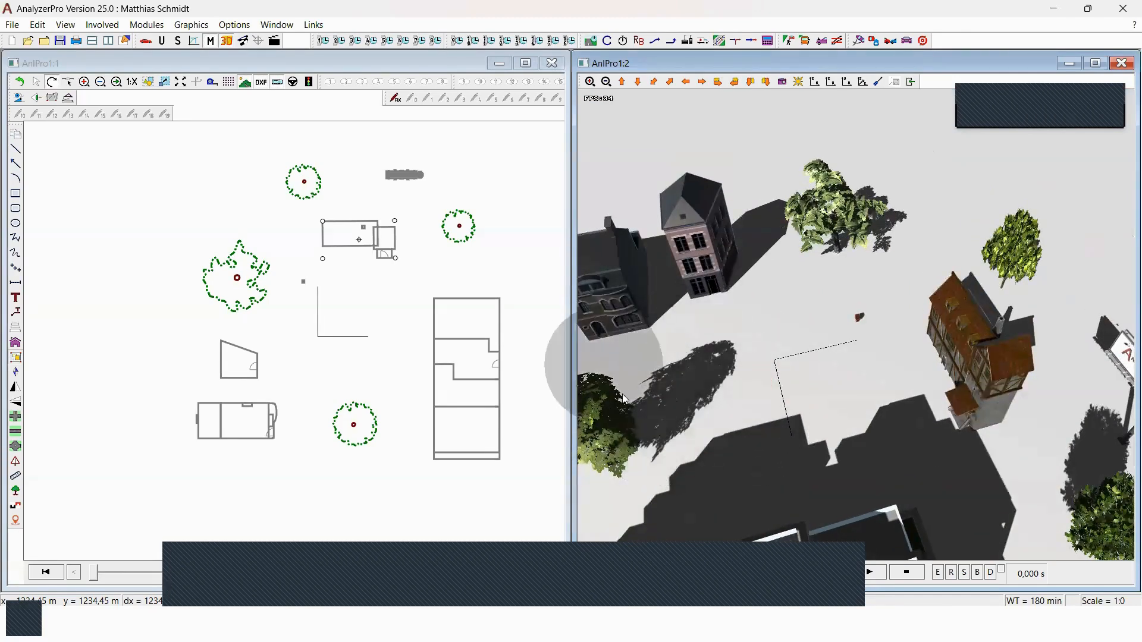
{"action": "left_click_drag", "start_coordinate": [697, 443], "coordinate": [812, 356]}
{"action": "scroll", "coordinate": [844, 356], "scroll_direction": "up", "scroll_amount": 2}
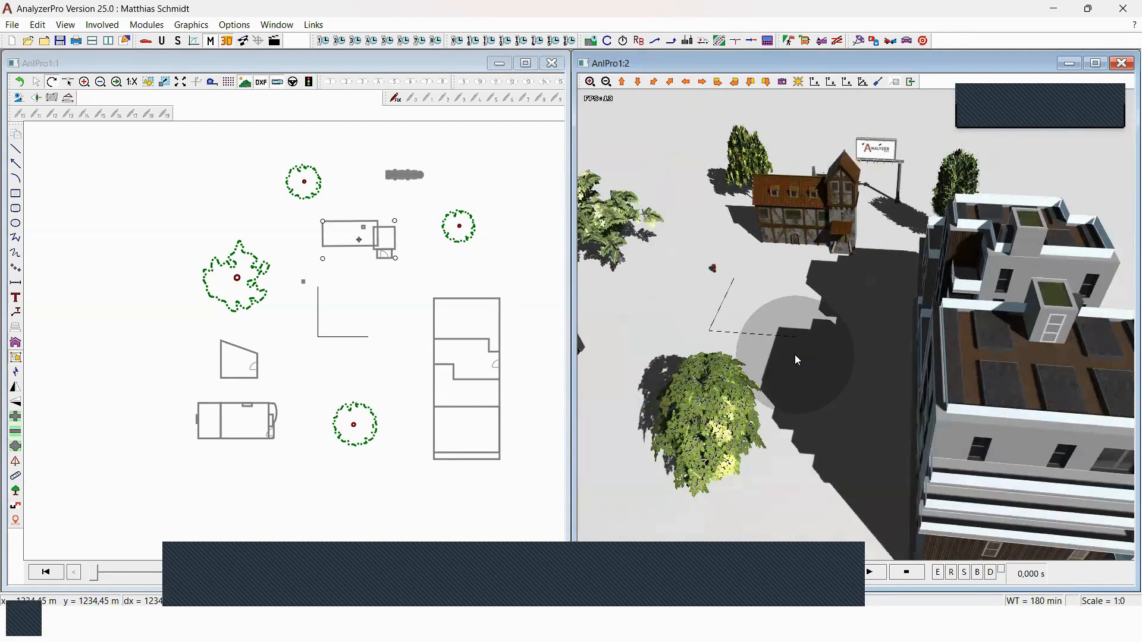
Open the car database for Vehicle 1 and list the models of the manufacturer Ford.
{"action": "left_click", "coordinate": [145, 43]}
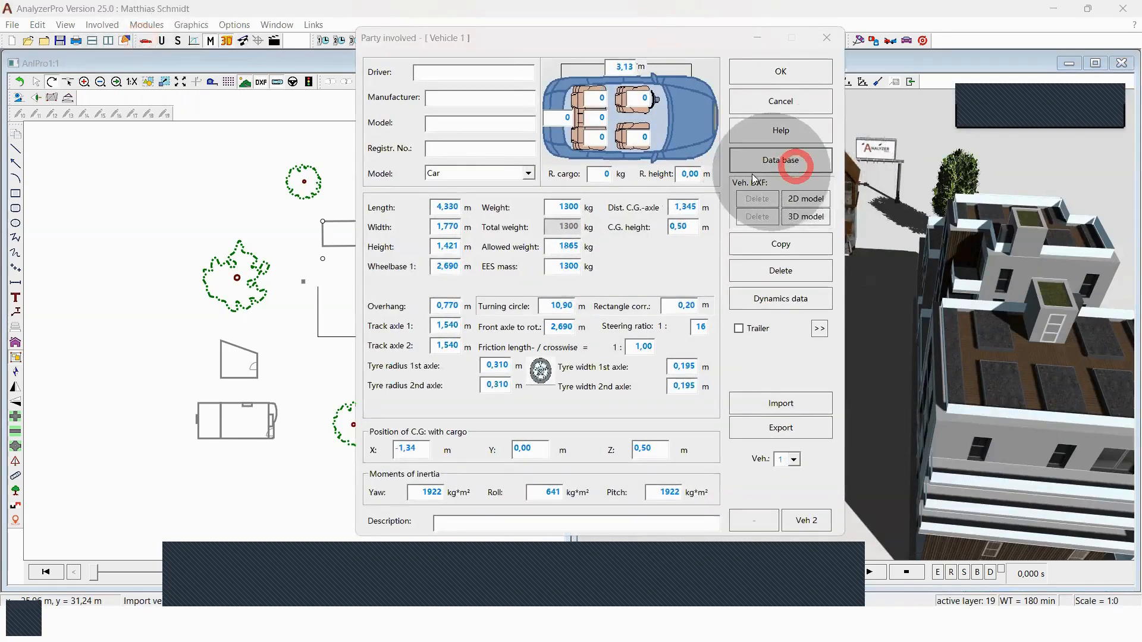
{"action": "left_click", "coordinate": [795, 165]}
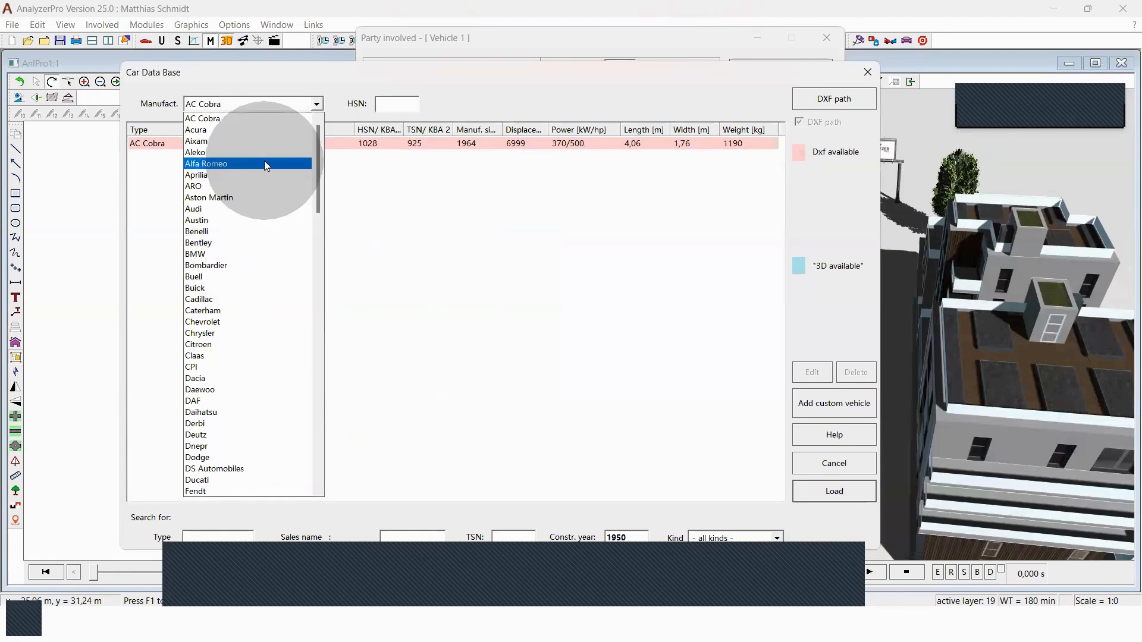
{"action": "scroll", "coordinate": [264, 184], "scroll_direction": "down", "scroll_amount": 5}
{"action": "scroll", "coordinate": [264, 184], "scroll_direction": "down", "scroll_amount": 2}
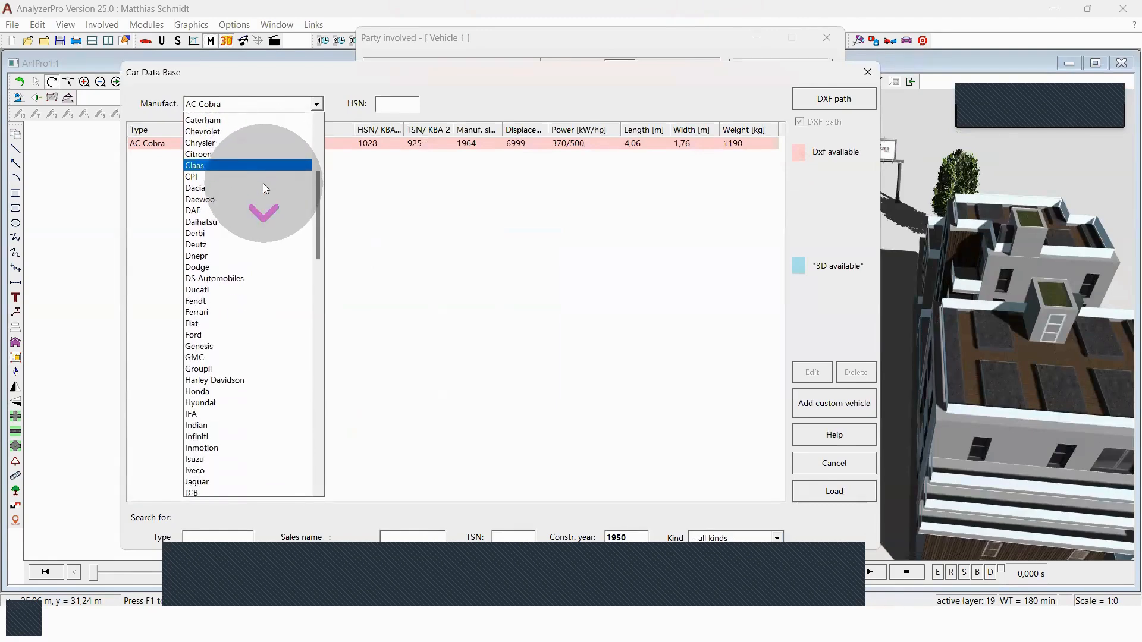
{"action": "left_click", "coordinate": [212, 323]}
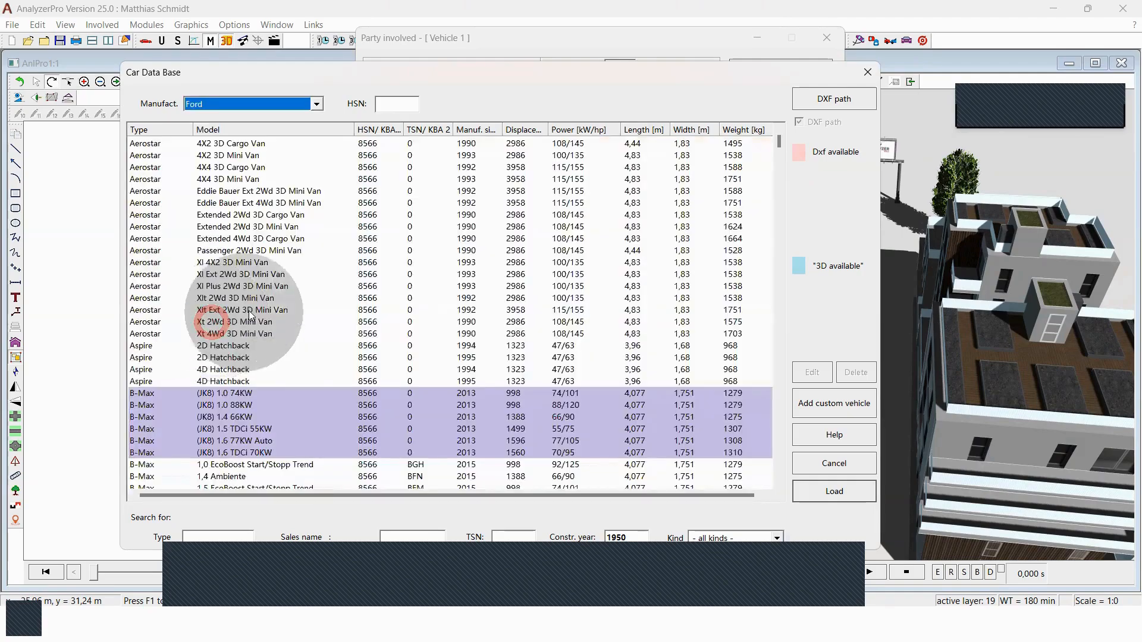
Load the Ford Edge 2.0 EcoBlue with its 3D model as Vehicle 1 and accept the vehicle data.
{"action": "left_click", "coordinate": [251, 408]}
{"action": "scroll", "coordinate": [301, 340], "scroll_direction": "down", "scroll_amount": 5}
{"action": "scroll", "coordinate": [301, 340], "scroll_direction": "down", "scroll_amount": 15}
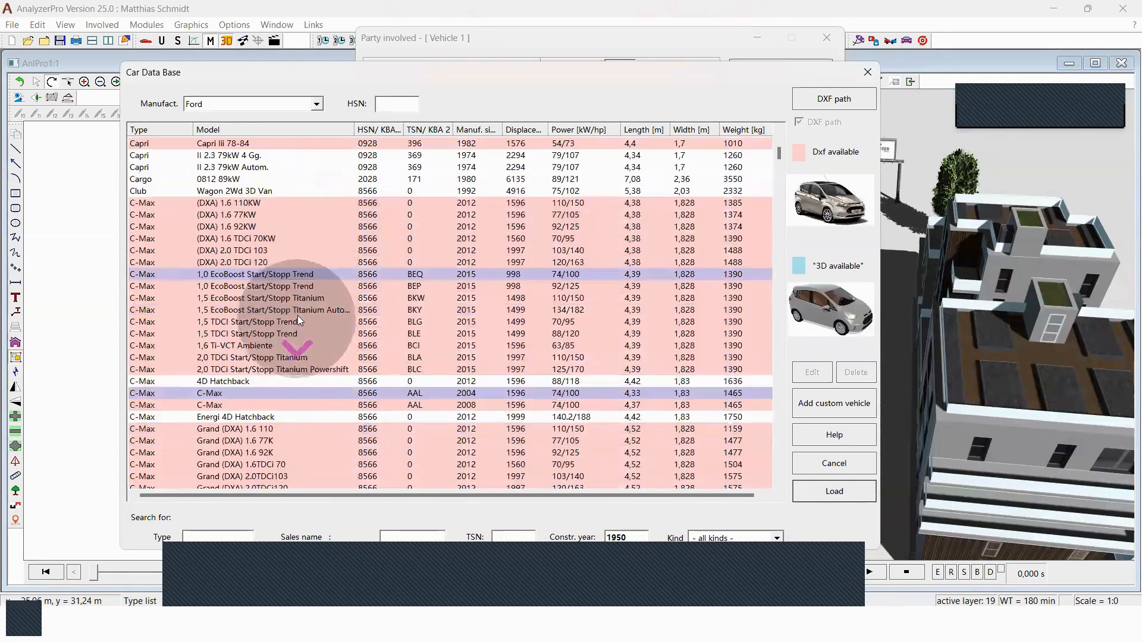
{"action": "scroll", "coordinate": [268, 312], "scroll_direction": "down", "scroll_amount": 10}
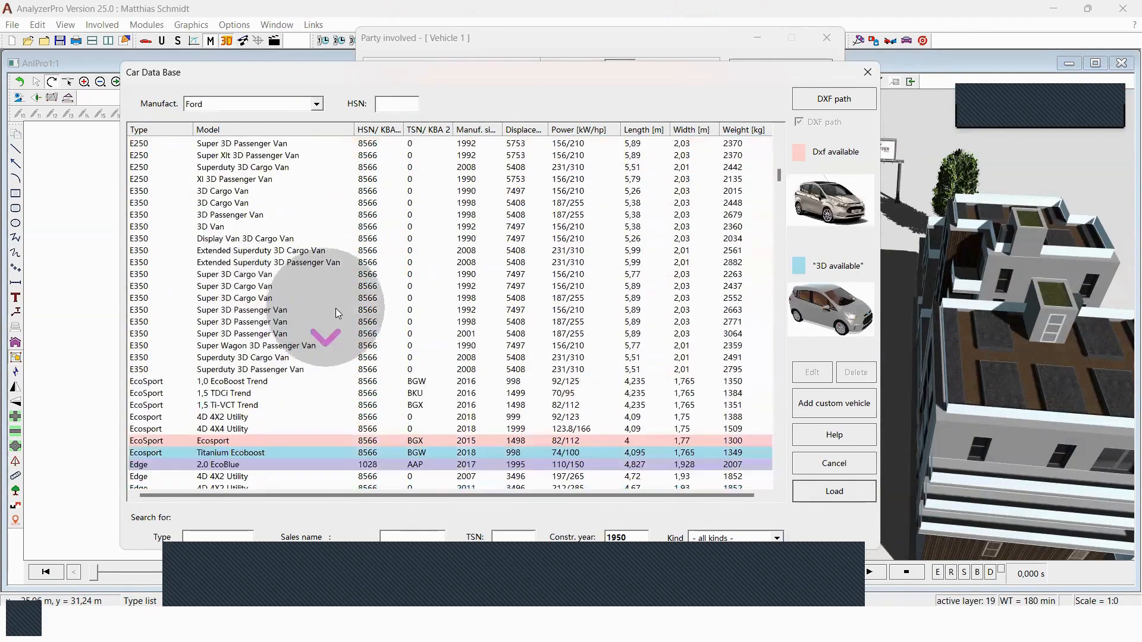
{"action": "left_click", "coordinate": [252, 286]}
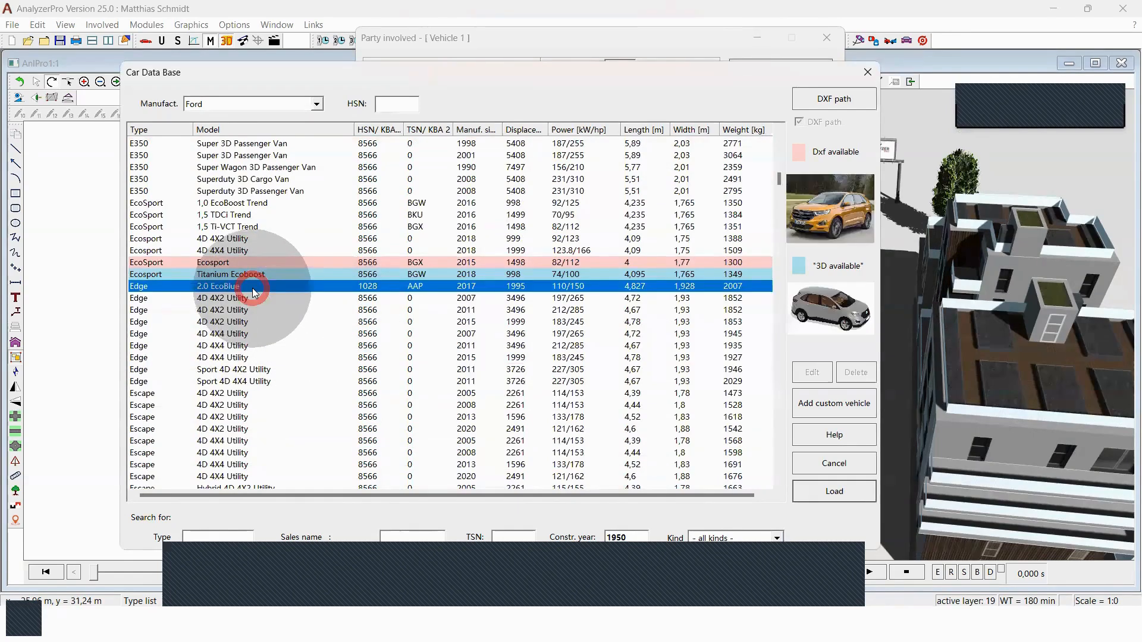
{"action": "double_click", "coordinate": [222, 286]}
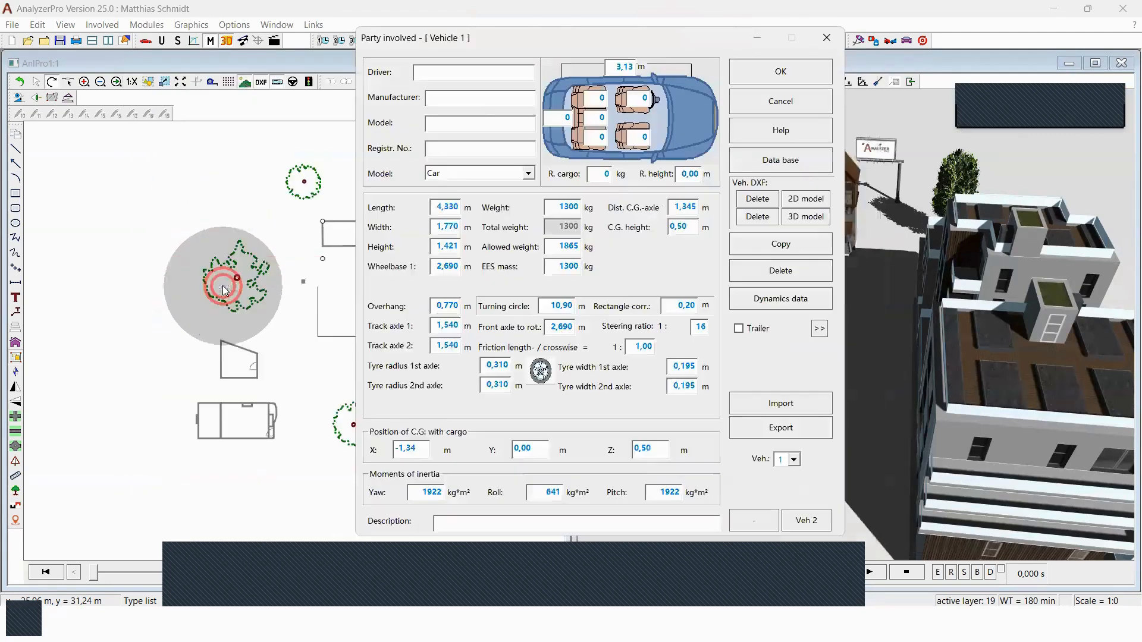
{"action": "left_click", "coordinate": [785, 67]}
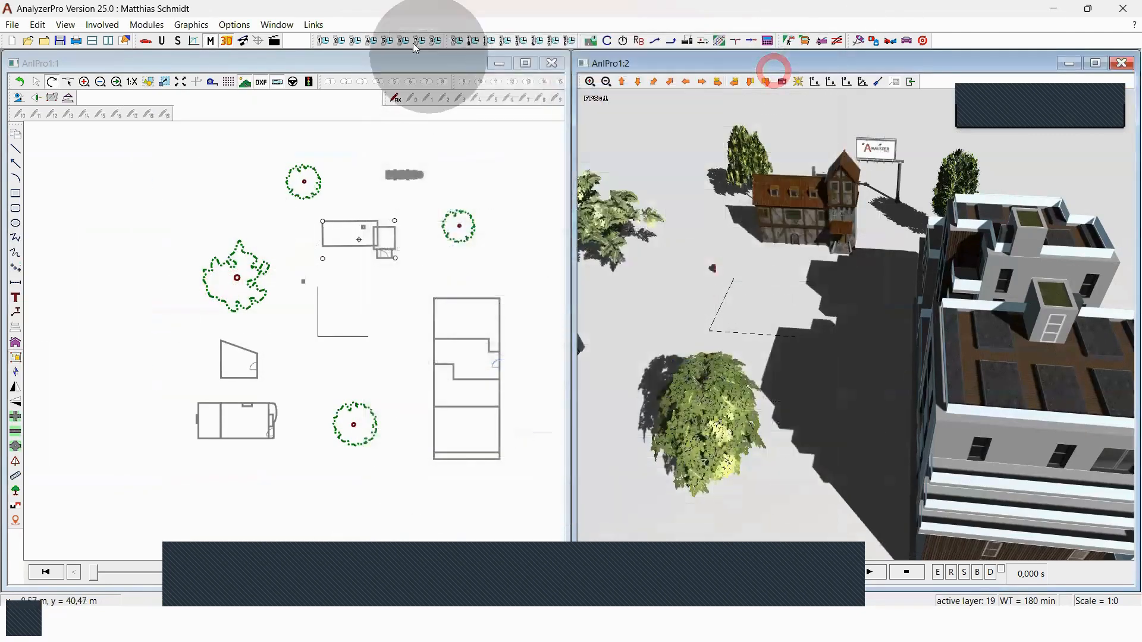
Calculate and accept Vehicle 1's distance-time data with phase 1 final and initial velocity 10 km/h and time 10 s.
{"action": "left_click", "coordinate": [329, 44]}
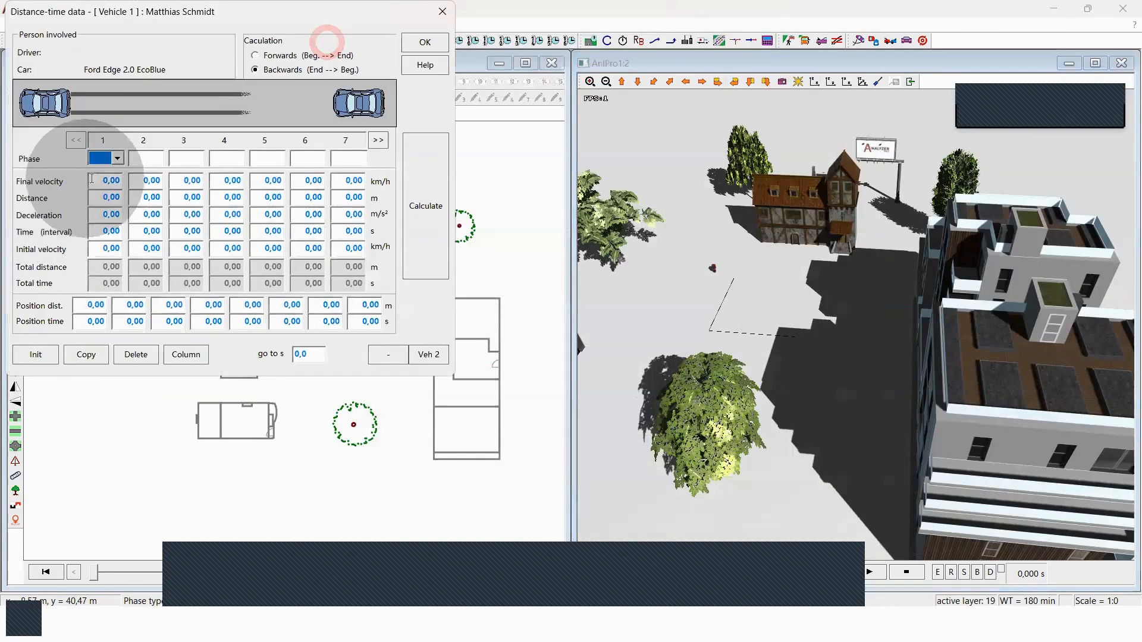
{"action": "type", "text": "1"}
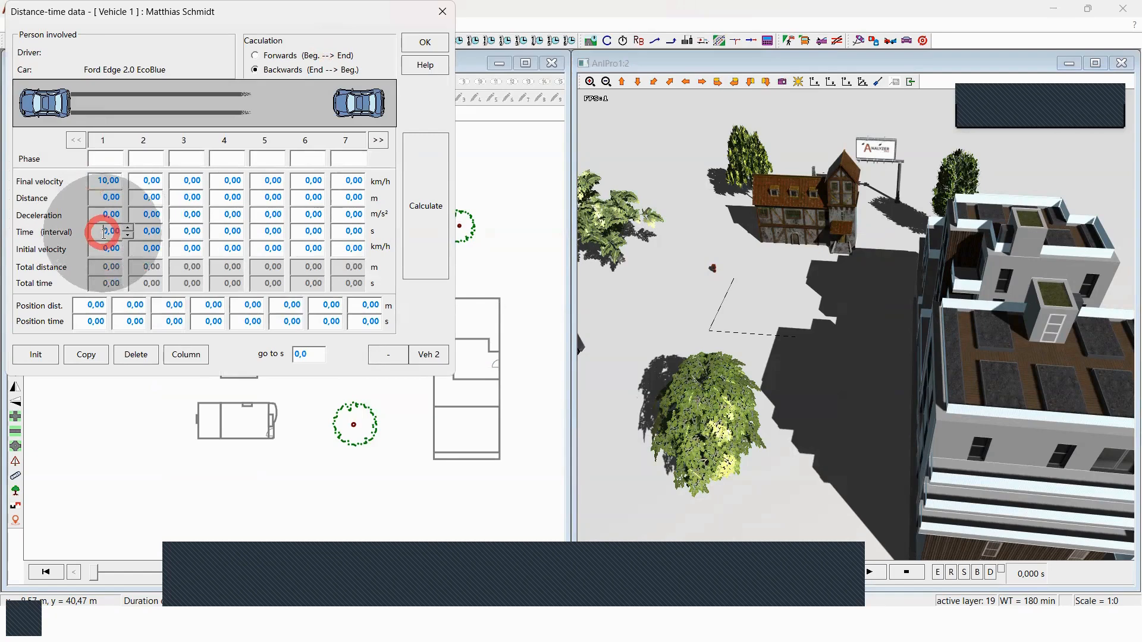
{"action": "left_click", "coordinate": [427, 219]}
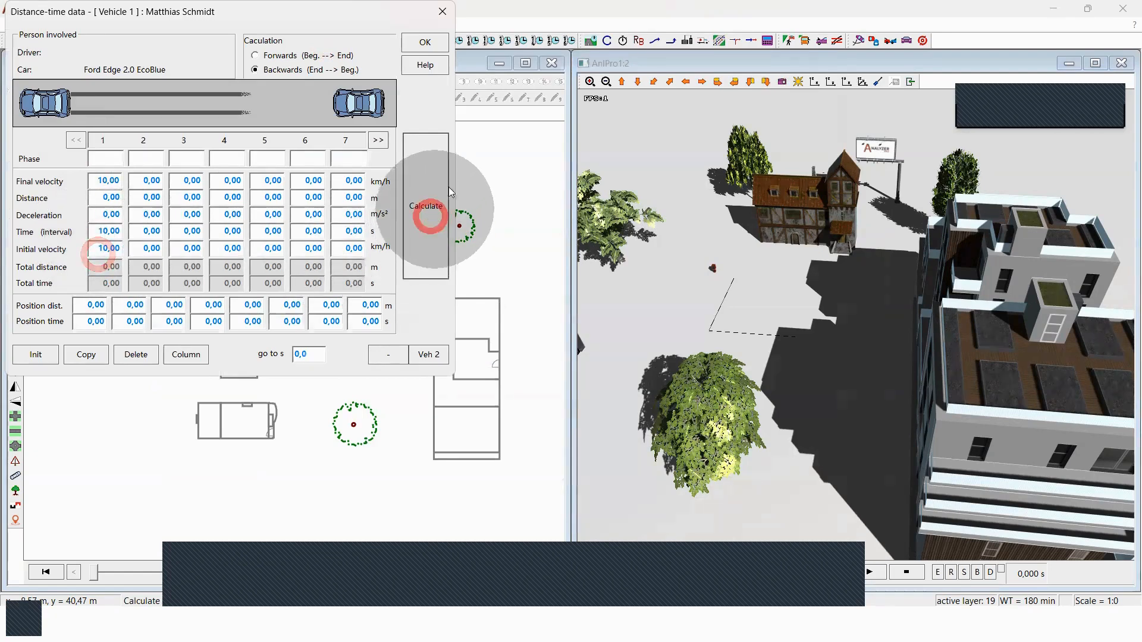
{"action": "left_click", "coordinate": [423, 44]}
Move Vehicle 1 in the 2D plan just above the horizontal axis, with its rear at the vertical axis.
{"action": "scroll", "coordinate": [331, 345], "scroll_direction": "up", "scroll_amount": 2}
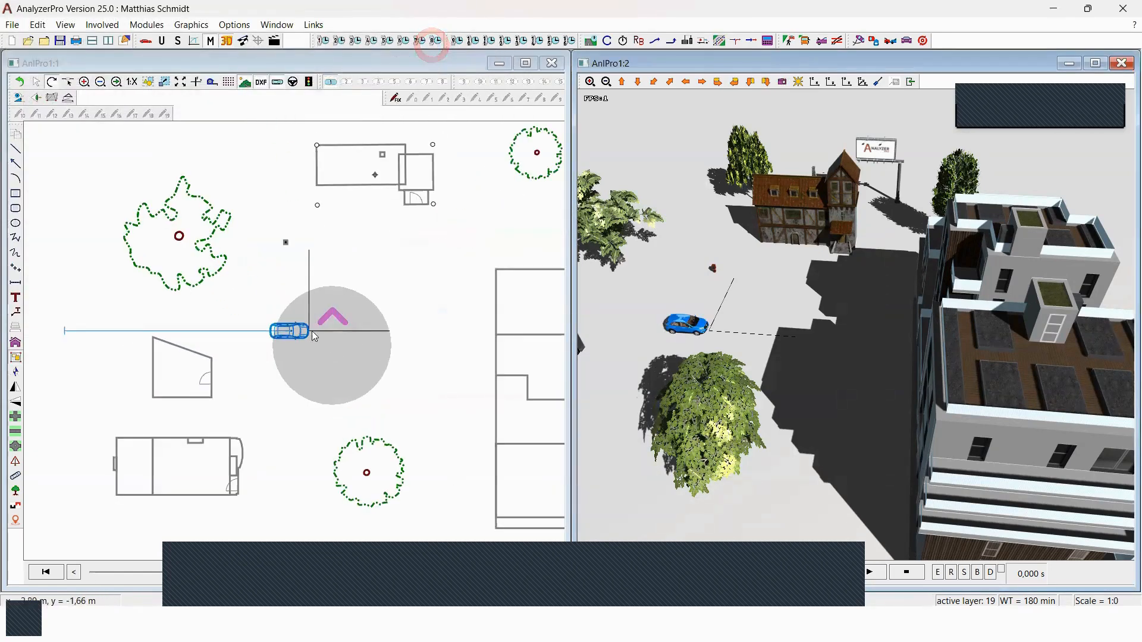
{"action": "left_click_drag", "start_coordinate": [297, 330], "coordinate": [331, 308]}
{"action": "scroll", "coordinate": [750, 278], "scroll_direction": "up", "scroll_amount": 3}
{"action": "left_click_drag", "start_coordinate": [740, 343], "coordinate": [827, 337]}
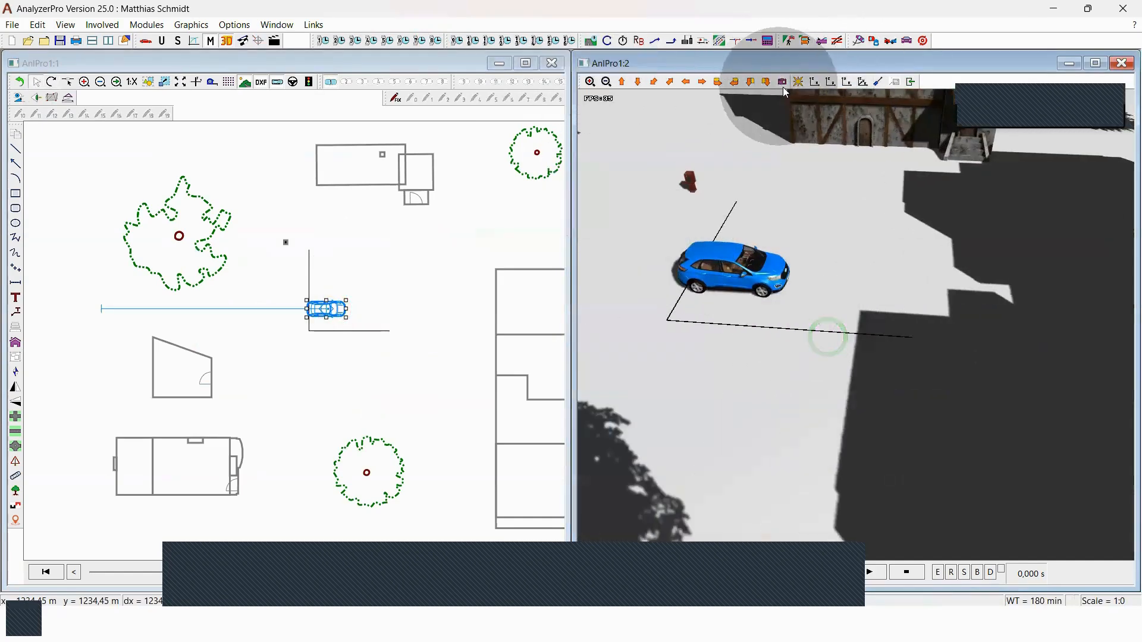
Set the light source to calculate the solar position for 23:00 and accept it.
{"action": "left_click", "coordinate": [798, 83]}
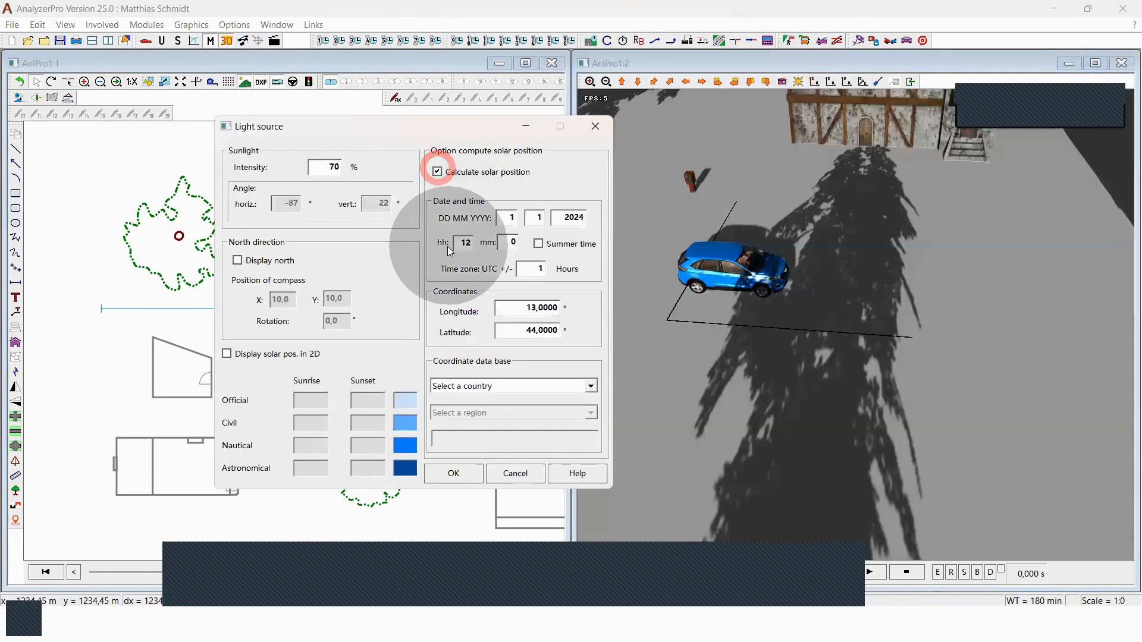
{"action": "left_click_drag", "start_coordinate": [452, 246], "coordinate": [478, 249]}
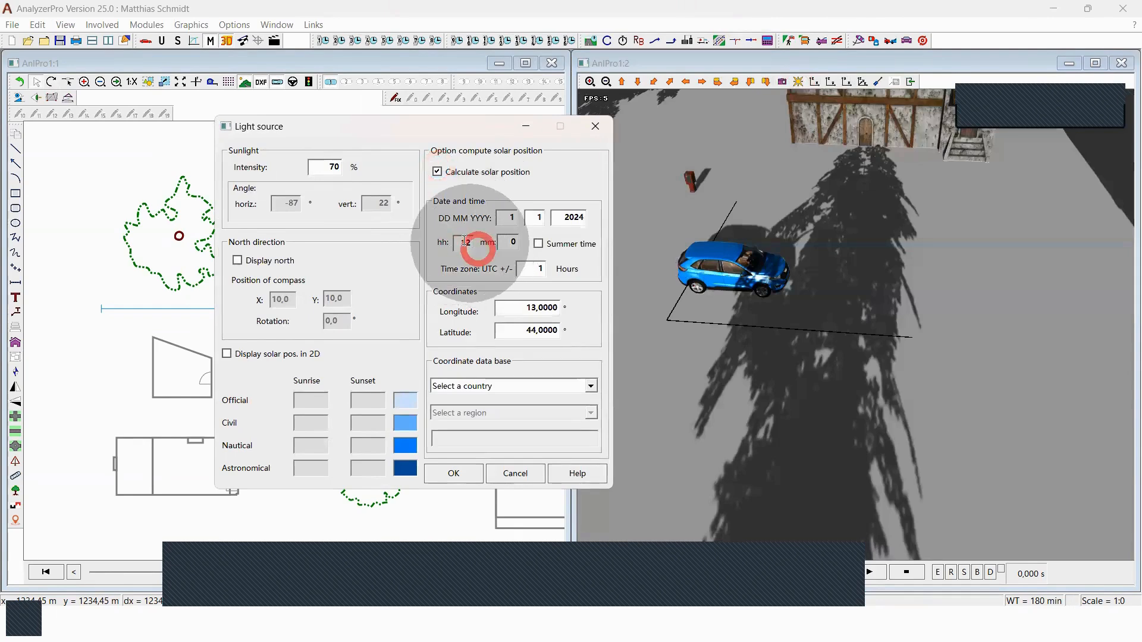
{"action": "left_click", "coordinate": [481, 242]}
{"action": "type", "text": "23"}
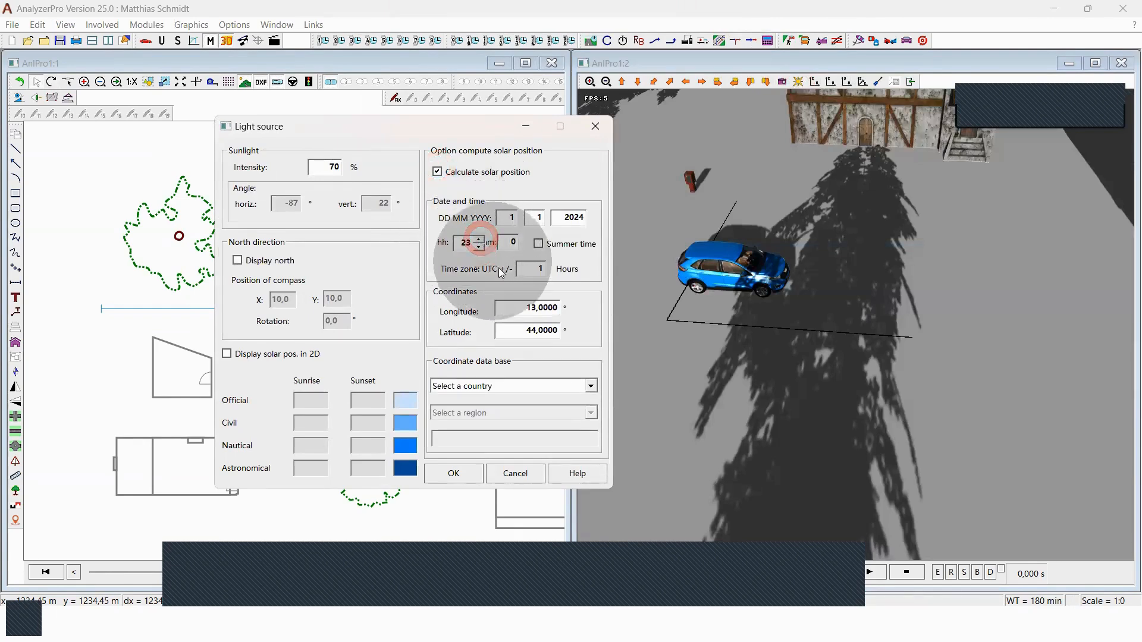
{"action": "left_click", "coordinate": [517, 270]}
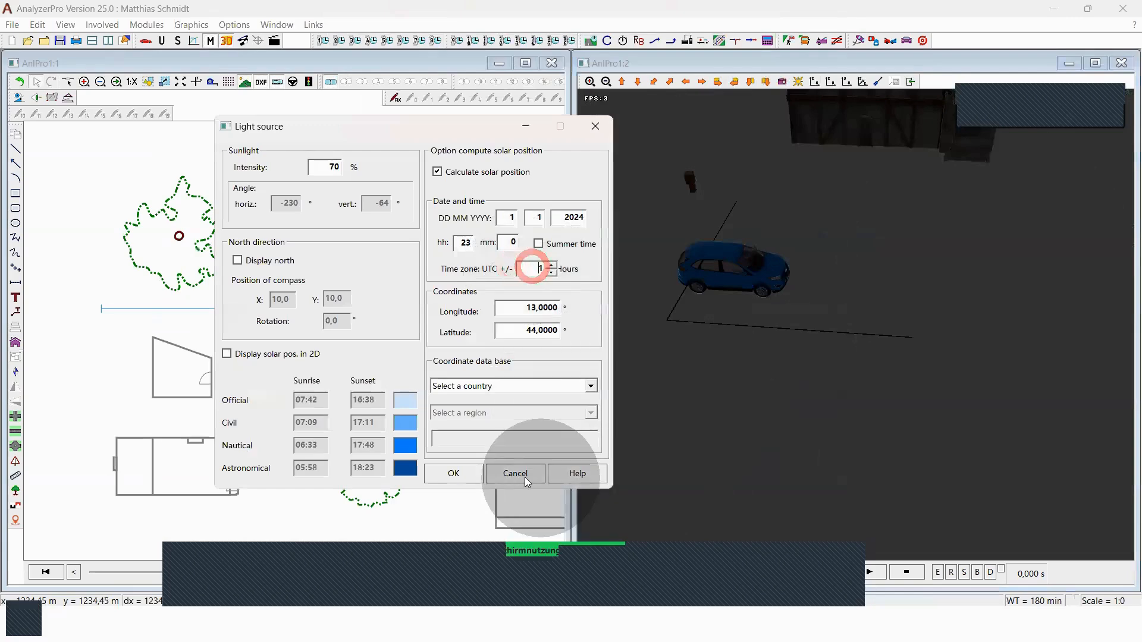
{"action": "left_click", "coordinate": [457, 475]}
Enable the night sky in the 3D options and accept the setting.
{"action": "scroll", "coordinate": [783, 184], "scroll_direction": "down", "scroll_amount": 2}
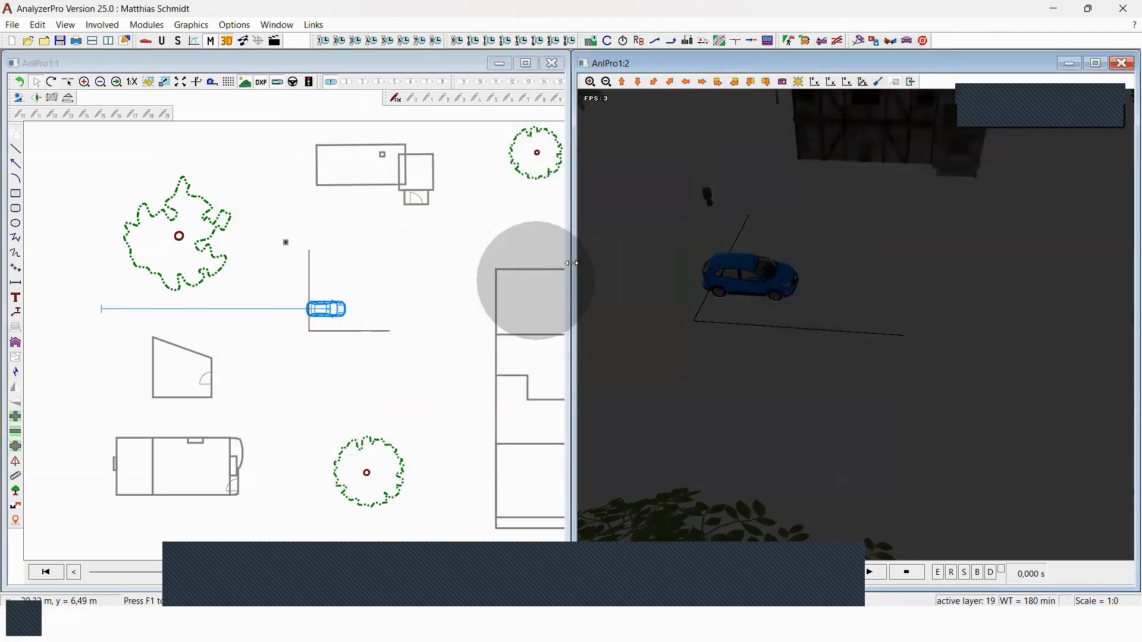
{"action": "scroll", "coordinate": [606, 223], "scroll_direction": "up", "scroll_amount": 2}
{"action": "left_click_drag", "start_coordinate": [739, 382], "coordinate": [775, 334]}
{"action": "left_click", "coordinate": [878, 85]}
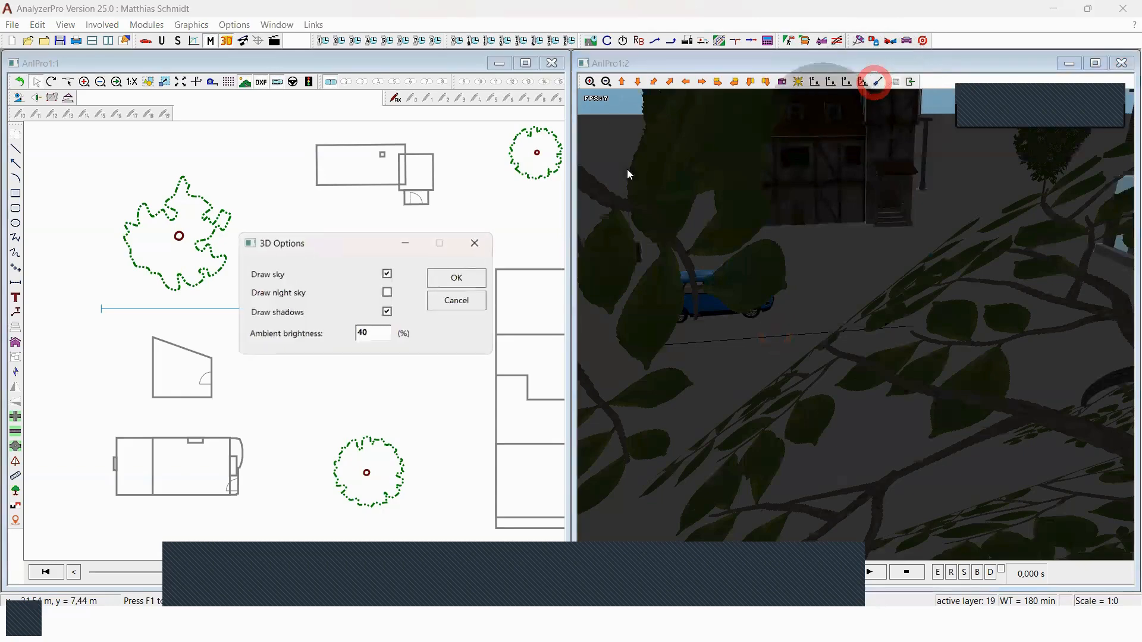
{"action": "left_click", "coordinate": [387, 292]}
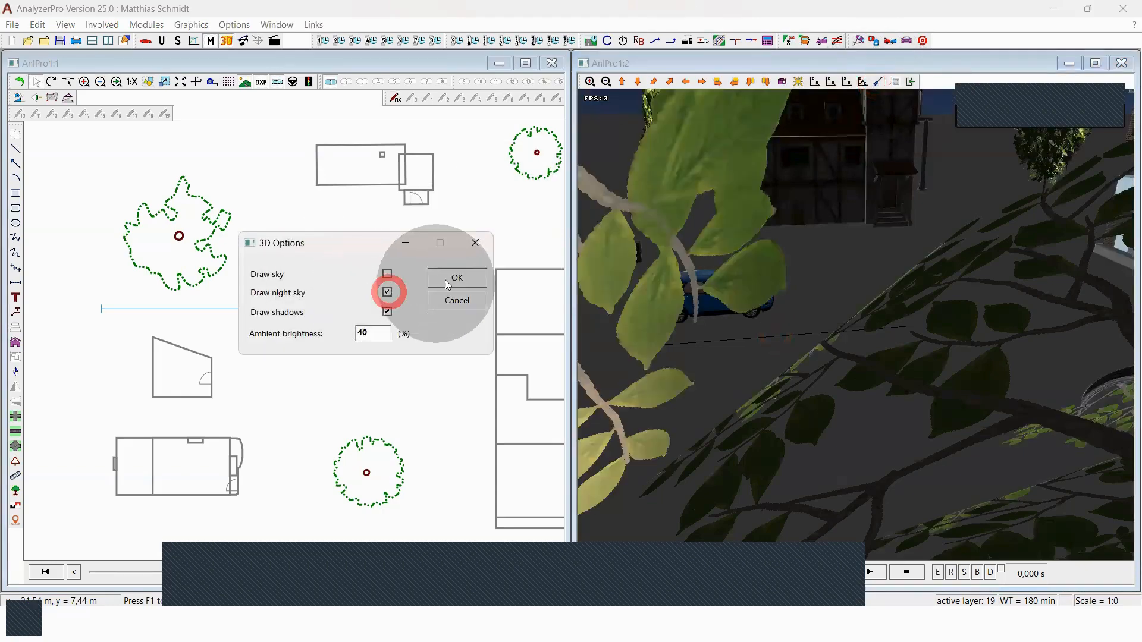
{"action": "left_click", "coordinate": [474, 278]}
Switch on the visibility light in Vehicle 1's 3D presentation properties and accept the changes.
{"action": "mouse_move", "coordinate": [836, 295]}
{"action": "left_mouse_down"}
{"action": "mouse_move", "coordinate": [789, 307]}
{"action": "mouse_move", "coordinate": [799, 276]}
{"action": "mouse_move", "coordinate": [850, 281]}
{"action": "mouse_move", "coordinate": [847, 293]}
{"action": "left_mouse_up"}
{"action": "scroll", "coordinate": [345, 276], "scroll_direction": "up", "scroll_amount": 3}
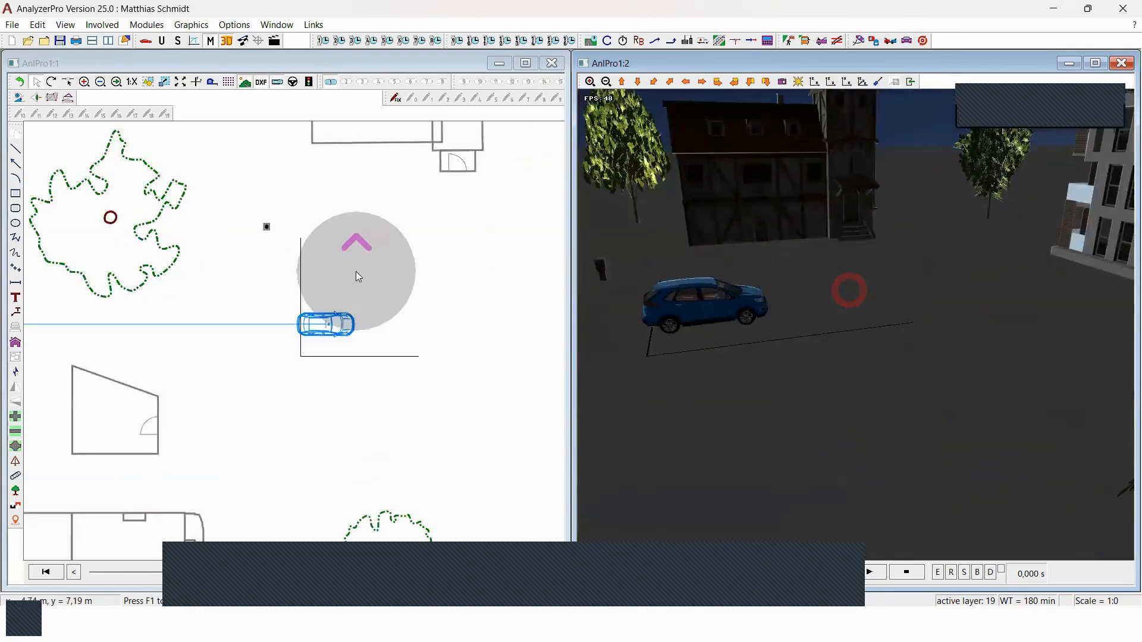
{"action": "left_click", "coordinate": [326, 341]}
{"action": "right_click", "coordinate": [338, 338]}
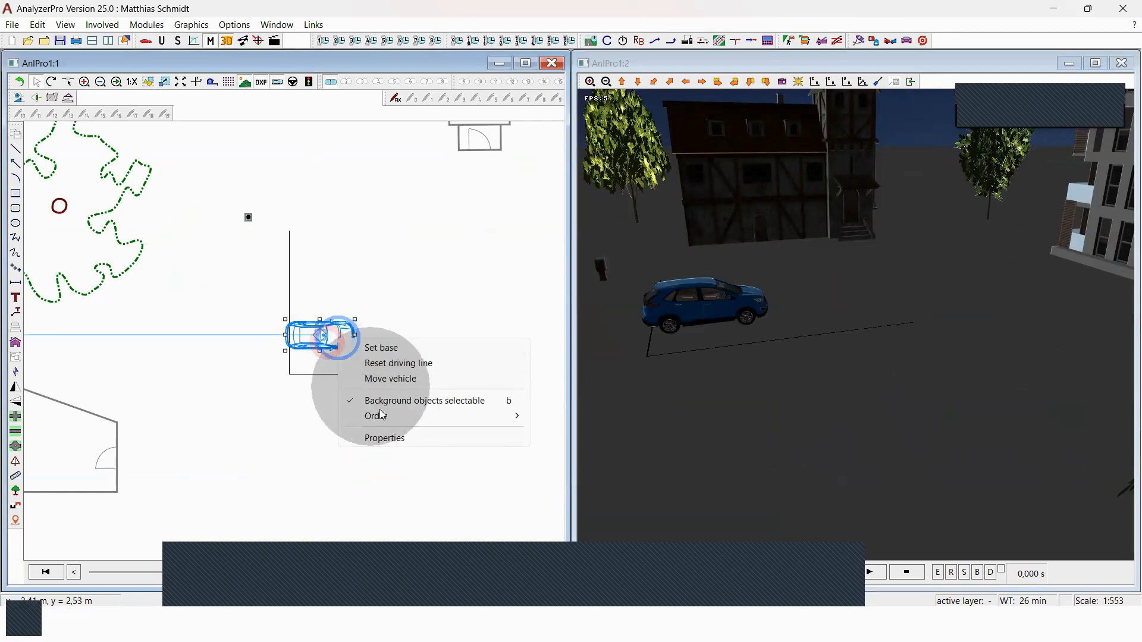
{"action": "left_click", "coordinate": [380, 432]}
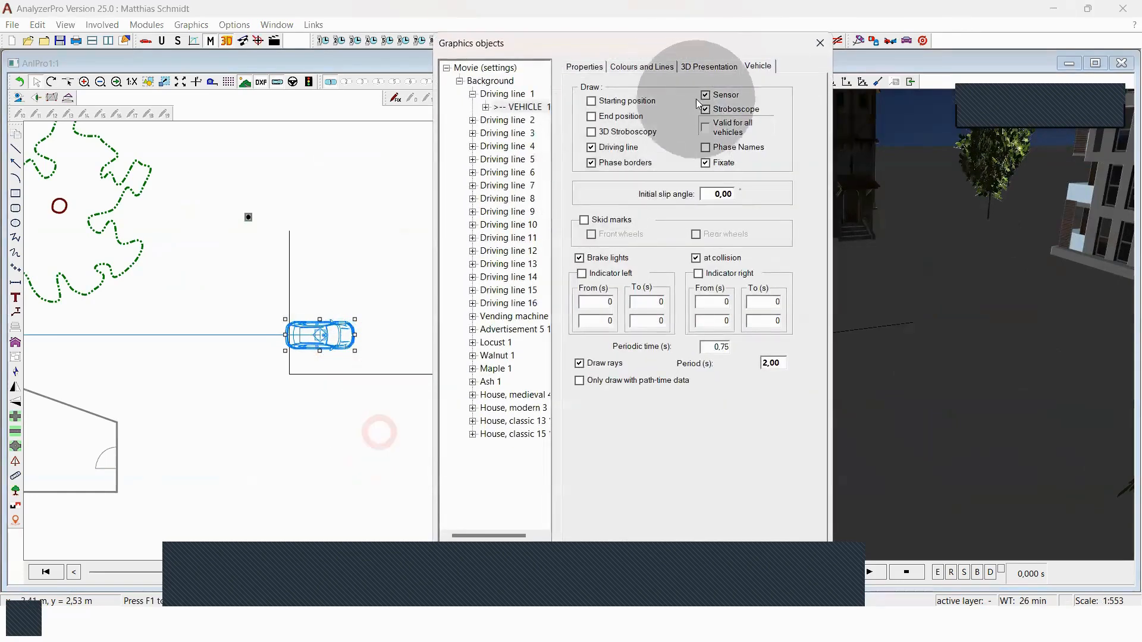
{"action": "left_click", "coordinate": [700, 66]}
{"action": "left_click", "coordinate": [616, 367]}
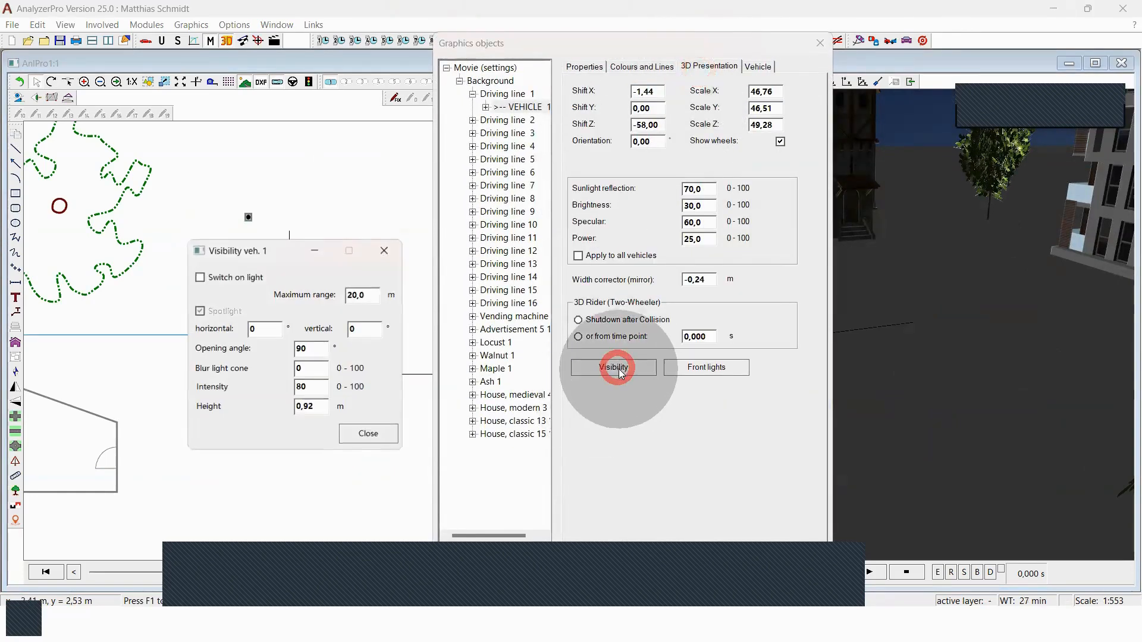
{"action": "left_click", "coordinate": [227, 277]}
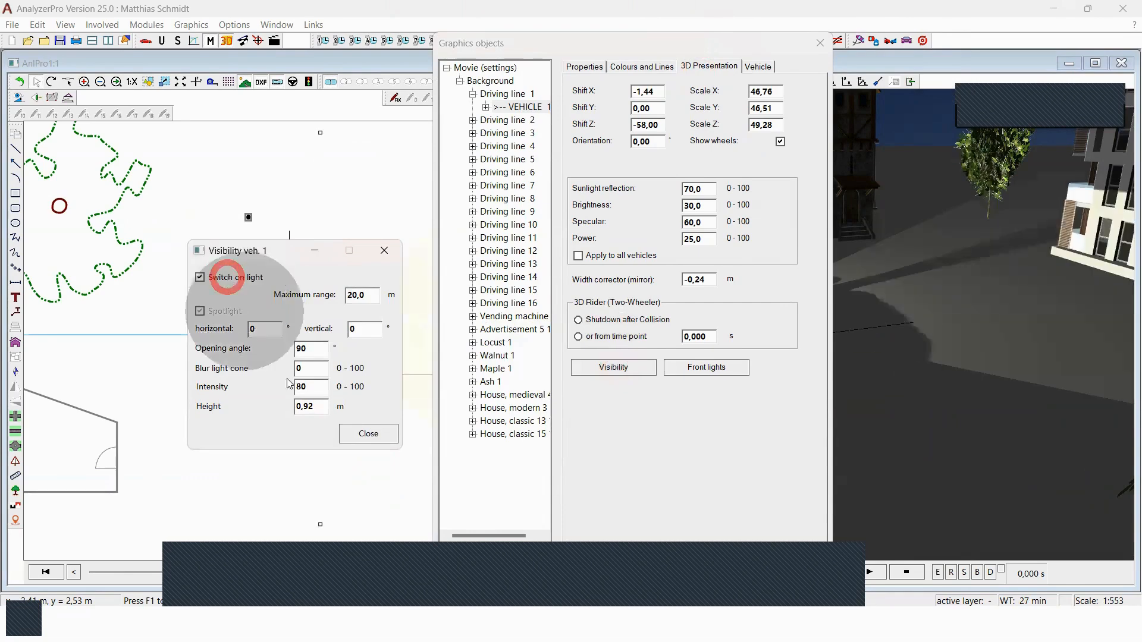
{"action": "left_click", "coordinate": [368, 433]}
{"action": "left_click_drag", "start_coordinate": [653, 46], "coordinate": [630, 14]}
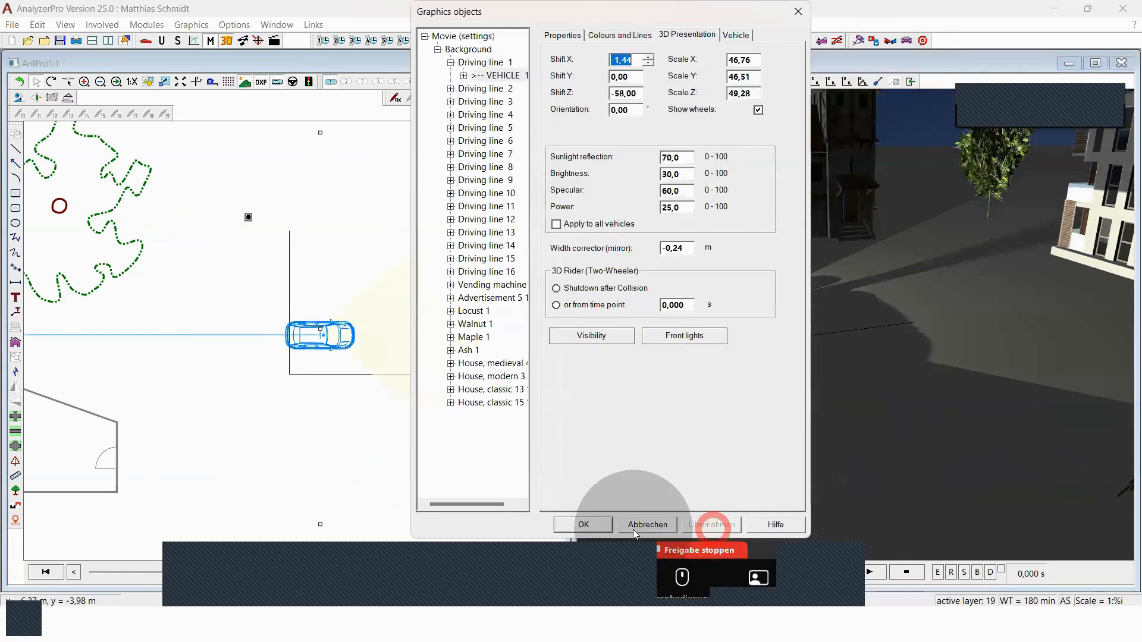
{"action": "left_click", "coordinate": [589, 522]}
Examine the light cone in front of the car and the surrounding buildings from several angles in the 3D scene.
{"action": "left_click", "coordinate": [905, 310]}
{"action": "left_click_drag", "start_coordinate": [897, 339], "coordinate": [1035, 328]}
{"action": "left_click_drag", "start_coordinate": [629, 372], "coordinate": [684, 299]}
{"action": "scroll", "coordinate": [761, 314], "scroll_direction": "up", "scroll_amount": 2}
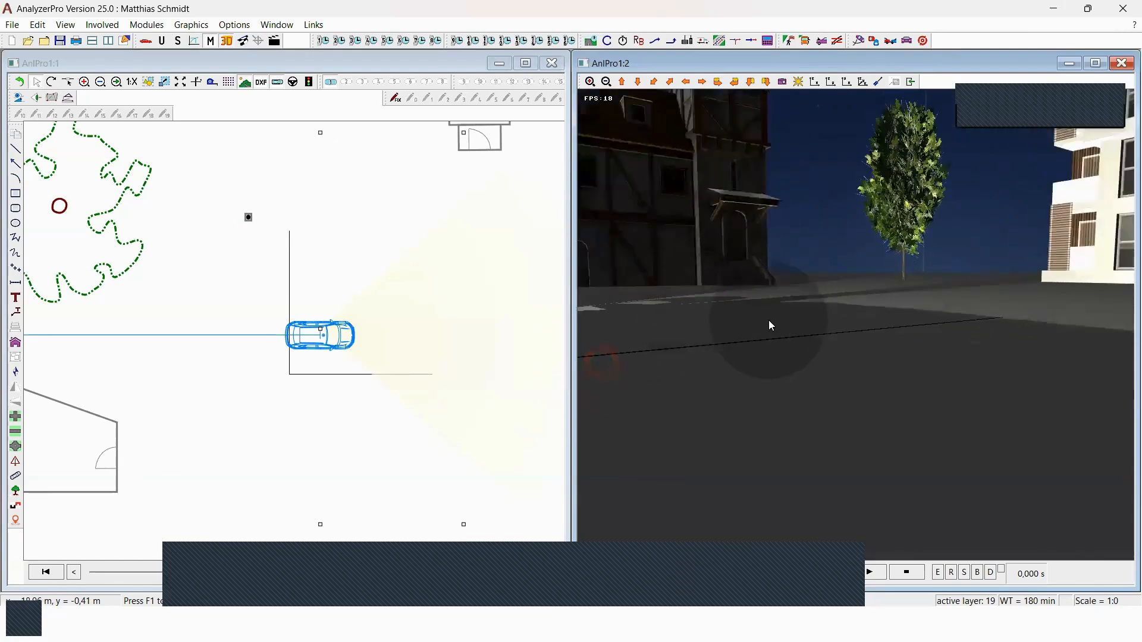
{"action": "scroll", "coordinate": [768, 324], "scroll_direction": "down", "scroll_amount": 2}
{"action": "mouse_move", "coordinate": [768, 327]}
{"action": "left_mouse_down"}
{"action": "mouse_move", "coordinate": [818, 328]}
{"action": "mouse_move", "coordinate": [809, 348]}
{"action": "mouse_move", "coordinate": [767, 345]}
{"action": "left_mouse_up"}
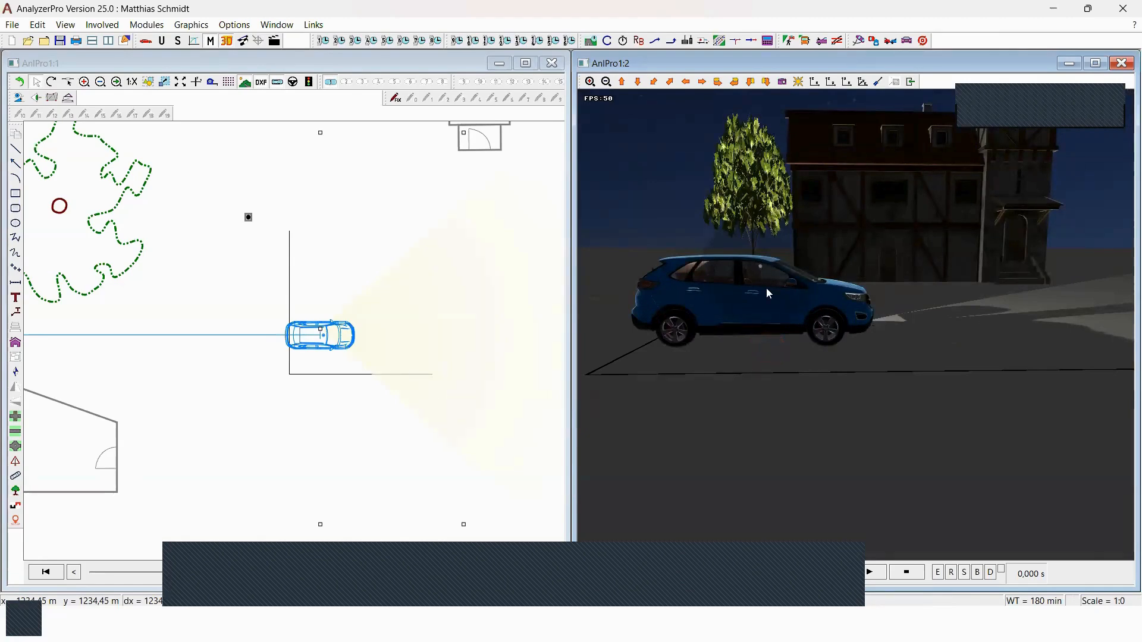
{"action": "left_click_drag", "start_coordinate": [767, 288], "coordinate": [943, 362]}
{"action": "scroll", "coordinate": [916, 300], "scroll_direction": "down", "scroll_amount": 5}
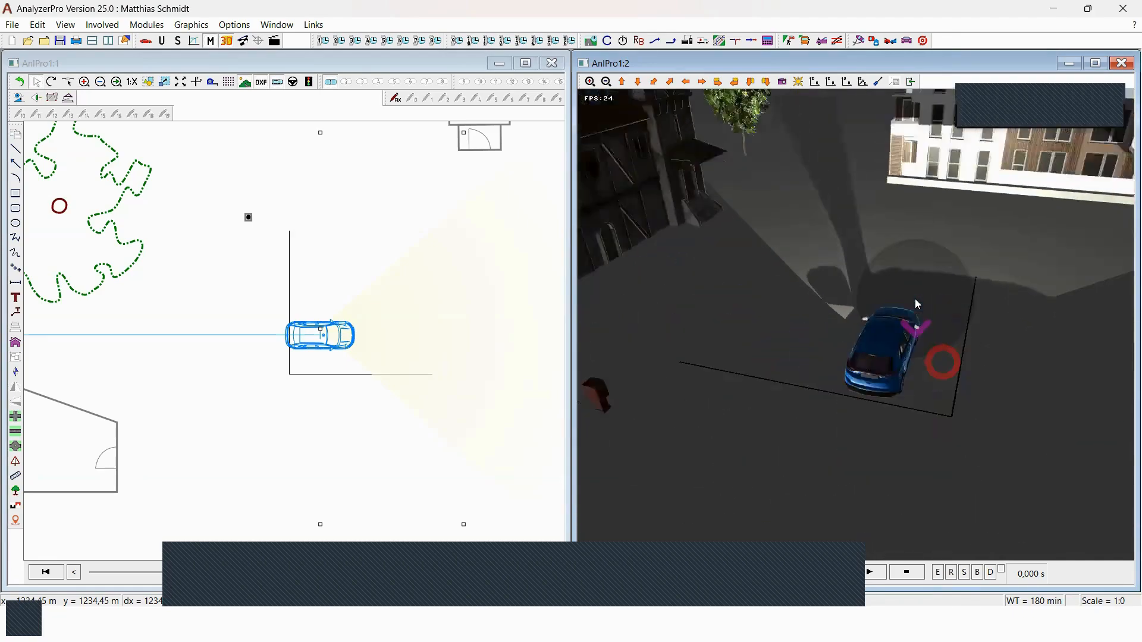
{"action": "left_click_drag", "start_coordinate": [951, 250], "coordinate": [900, 275]}
{"action": "scroll", "coordinate": [777, 267], "scroll_direction": "up", "scroll_amount": 3}
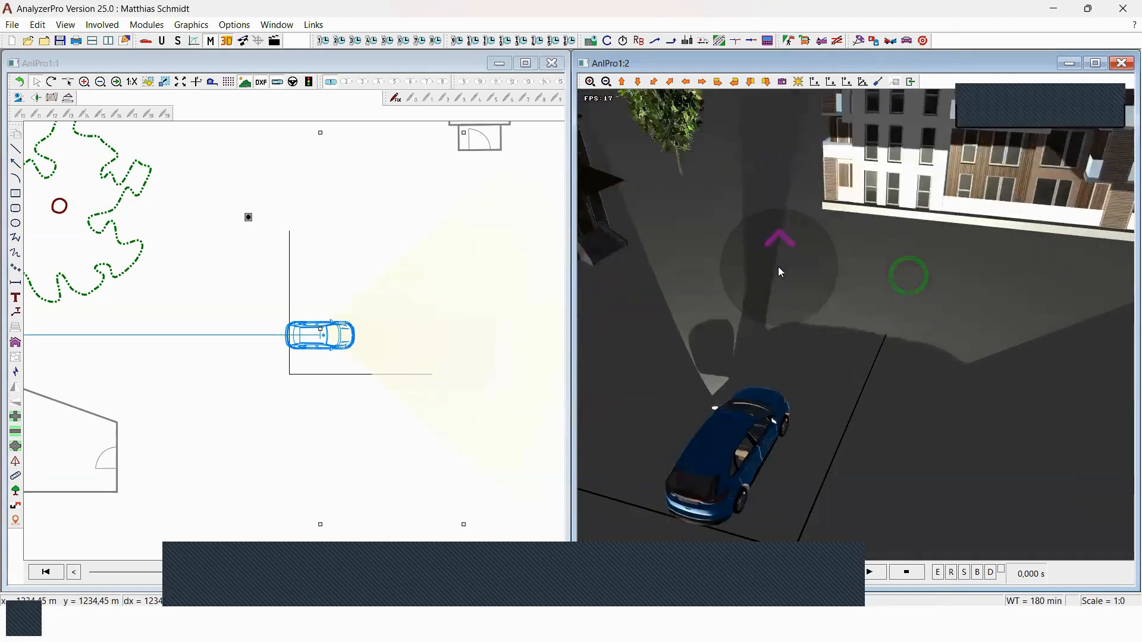
{"action": "mouse_move", "coordinate": [758, 333]}
{"action": "left_mouse_down"}
{"action": "mouse_move", "coordinate": [809, 348]}
{"action": "mouse_move", "coordinate": [754, 358]}
{"action": "mouse_move", "coordinate": [762, 348]}
{"action": "left_mouse_up"}
{"action": "scroll", "coordinate": [864, 353], "scroll_direction": "down", "scroll_amount": 3}
{"action": "scroll", "coordinate": [865, 353], "scroll_direction": "down", "scroll_amount": 3}
{"action": "left_click_drag", "start_coordinate": [981, 380], "coordinate": [922, 347]}
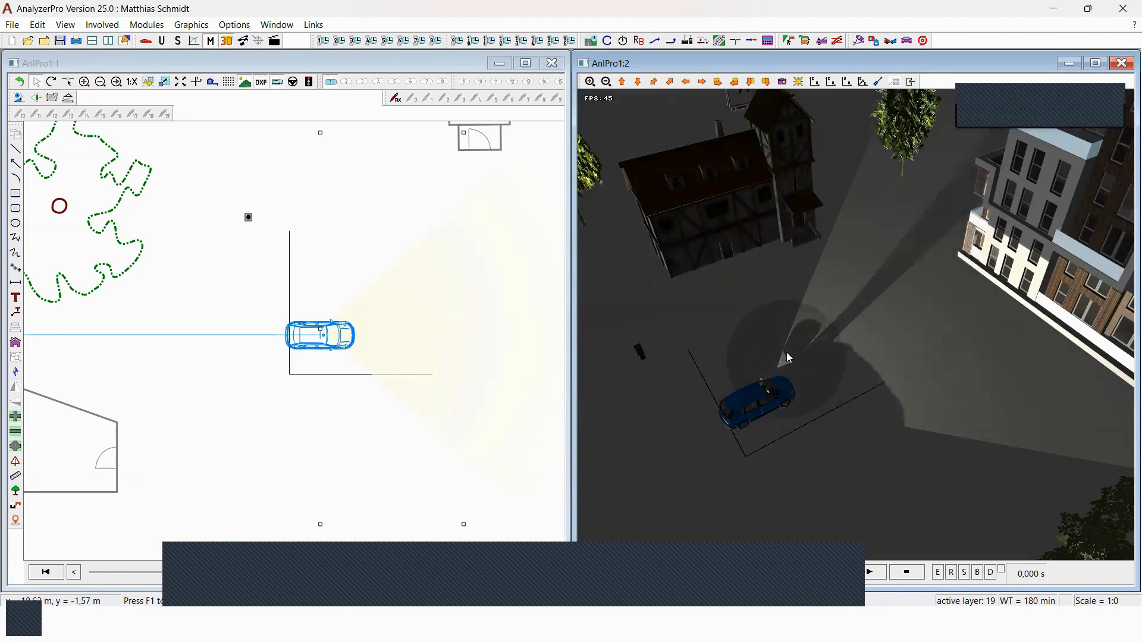
Play the movement animation of Vehicle 1 in the 2D and 3D views.
{"action": "left_click", "coordinate": [193, 417]}
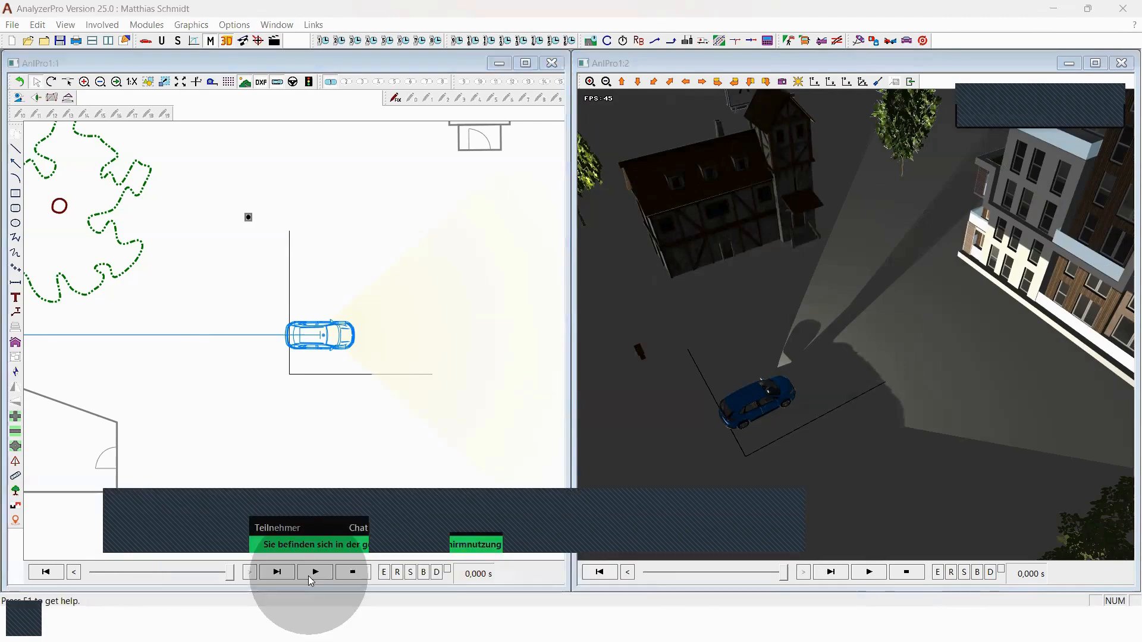
{"action": "left_click", "coordinate": [309, 574]}
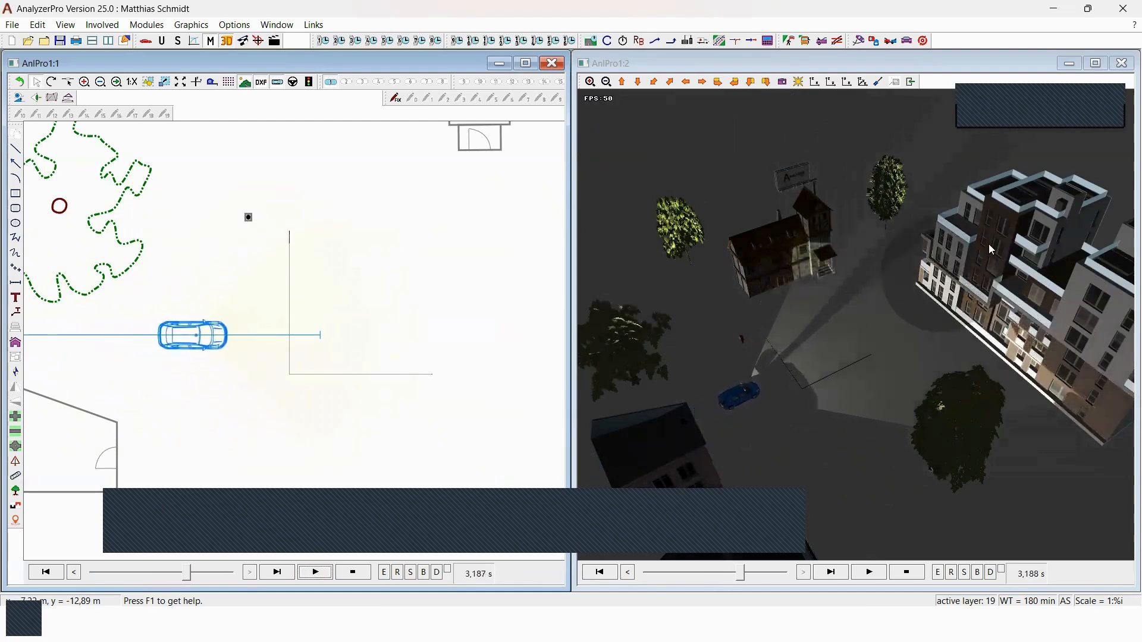
{"action": "scroll", "coordinate": [987, 245], "scroll_direction": "up", "scroll_amount": 1}
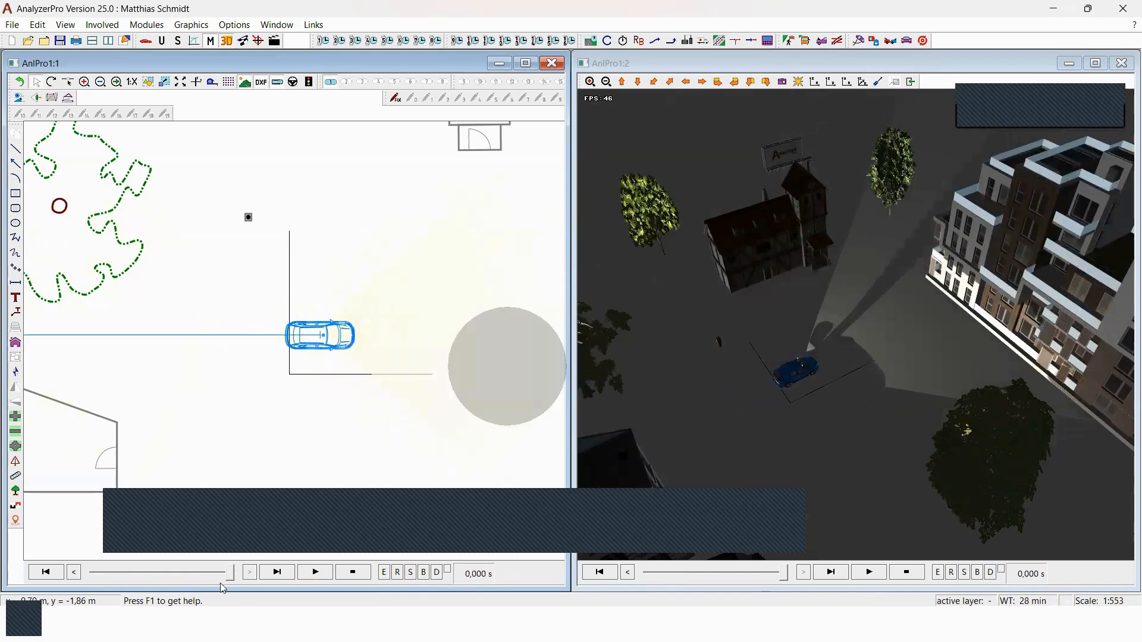
Scrub the animation timeline to about 2.14 s and return it to 0 s.
{"action": "left_click_drag", "start_coordinate": [230, 573], "coordinate": [204, 552]}
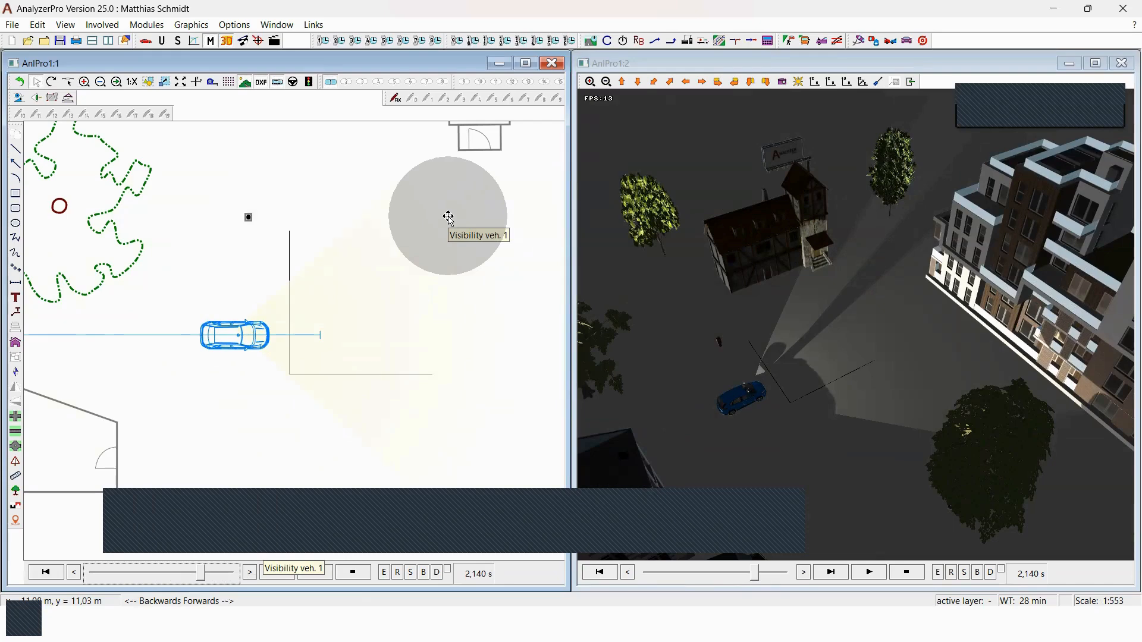
{"action": "scroll", "coordinate": [957, 369], "scroll_direction": "up", "scroll_amount": 3}
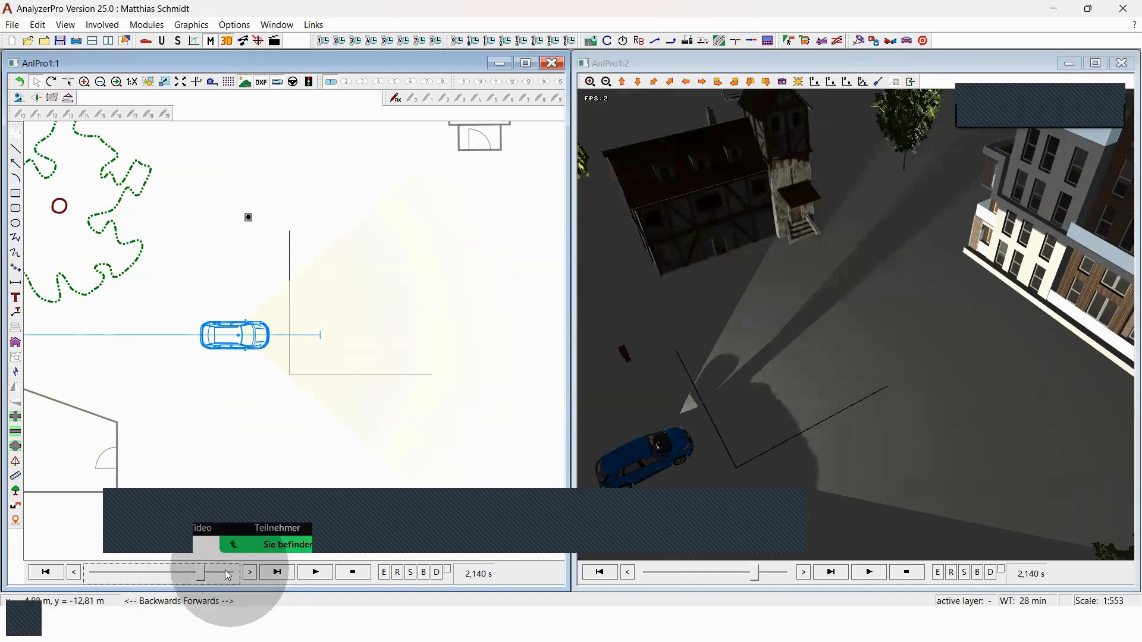
{"action": "left_click_drag", "start_coordinate": [206, 580], "coordinate": [239, 580]}
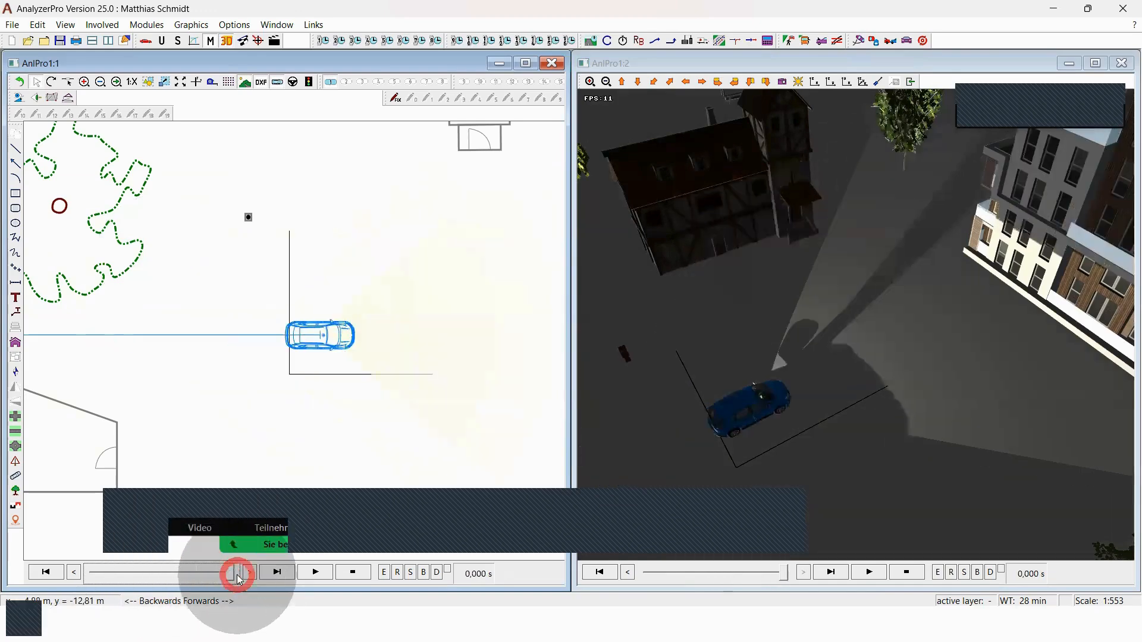
Switch on the front lights in Vehicle 1's 3D presentation properties and apply the change.
{"action": "scroll", "coordinate": [315, 343], "scroll_direction": "up", "scroll_amount": 2}
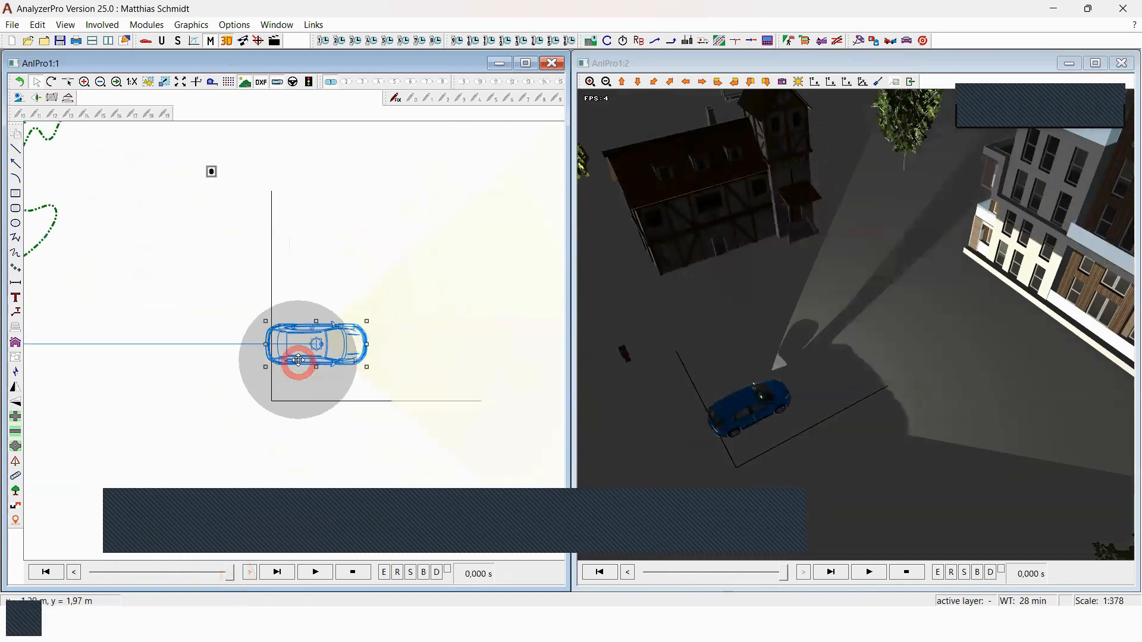
{"action": "right_click", "coordinate": [299, 359]}
{"action": "left_click", "coordinate": [344, 463]}
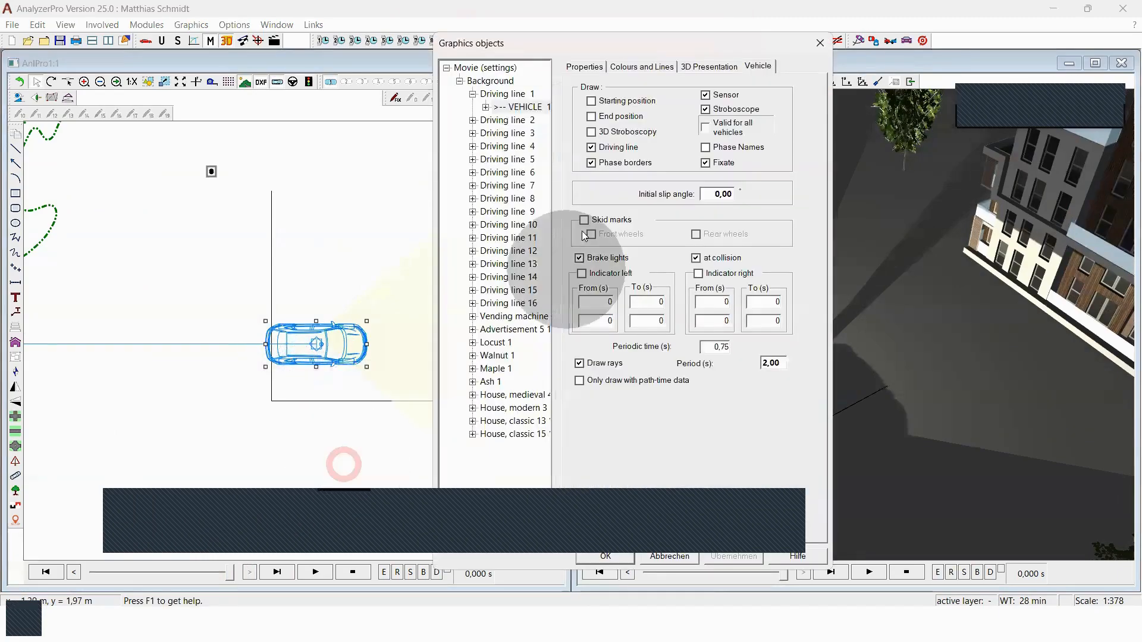
{"action": "left_click", "coordinate": [693, 65]}
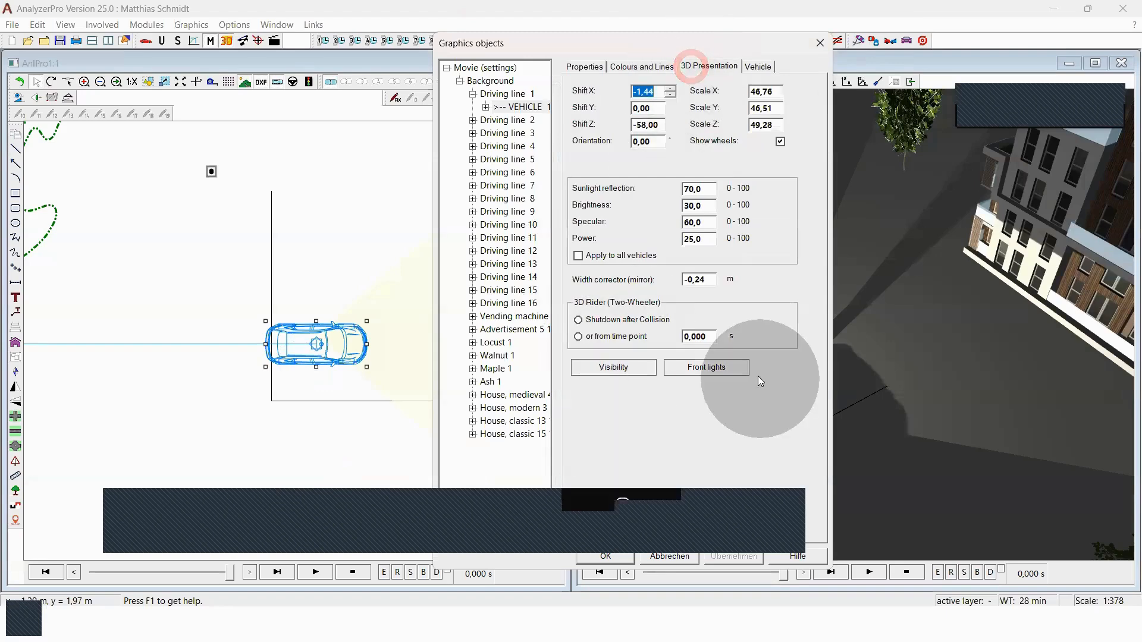
{"action": "left_click", "coordinate": [720, 372]}
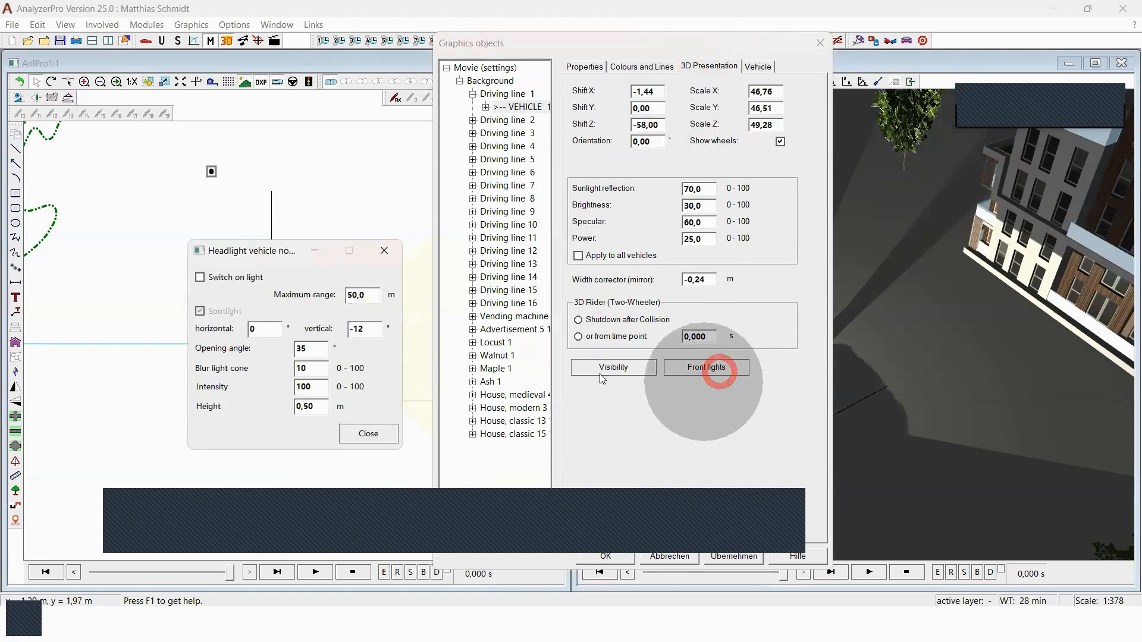
{"action": "left_click", "coordinate": [215, 279]}
{"action": "left_click", "coordinate": [374, 433]}
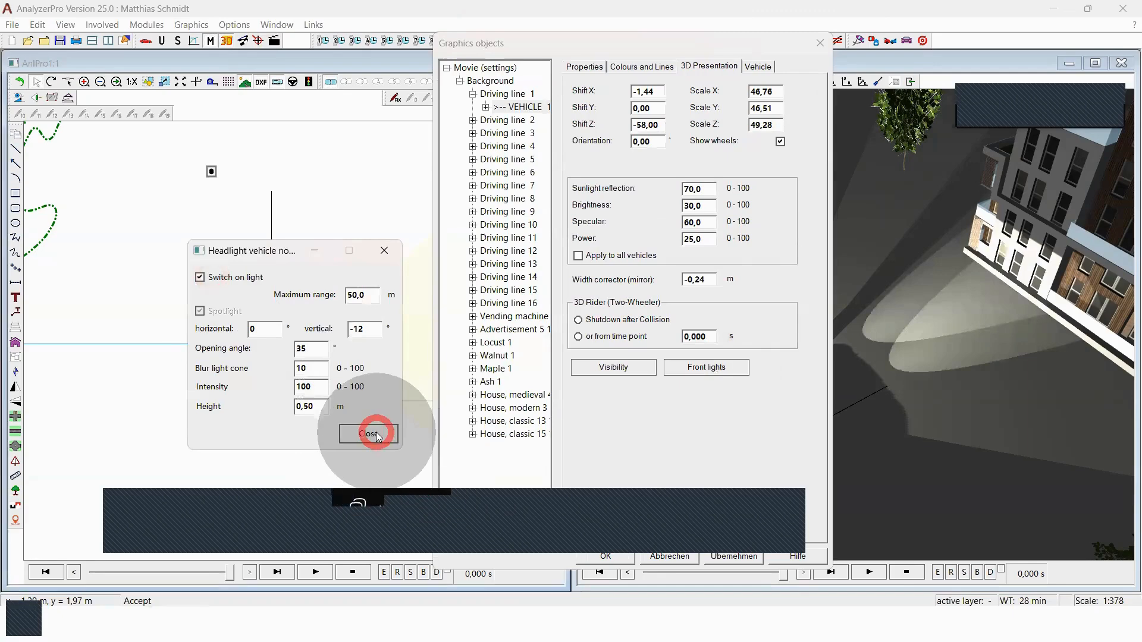
{"action": "left_click", "coordinate": [738, 556]}
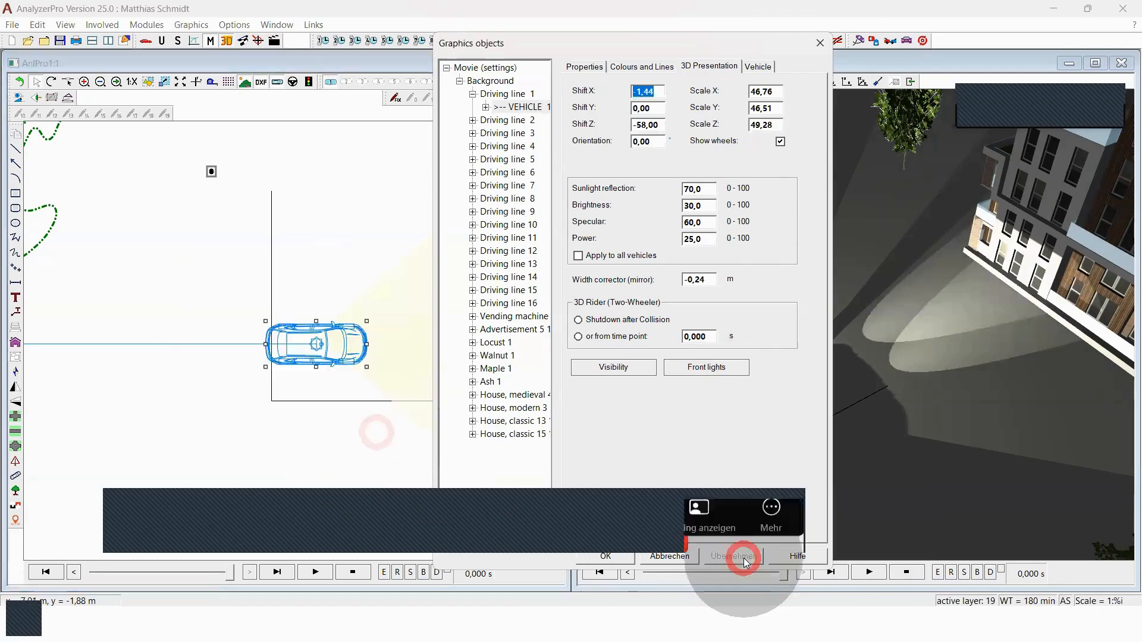
Close the graphics object properties, scrub the animation to about 4.15 s and examine the headlight beams from several angles in the 3D scene.
{"action": "left_click", "coordinate": [614, 559]}
{"action": "left_click_drag", "start_coordinate": [782, 572], "coordinate": [724, 558]}
{"action": "left_click_drag", "start_coordinate": [882, 402], "coordinate": [785, 364]}
{"action": "left_click_drag", "start_coordinate": [818, 403], "coordinate": [840, 346]}
{"action": "left_click_drag", "start_coordinate": [1130, 358], "coordinate": [989, 372]}
{"action": "left_click_drag", "start_coordinate": [614, 384], "coordinate": [886, 412]}
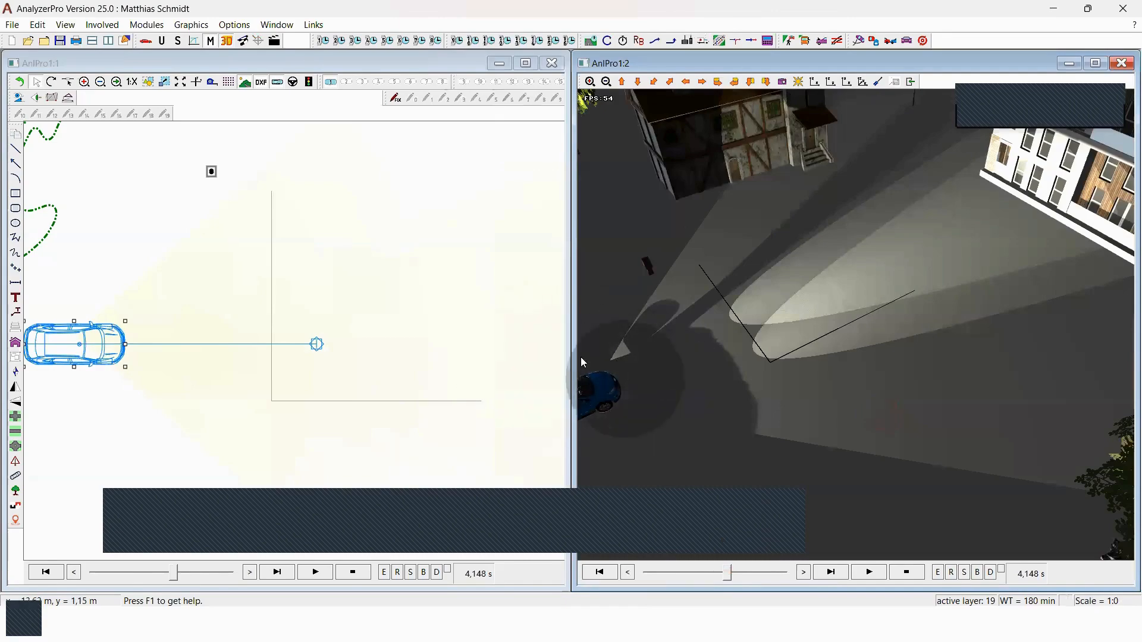
{"action": "left_click_drag", "start_coordinate": [638, 327], "coordinate": [816, 285]}
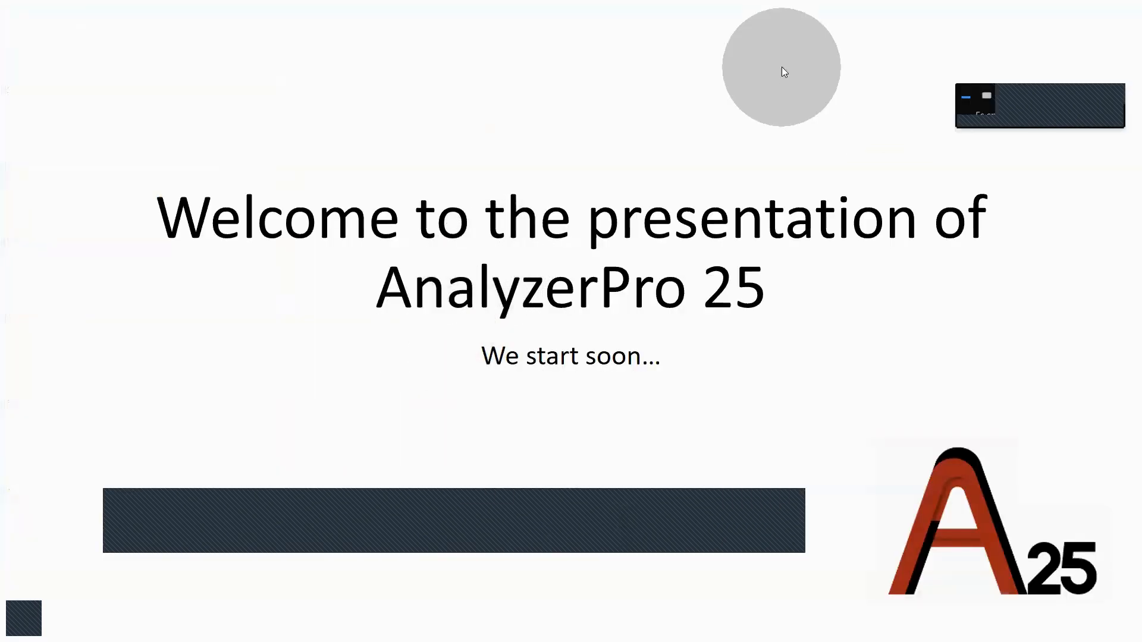
Leave the slide show and restart AnalyzerPro from the desktop without loading the backup copies.
{"action": "key", "text": "Escape"}
{"action": "left_click", "coordinate": [1057, 10]}
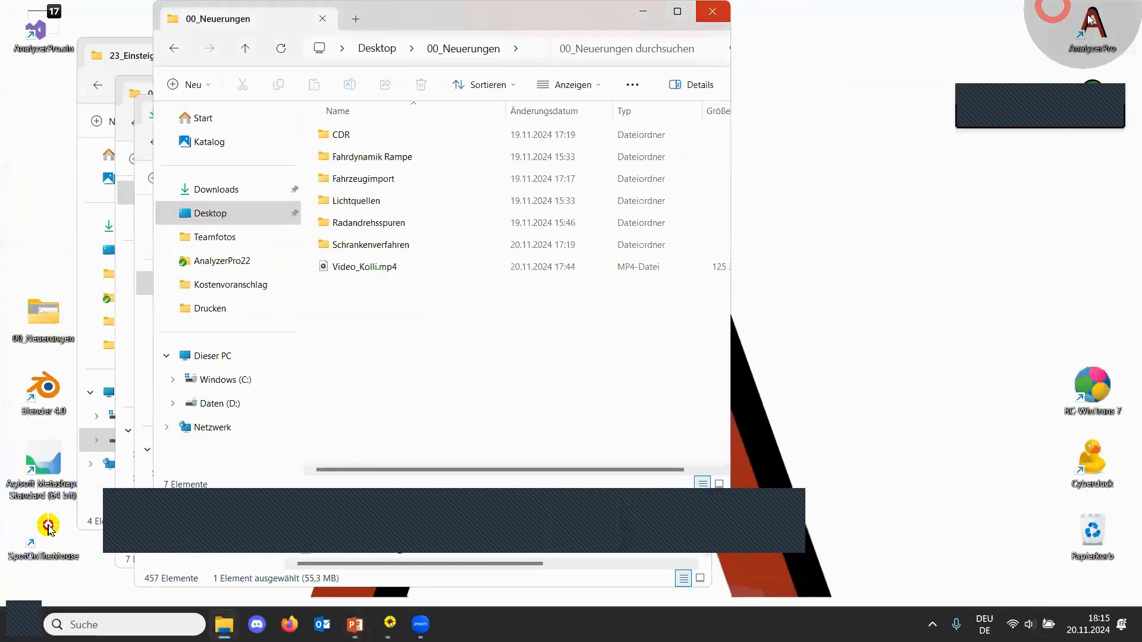
{"action": "double_click", "coordinate": [1091, 16]}
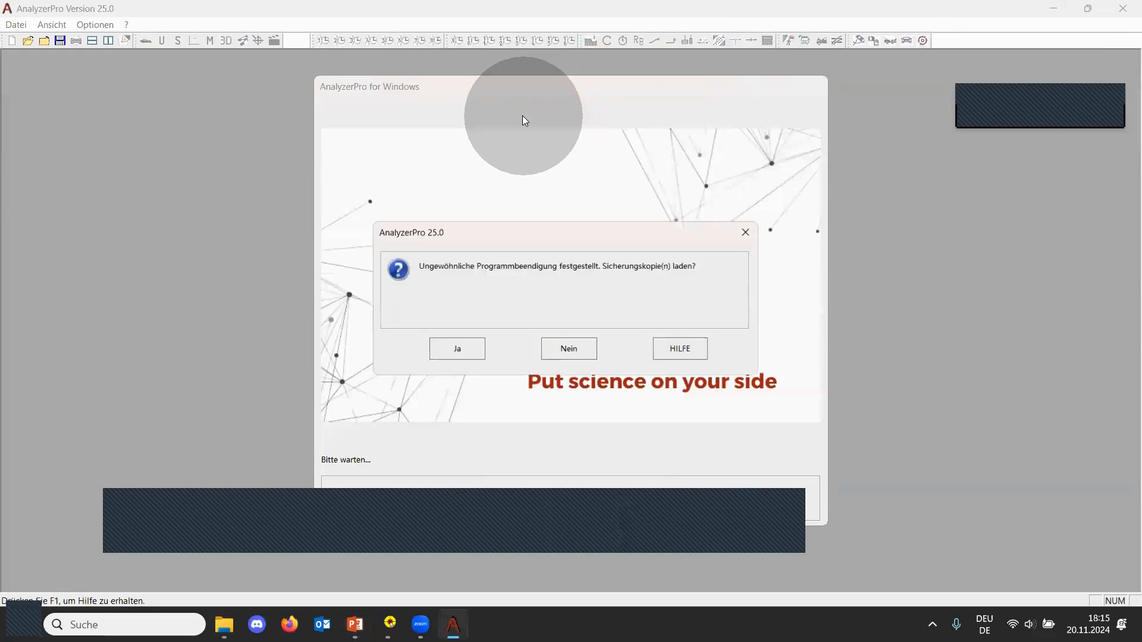
{"action": "left_click", "coordinate": [577, 351]}
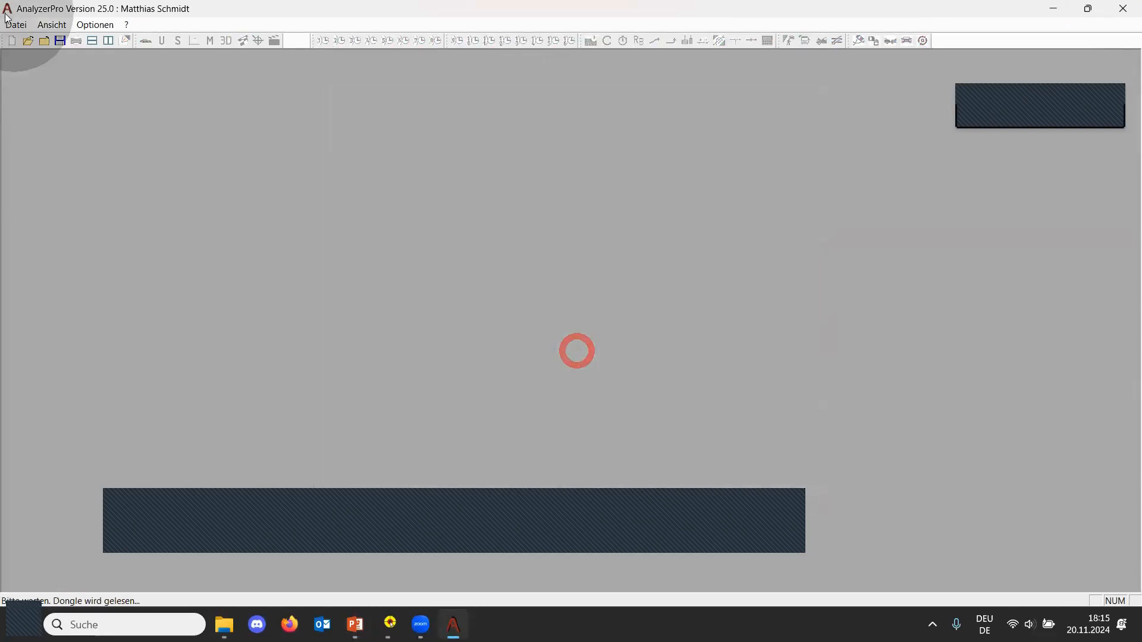
{"action": "left_click", "coordinate": [11, 42]}
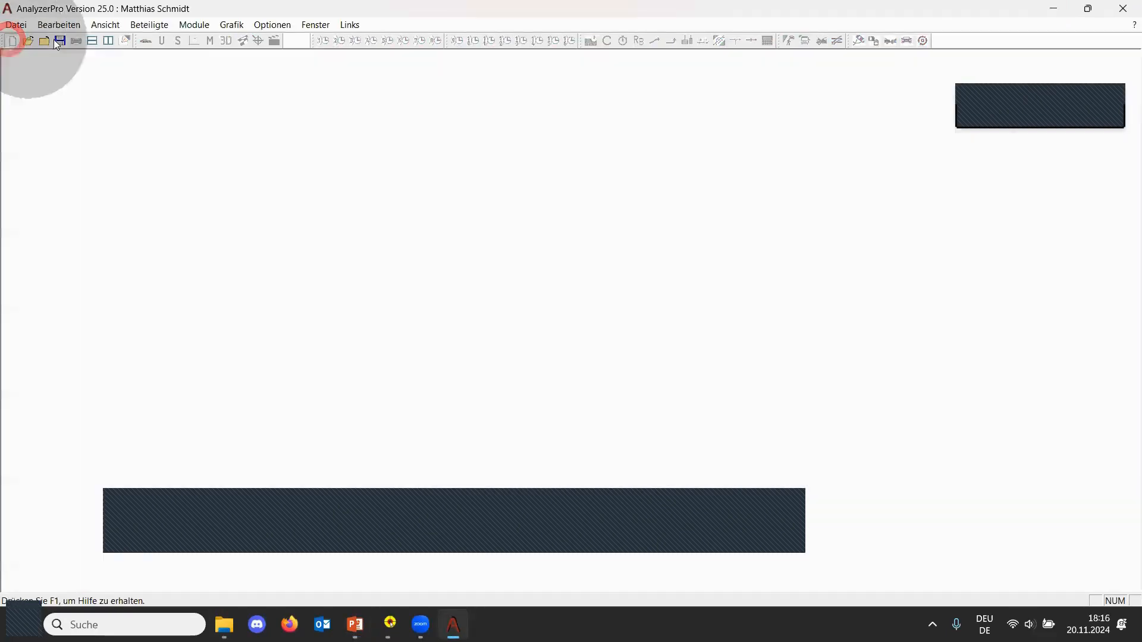
{"action": "left_click", "coordinate": [207, 27]}
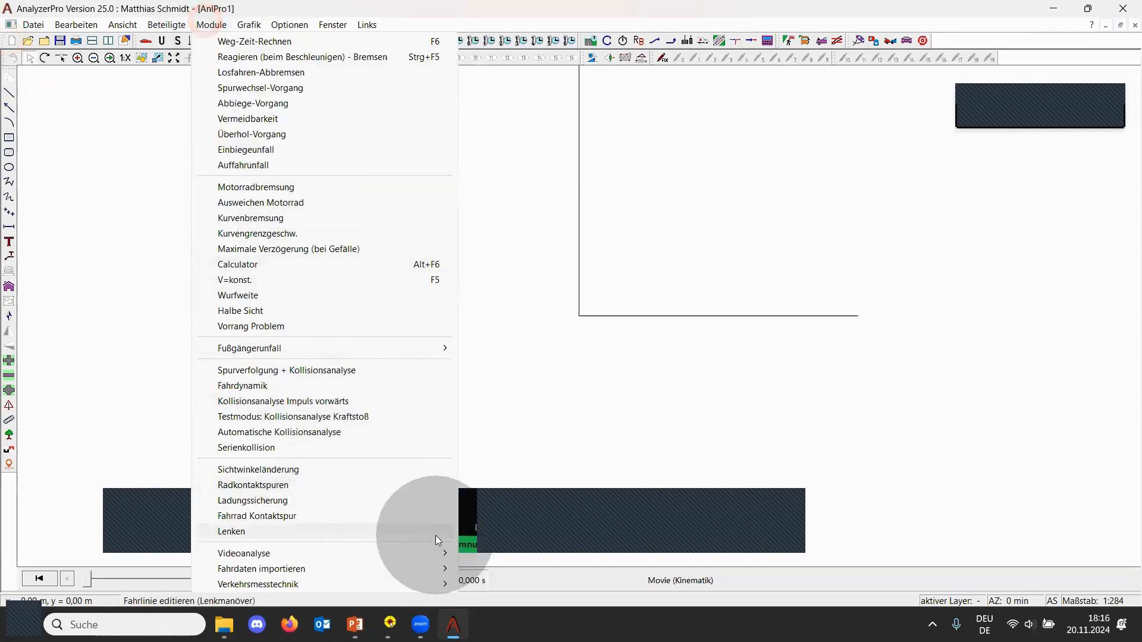
{"action": "mouse_move", "coordinate": [403, 568]}
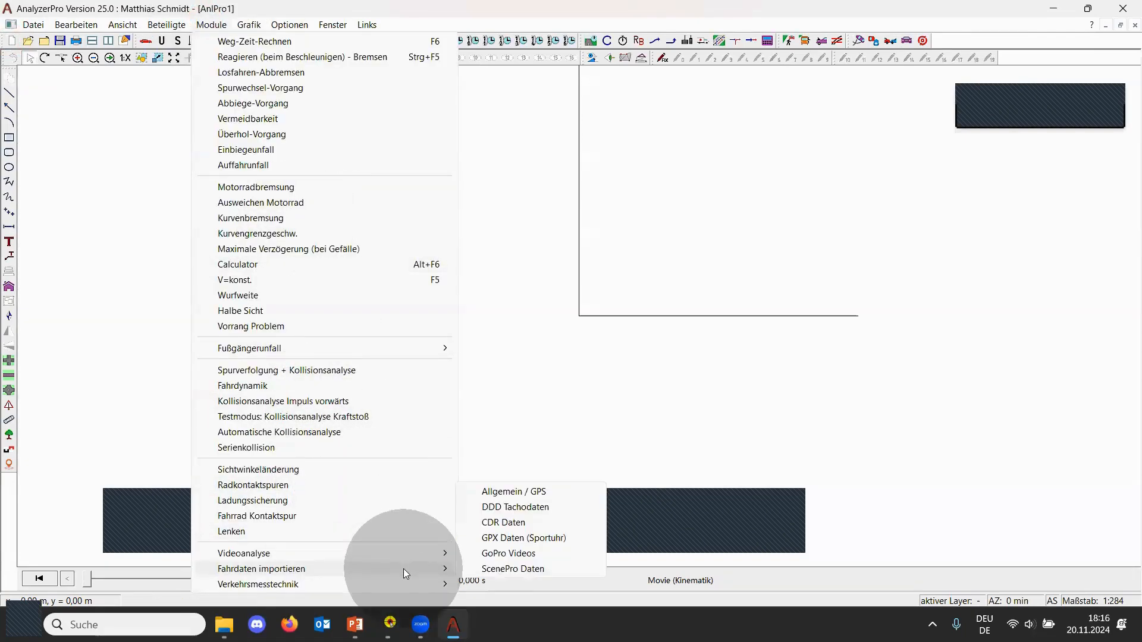
{"action": "left_click", "coordinate": [526, 522]}
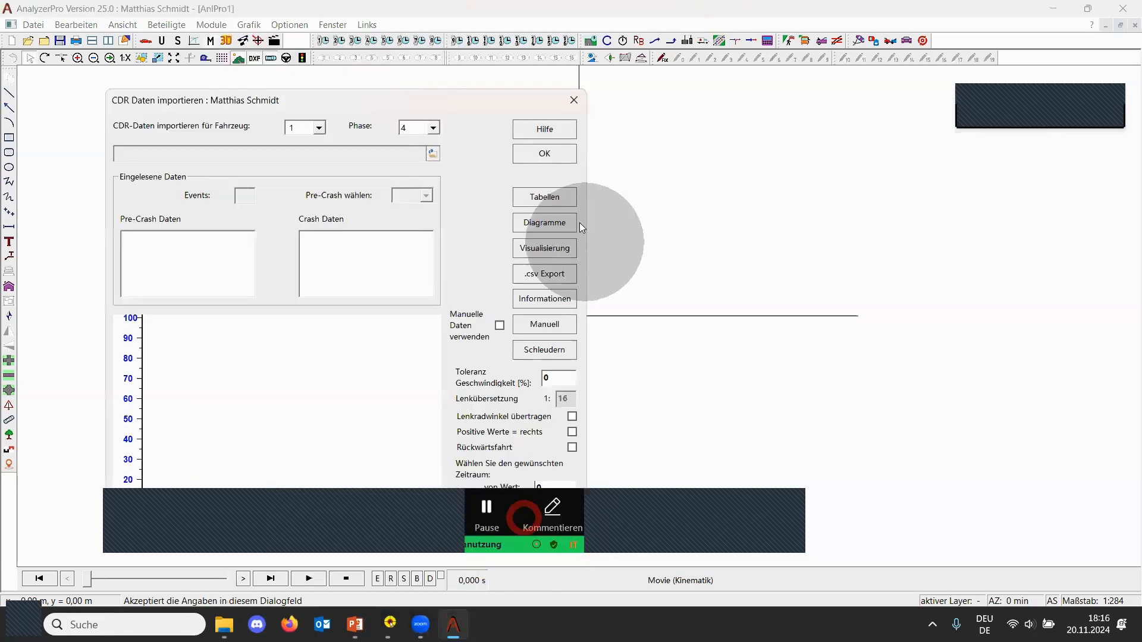
{"action": "left_click_drag", "start_coordinate": [365, 98], "coordinate": [486, 8]}
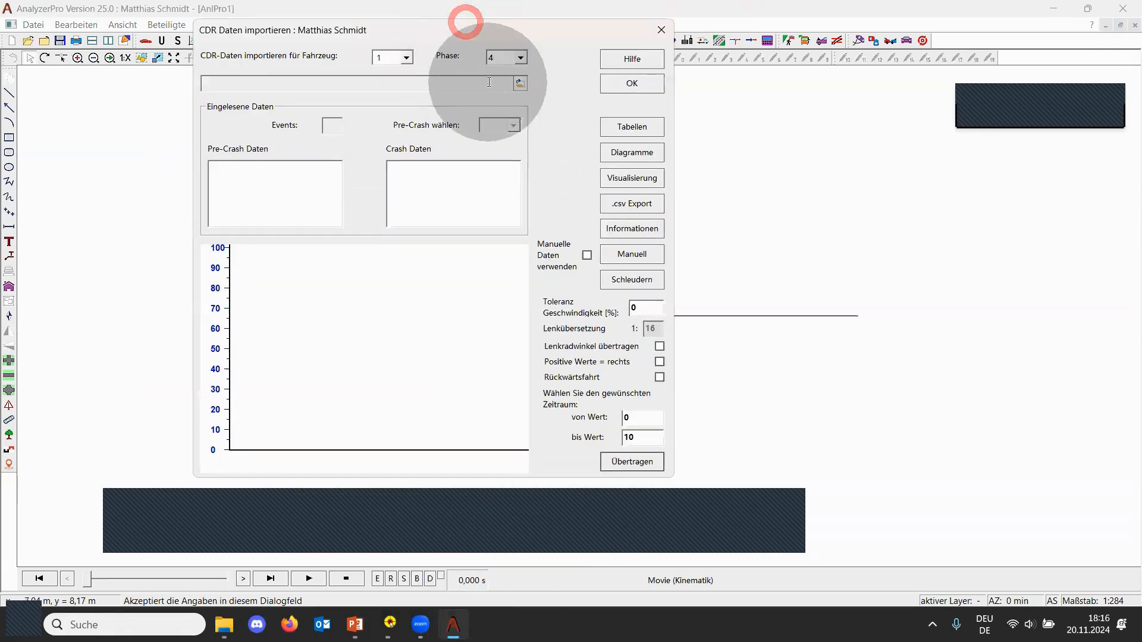
{"action": "left_click", "coordinate": [522, 85]}
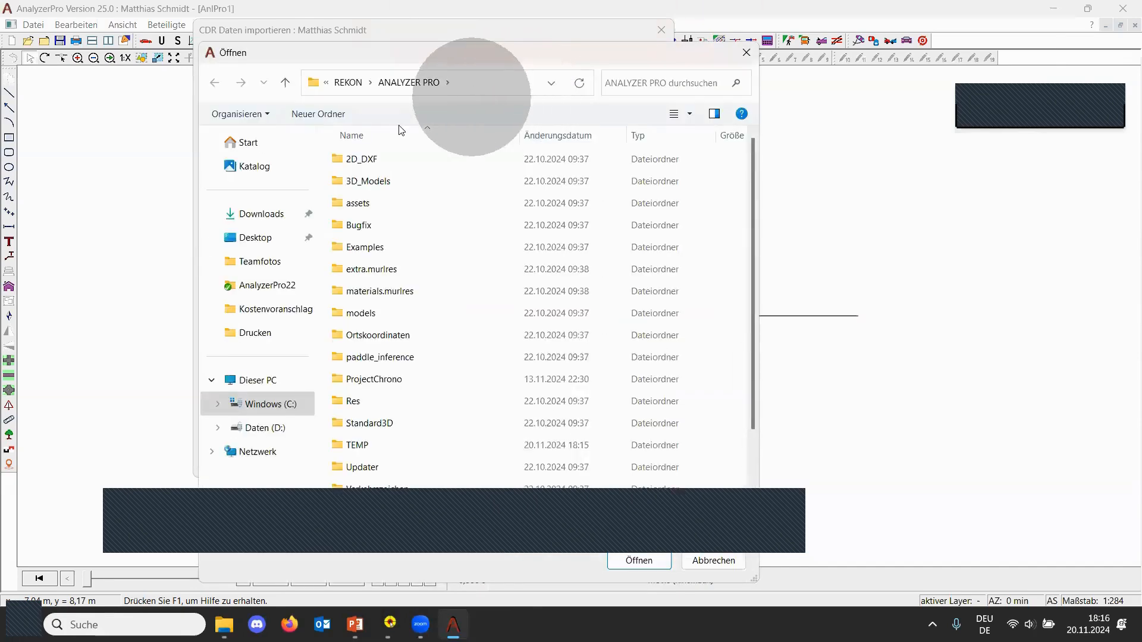
{"action": "left_click", "coordinate": [264, 217]}
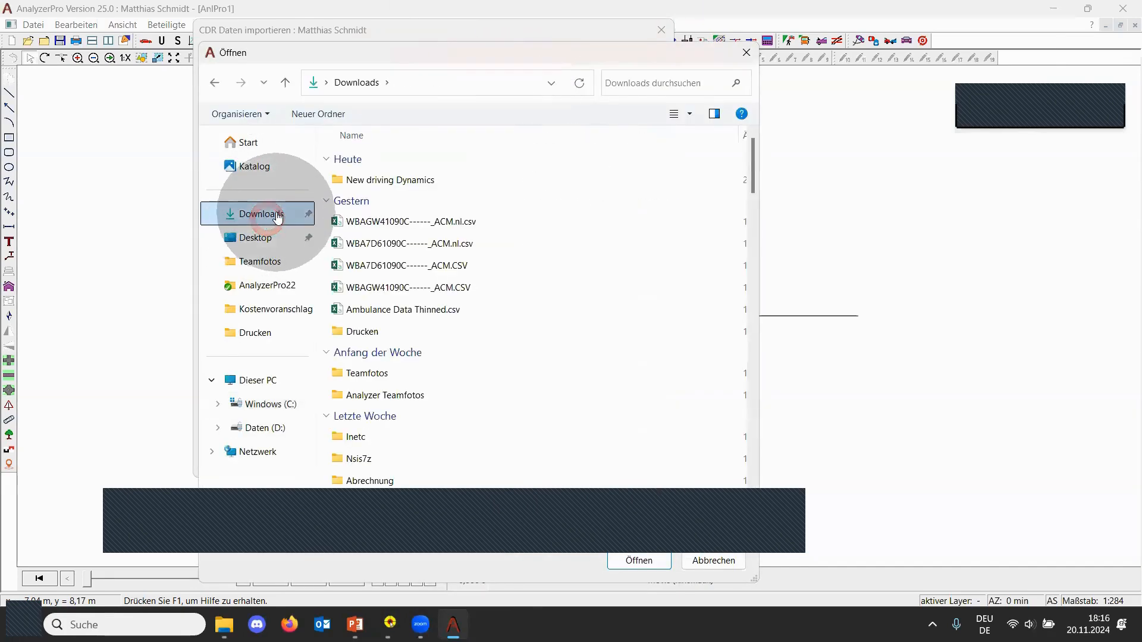
{"action": "left_click", "coordinate": [262, 238]}
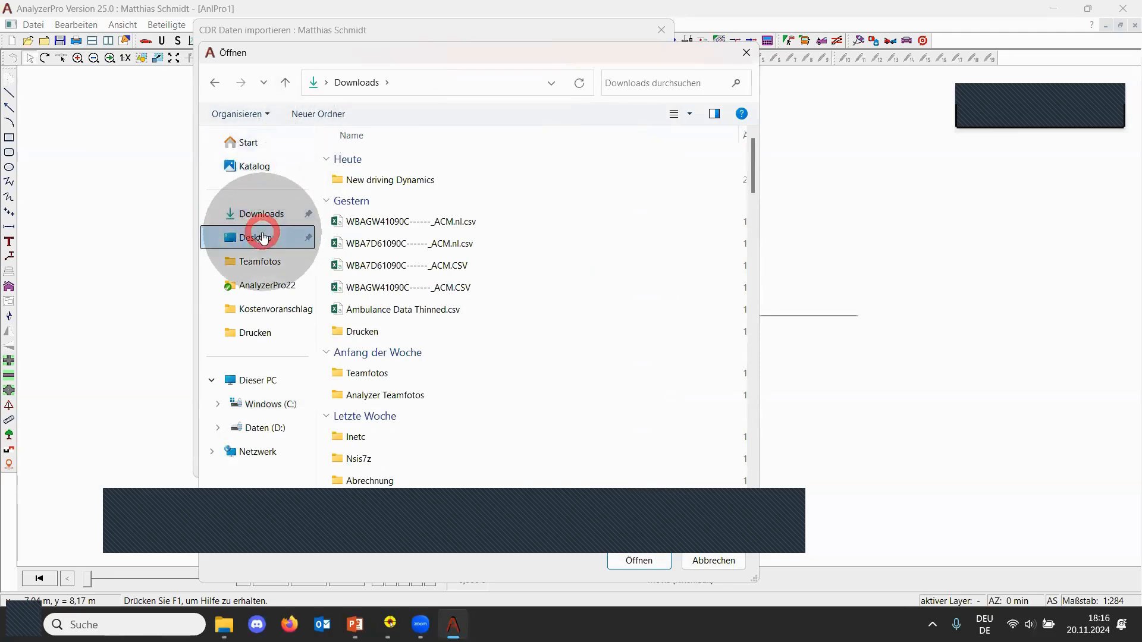
{"action": "double_click", "coordinate": [367, 162]}
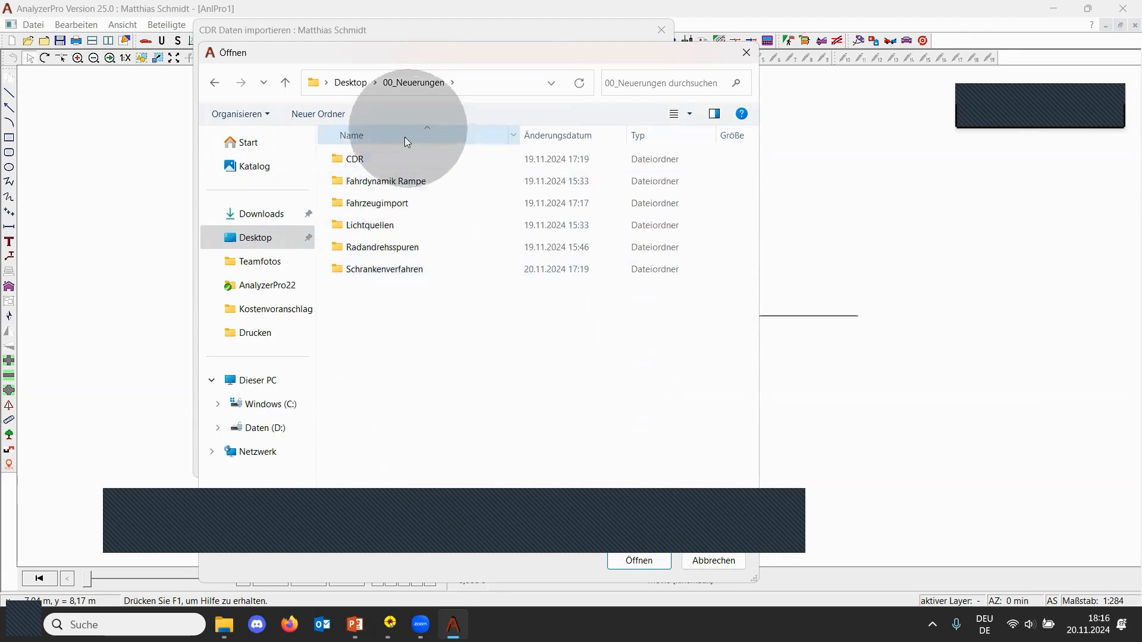
{"action": "double_click", "coordinate": [395, 158]}
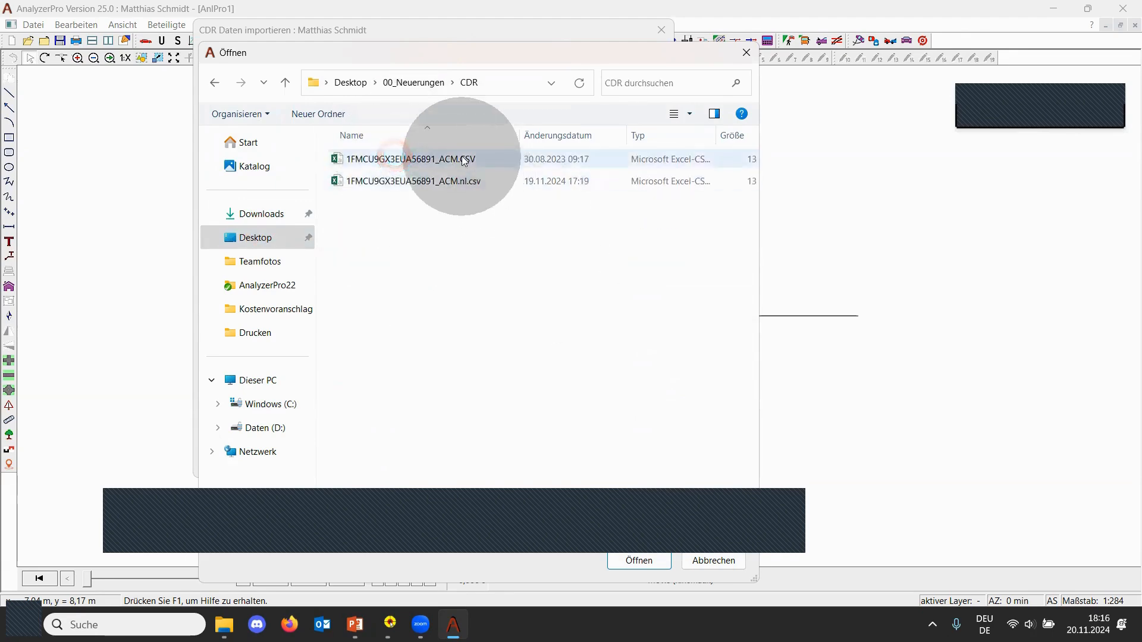
{"action": "double_click", "coordinate": [461, 157]}
{"action": "left_click", "coordinate": [548, 302]}
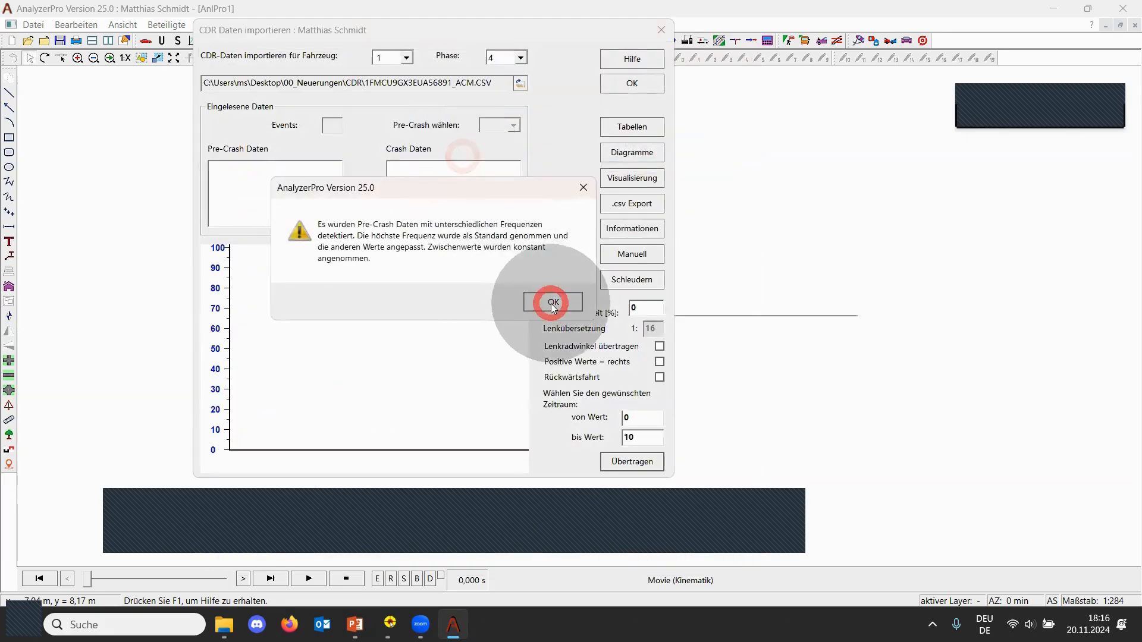
{"action": "left_click", "coordinate": [660, 29]}
{"action": "left_click", "coordinate": [1133, 25]}
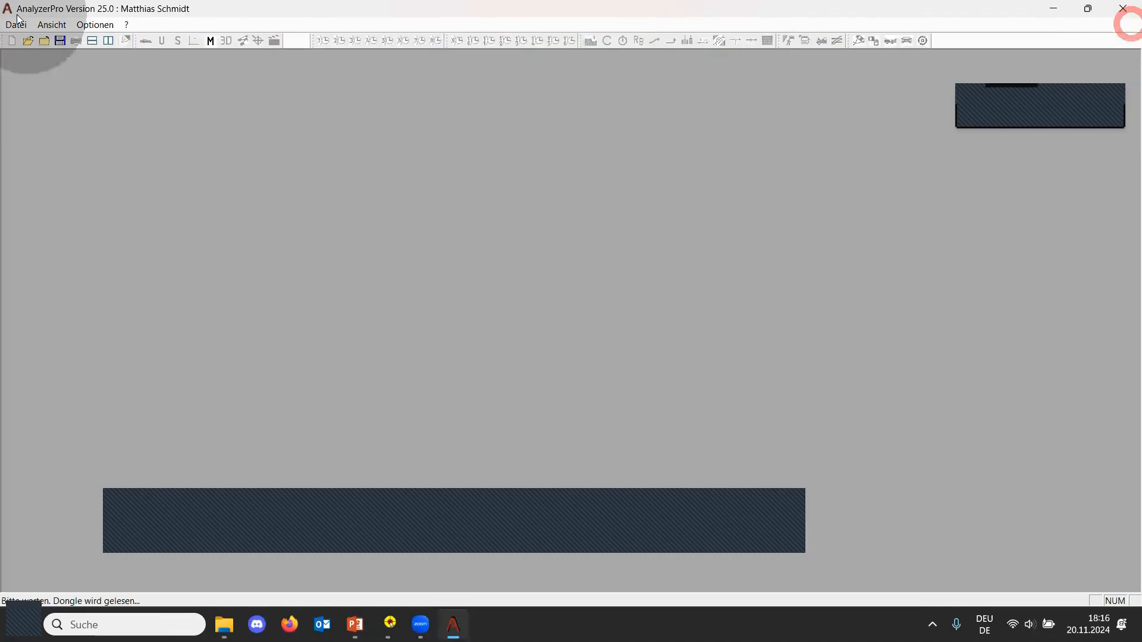
Set the program language to English in the general settings and apply the change.
{"action": "left_click", "coordinate": [95, 24]}
{"action": "left_click", "coordinate": [107, 48]}
{"action": "scroll", "coordinate": [572, 125], "scroll_direction": "down", "scroll_amount": 2}
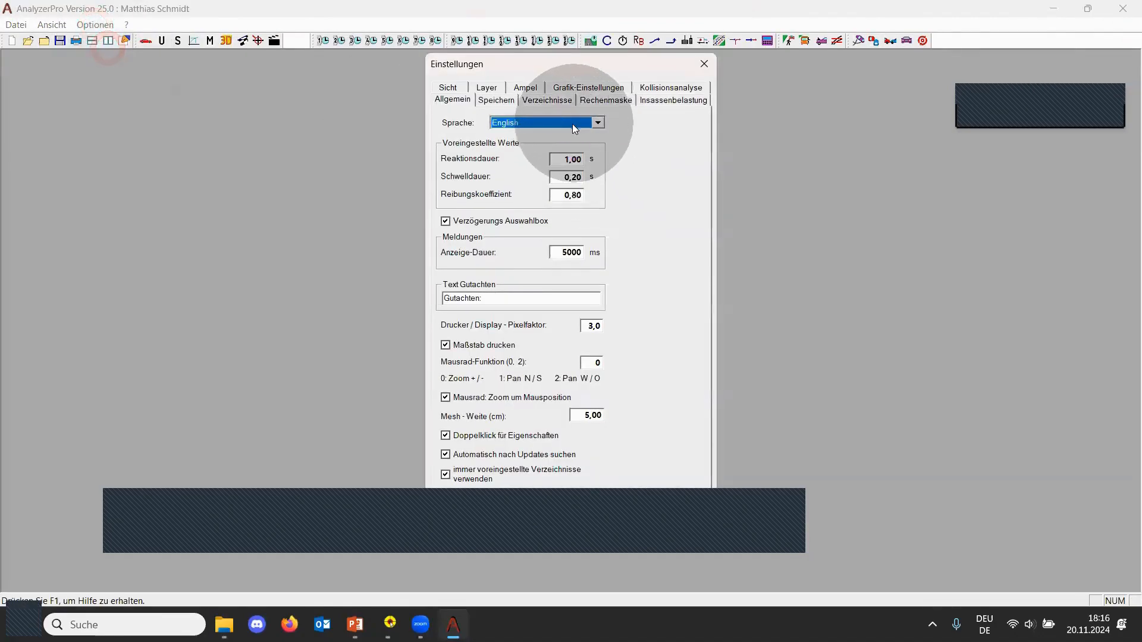
{"action": "left_click_drag", "start_coordinate": [606, 65], "coordinate": [584, 2]}
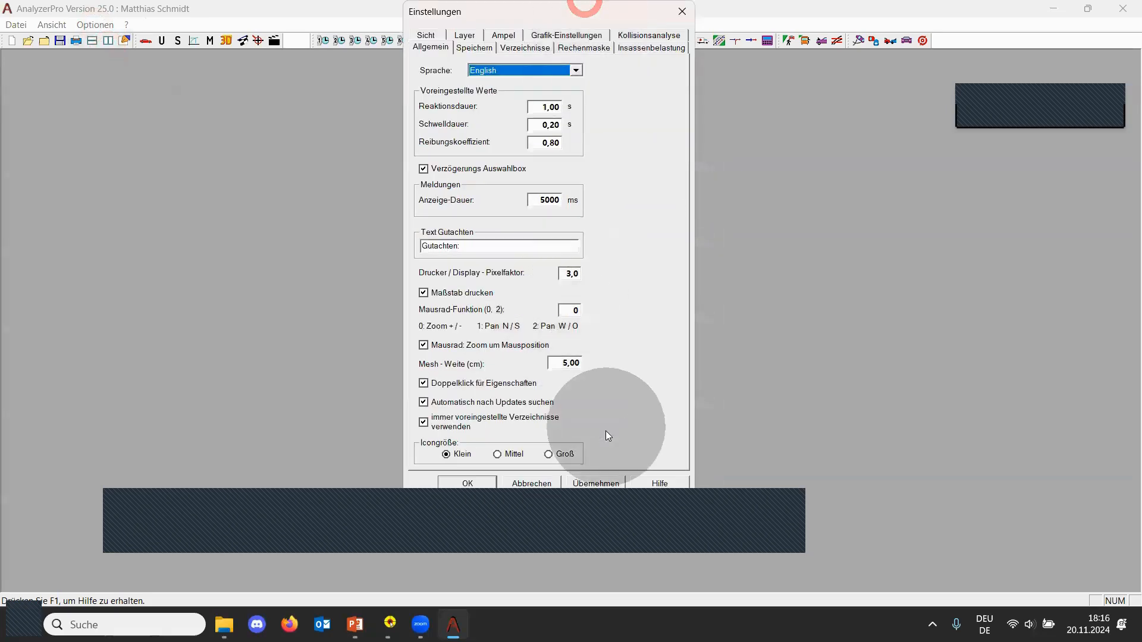
{"action": "left_click", "coordinate": [599, 482]}
{"action": "left_click", "coordinate": [467, 482]}
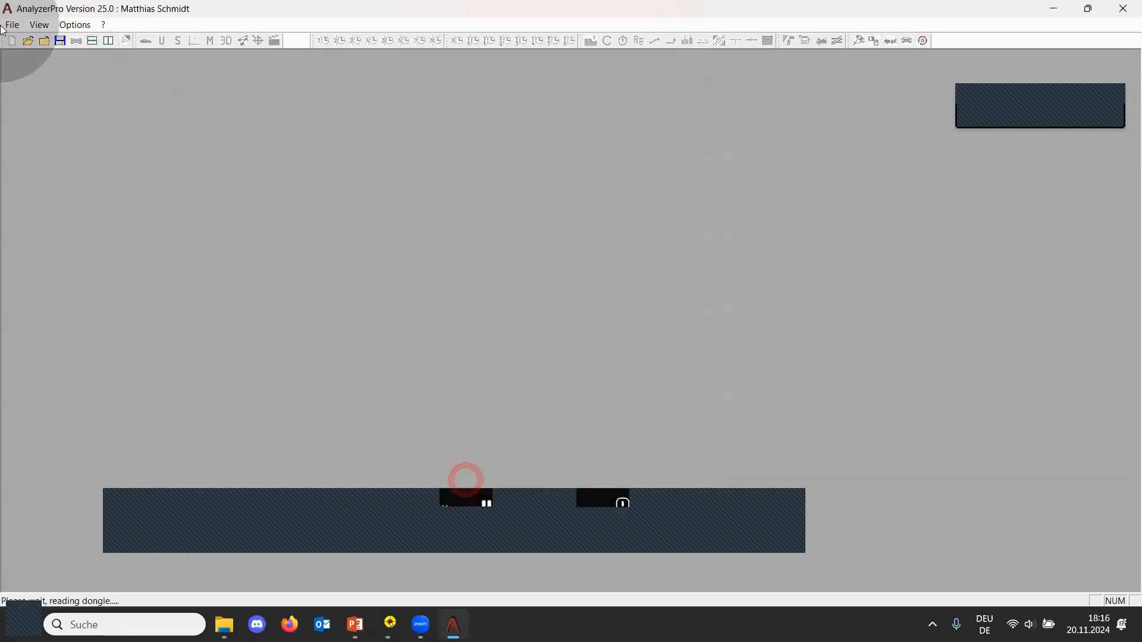
Create a new project and open the CDR data import among the driving data import modules.
{"action": "left_click", "coordinate": [11, 41]}
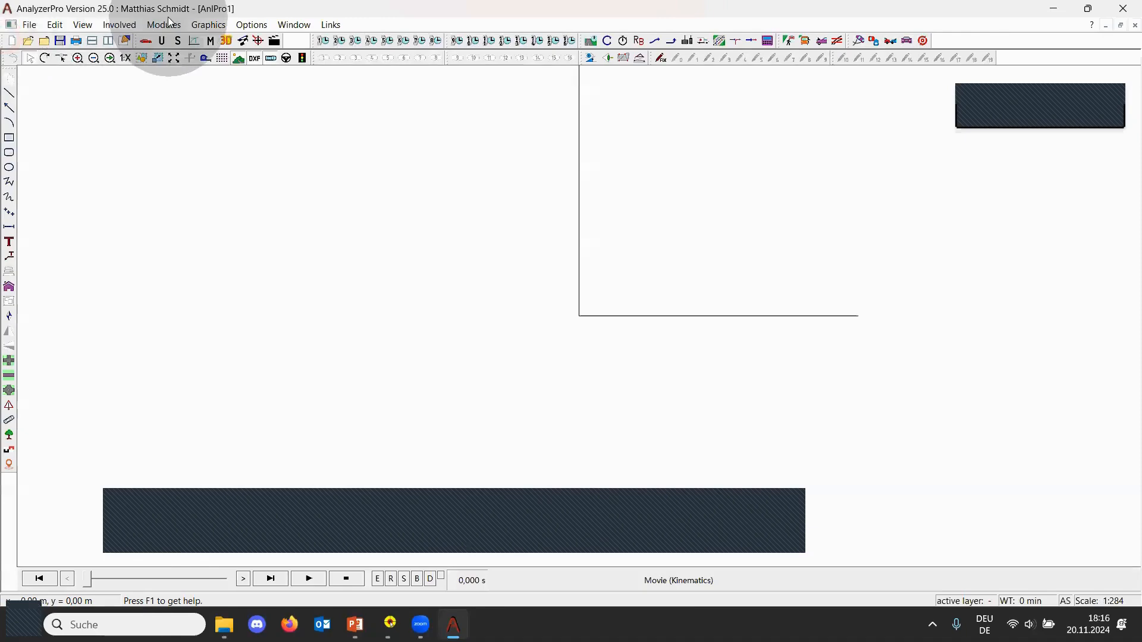
{"action": "left_click", "coordinate": [164, 24]}
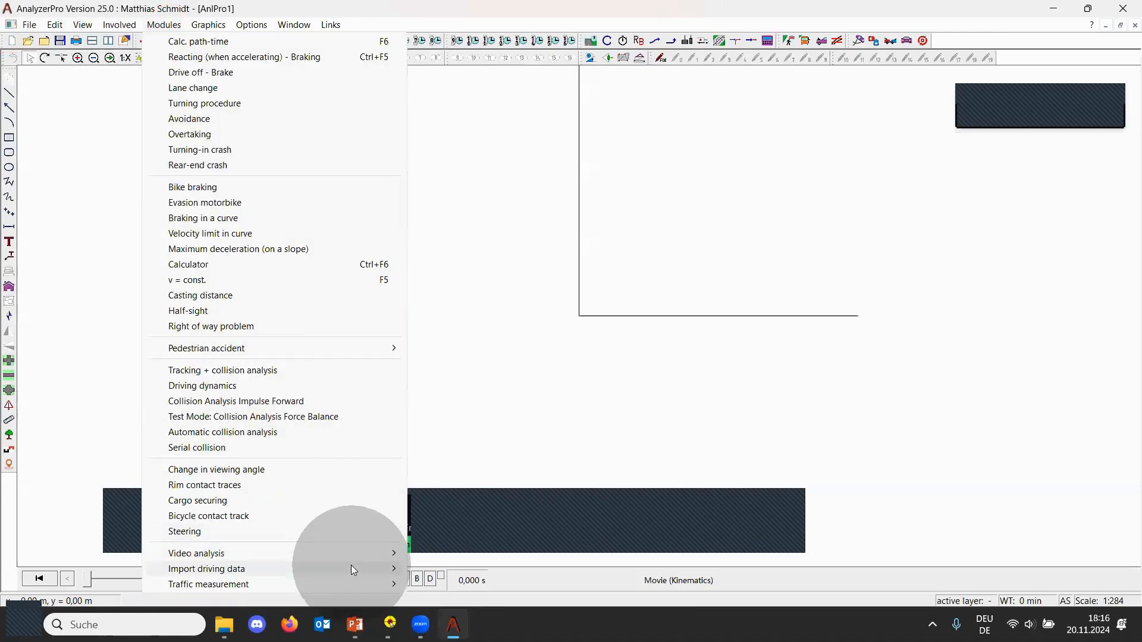
{"action": "mouse_move", "coordinate": [351, 568]}
{"action": "left_click", "coordinate": [469, 524]}
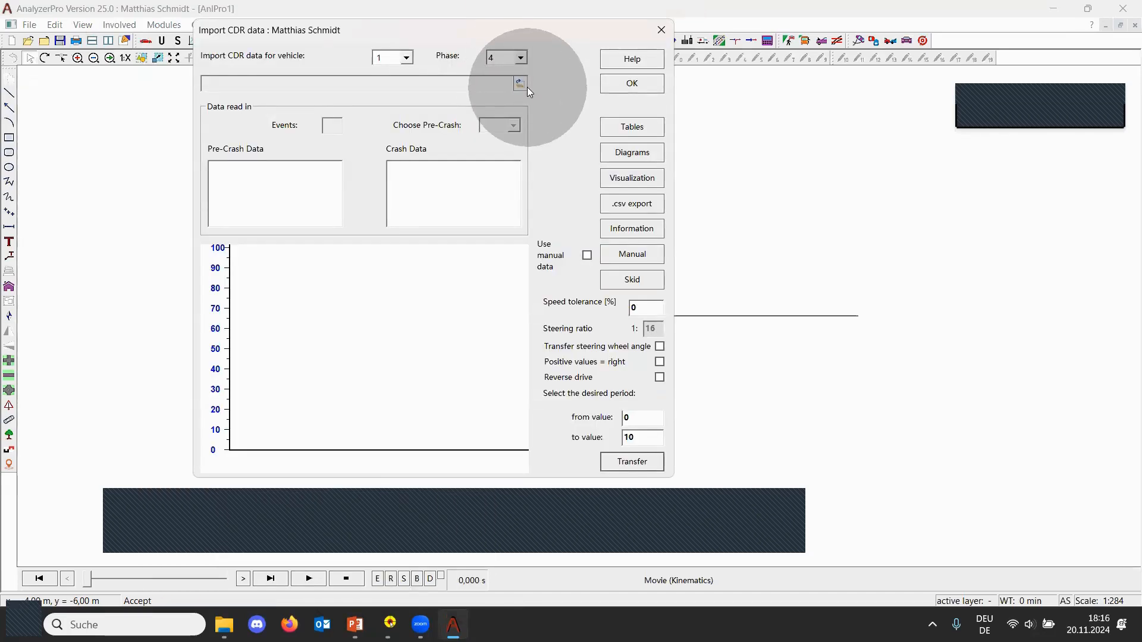
Load the _ACM.CSV file from the CDR folder for vehicle 1 and choose pre-crash event 1.
{"action": "left_click", "coordinate": [525, 86]}
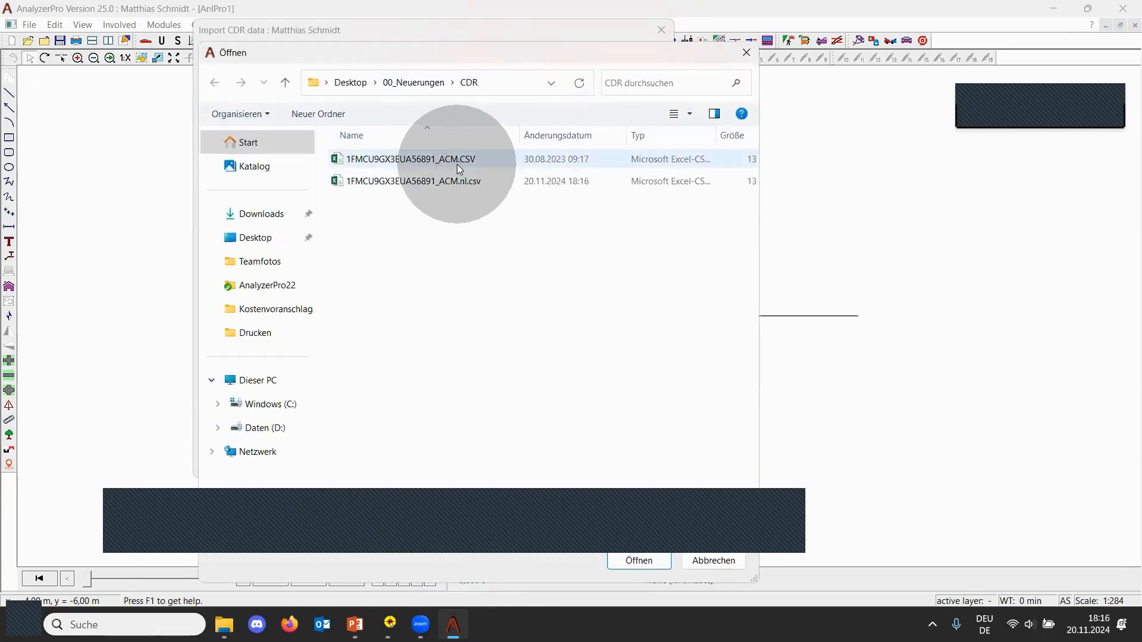
{"action": "double_click", "coordinate": [457, 160]}
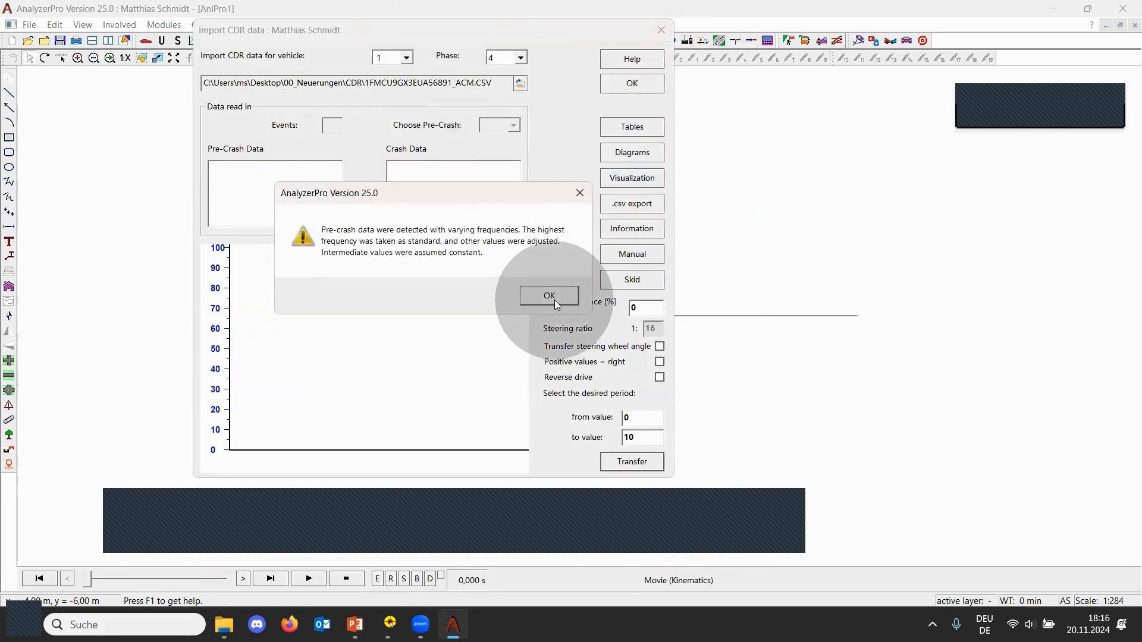
{"action": "left_click", "coordinate": [549, 296]}
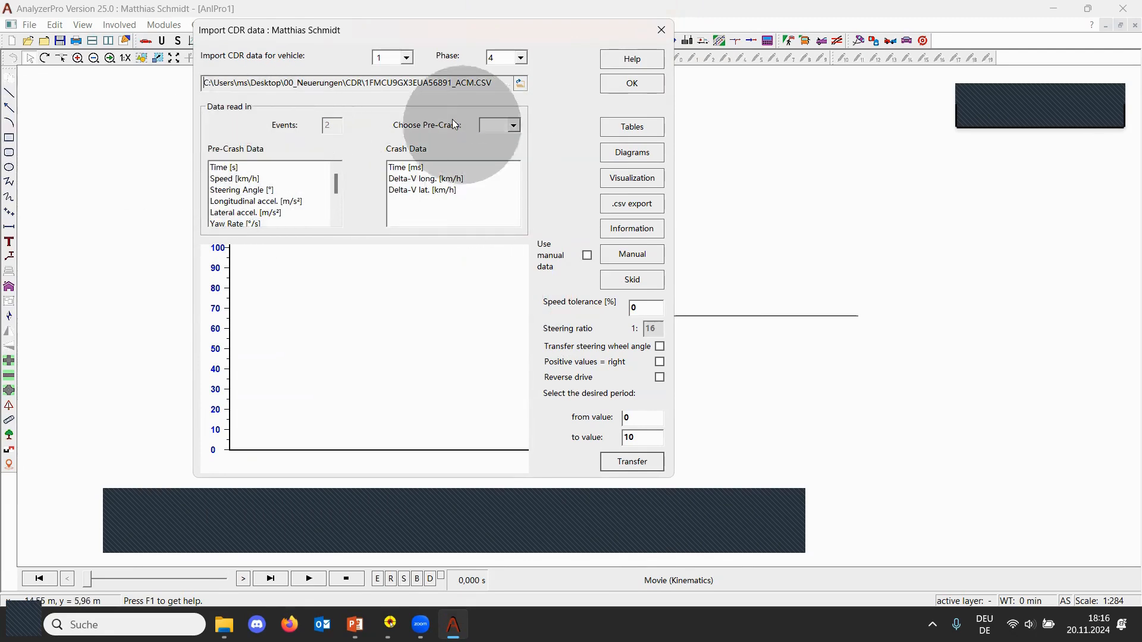
{"action": "left_click", "coordinate": [512, 125]}
{"action": "left_click", "coordinate": [498, 138]}
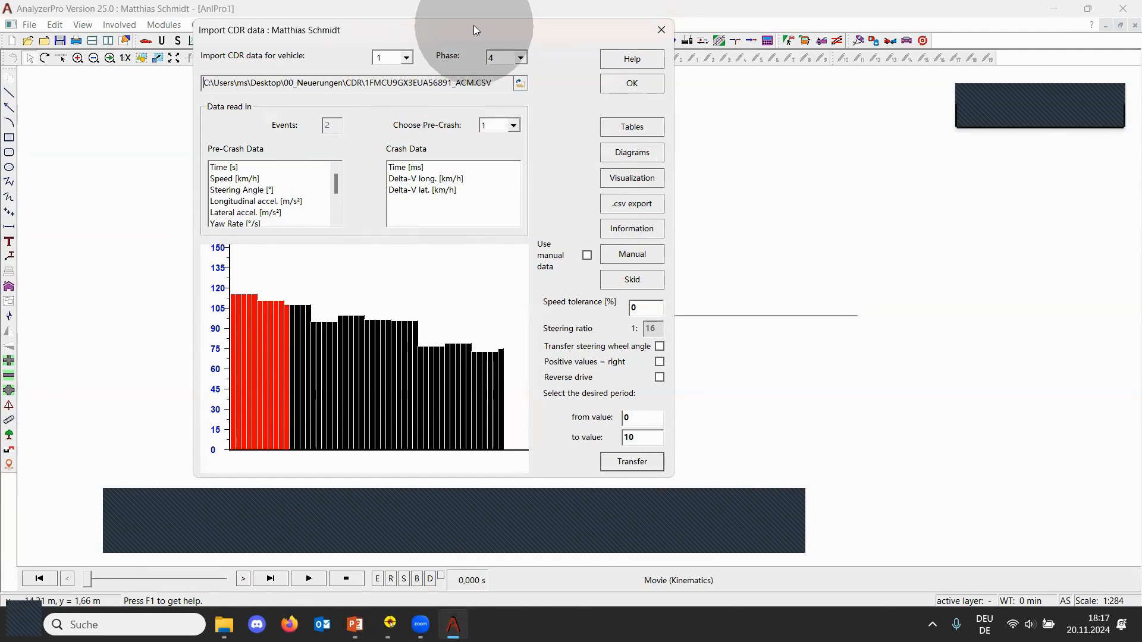
Review the time, speed, steering and acceleration values in the data table of pre-crash event 1, and close the table.
{"action": "left_click_drag", "start_coordinate": [473, 25], "coordinate": [395, 21]}
{"action": "left_click", "coordinate": [568, 124]}
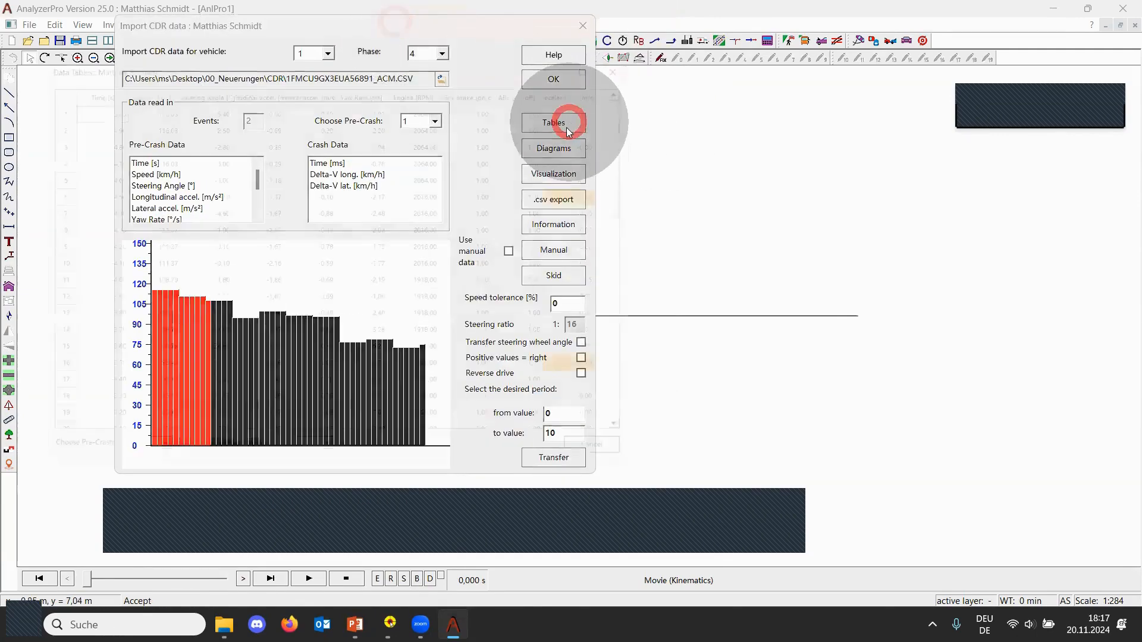
{"action": "scroll", "coordinate": [321, 213], "scroll_direction": "down", "scroll_amount": 7}
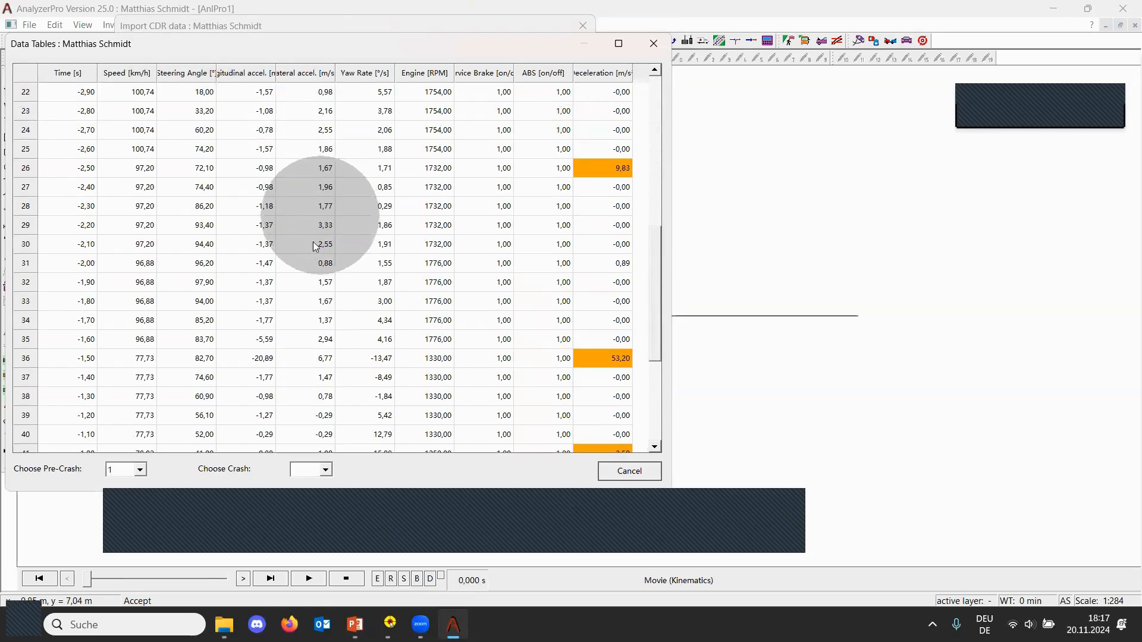
{"action": "scroll", "coordinate": [321, 241], "scroll_direction": "down", "scroll_amount": 4}
{"action": "scroll", "coordinate": [454, 148], "scroll_direction": "up", "scroll_amount": 6}
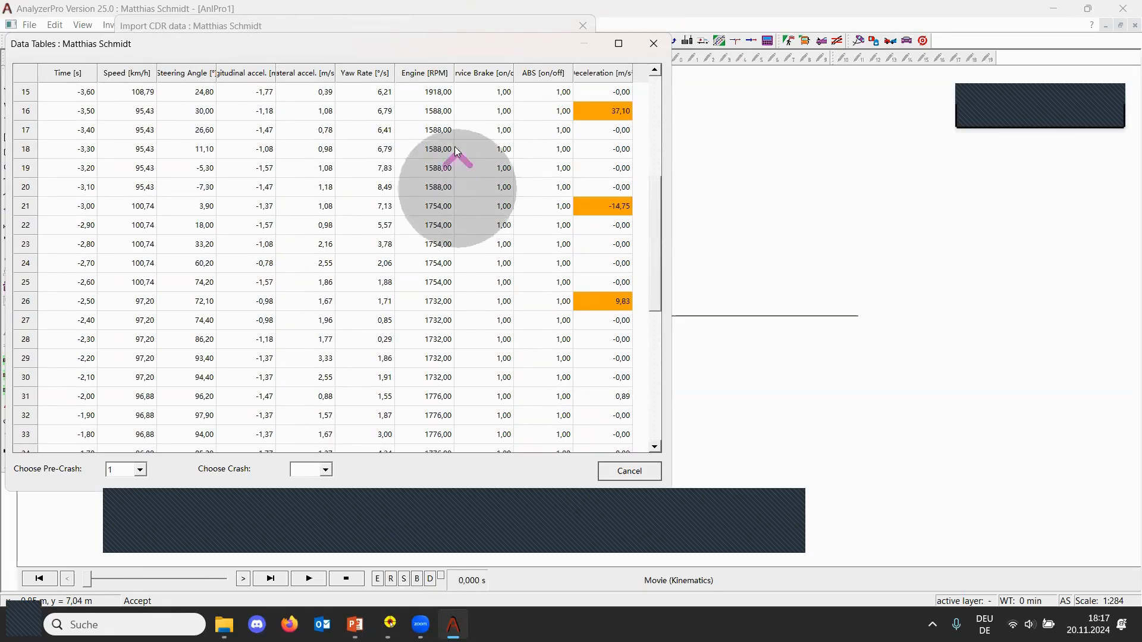
{"action": "left_click", "coordinate": [653, 43]}
Plot the longitudinal and lateral Delta-V curves of crash event 1 in a diagram, and close the diagram.
{"action": "left_click", "coordinate": [534, 151]}
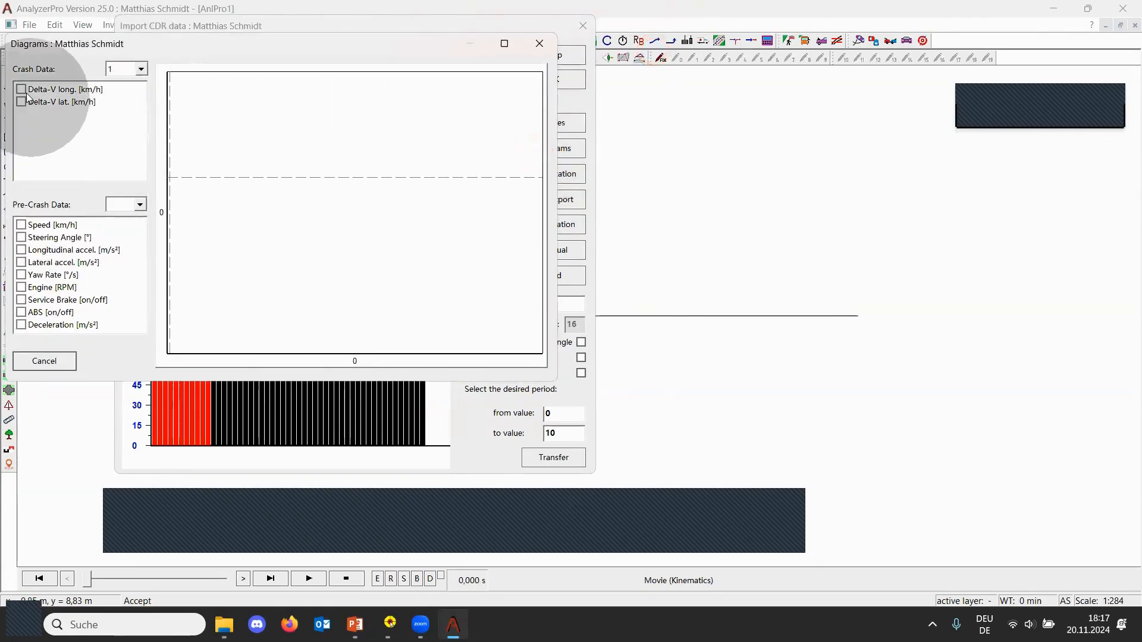
{"action": "left_click", "coordinate": [22, 89]}
{"action": "left_click", "coordinate": [21, 102]}
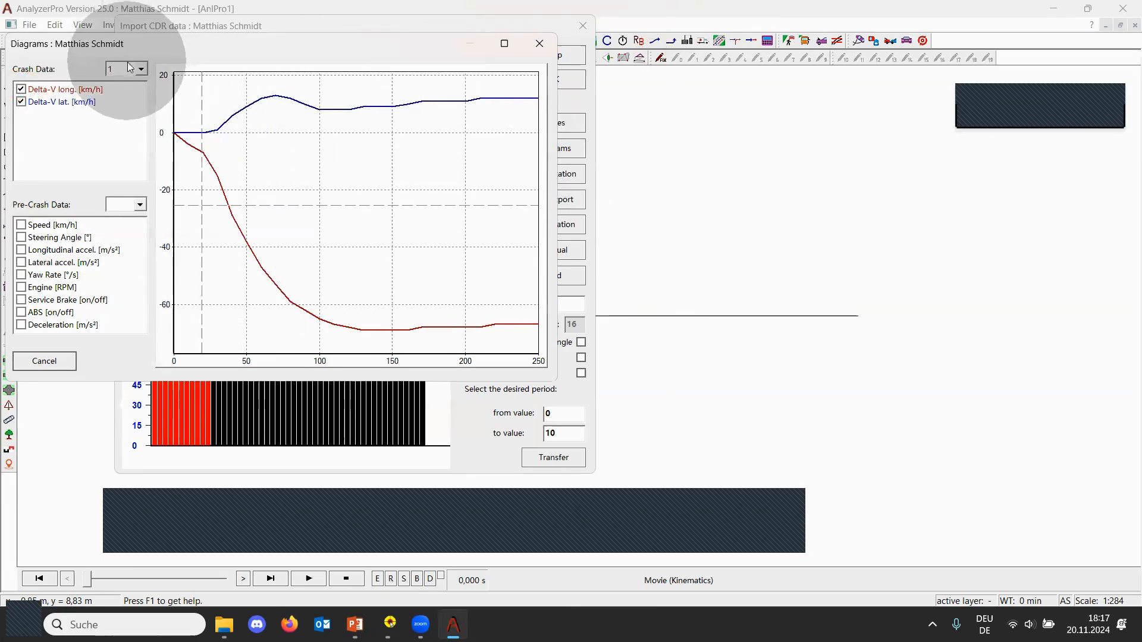
{"action": "scroll", "coordinate": [130, 67], "scroll_direction": "down", "scroll_amount": 1}
{"action": "scroll", "coordinate": [130, 67], "scroll_direction": "up", "scroll_amount": 1}
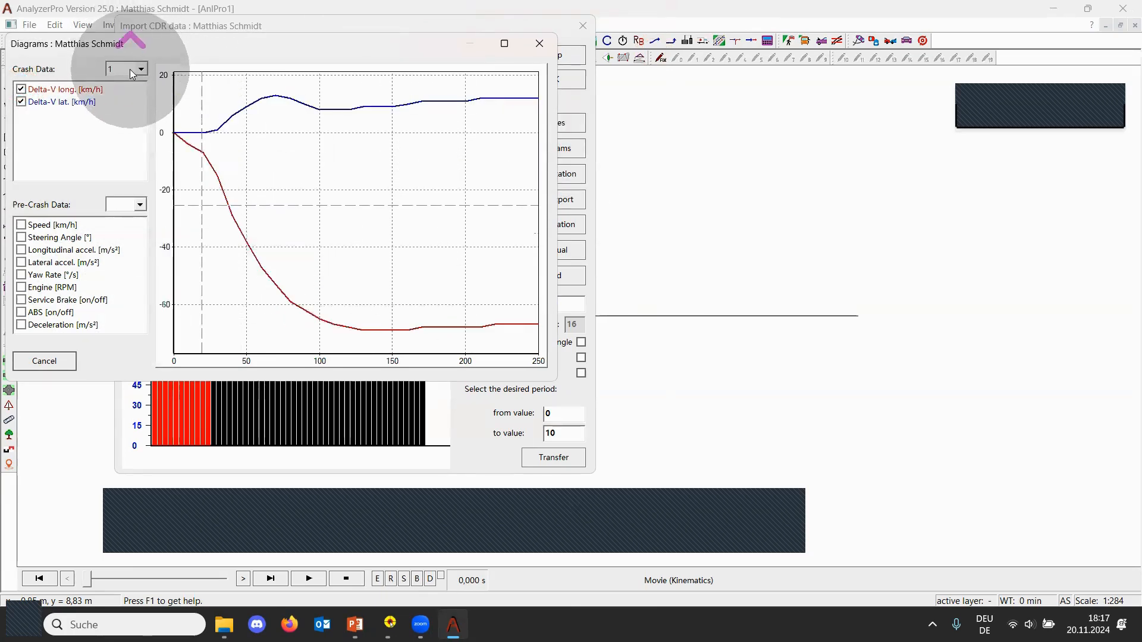
{"action": "left_click", "coordinate": [548, 45]}
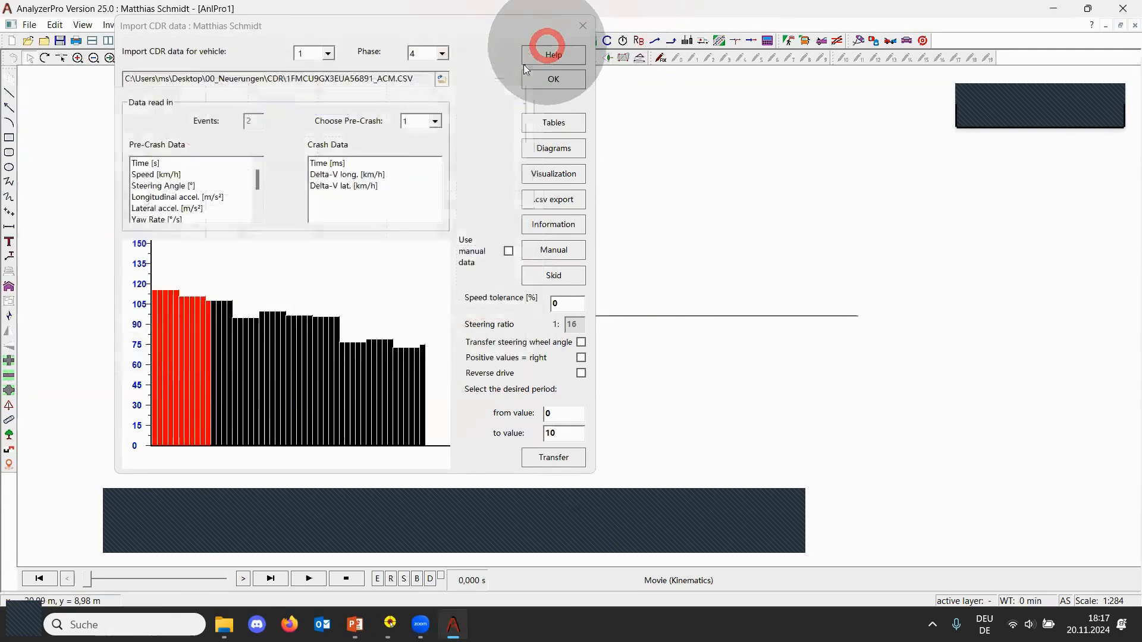
Visualize pre-crash event 1 with speedometer, rev counter, steering wheel and pedals, scrub through its timeline, and close the visualization.
{"action": "left_click", "coordinate": [557, 176]}
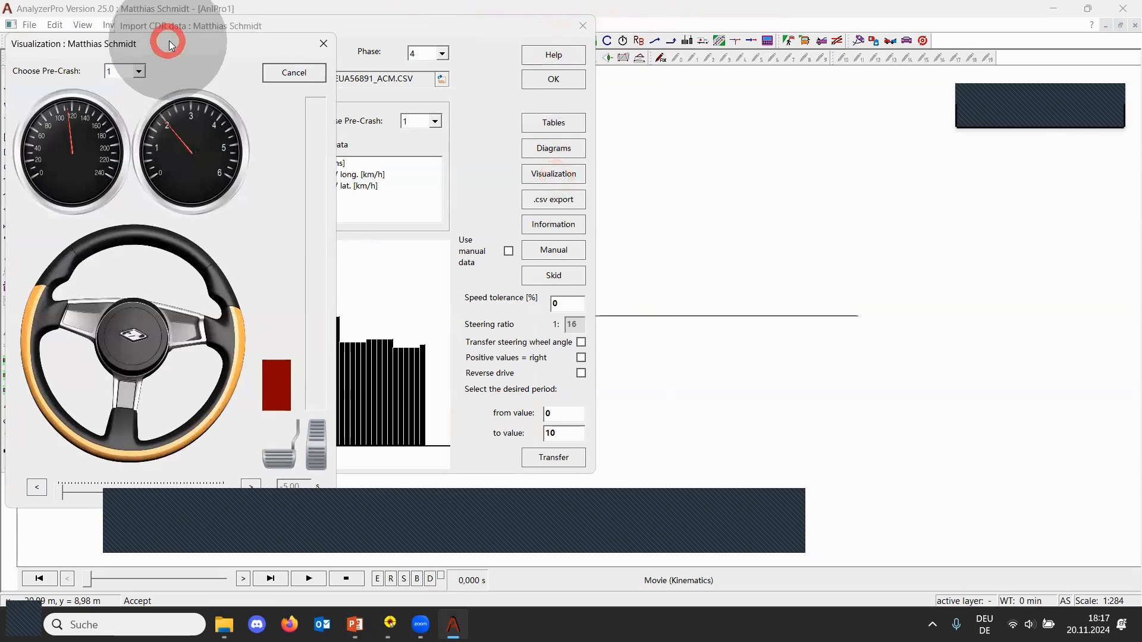
{"action": "left_click_drag", "start_coordinate": [170, 45], "coordinate": [437, 14]}
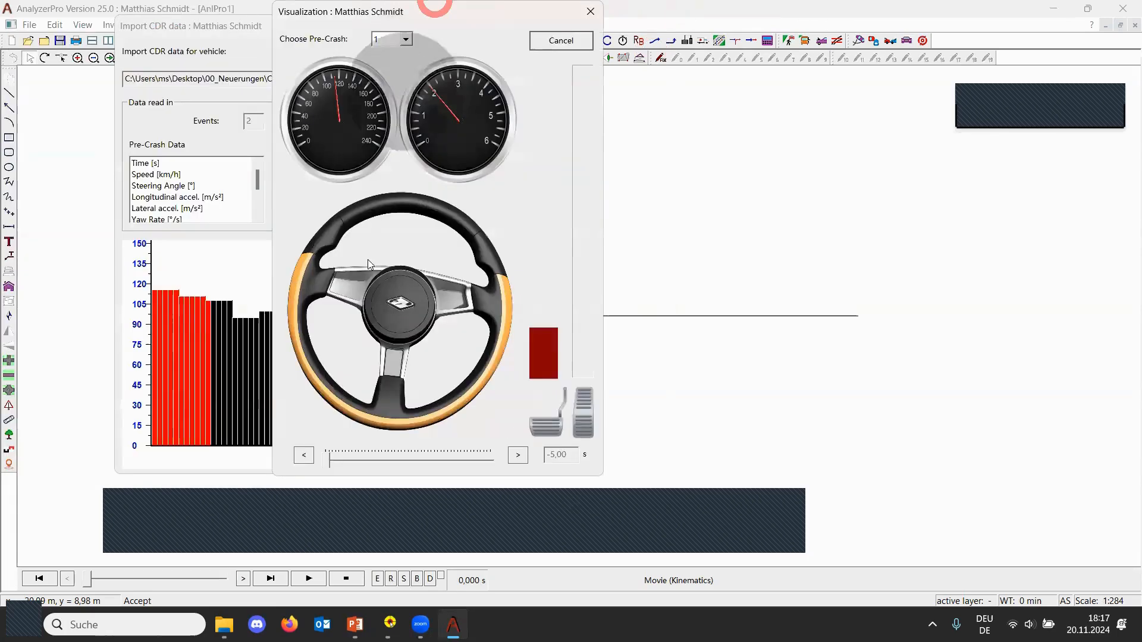
{"action": "left_click", "coordinate": [329, 462]}
{"action": "left_click_drag", "start_coordinate": [331, 463], "coordinate": [442, 448]}
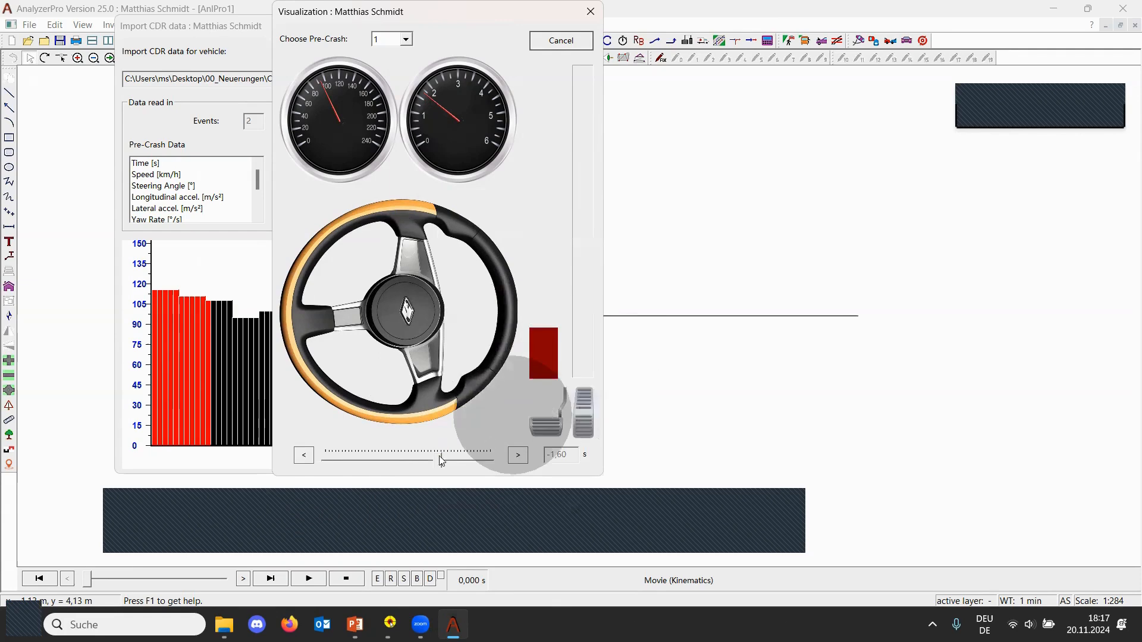
{"action": "left_click_drag", "start_coordinate": [439, 455], "coordinate": [366, 380]}
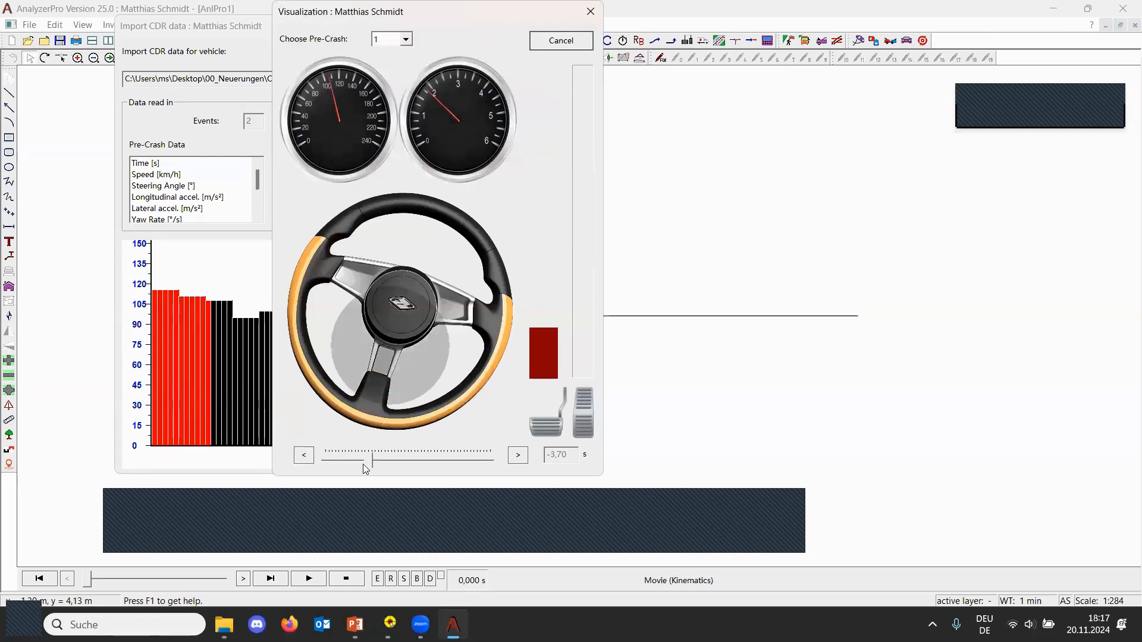
{"action": "mouse_move", "coordinate": [360, 463]}
{"action": "left_mouse_down"}
{"action": "mouse_move", "coordinate": [432, 461]}
{"action": "mouse_move", "coordinate": [369, 453]}
{"action": "left_mouse_up"}
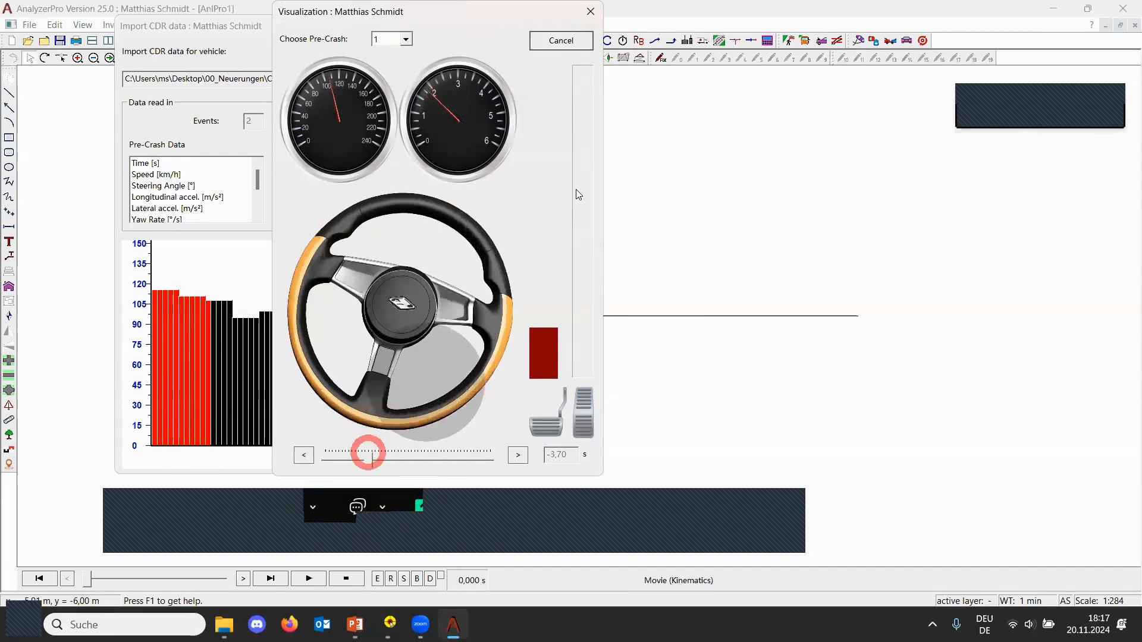
{"action": "left_click", "coordinate": [590, 12]}
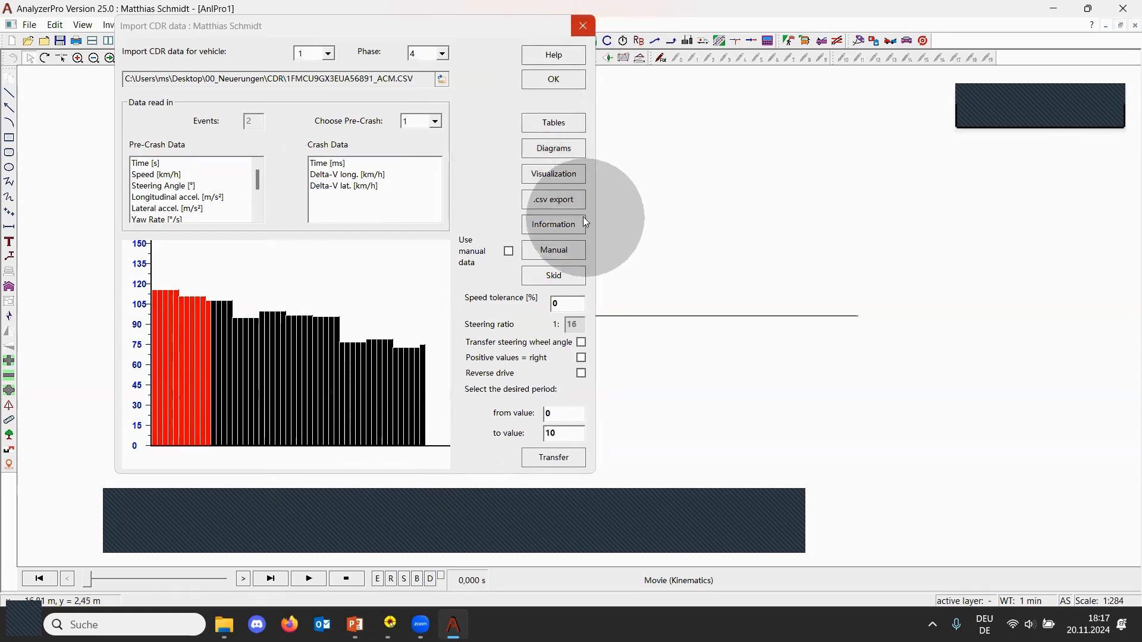
Create an empty manual data table at 2 Hz and fill it with a copy of pre-crash 1.
{"action": "left_click", "coordinate": [553, 250]}
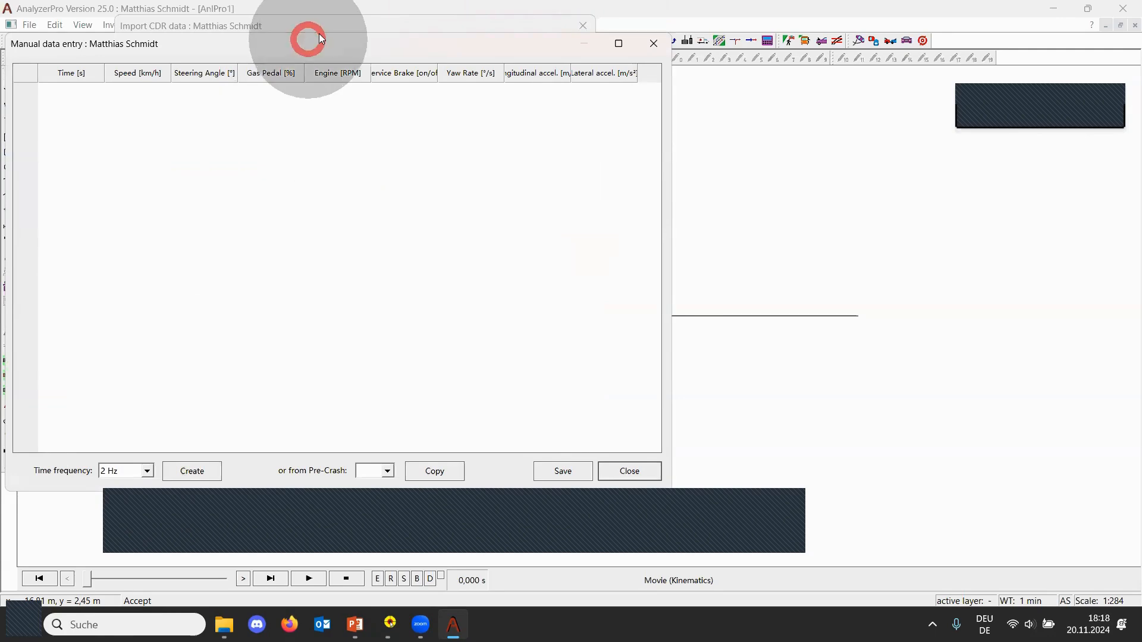
{"action": "left_click_drag", "start_coordinate": [321, 39], "coordinate": [360, 24]}
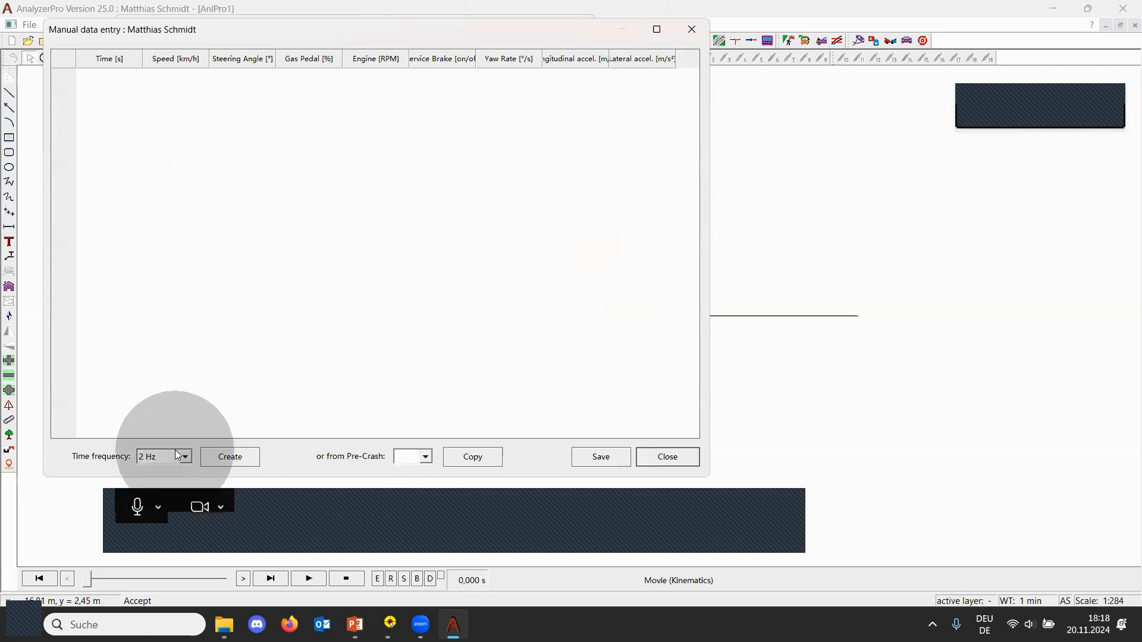
{"action": "left_click", "coordinate": [232, 457]}
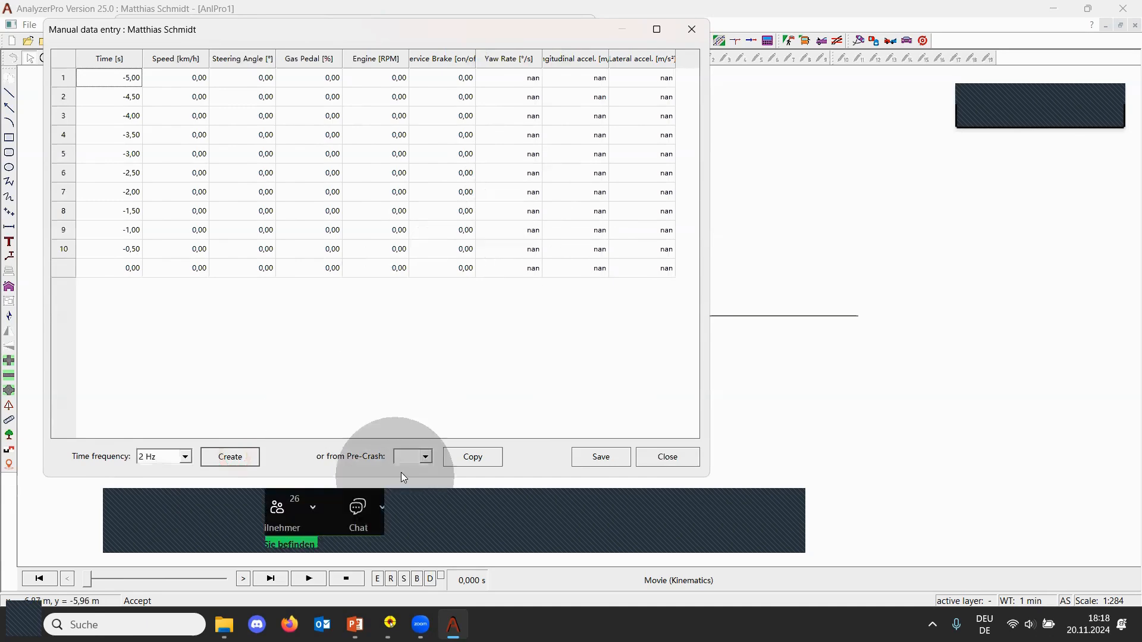
{"action": "left_click", "coordinate": [426, 457]}
{"action": "left_click", "coordinate": [426, 466]}
{"action": "left_click", "coordinate": [473, 457]}
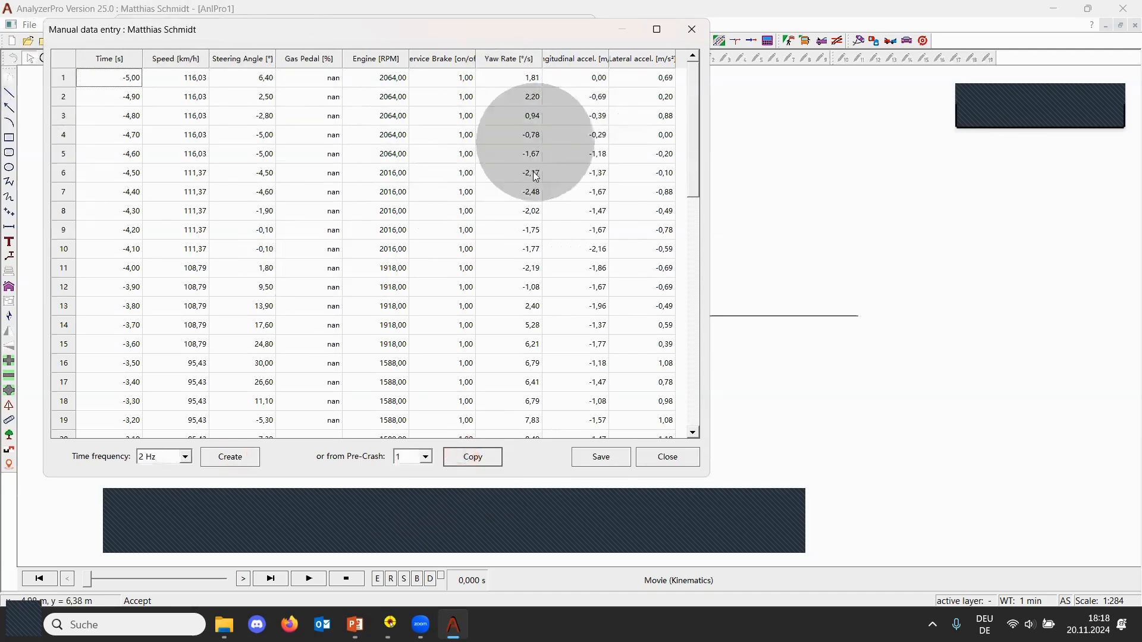
Look through the speed, steering, yaw rate and acceleration rows of the manual data table, and close it without saving.
{"action": "scroll", "coordinate": [458, 261], "scroll_direction": "down", "scroll_amount": 6}
{"action": "scroll", "coordinate": [458, 262], "scroll_direction": "up", "scroll_amount": 6}
{"action": "scroll", "coordinate": [452, 255], "scroll_direction": "down", "scroll_amount": 12}
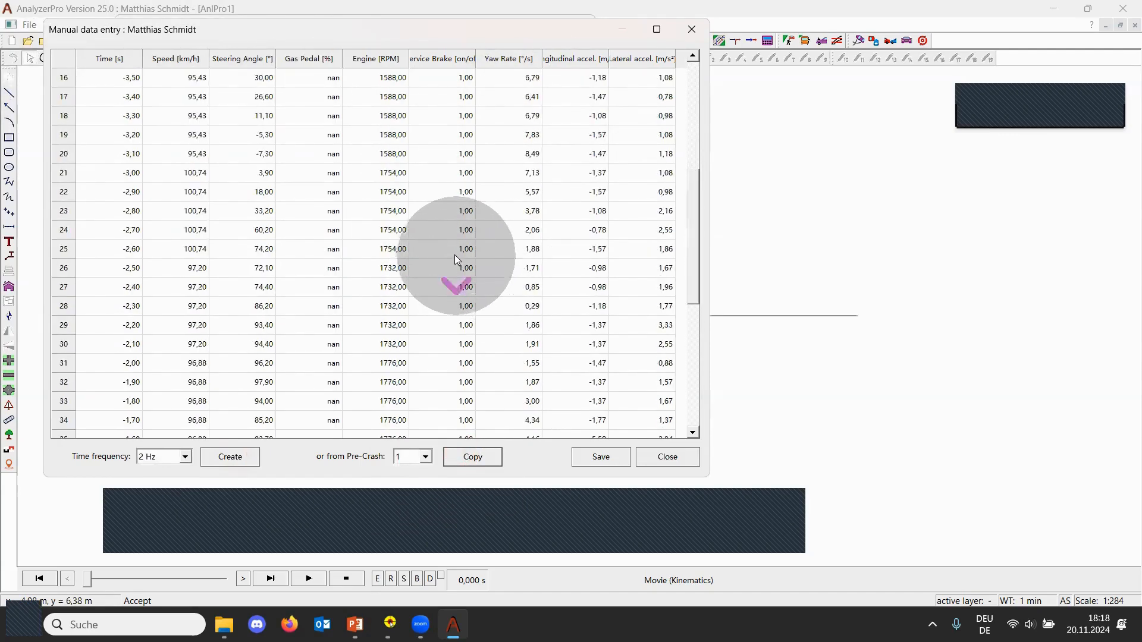
{"action": "scroll", "coordinate": [448, 252], "scroll_direction": "up", "scroll_amount": 8}
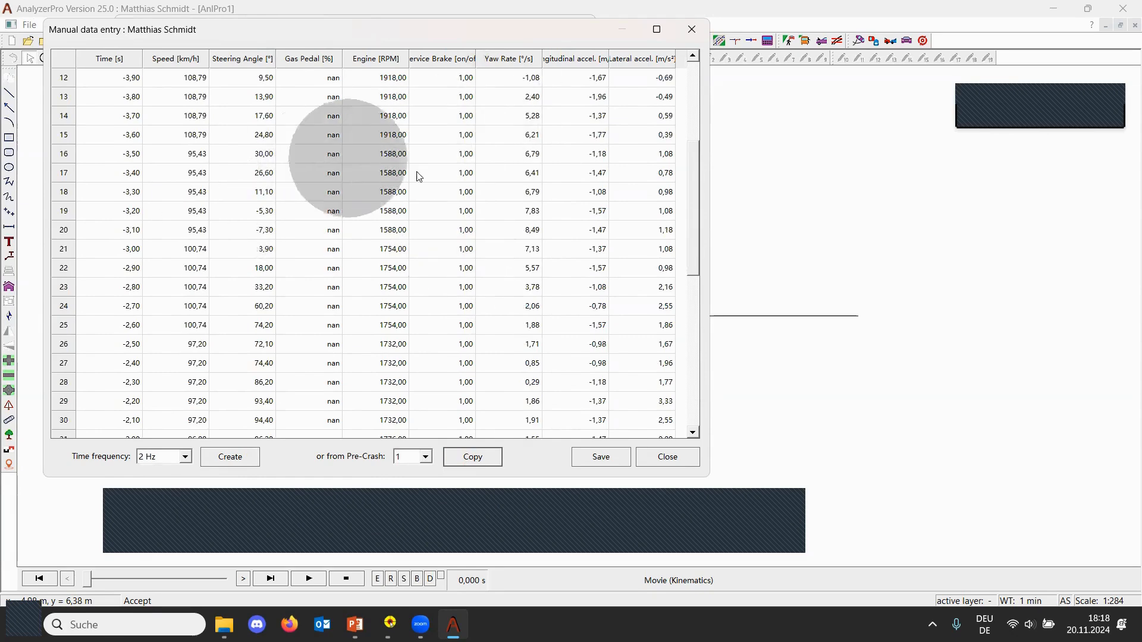
{"action": "scroll", "coordinate": [421, 172], "scroll_direction": "up", "scroll_amount": 4}
{"action": "scroll", "coordinate": [360, 175], "scroll_direction": "down", "scroll_amount": 3}
{"action": "scroll", "coordinate": [361, 176], "scroll_direction": "down", "scroll_amount": 4}
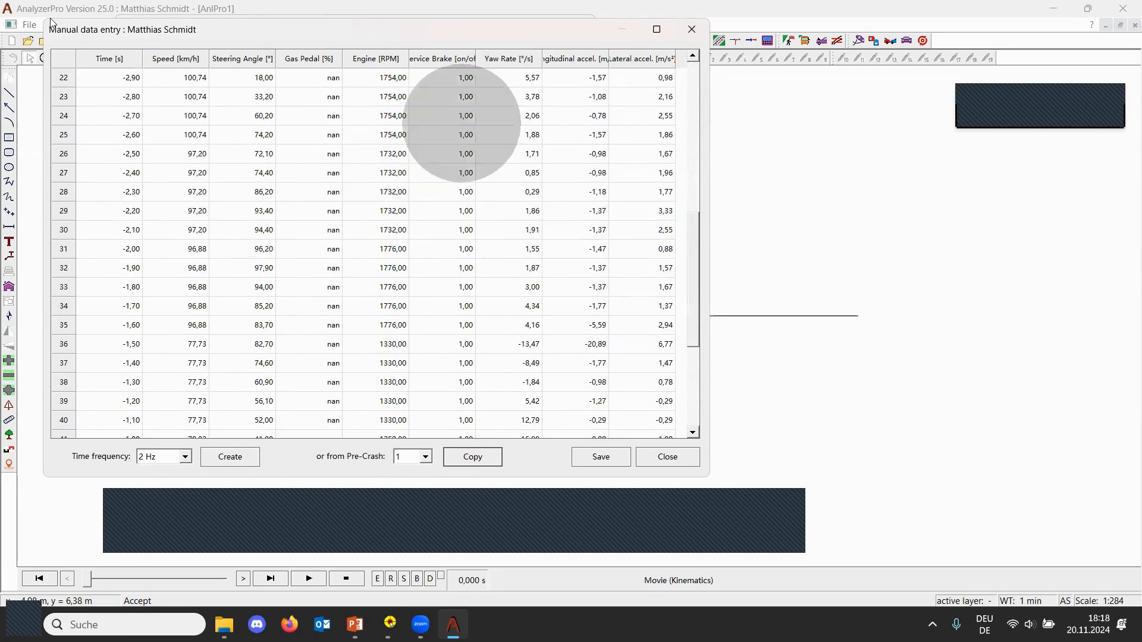
{"action": "left_click", "coordinate": [699, 29]}
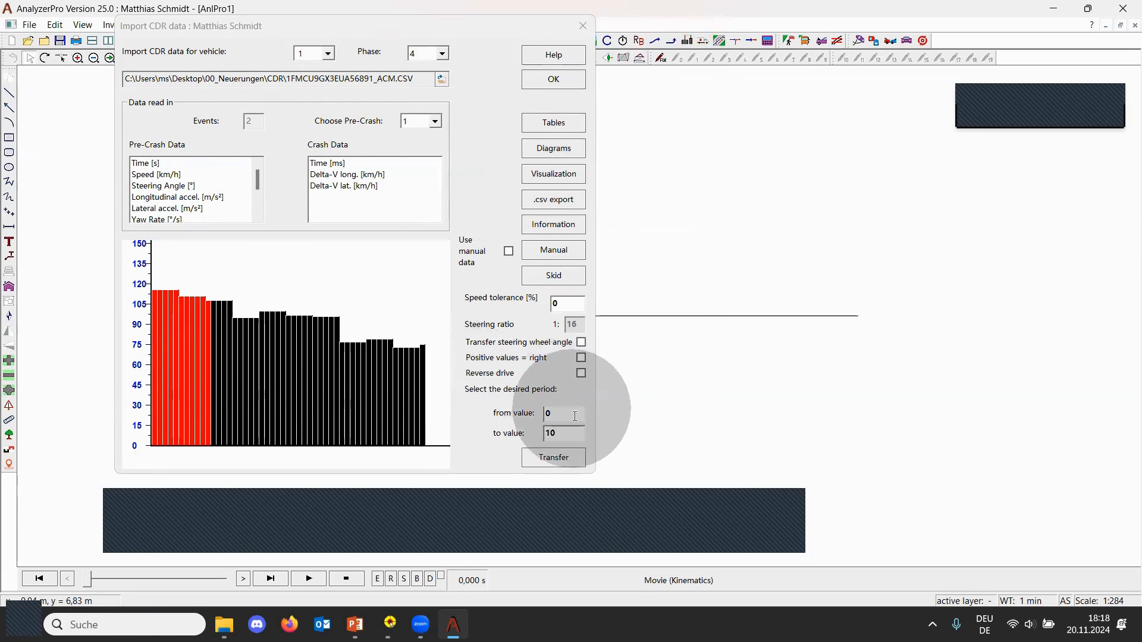
Set the period from value 0 to 50, include the steering wheel angle, and transfer the pre-crash data to vehicle 1.
{"action": "left_click", "coordinate": [570, 433]}
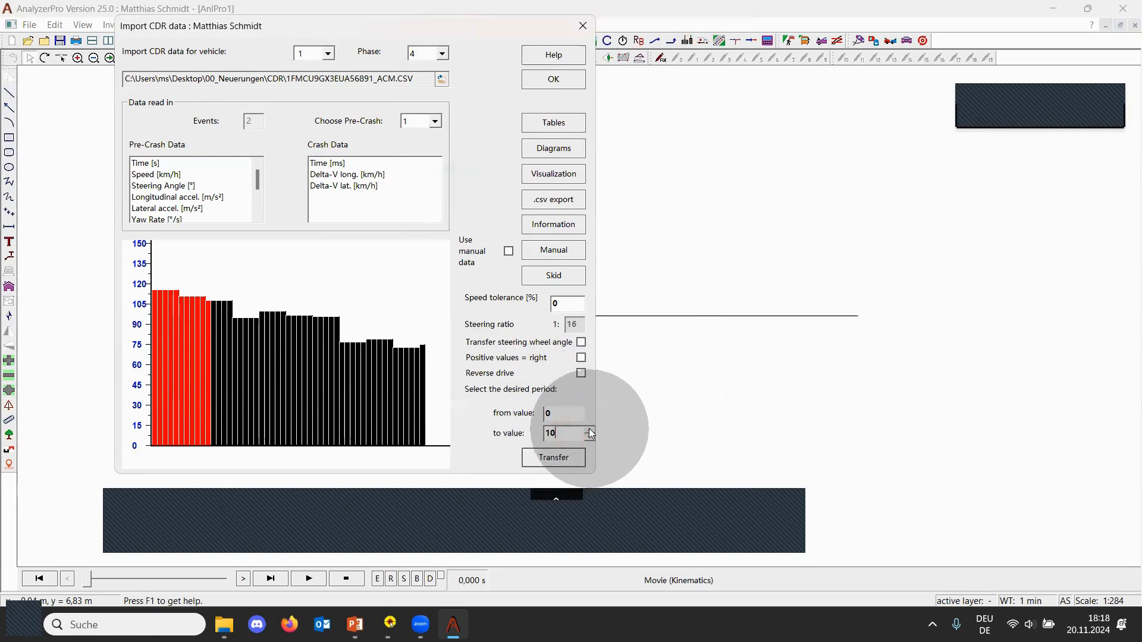
{"action": "left_click", "coordinate": [588, 429]}
{"action": "left_click", "coordinate": [589, 429]}
{"action": "left_click", "coordinate": [589, 429]}
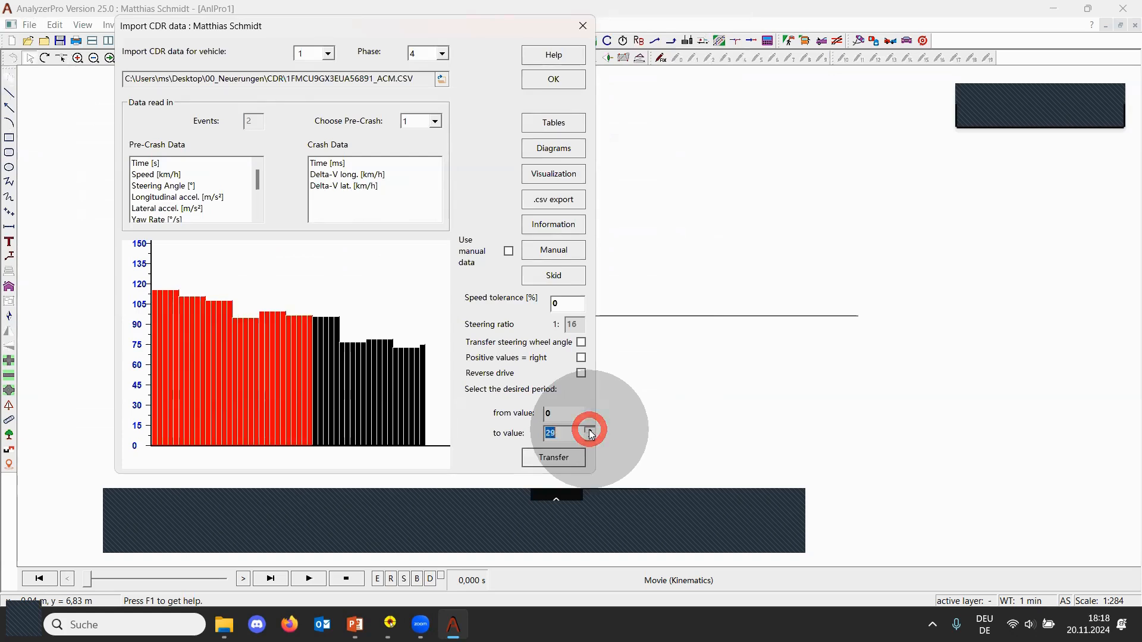
{"action": "left_click", "coordinate": [581, 342]}
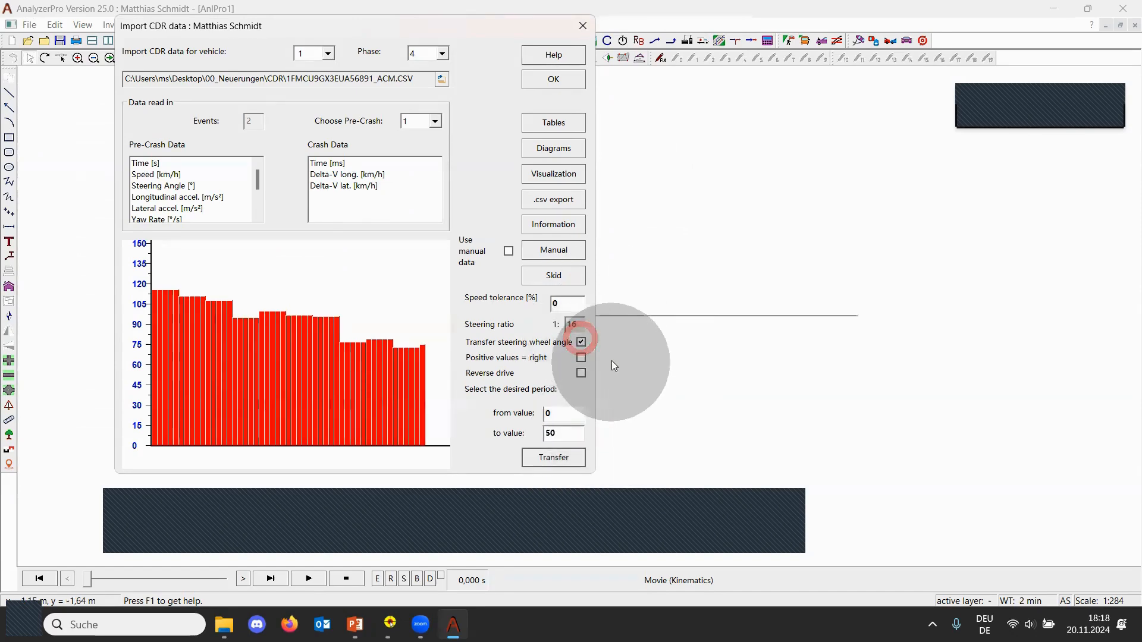
{"action": "left_click", "coordinate": [550, 458]}
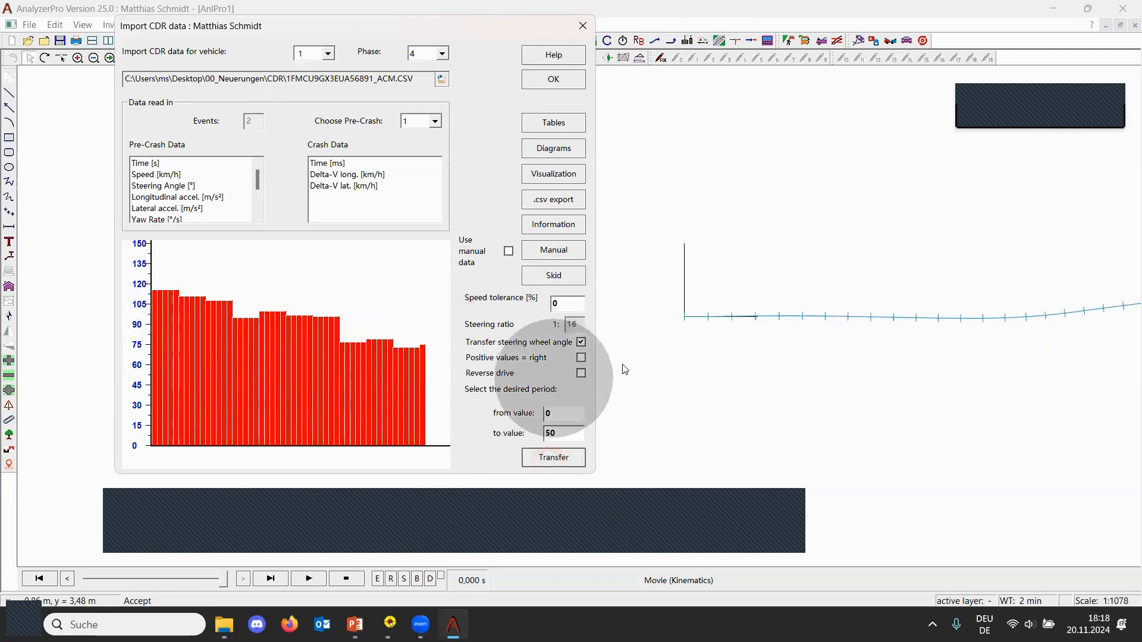
{"action": "scroll", "coordinate": [787, 281], "scroll_direction": "down", "scroll_amount": 3}
{"action": "scroll", "coordinate": [967, 136], "scroll_direction": "up", "scroll_amount": 2}
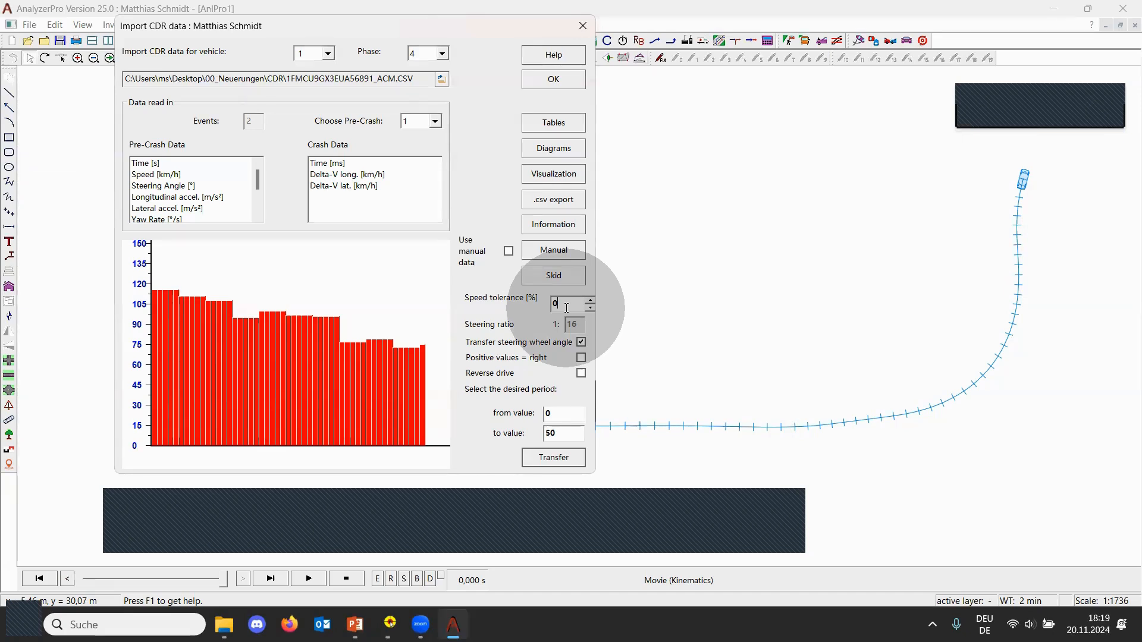
Try speed tolerances such as -5 % and 4 % on the pre-crash speeds, and reset the tolerance to 0 %.
{"action": "scroll", "coordinate": [566, 307], "scroll_direction": "down", "scroll_amount": 2}
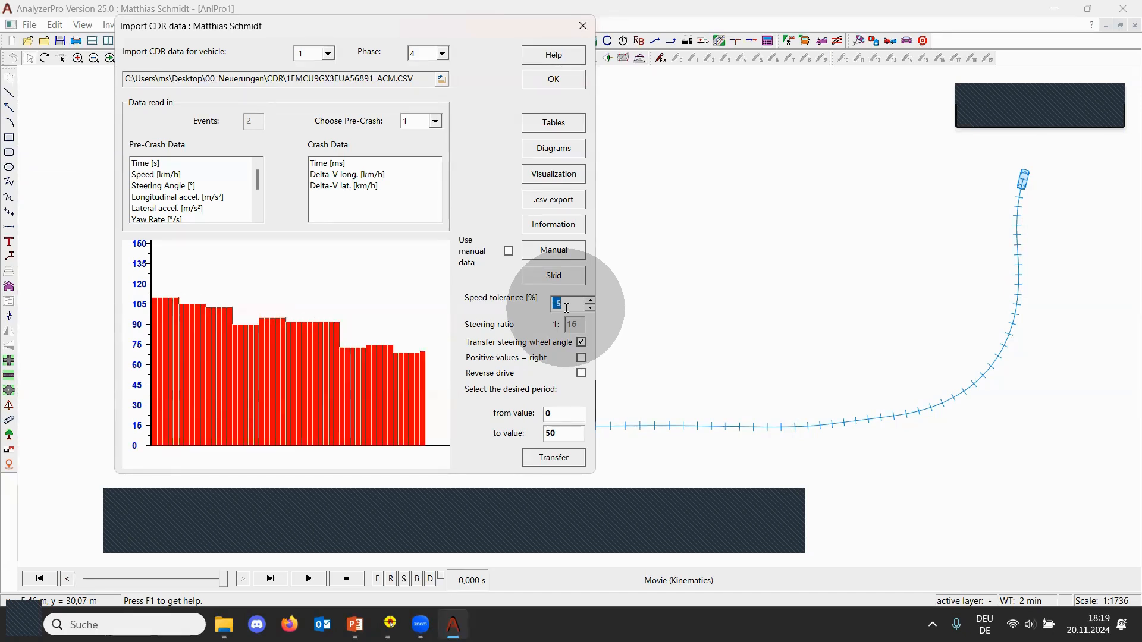
{"action": "scroll", "coordinate": [566, 307], "scroll_direction": "up", "scroll_amount": 4}
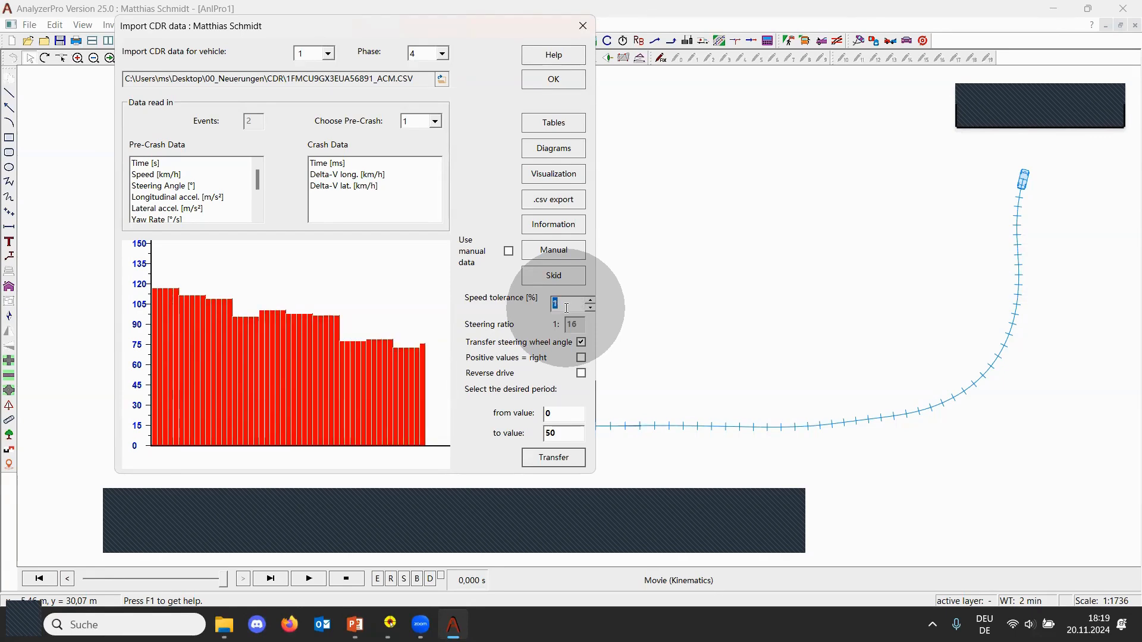
{"action": "scroll", "coordinate": [566, 307], "scroll_direction": "up", "scroll_amount": 3}
{"action": "scroll", "coordinate": [566, 307], "scroll_direction": "down", "scroll_amount": 3}
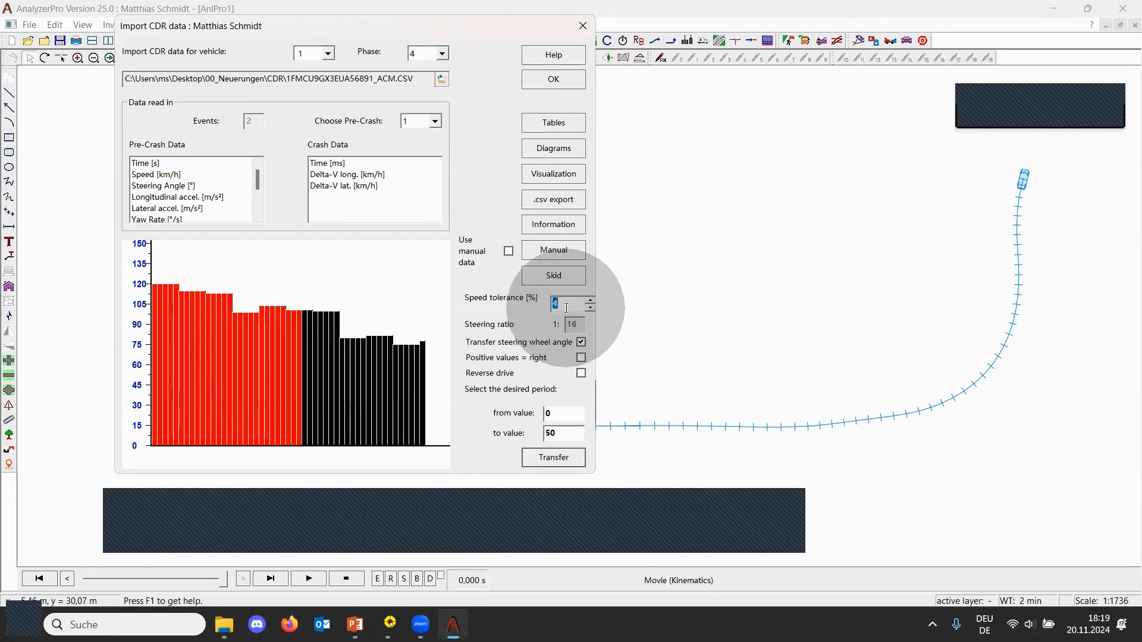
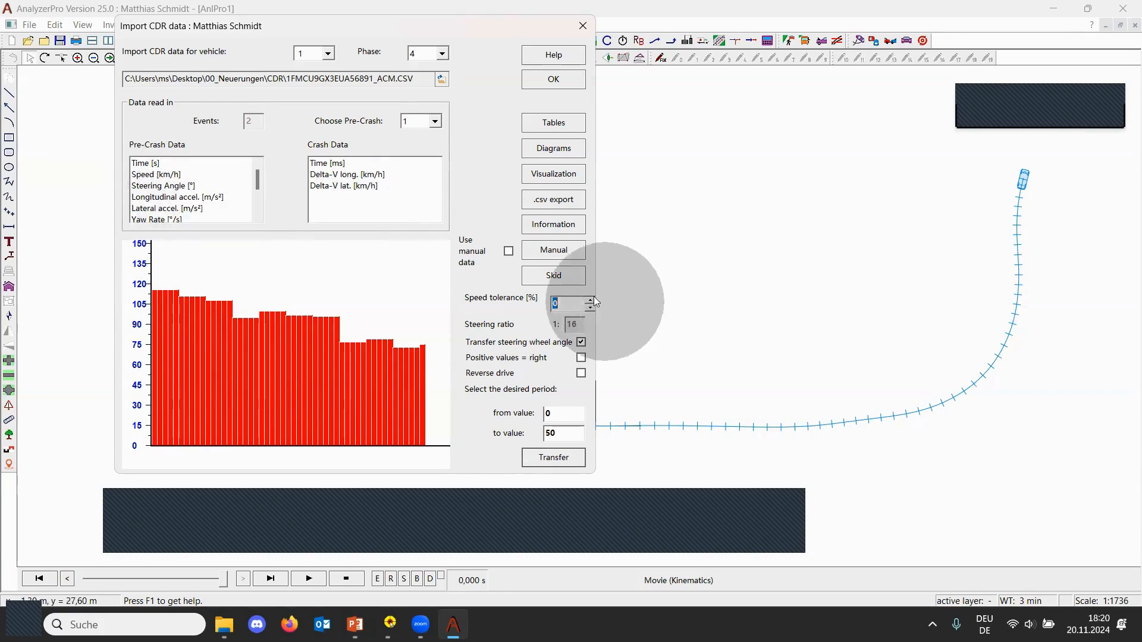
Calculate the skid trajectory from acceleration and yaw rate of pre-crash 1, transfer it to vehicle 3, phase 4, and close the calculation.
{"action": "left_click", "coordinate": [572, 276]}
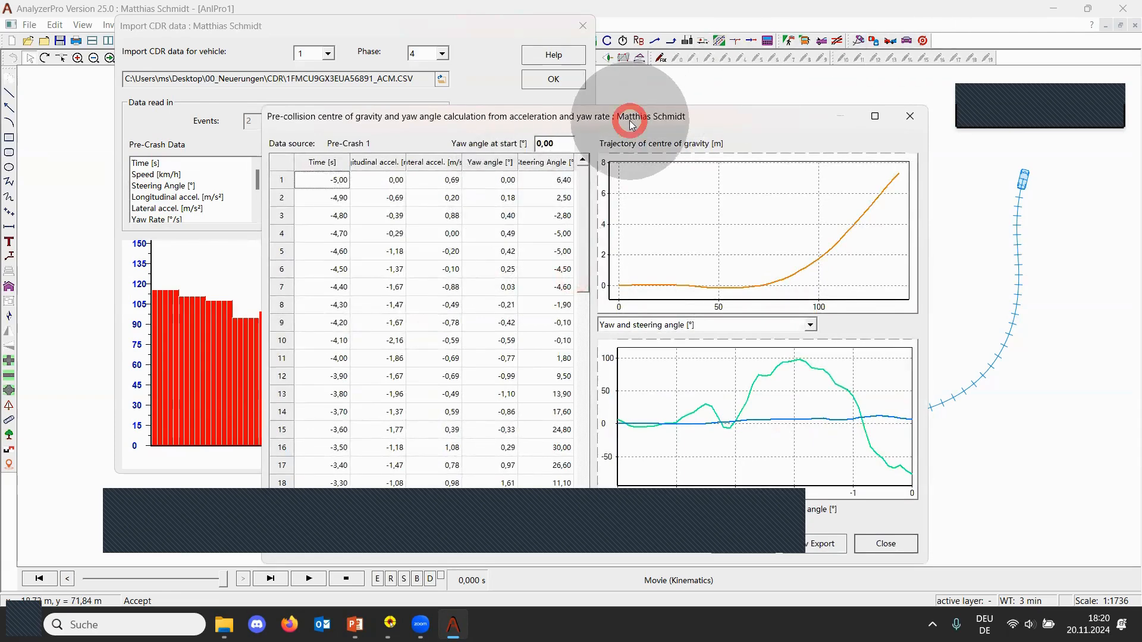
{"action": "left_click_drag", "start_coordinate": [632, 125], "coordinate": [472, 20]}
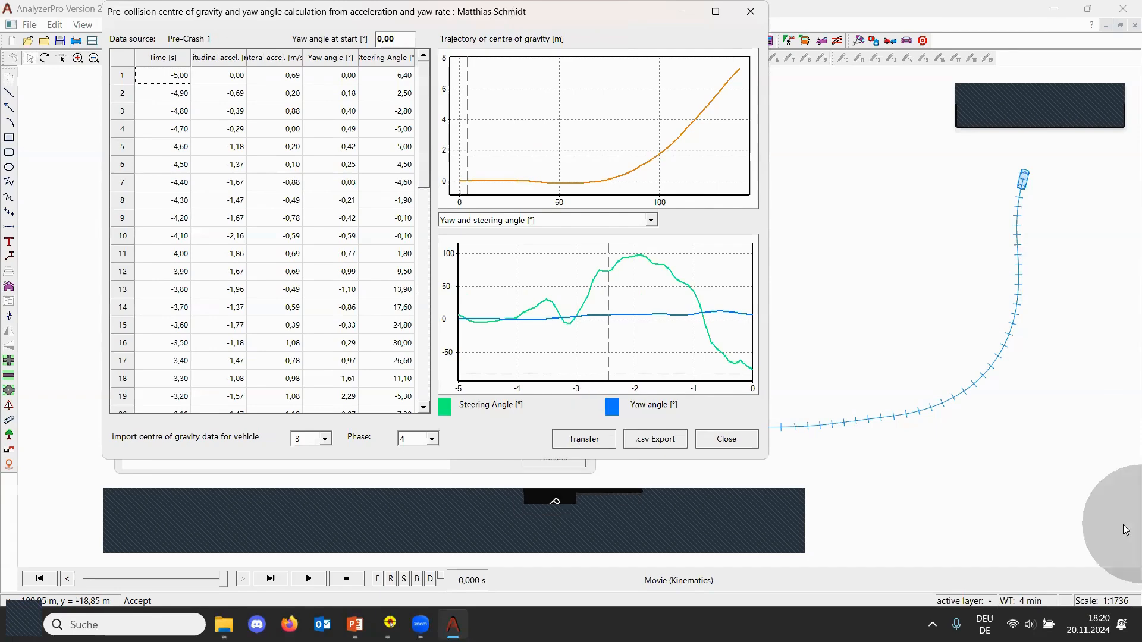
{"action": "scroll", "coordinate": [1005, 378], "scroll_direction": "down", "scroll_amount": 3}
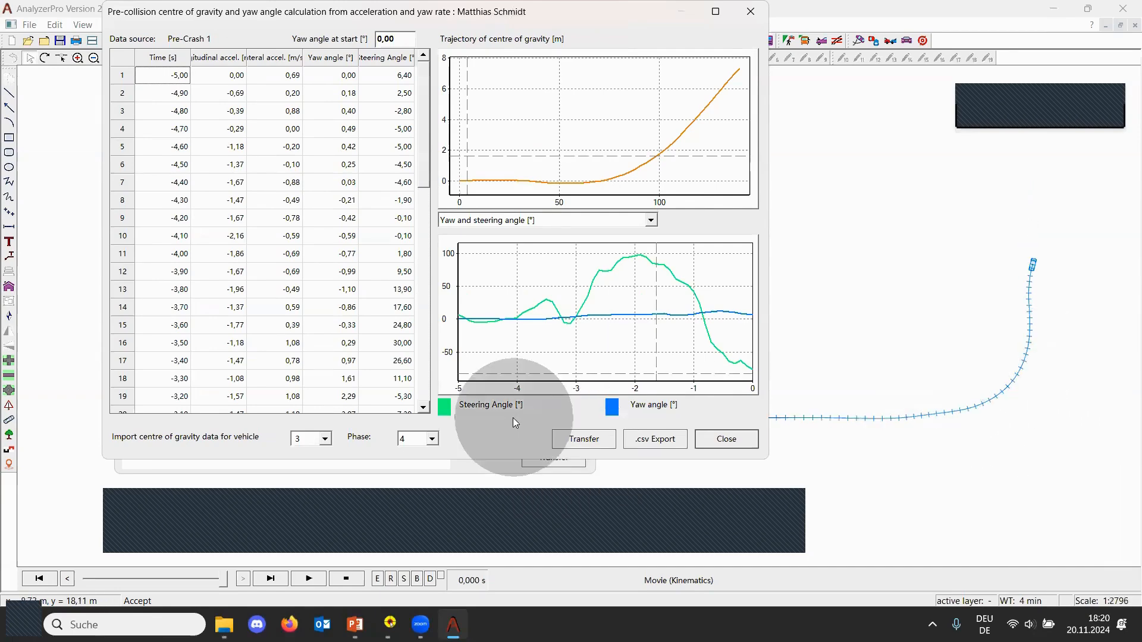
{"action": "left_click", "coordinate": [594, 440]}
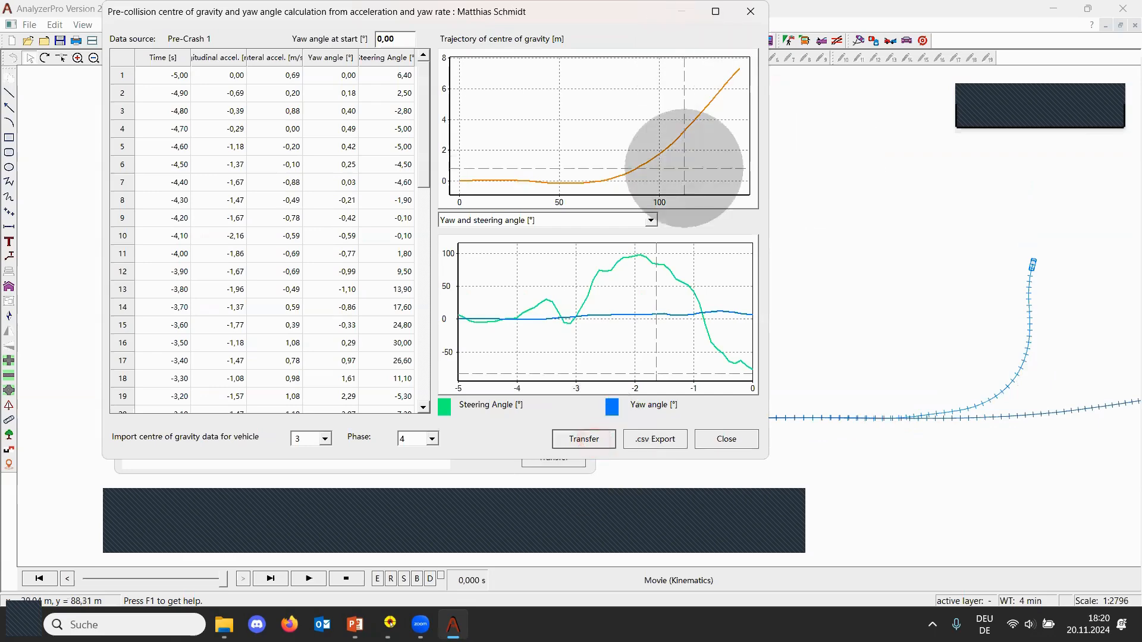
{"action": "left_click", "coordinate": [726, 440]}
Compare the steering-based path of vehicle 1 with the centre of gravity path of vehicle 3 in the drawing.
{"action": "scroll", "coordinate": [705, 224], "scroll_direction": "down", "scroll_amount": 2}
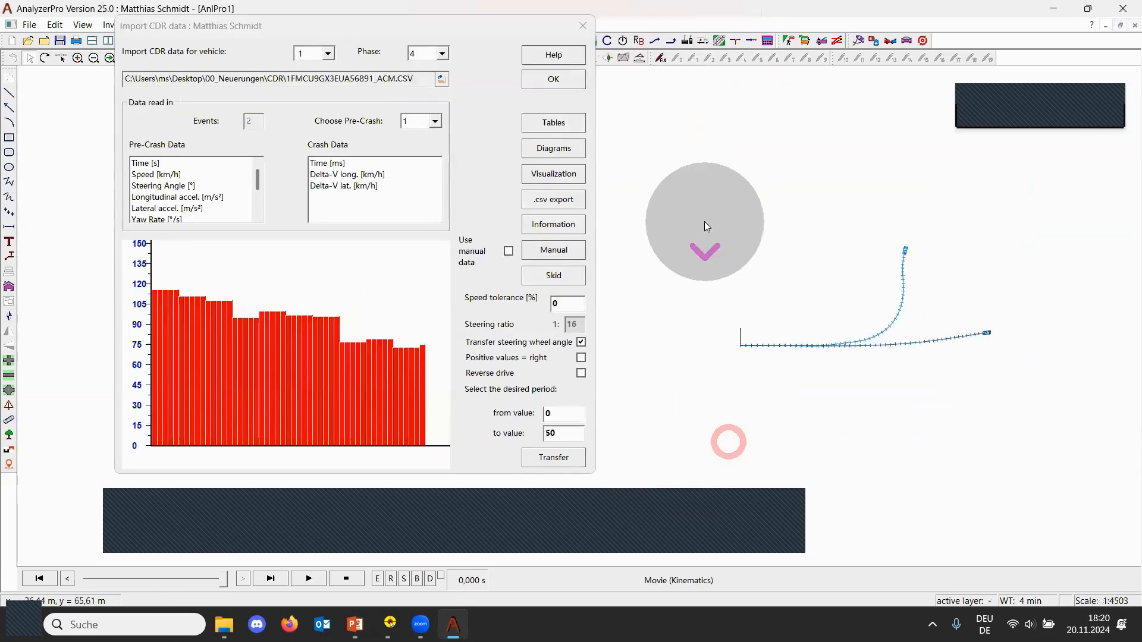
{"action": "scroll", "coordinate": [922, 225], "scroll_direction": "up", "scroll_amount": 4}
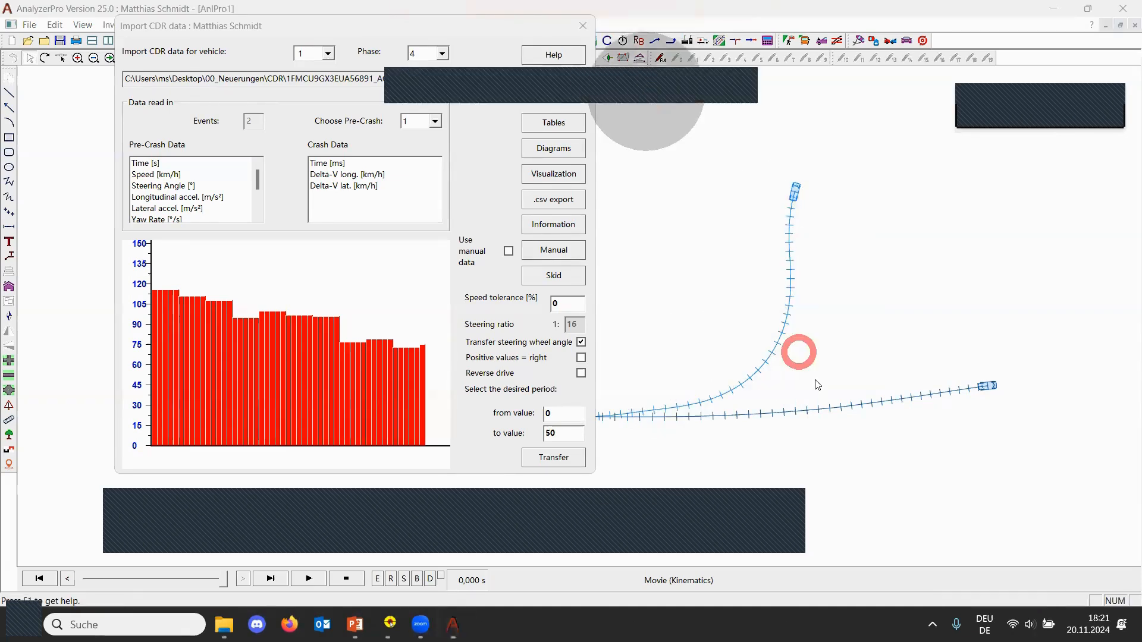
{"action": "scroll", "coordinate": [895, 376], "scroll_direction": "down", "scroll_amount": 4}
{"action": "scroll", "coordinate": [921, 402], "scroll_direction": "down", "scroll_amount": 3}
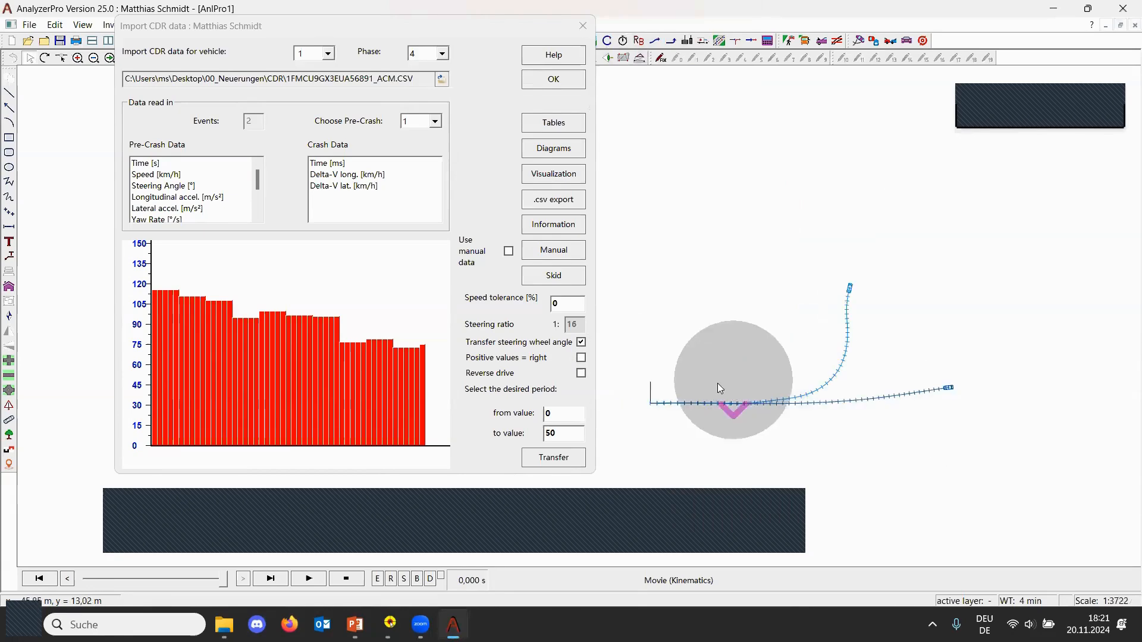
{"action": "scroll", "coordinate": [753, 398], "scroll_direction": "up", "scroll_amount": 3}
{"action": "scroll", "coordinate": [916, 379], "scroll_direction": "up", "scroll_amount": 9}
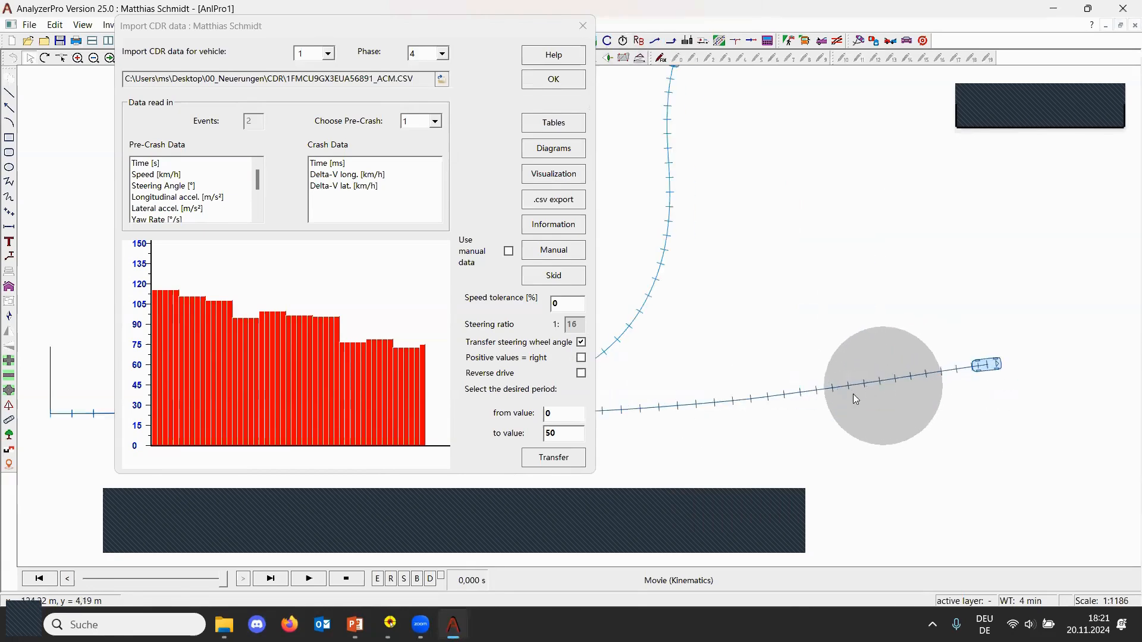
{"action": "scroll", "coordinate": [968, 385], "scroll_direction": "down", "scroll_amount": 4}
{"action": "scroll", "coordinate": [615, 399], "scroll_direction": "up", "scroll_amount": 3}
{"action": "scroll", "coordinate": [595, 394], "scroll_direction": "down", "scroll_amount": 2}
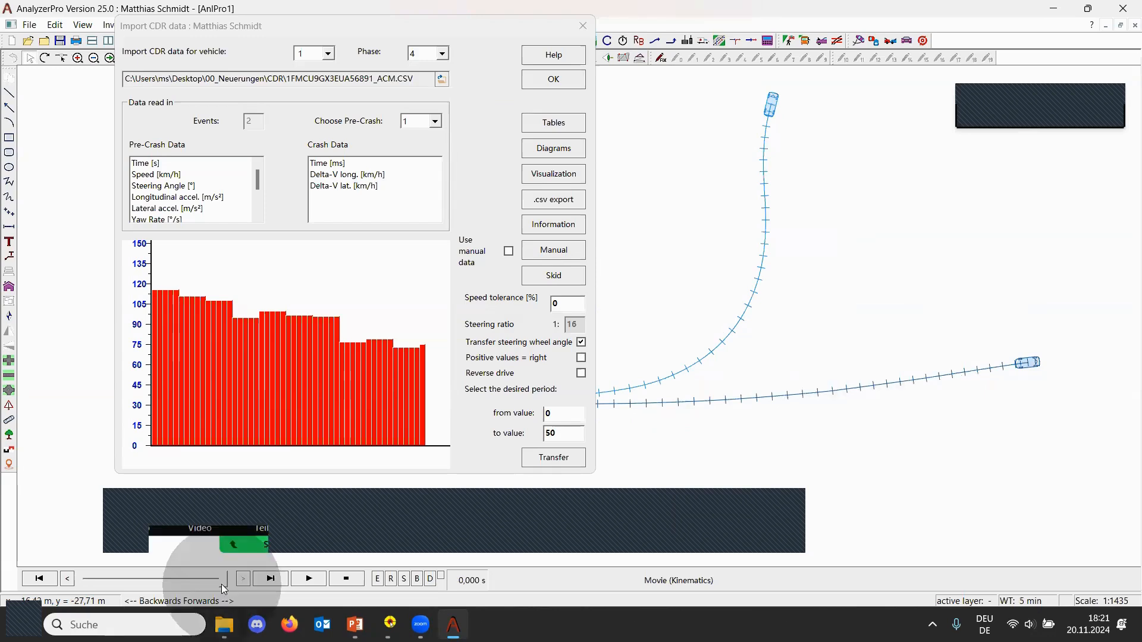
Move the movie timeline back to about 2.1 s and inspect the positions and brake lights of both vehicles on their paths.
{"action": "left_click_drag", "start_coordinate": [221, 584], "coordinate": [180, 585]}
{"action": "scroll", "coordinate": [660, 450], "scroll_direction": "up", "scroll_amount": 8}
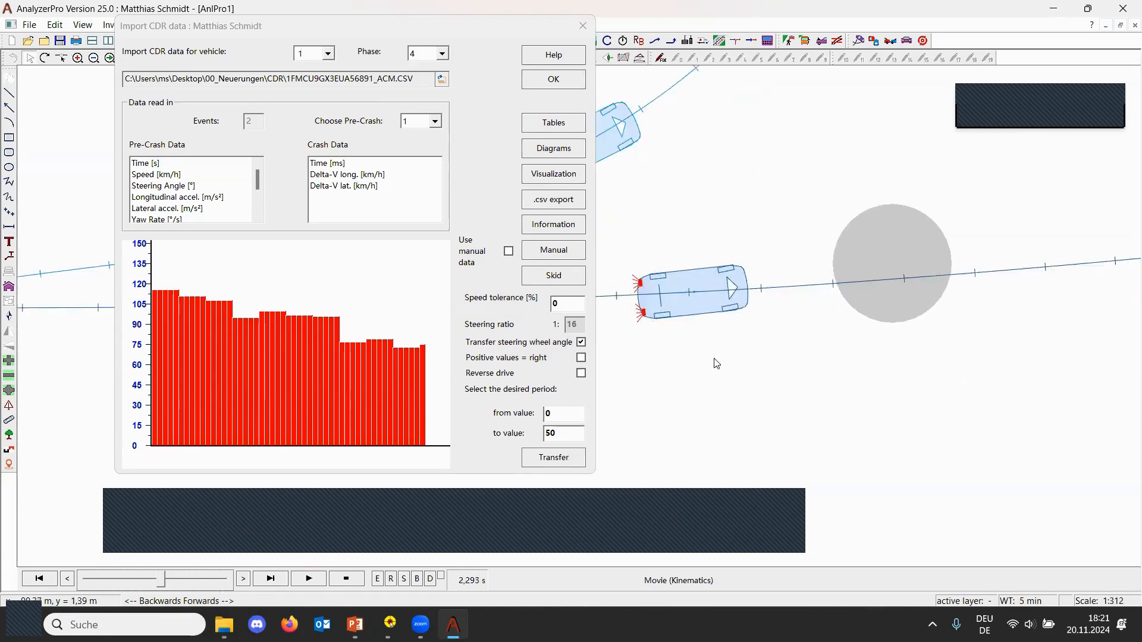
{"action": "mouse_move", "coordinate": [164, 583]}
{"action": "left_mouse_down"}
{"action": "mouse_move", "coordinate": [152, 583]}
{"action": "mouse_move", "coordinate": [170, 579]}
{"action": "left_mouse_up"}
{"action": "scroll", "coordinate": [750, 449], "scroll_direction": "down", "scroll_amount": 2}
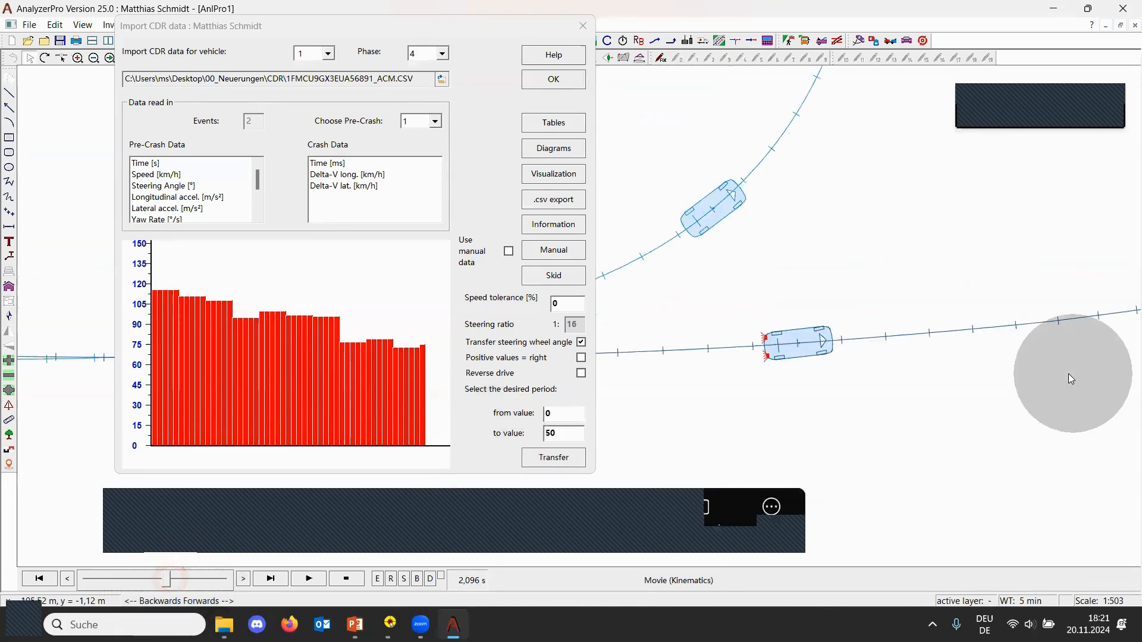
{"action": "scroll", "coordinate": [844, 357], "scroll_direction": "down", "scroll_amount": 4}
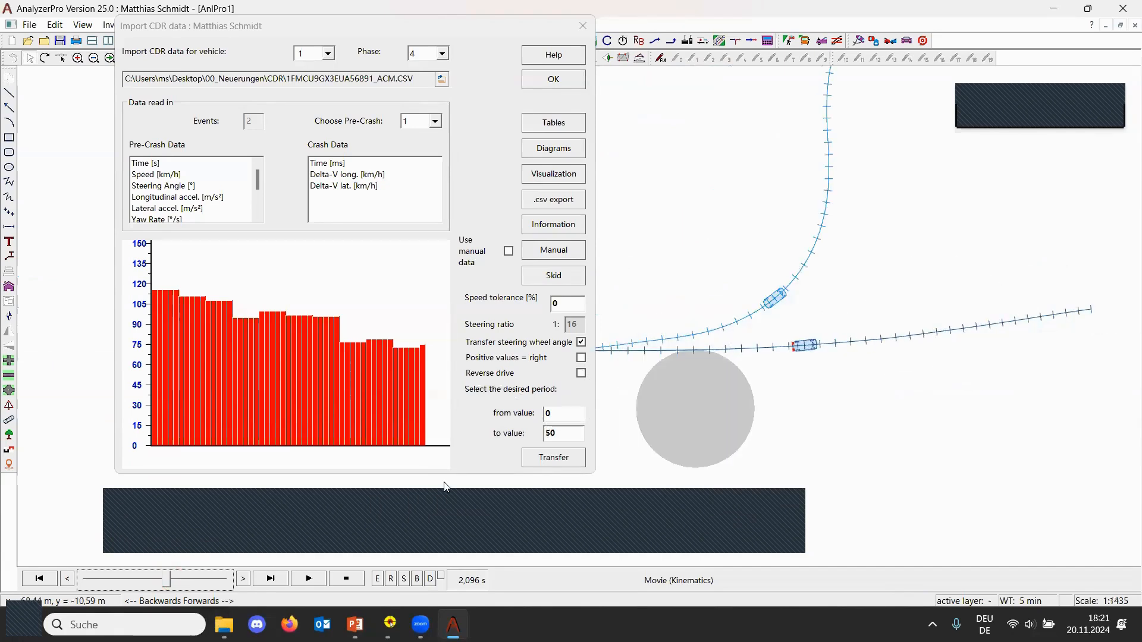
Move the movie timeline to 0 s and close the CDR import and the AnlPro1 drawing without saving.
{"action": "left_click", "coordinate": [233, 583]}
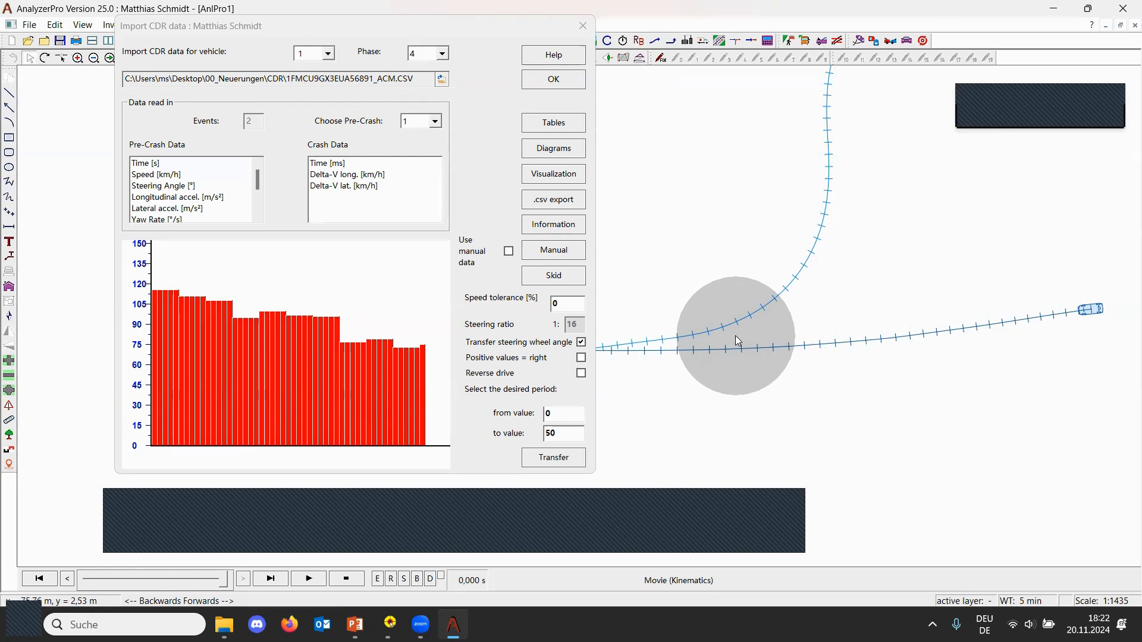
{"action": "left_click", "coordinate": [583, 26]}
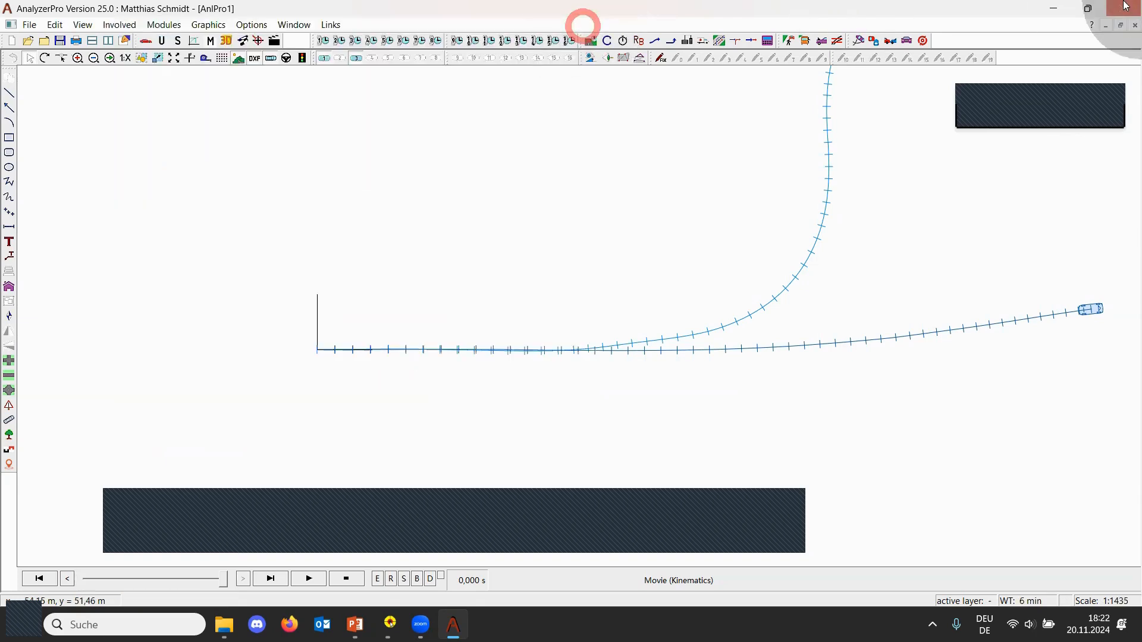
{"action": "left_click", "coordinate": [1126, 31]}
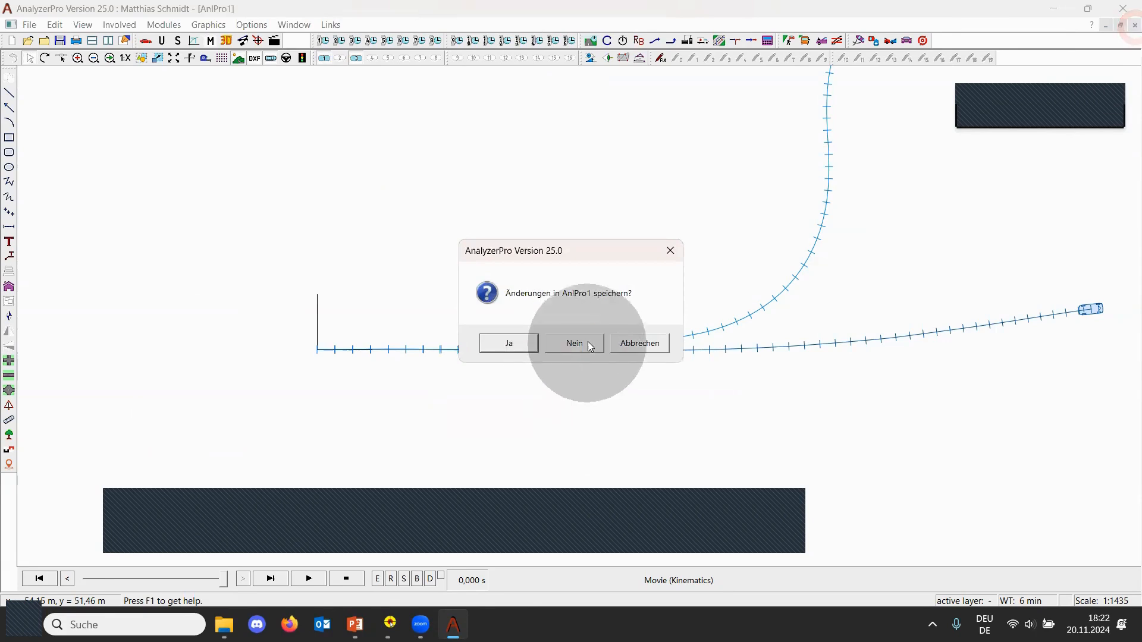
{"action": "left_click", "coordinate": [580, 341]}
Open the drawing Basis.anl from the 00_Neuerungen folder on the desktop.
{"action": "left_click", "coordinate": [11, 25]}
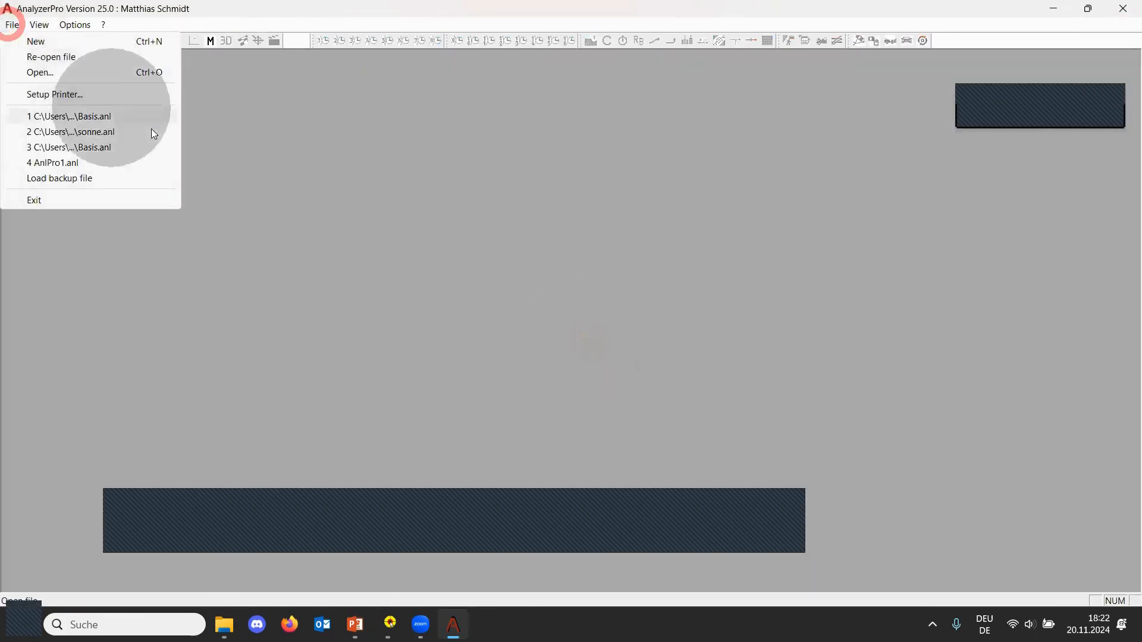
{"action": "left_click", "coordinate": [42, 72]}
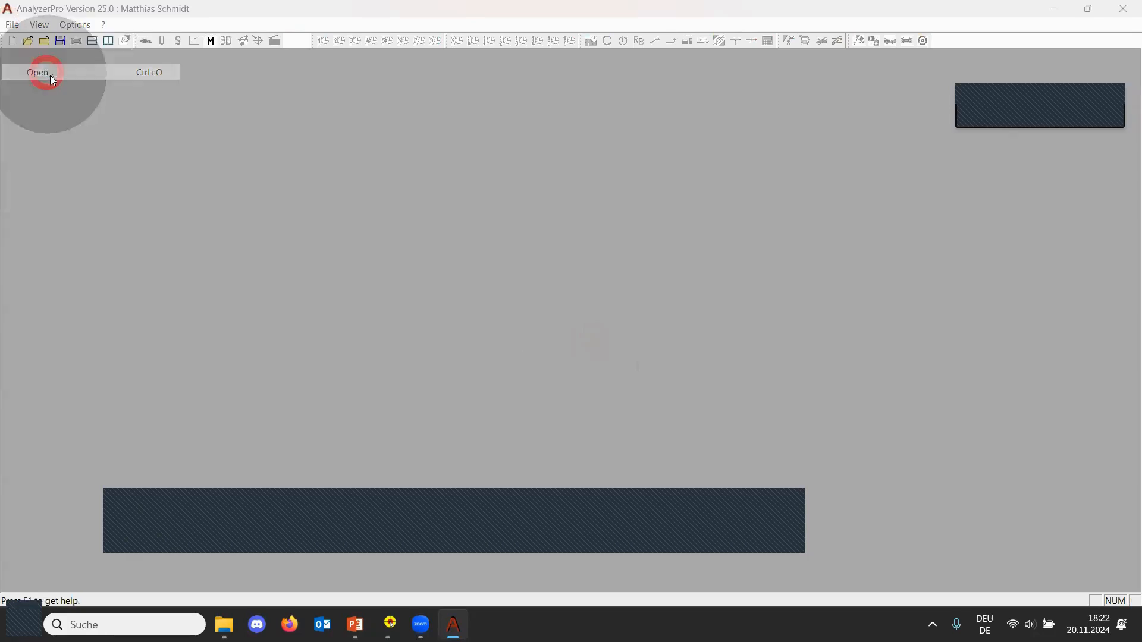
{"action": "left_click", "coordinate": [432, 257]}
{"action": "double_click", "coordinate": [529, 201]}
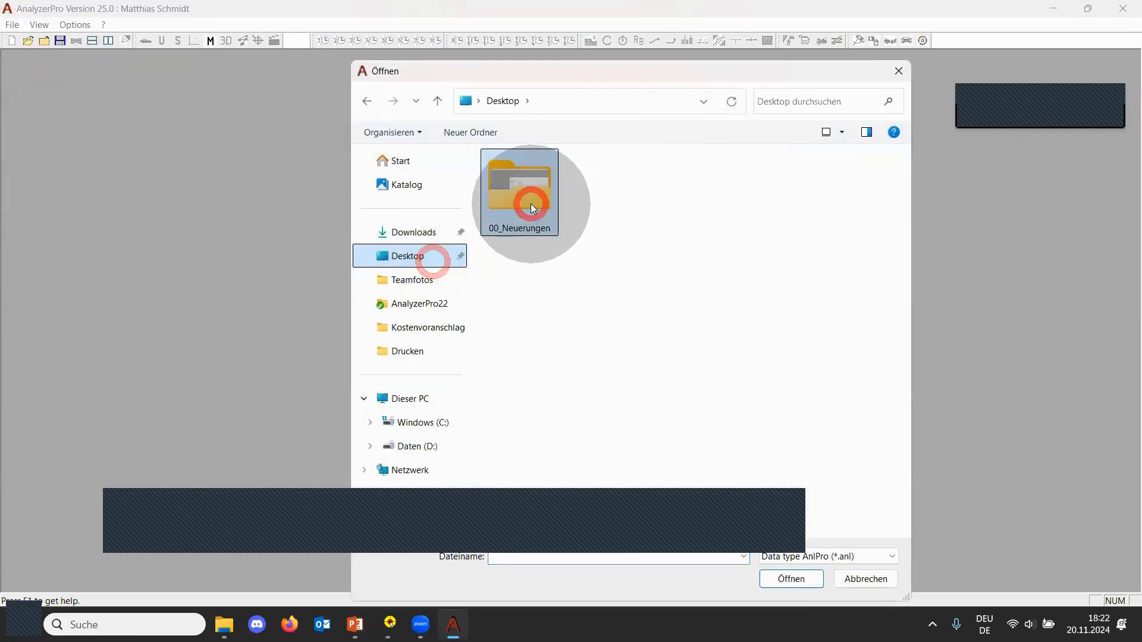
{"action": "double_click", "coordinate": [580, 289]}
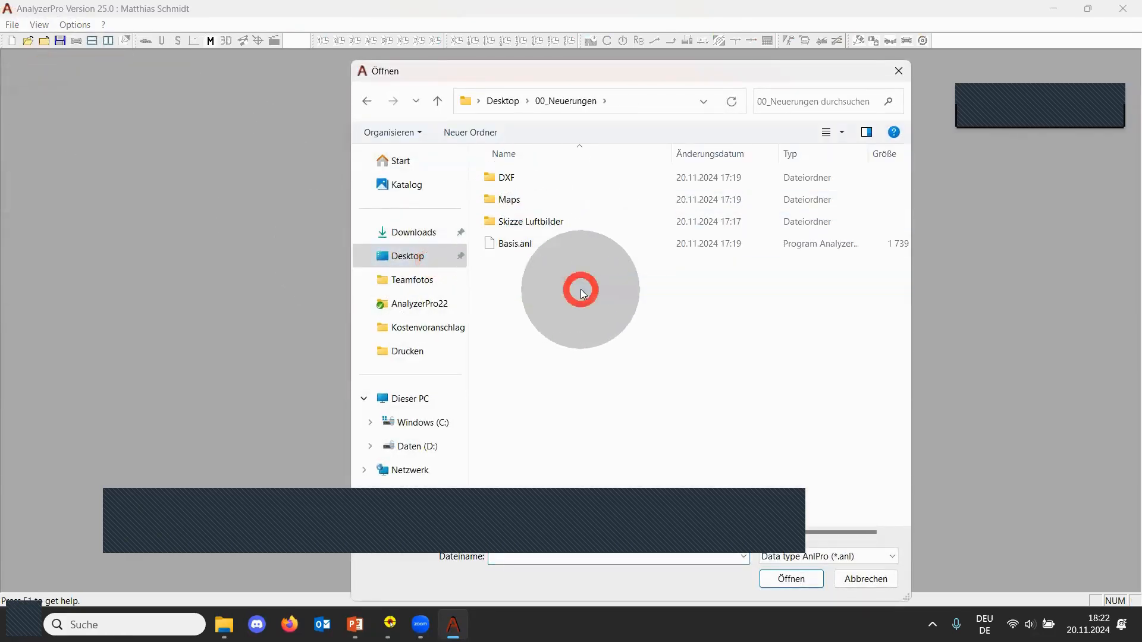
{"action": "double_click", "coordinate": [511, 242]}
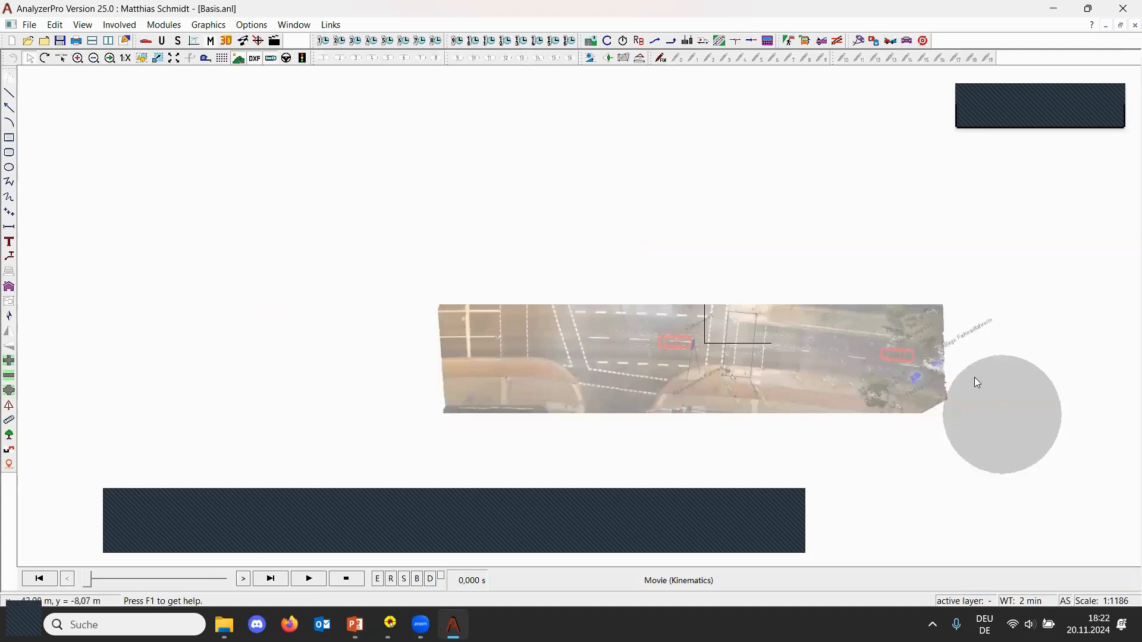
Start the barrier method and assign vehicle 2, person 3 and bicycle 1.
{"action": "scroll", "coordinate": [739, 319], "scroll_direction": "up", "scroll_amount": 6}
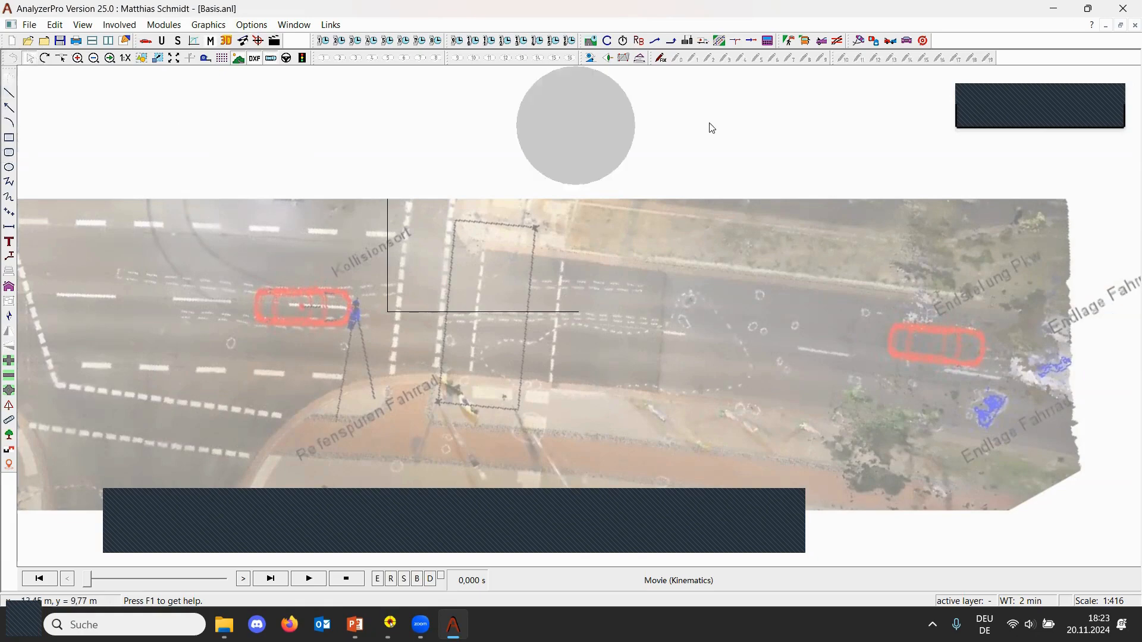
{"action": "left_click", "coordinate": [837, 40]}
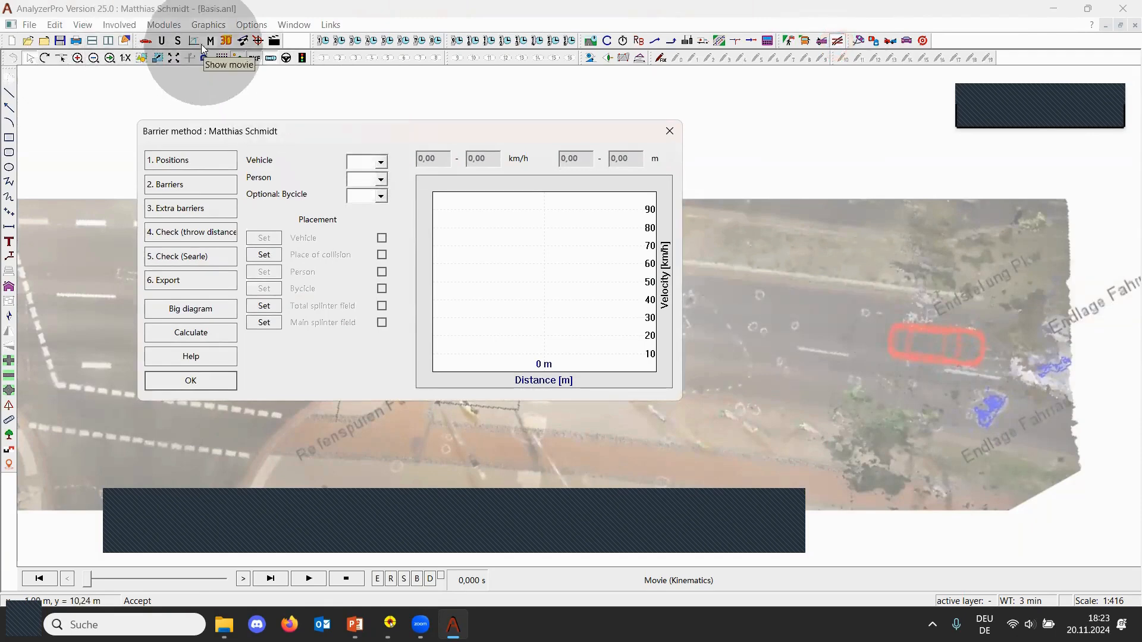
{"action": "left_click", "coordinate": [372, 160]}
{"action": "left_click", "coordinate": [369, 171]}
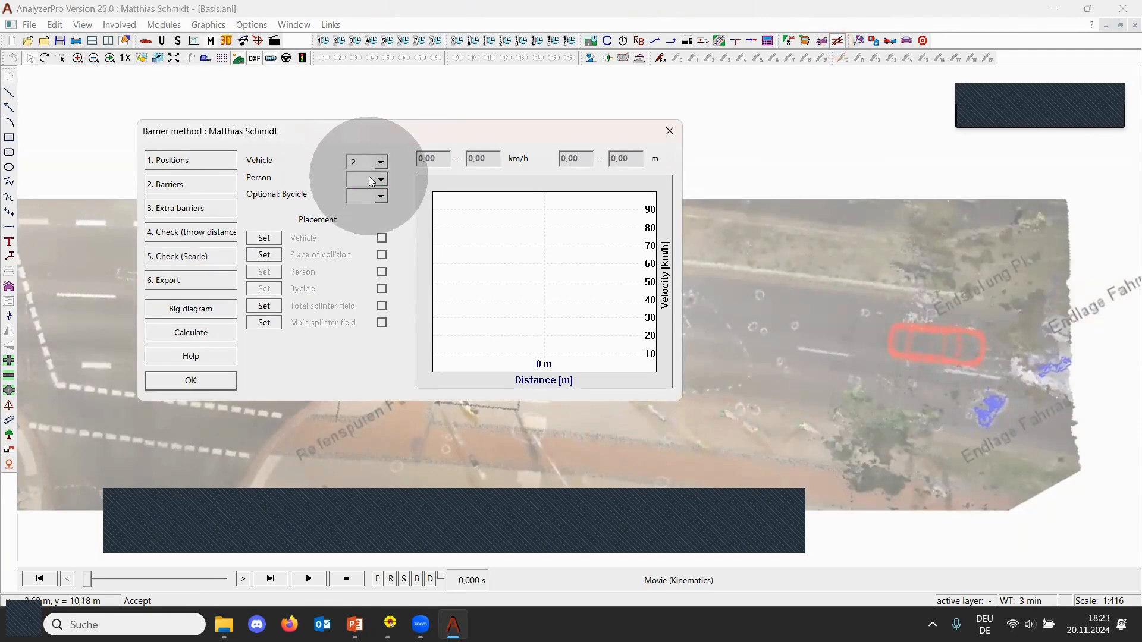
{"action": "left_click", "coordinate": [369, 197]}
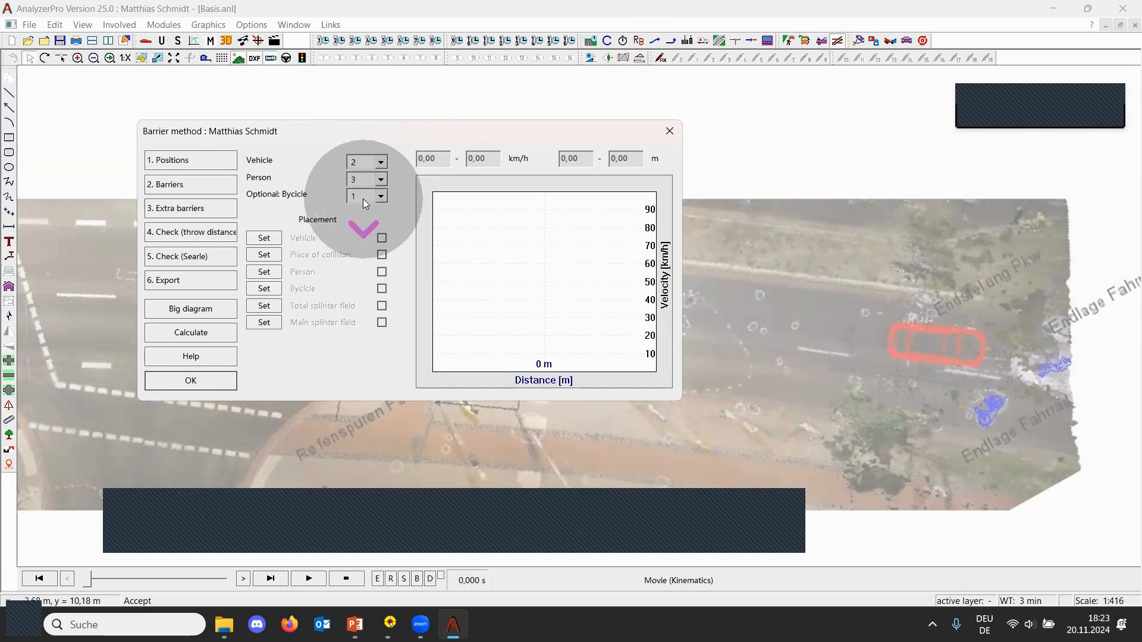
{"action": "left_click", "coordinate": [364, 206]}
Place the vehicle in its end position on the red car outline marked Endstellung Pkw and confirm.
{"action": "scroll", "coordinate": [911, 353], "scroll_direction": "down", "scroll_amount": 1}
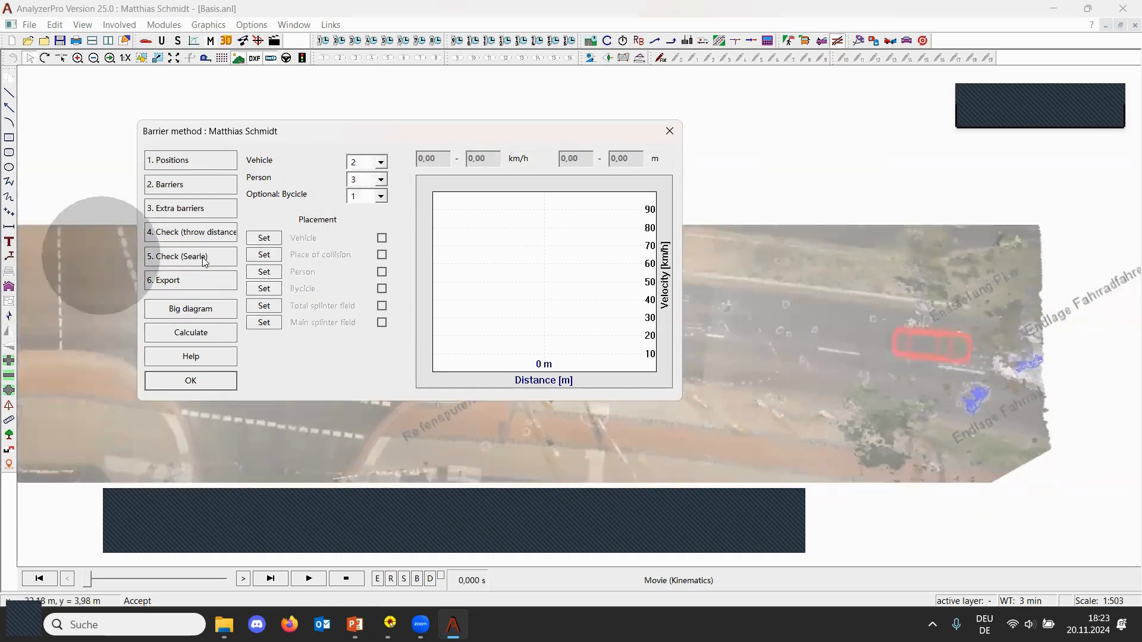
{"action": "left_click", "coordinate": [258, 238]}
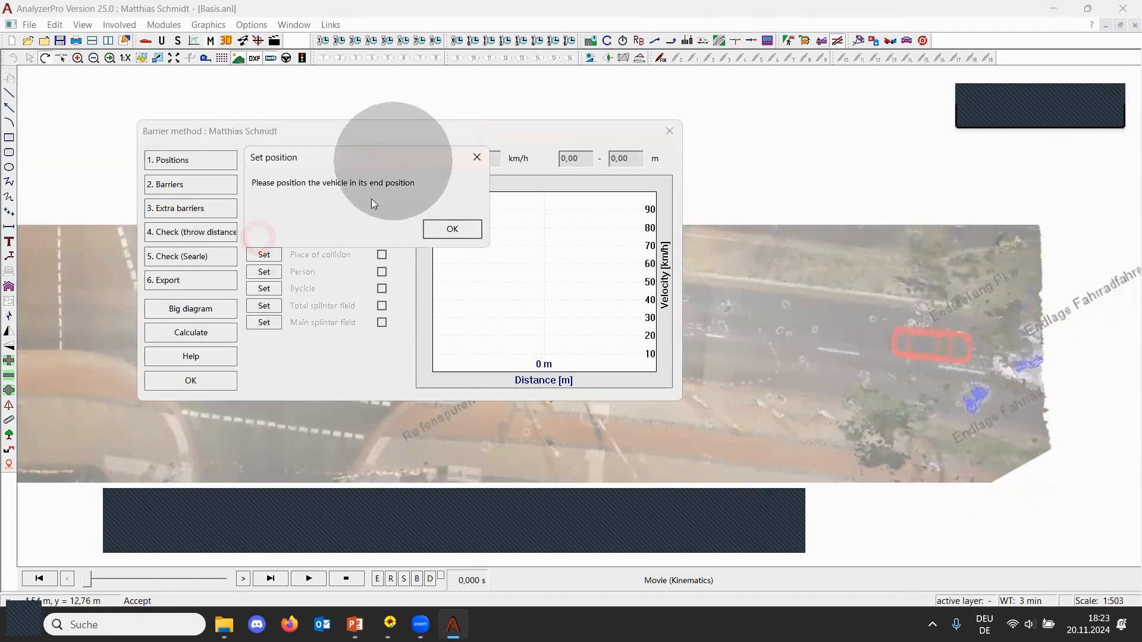
{"action": "scroll", "coordinate": [800, 197], "scroll_direction": "down", "scroll_amount": 2}
{"action": "scroll", "coordinate": [793, 252], "scroll_direction": "up", "scroll_amount": 3}
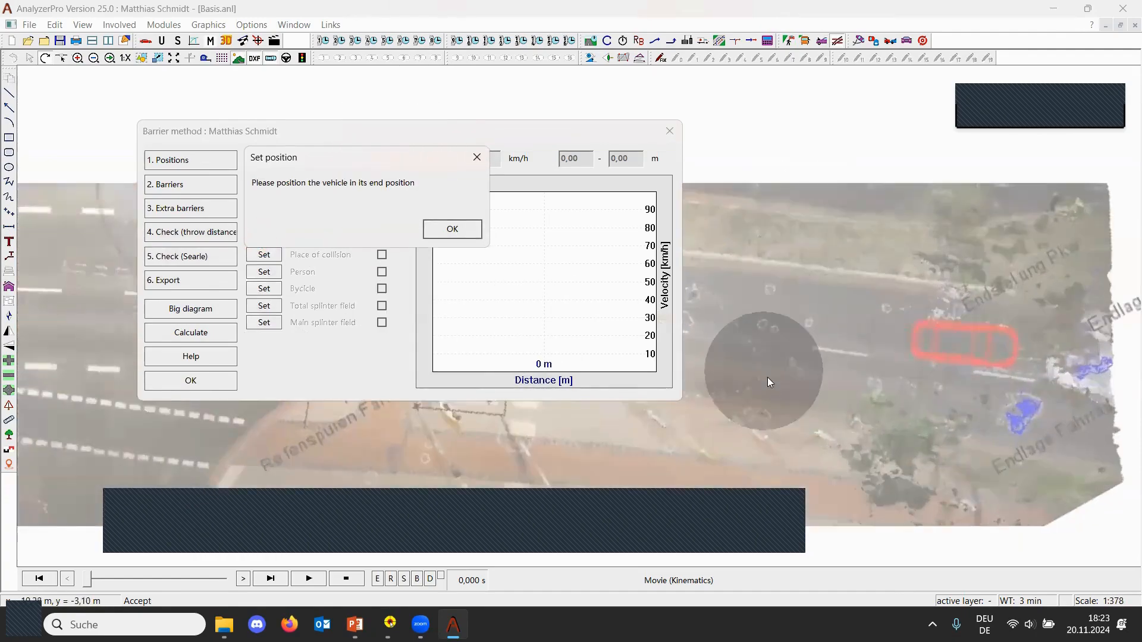
{"action": "scroll", "coordinate": [767, 377], "scroll_direction": "down", "scroll_amount": 9}
{"action": "scroll", "coordinate": [866, 347], "scroll_direction": "up", "scroll_amount": 6}
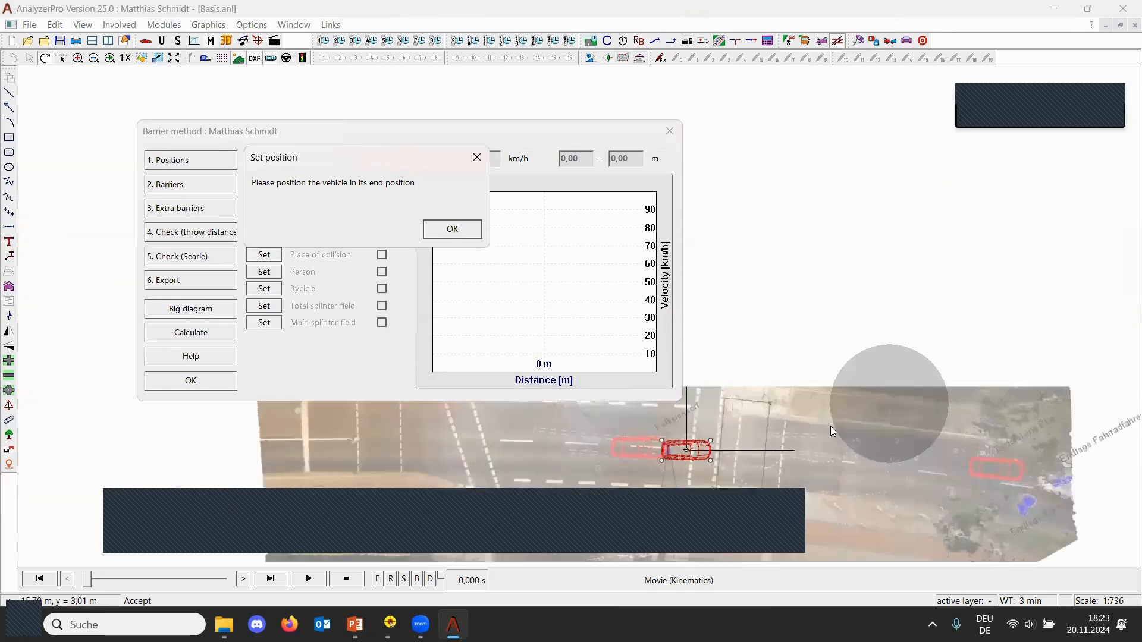
{"action": "left_click_drag", "start_coordinate": [686, 451], "coordinate": [1019, 478]}
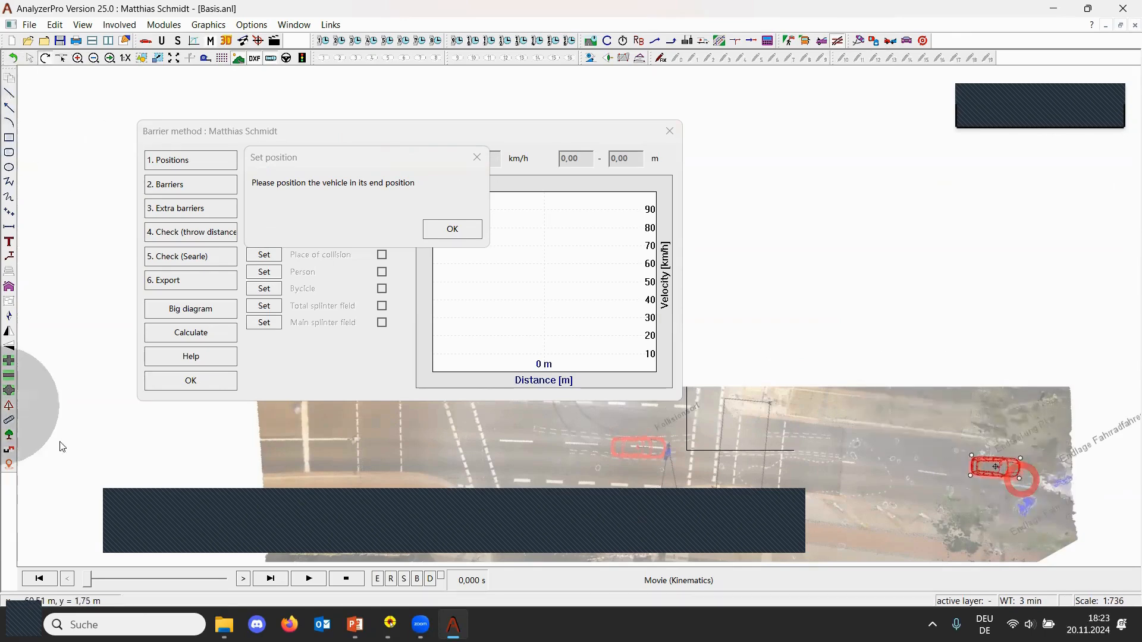
{"action": "left_click", "coordinate": [437, 230]}
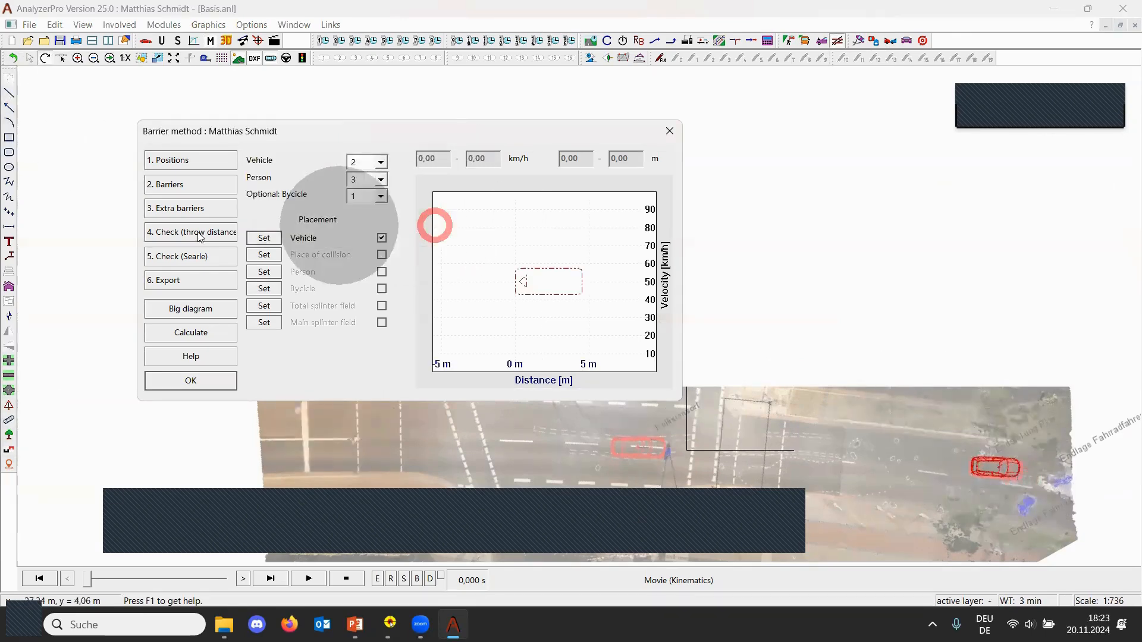
Specify the place of collision as a flat rectangle around the front of the red car outline at the Kollisionsort.
{"action": "left_click", "coordinate": [264, 255]}
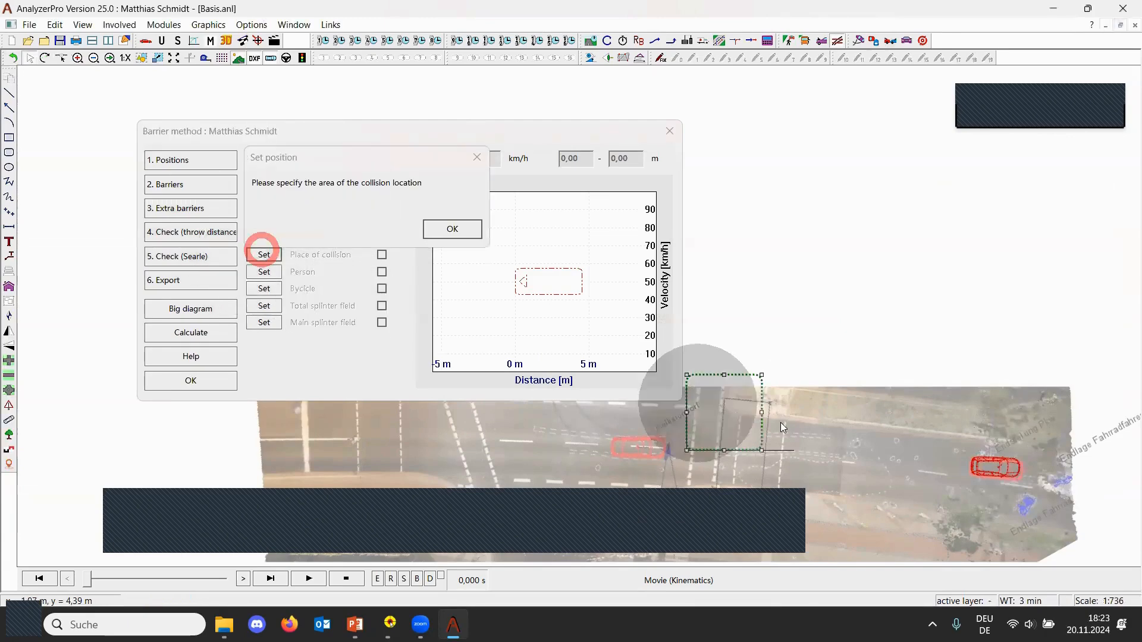
{"action": "left_click", "coordinate": [651, 465]}
{"action": "left_click_drag", "start_coordinate": [651, 465], "coordinate": [662, 430]}
{"action": "left_click_drag", "start_coordinate": [662, 485], "coordinate": [661, 462]}
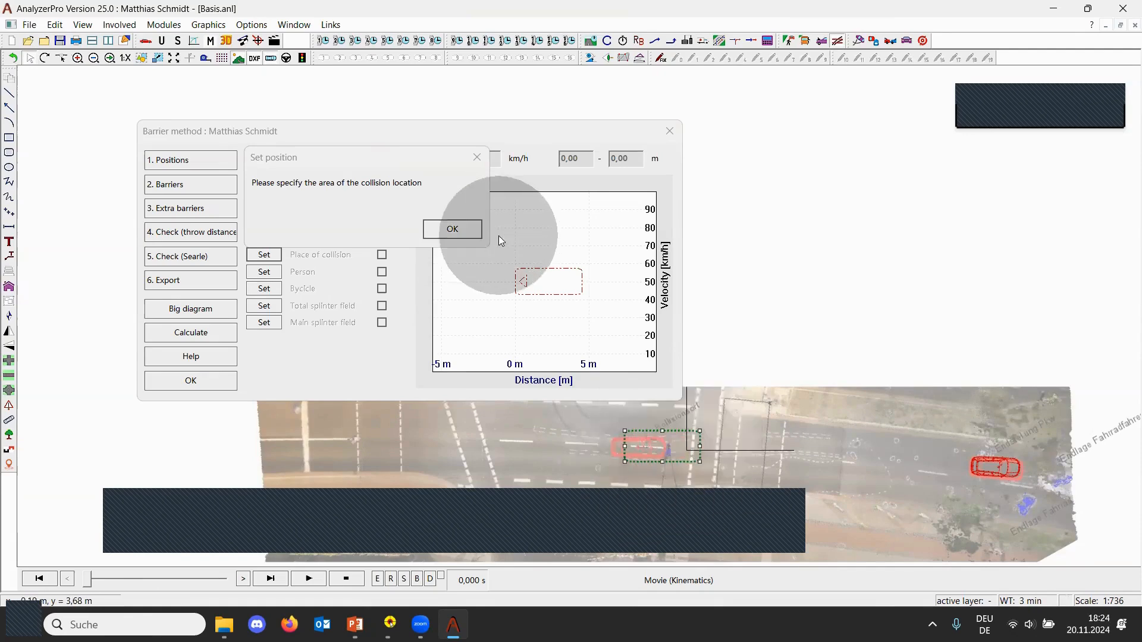
{"action": "left_click", "coordinate": [438, 226]}
Place the person on the cyclist's marked end position behind the car's end position and confirm.
{"action": "left_click", "coordinate": [263, 271]}
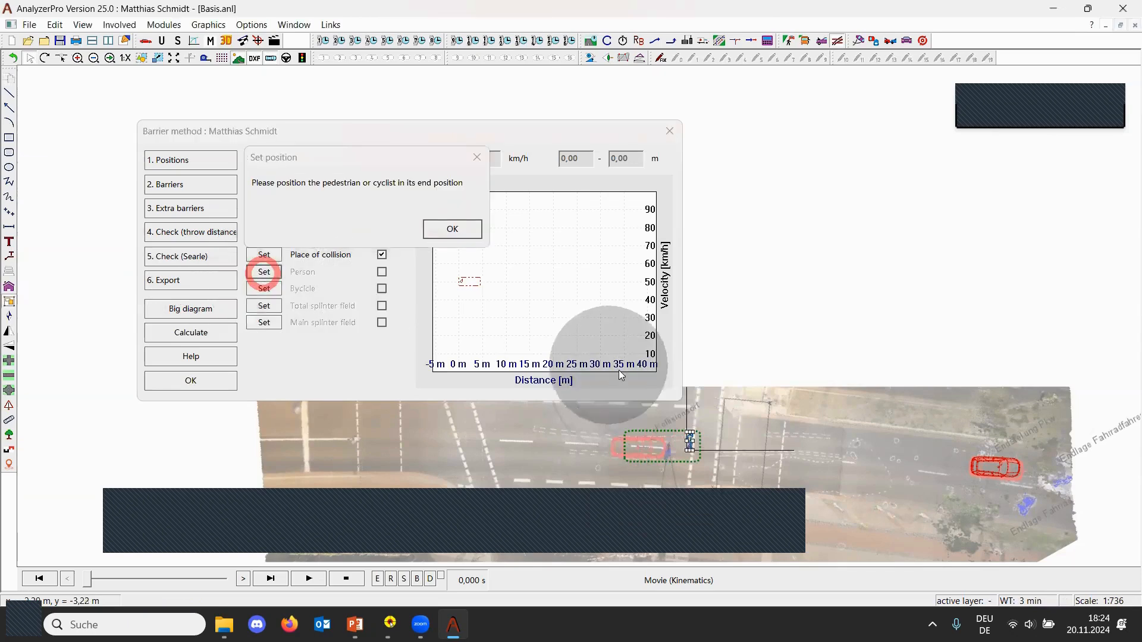
{"action": "left_click_drag", "start_coordinate": [690, 441], "coordinate": [888, 469]}
{"action": "left_click_drag", "start_coordinate": [690, 440], "coordinate": [1048, 488]}
{"action": "left_click", "coordinate": [452, 228]}
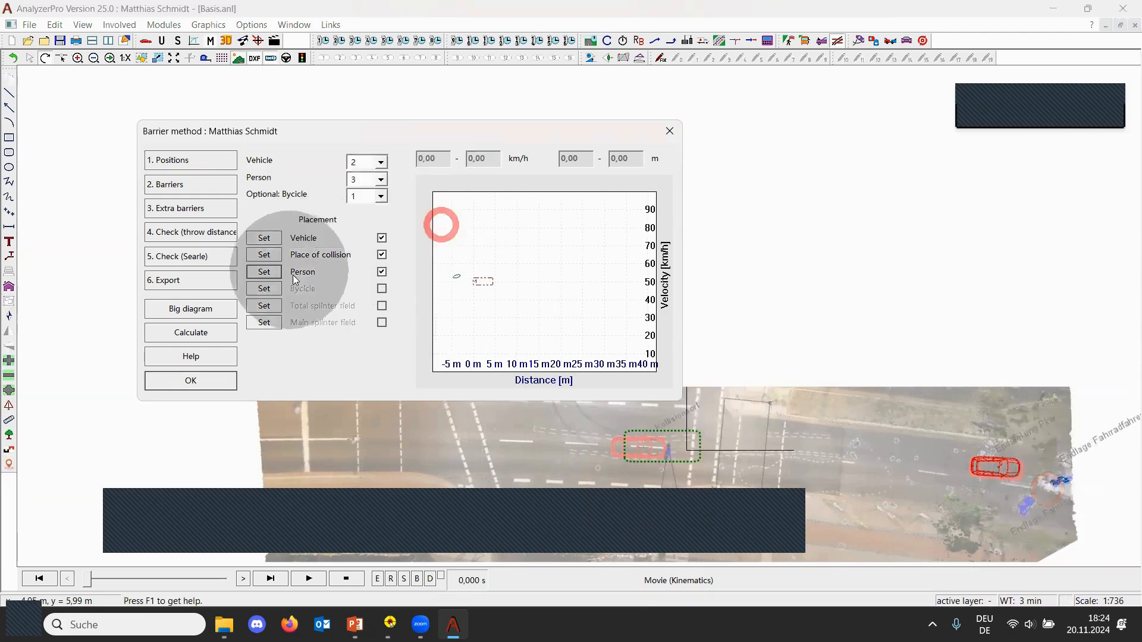
Place the bicycle on its blue end position mark, rotate it to match the mark and confirm.
{"action": "left_click", "coordinate": [263, 295]}
{"action": "left_click_drag", "start_coordinate": [701, 445], "coordinate": [1029, 505]}
{"action": "scroll", "coordinate": [1088, 523], "scroll_direction": "up", "scroll_amount": 3}
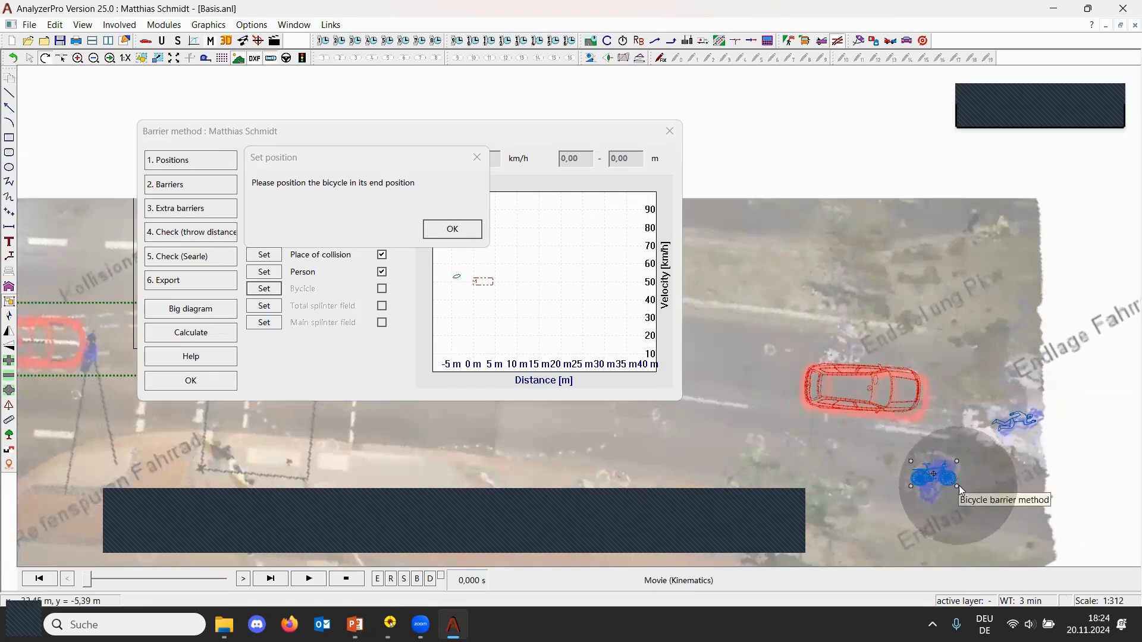
{"action": "left_click_drag", "start_coordinate": [954, 489], "coordinate": [968, 457]}
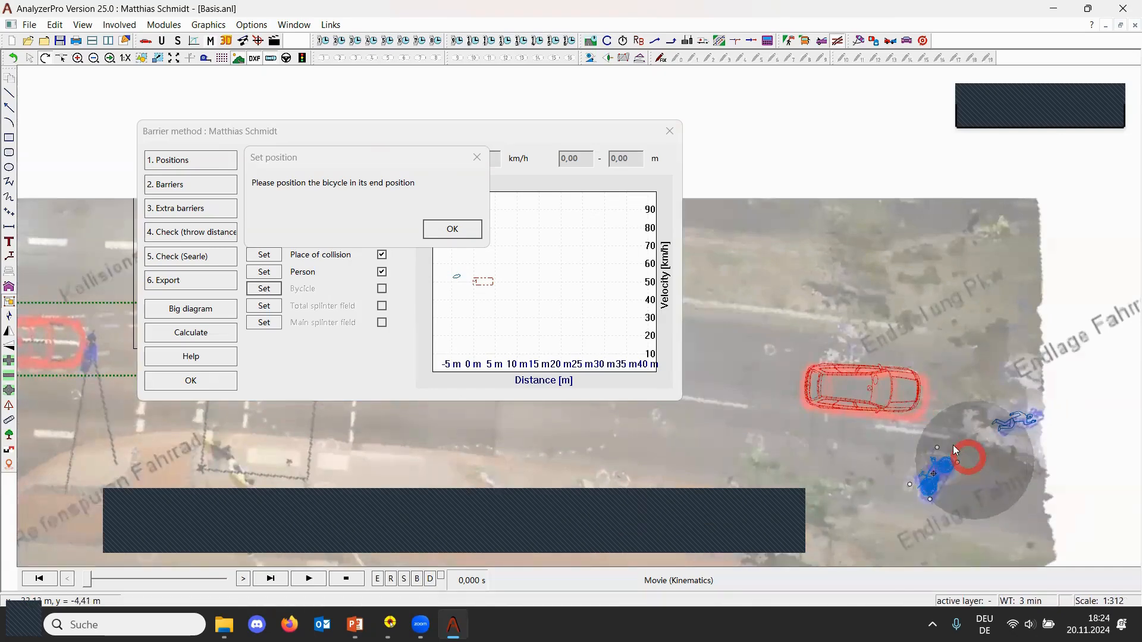
{"action": "left_click", "coordinate": [421, 225]}
{"action": "left_click", "coordinate": [441, 223]}
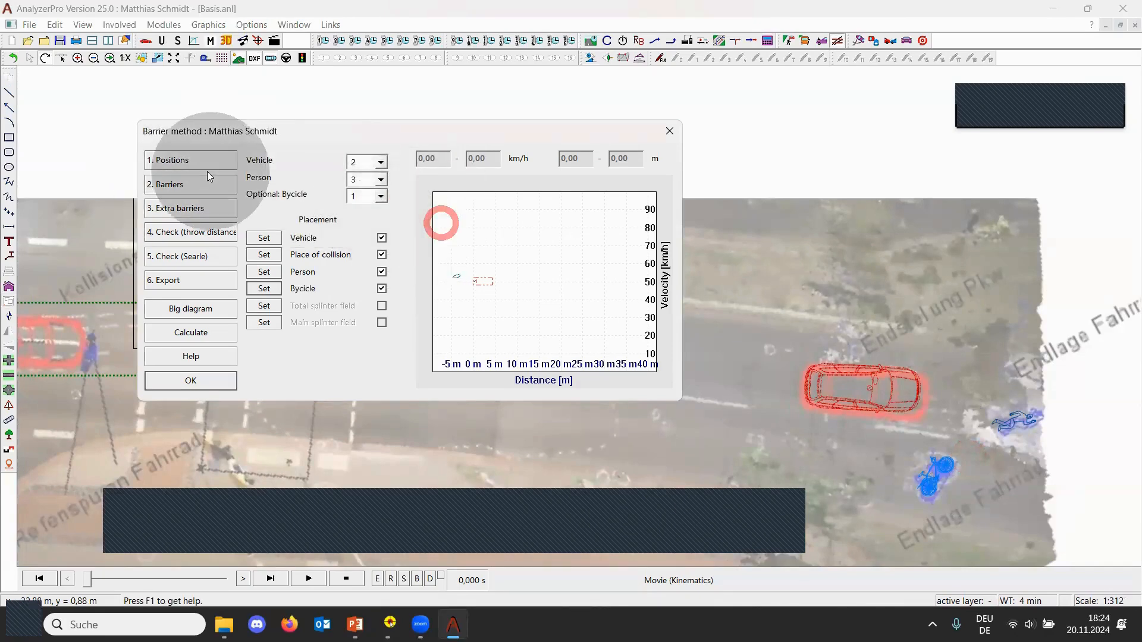
Set the vehicle deceleration for the barriers to 7 ± 1 m/s².
{"action": "left_click", "coordinate": [198, 179]}
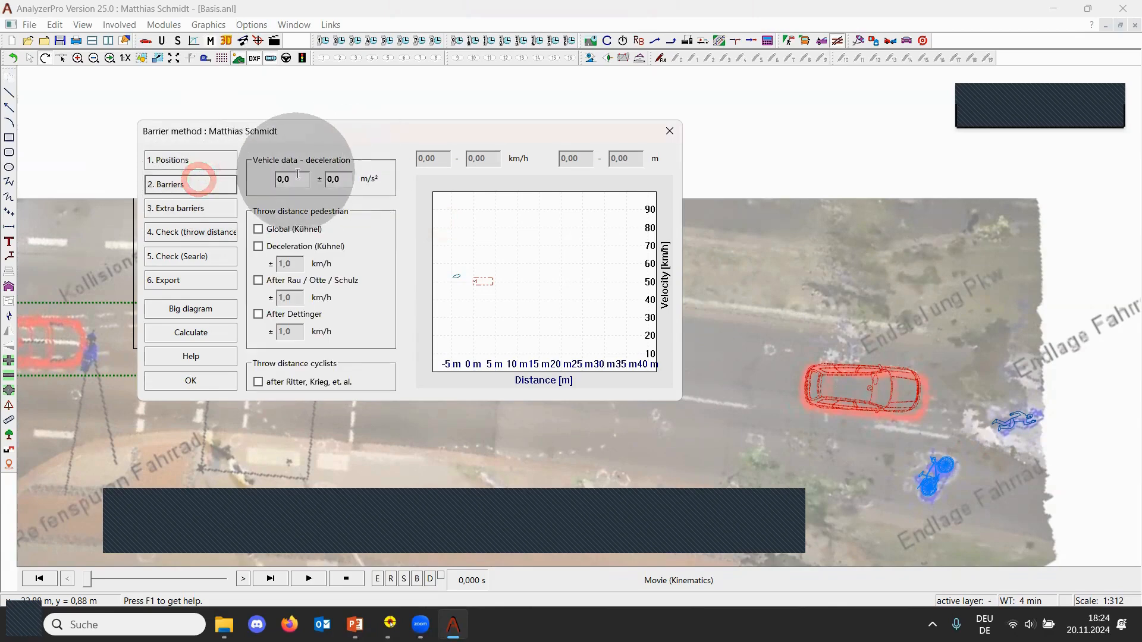
{"action": "left_click", "coordinate": [297, 173]}
{"action": "type", "text": "7"}
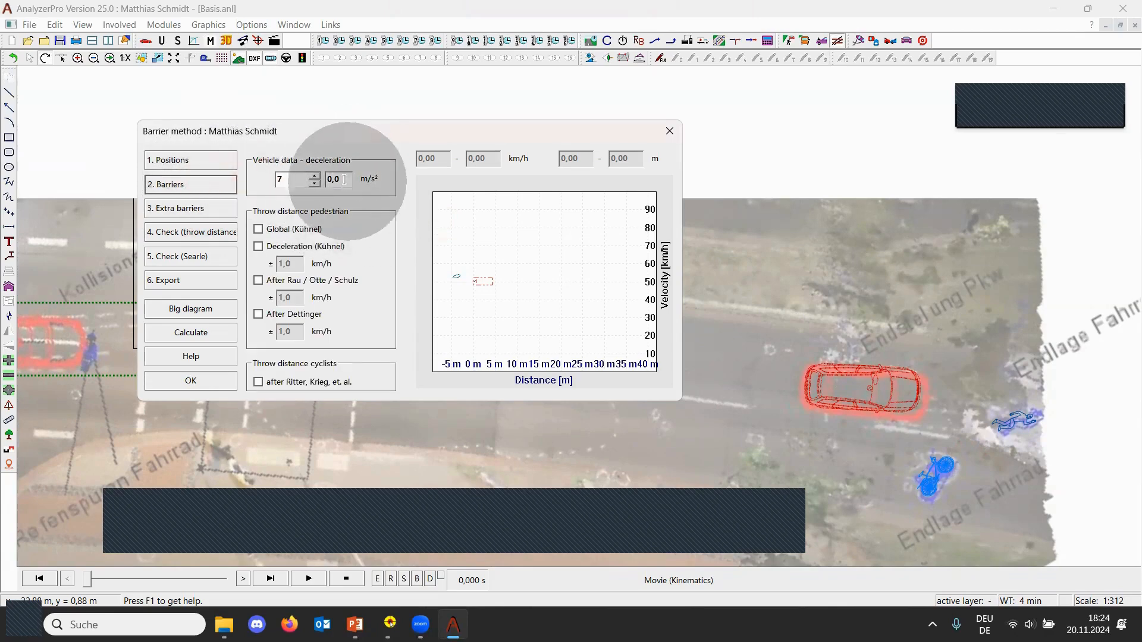
{"action": "key", "text": "Tab"}
{"action": "type", "text": "1"}
Try the pedestrian throw distance after Dettinger and keep only the cyclist throw distance after Ritter, Krieg, et al.
{"action": "left_click", "coordinate": [370, 319]}
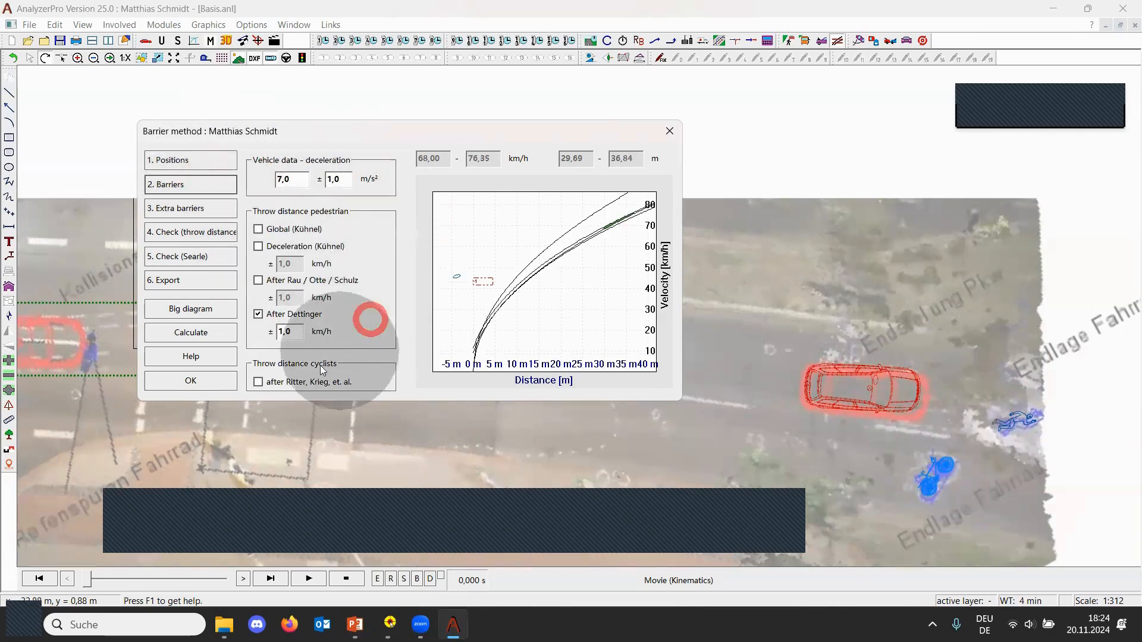
{"action": "left_click", "coordinate": [259, 382]}
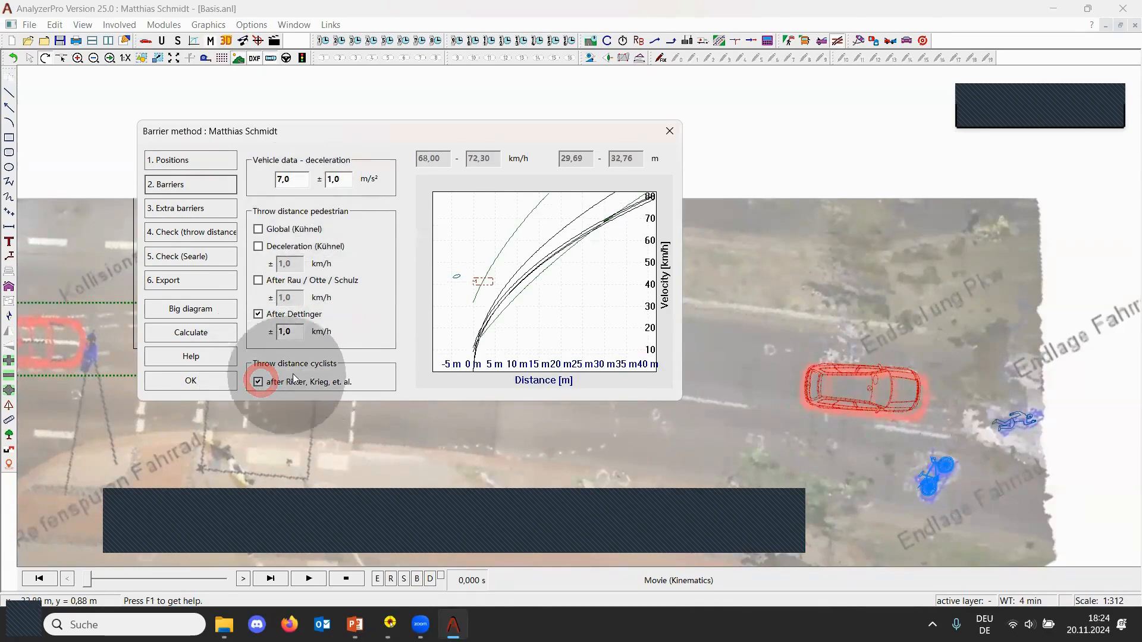
{"action": "left_click", "coordinate": [258, 316]}
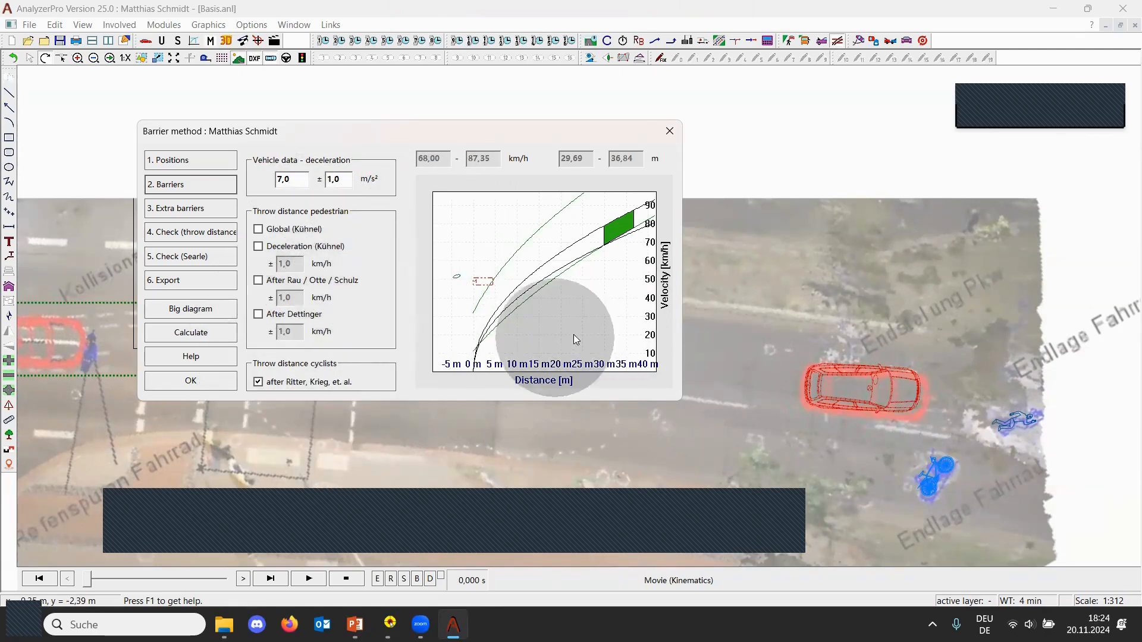
{"action": "scroll", "coordinate": [970, 425], "scroll_direction": "down", "scroll_amount": 1}
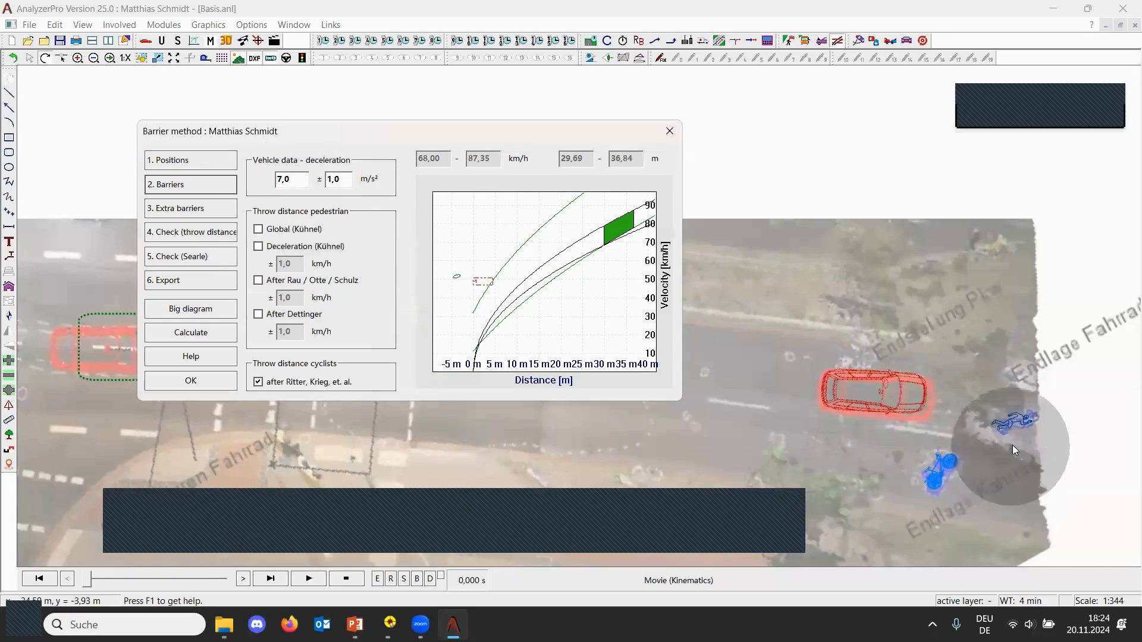
{"action": "scroll", "coordinate": [1012, 445], "scroll_direction": "down", "scroll_amount": 1}
{"action": "scroll", "coordinate": [529, 461], "scroll_direction": "up", "scroll_amount": 1}
{"action": "scroll", "coordinate": [529, 462], "scroll_direction": "up", "scroll_amount": 1}
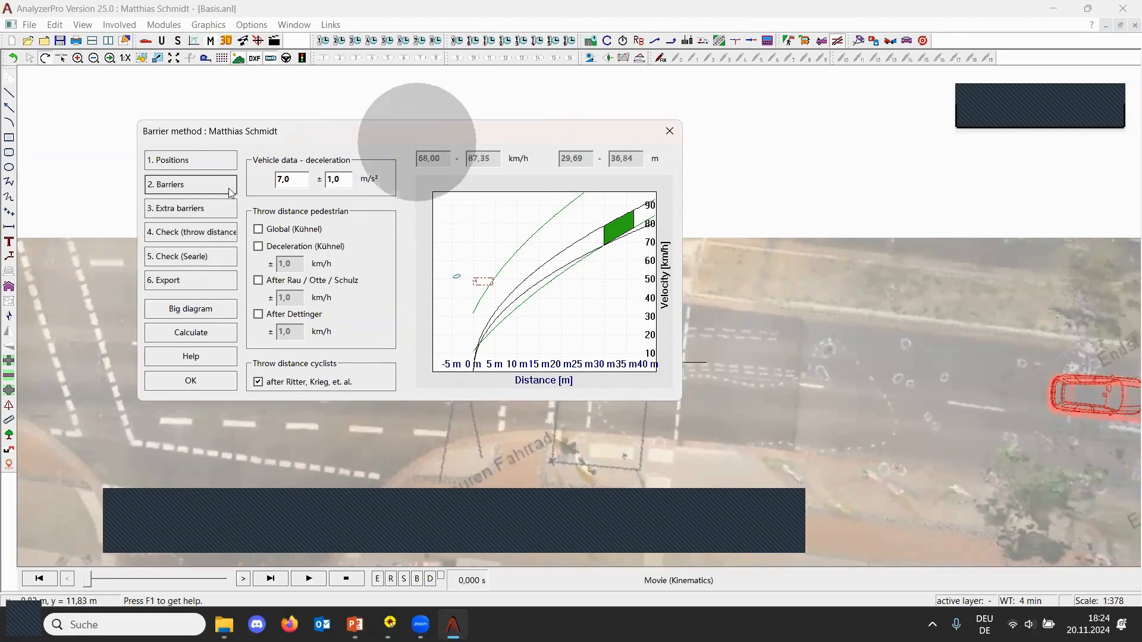
Check the medium throw distance with a 5° departure angle, -1 m centre-of-gravity height difference and 8 m/s² sliding deceleration.
{"action": "left_click", "coordinate": [187, 234]}
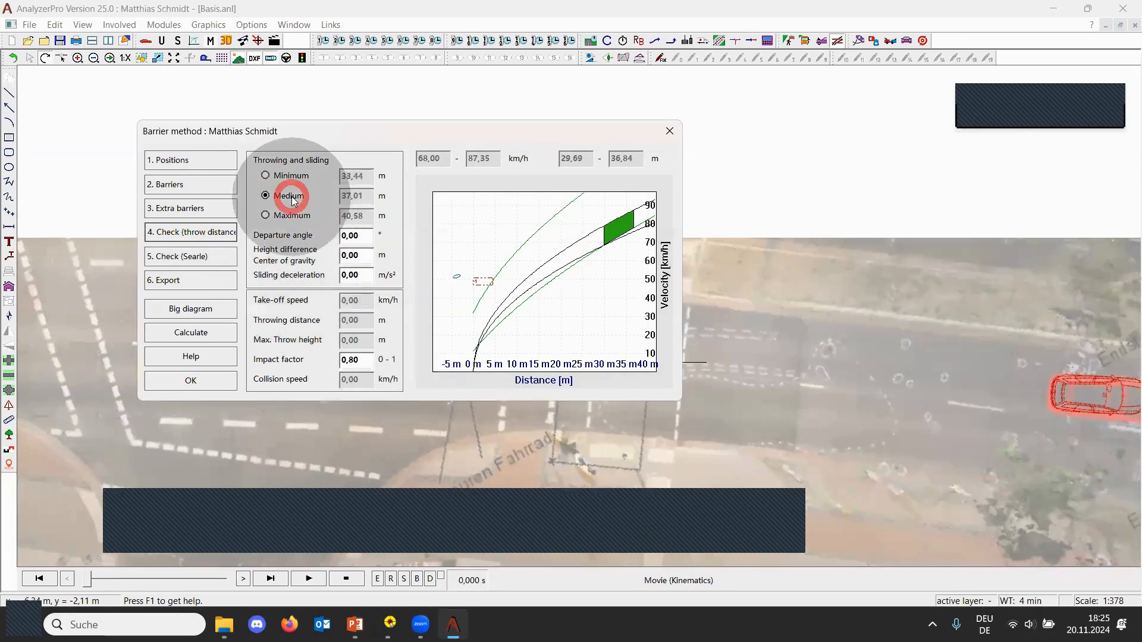
{"action": "left_click", "coordinate": [292, 229]}
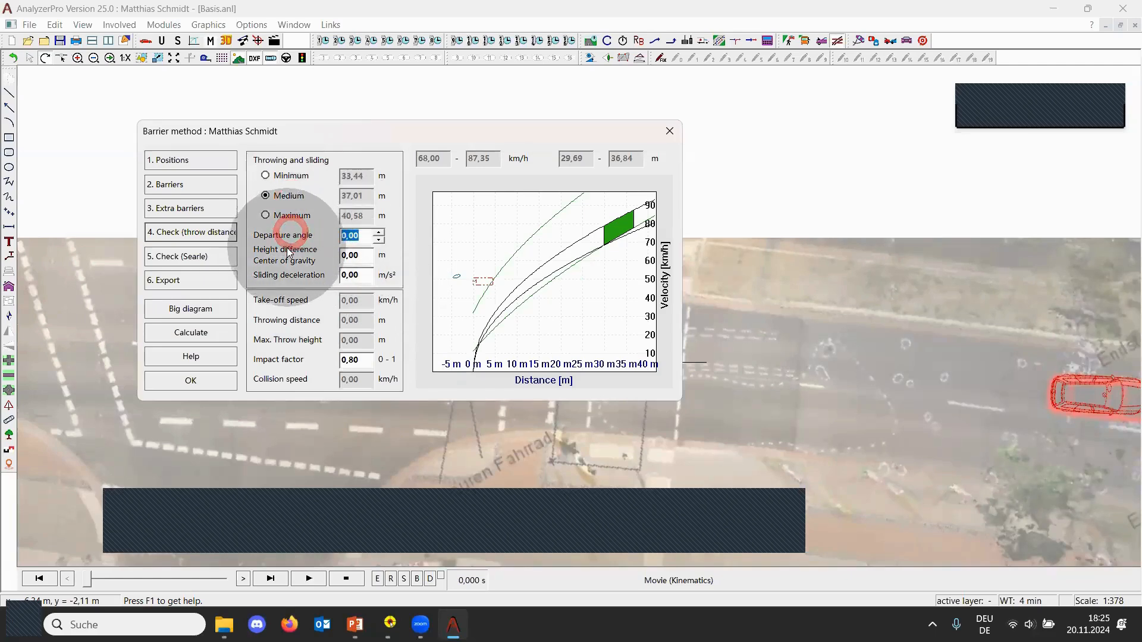
{"action": "type", "text": "5"}
{"action": "key", "text": "Tab"}
{"action": "left_click", "coordinate": [198, 234]}
{"action": "type", "text": "-"}
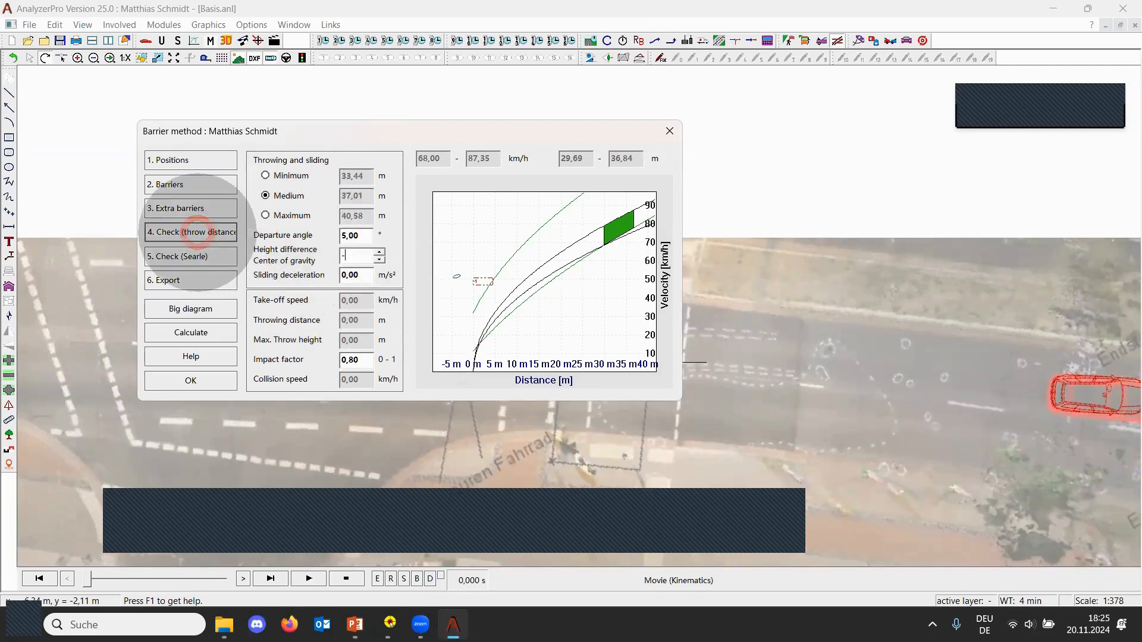
{"action": "type", "text": "1"}
{"action": "key", "text": "Tab"}
{"action": "left_click", "coordinate": [257, 266]}
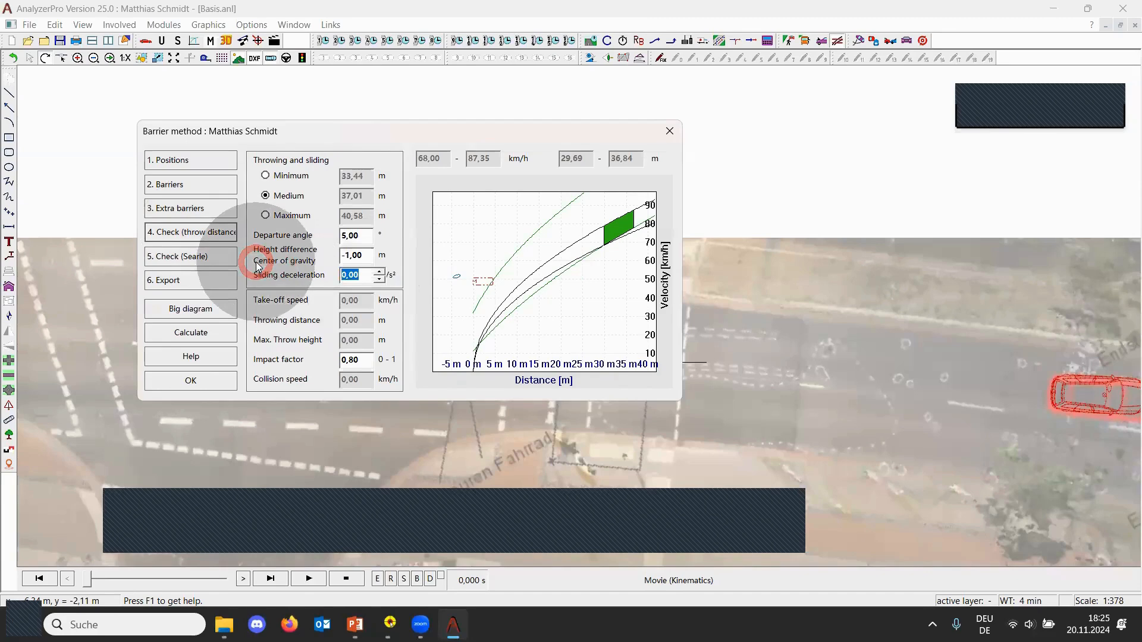
{"action": "type", "text": "8"}
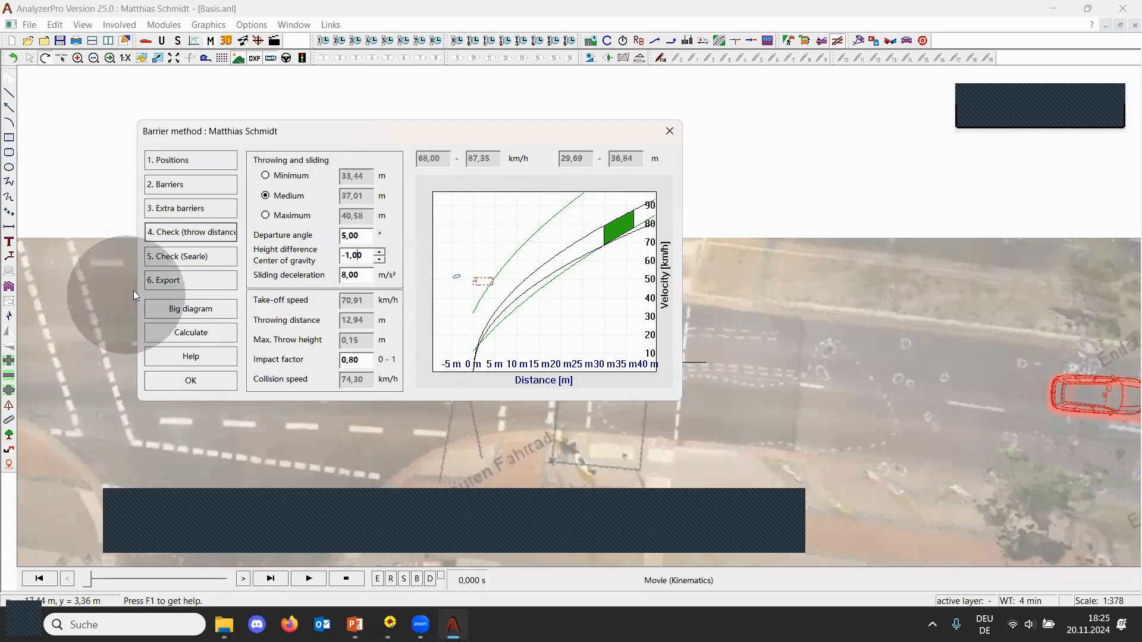
Open the Searle check of the throw distance and admit all waiting participants to the meeting.
{"action": "left_click", "coordinate": [170, 259]}
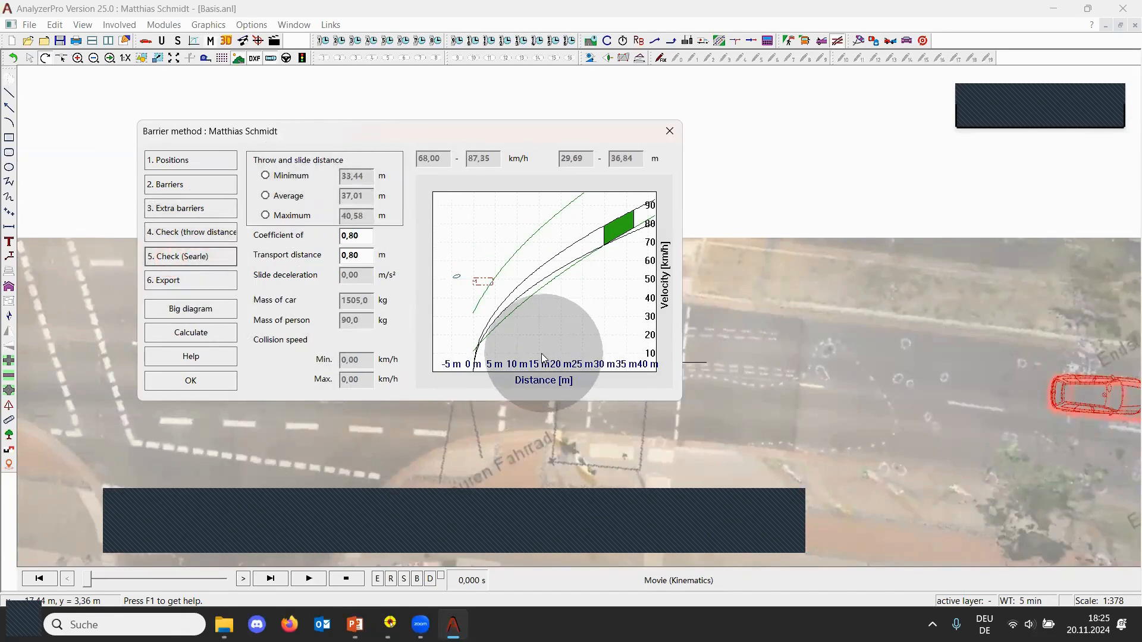
{"action": "left_click", "coordinate": [647, 87]}
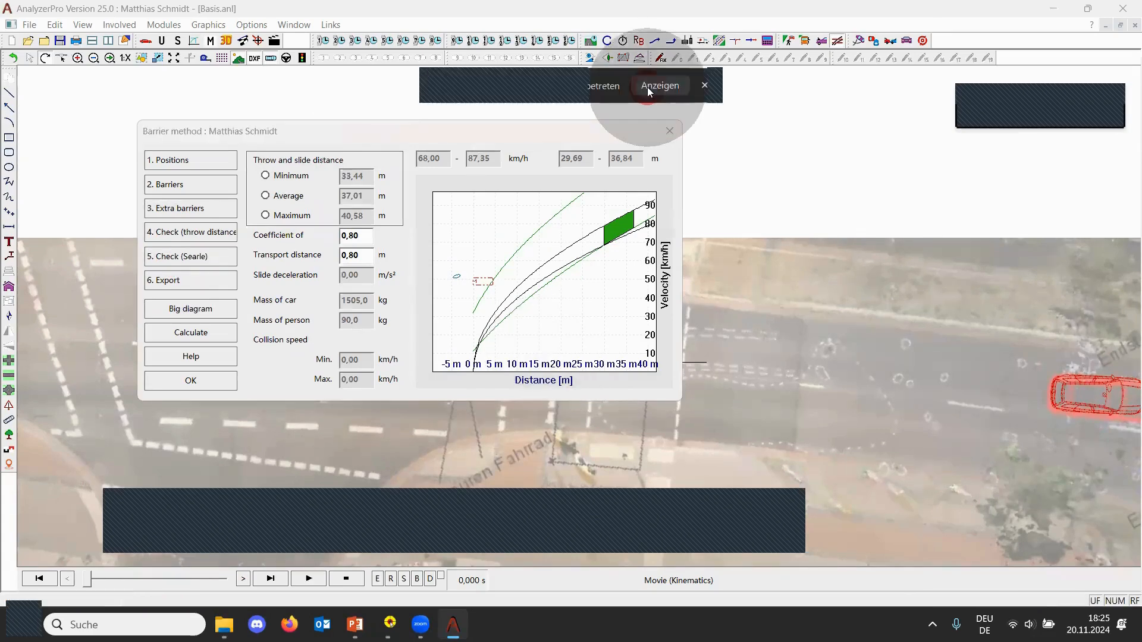
{"action": "left_click", "coordinate": [276, 408]}
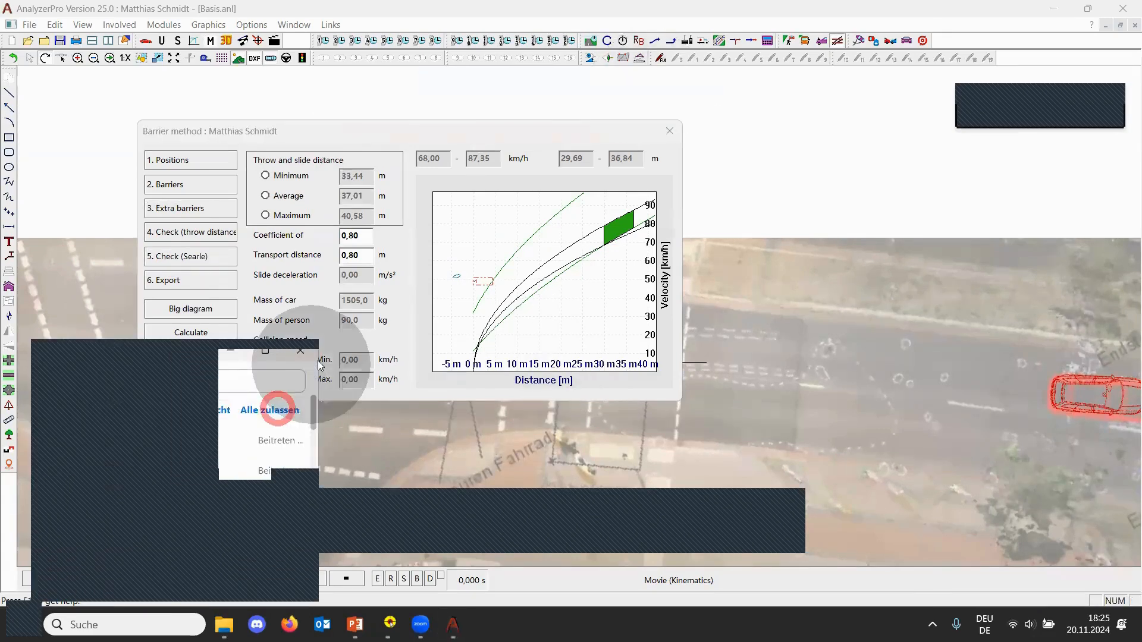
{"action": "left_click", "coordinate": [310, 356]}
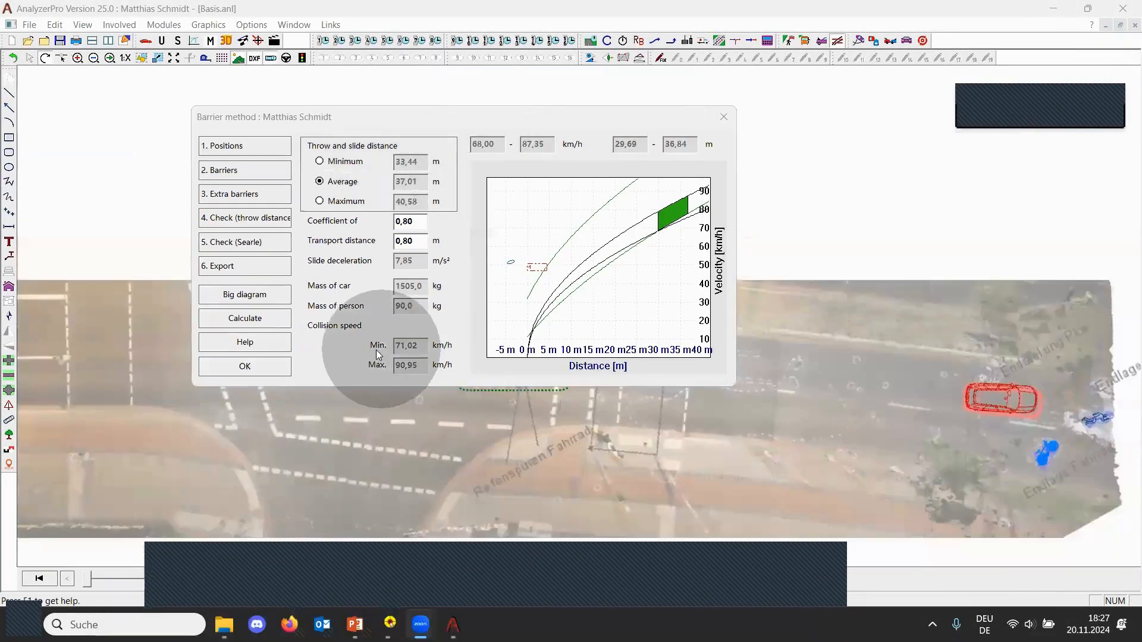
Export the barrier method result with the average collision speed to the scene and inspect the inserted vehicle positions.
{"action": "left_click", "coordinate": [245, 271]}
{"action": "left_click", "coordinate": [355, 182]}
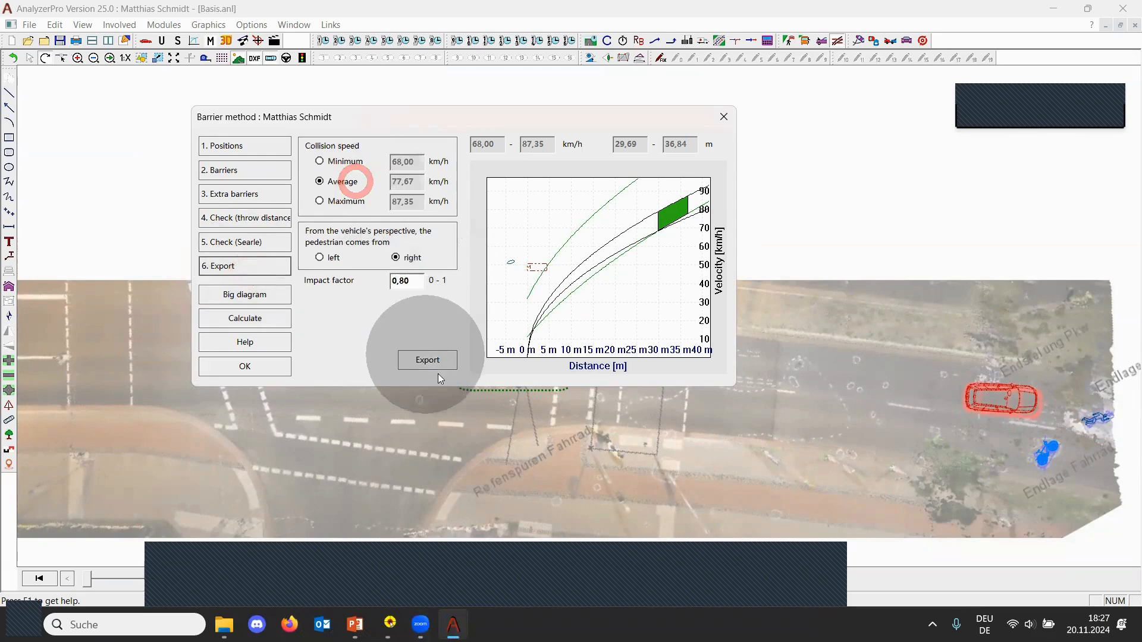
{"action": "left_click", "coordinate": [428, 360]}
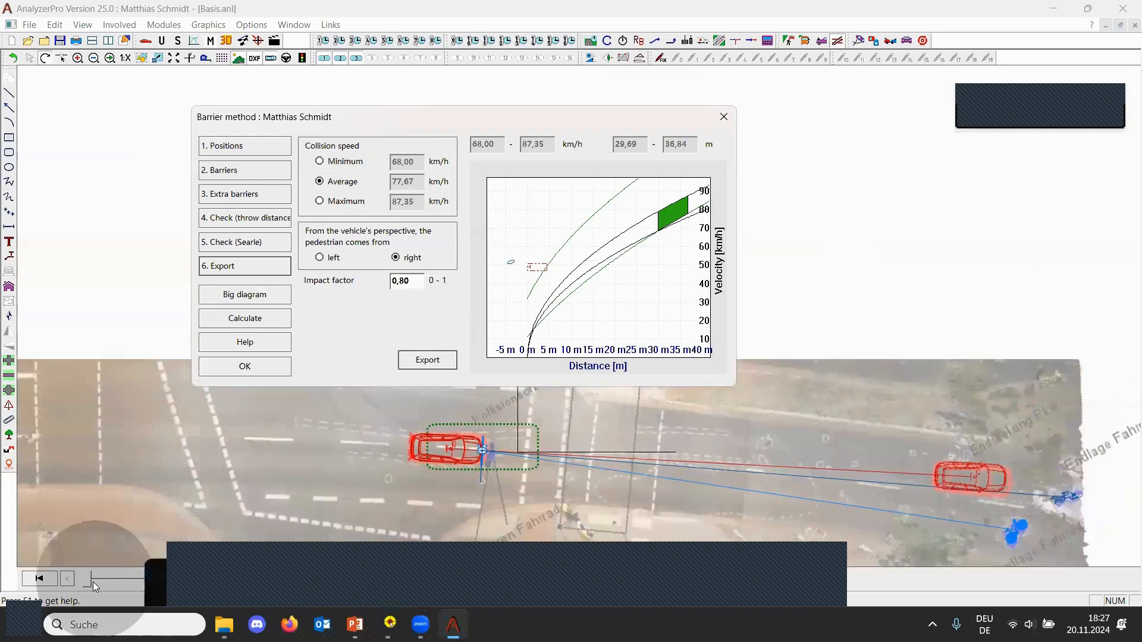
{"action": "left_click_drag", "start_coordinate": [88, 579], "coordinate": [67, 550]}
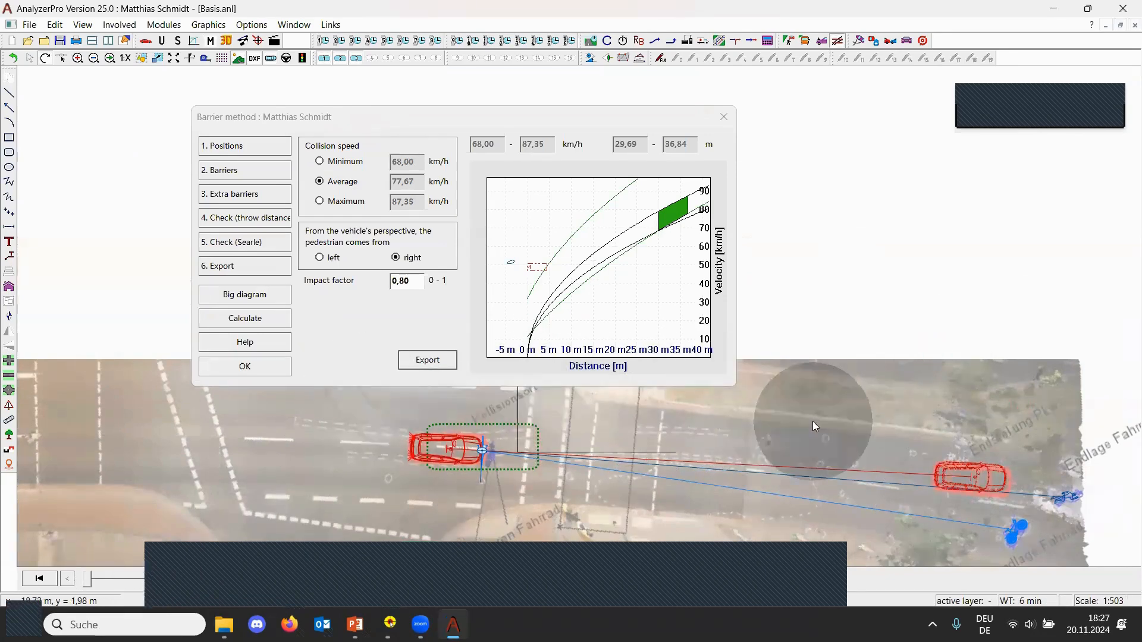
{"action": "mouse_move", "coordinate": [581, 455]}
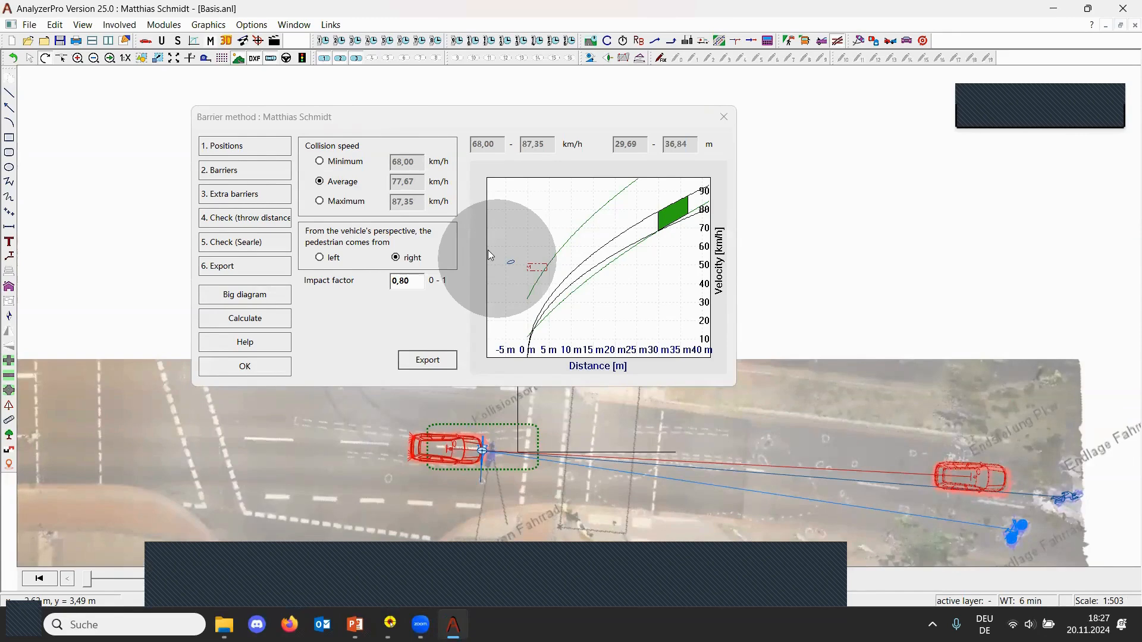
Close the barrier method and Basis.anl without saving the changes, and create a new empty file.
{"action": "left_click", "coordinate": [724, 116]}
{"action": "left_click", "coordinate": [1134, 26]}
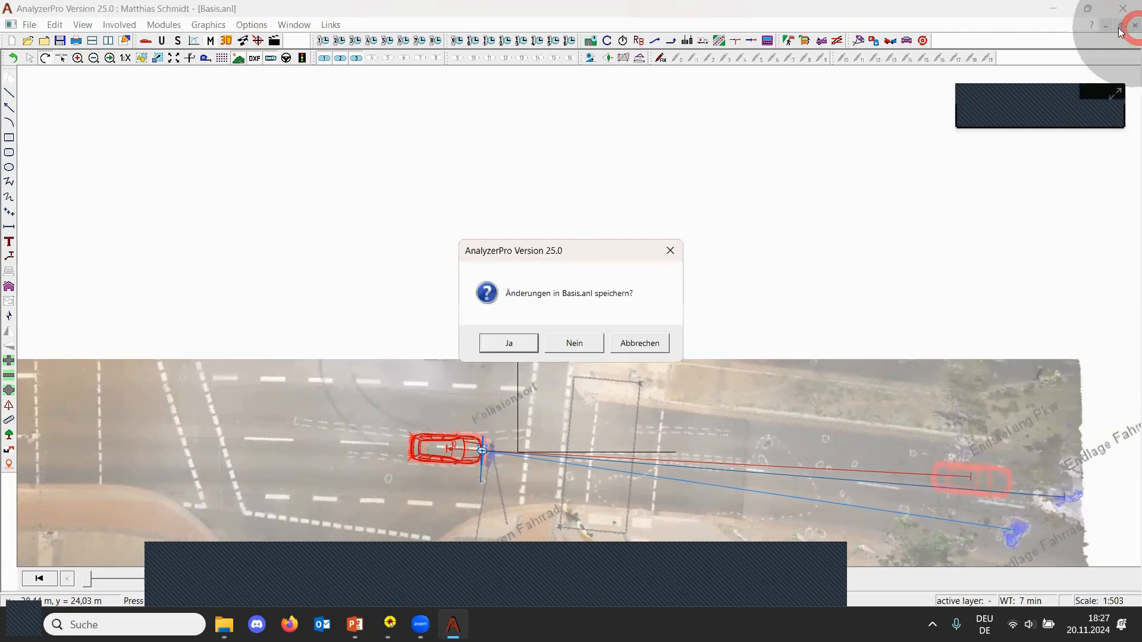
{"action": "left_click", "coordinate": [571, 341]}
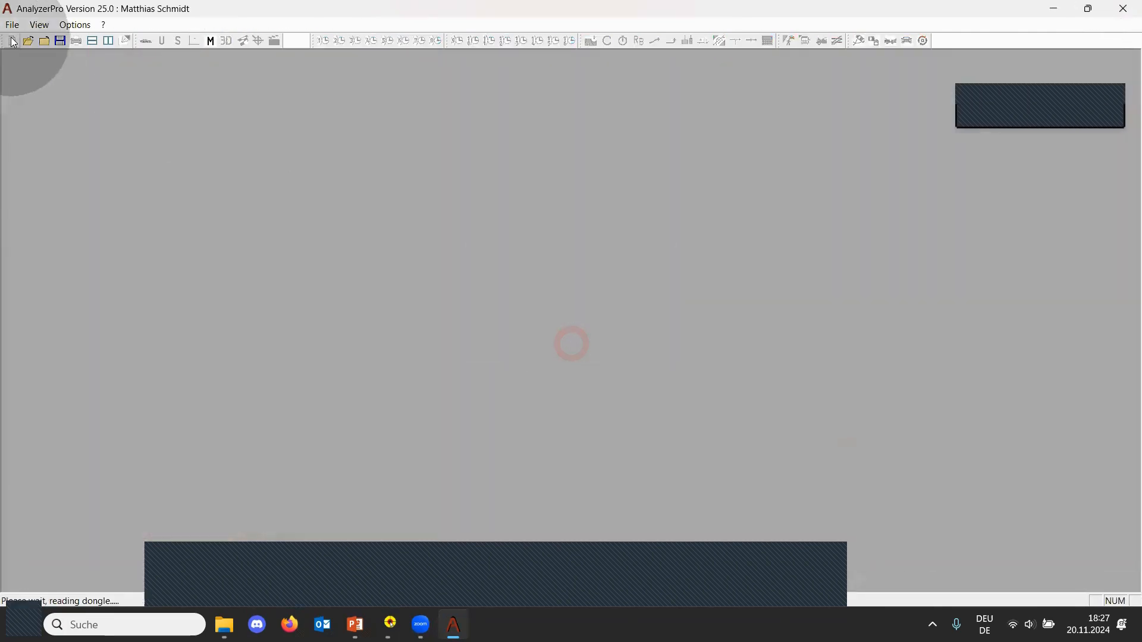
{"action": "left_click", "coordinate": [13, 42]}
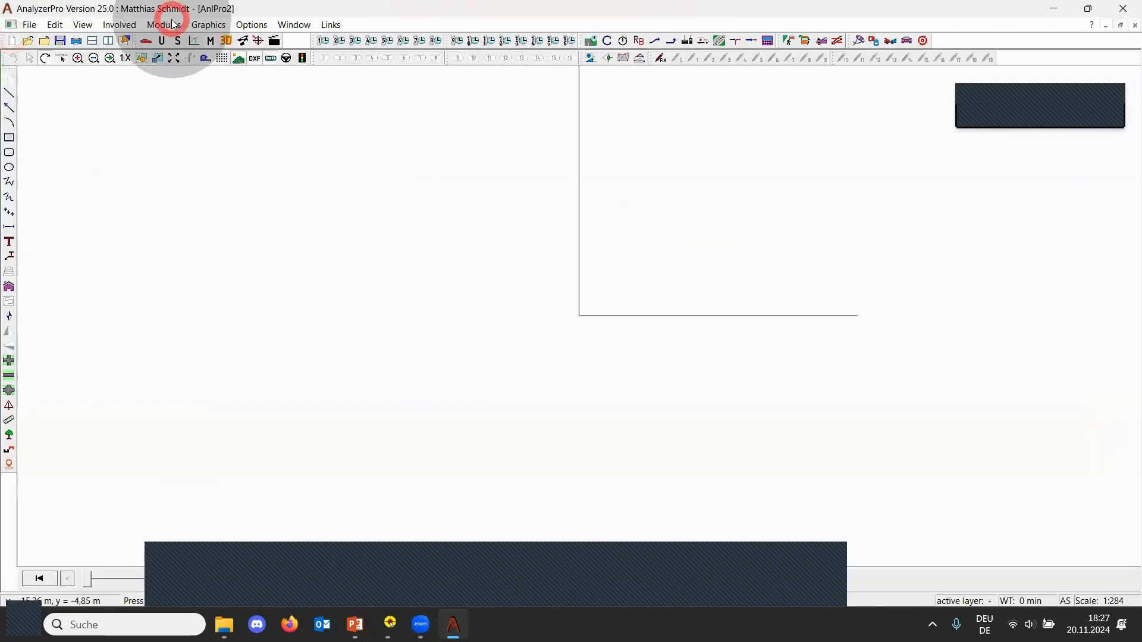
Start the Rim contact traces module and load the damaged car photo from the Radandrehsspuren folder as background.
{"action": "left_click", "coordinate": [173, 24]}
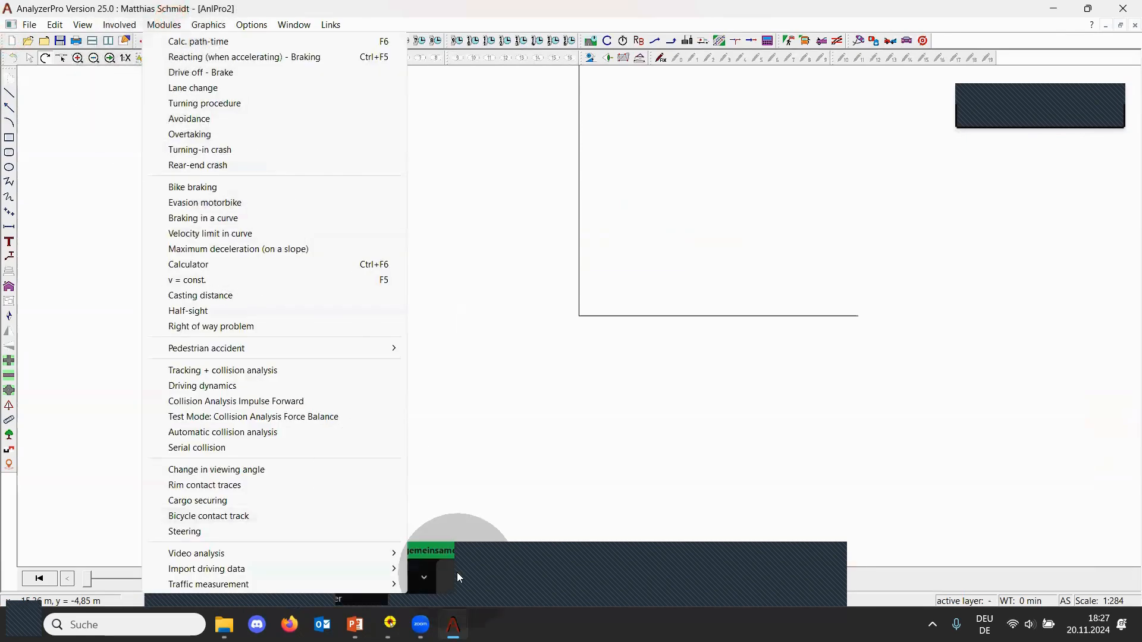
{"action": "mouse_move", "coordinate": [310, 348]}
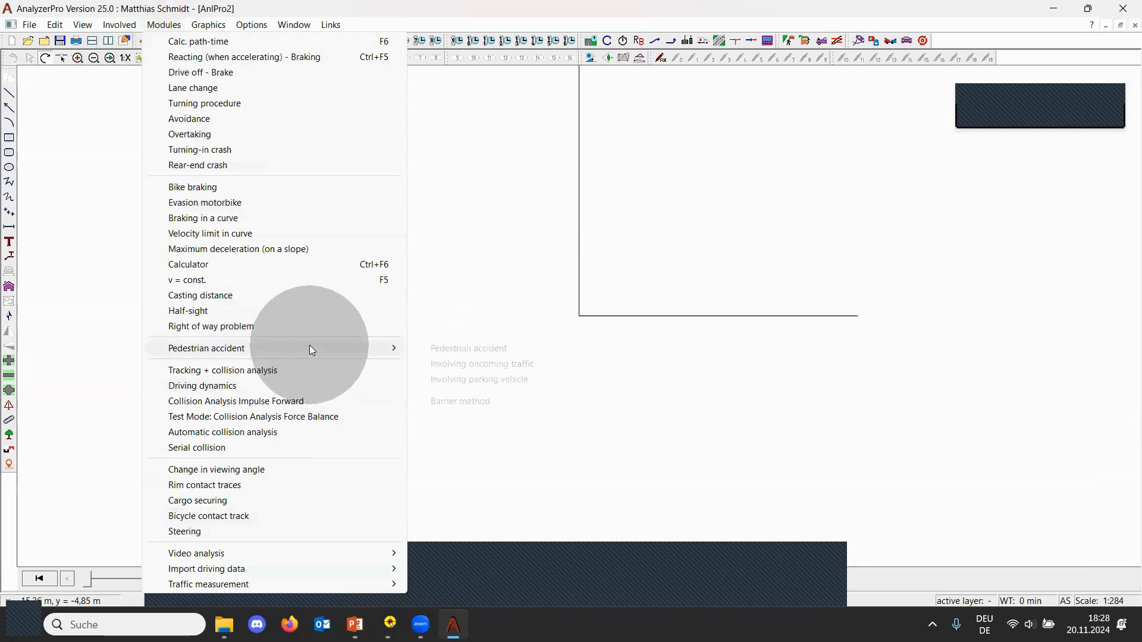
{"action": "left_click", "coordinate": [299, 487]}
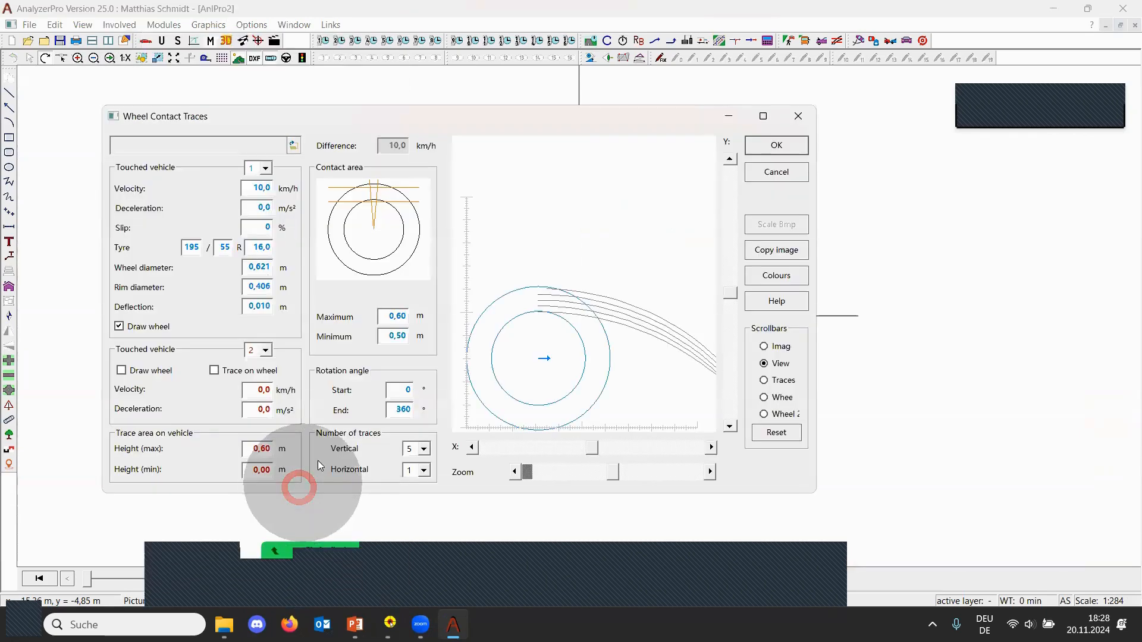
{"action": "left_click", "coordinate": [297, 145]}
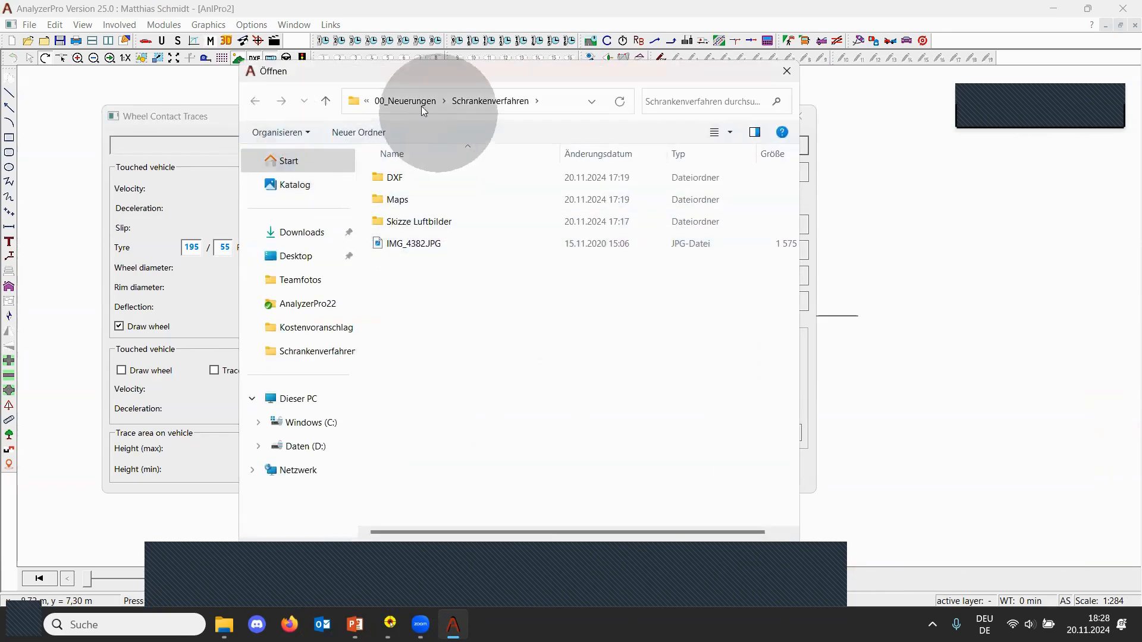
{"action": "left_click", "coordinate": [395, 101]}
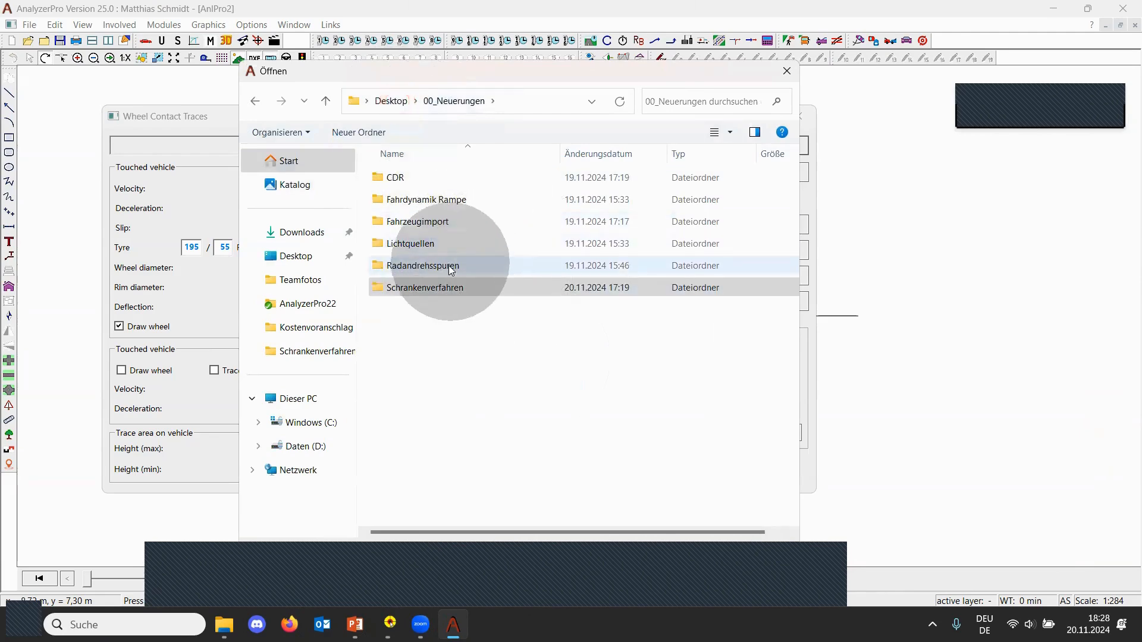
{"action": "double_click", "coordinate": [447, 265]}
{"action": "double_click", "coordinate": [422, 198]}
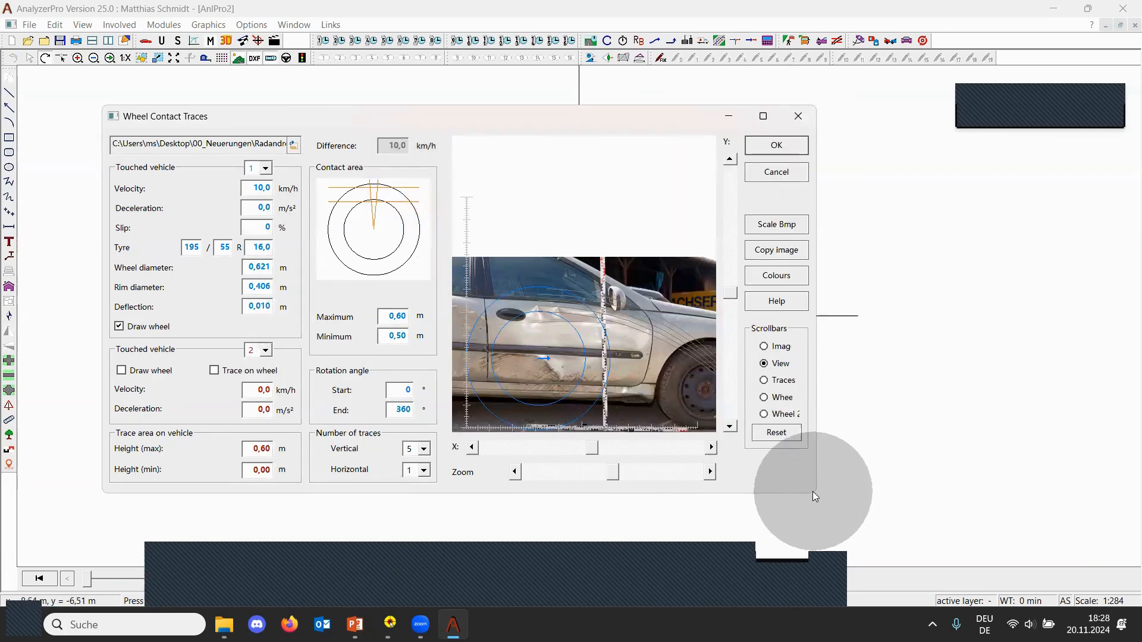
Enlarge the Wheel Contact Traces window and scale the photo to 1 m along the vertical measuring rod.
{"action": "left_click_drag", "start_coordinate": [819, 493], "coordinate": [1133, 476]}
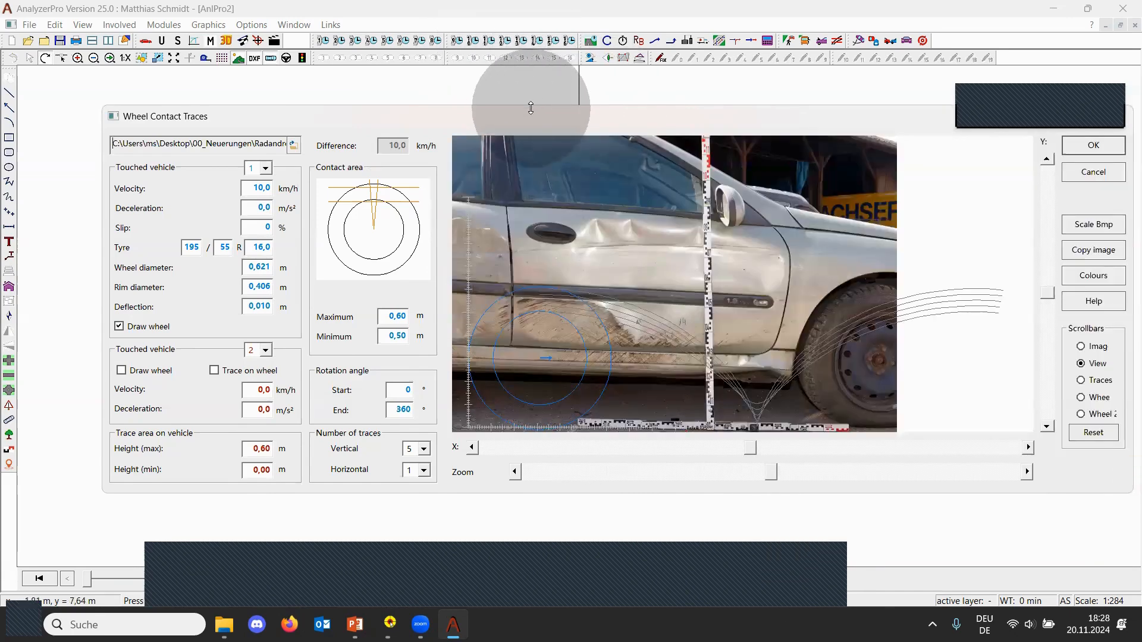
{"action": "left_click_drag", "start_coordinate": [531, 107], "coordinate": [580, 65]}
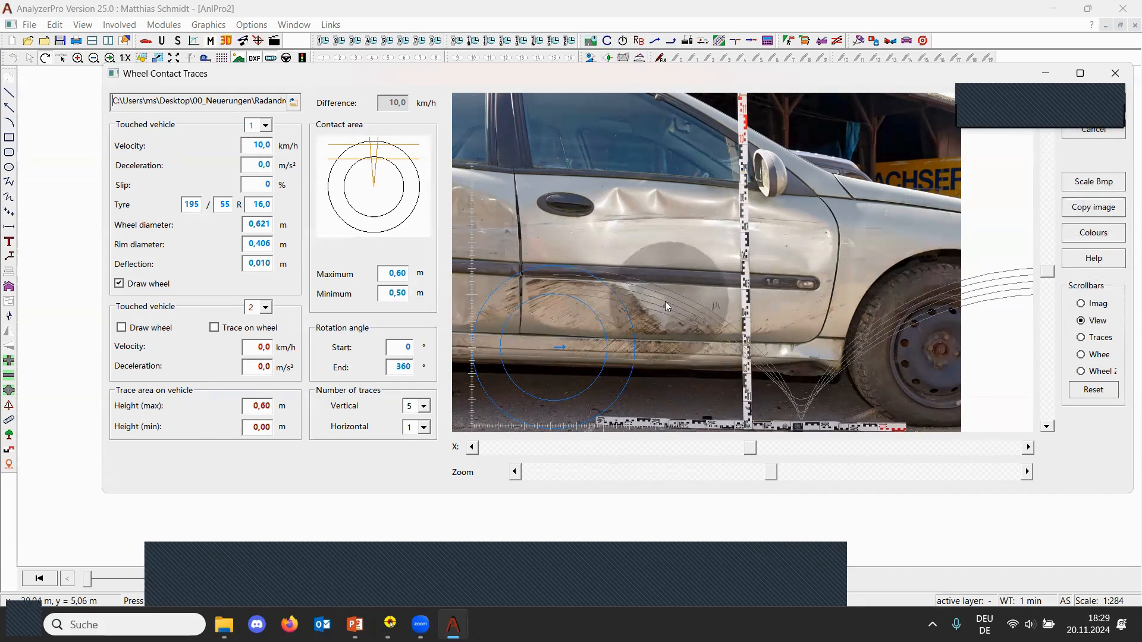
{"action": "left_click", "coordinate": [1093, 185]}
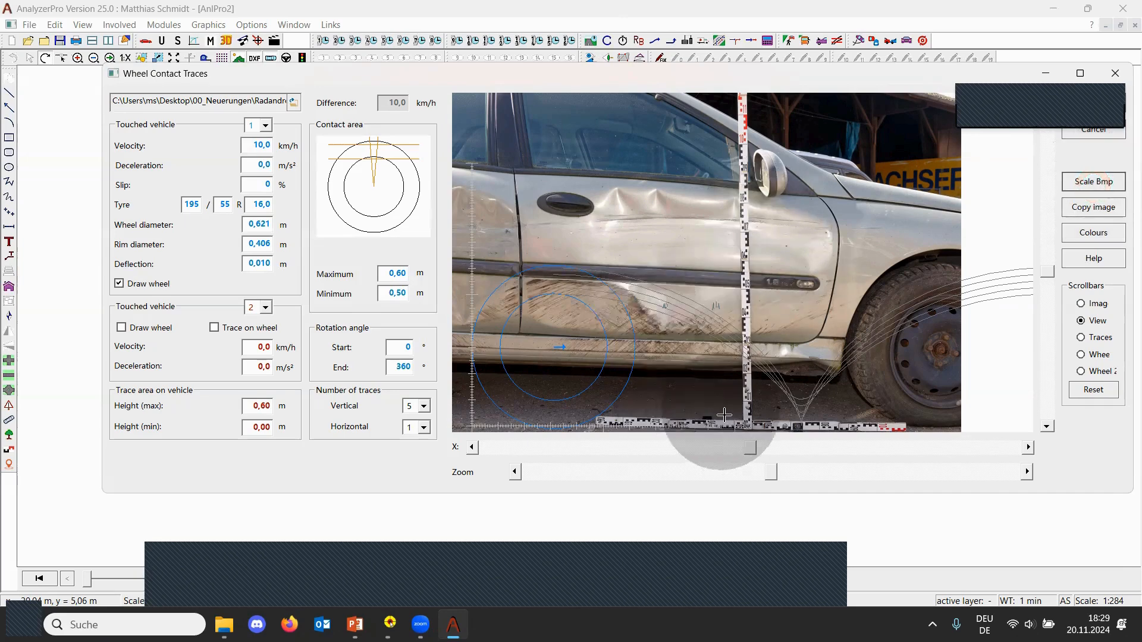
{"action": "left_click_drag", "start_coordinate": [748, 428], "coordinate": [743, 143]}
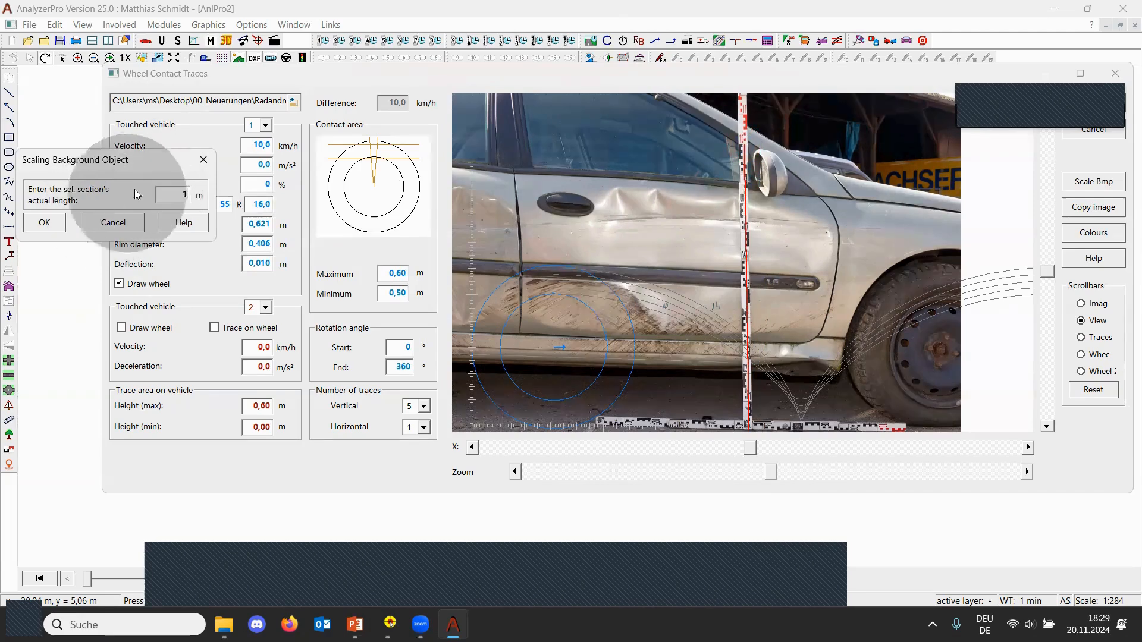
{"action": "left_click", "coordinate": [157, 192]}
{"action": "left_click", "coordinate": [45, 231]}
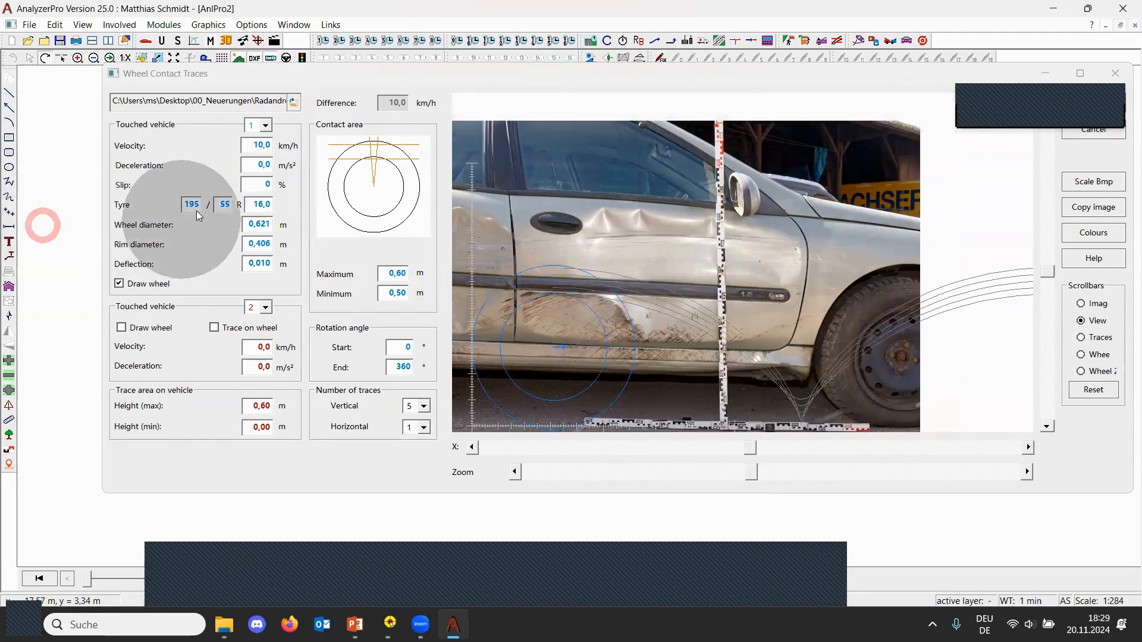
Shift only the background photo horizontally so the door's scratch marks lie under the calculated traces beside the wheel.
{"action": "mouse_move", "coordinate": [783, 276]}
{"action": "left_mouse_down"}
{"action": "mouse_move", "coordinate": [768, 278]}
{"action": "mouse_move", "coordinate": [787, 274]}
{"action": "left_mouse_up"}
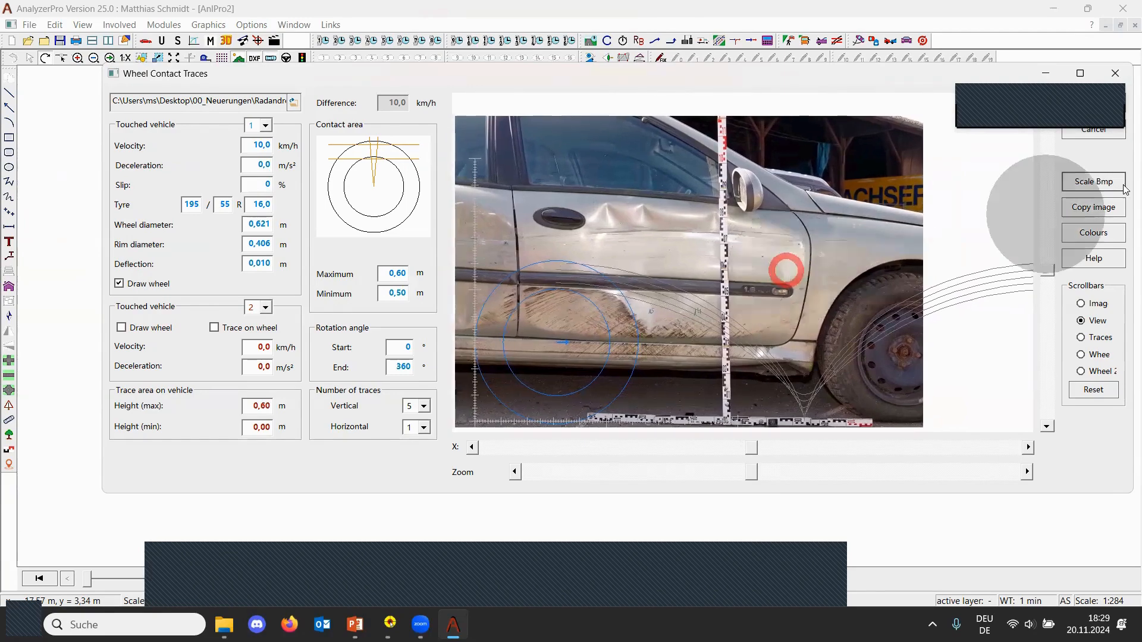
{"action": "left_click", "coordinate": [1081, 304]}
{"action": "left_click", "coordinate": [777, 292]}
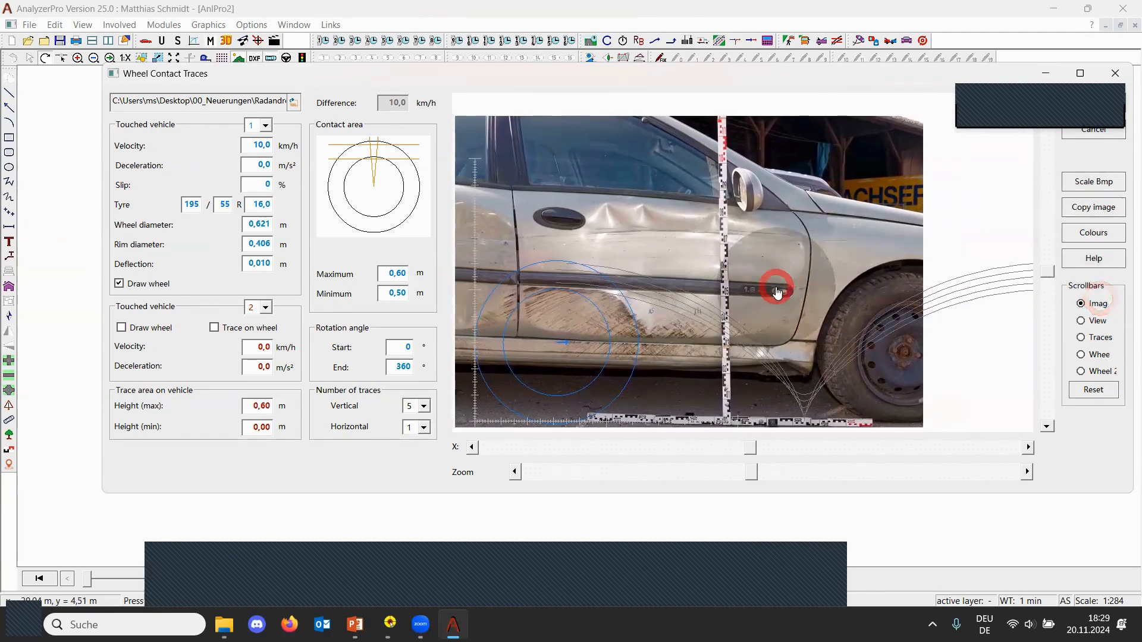
{"action": "left_click_drag", "start_coordinate": [777, 291], "coordinate": [843, 279]}
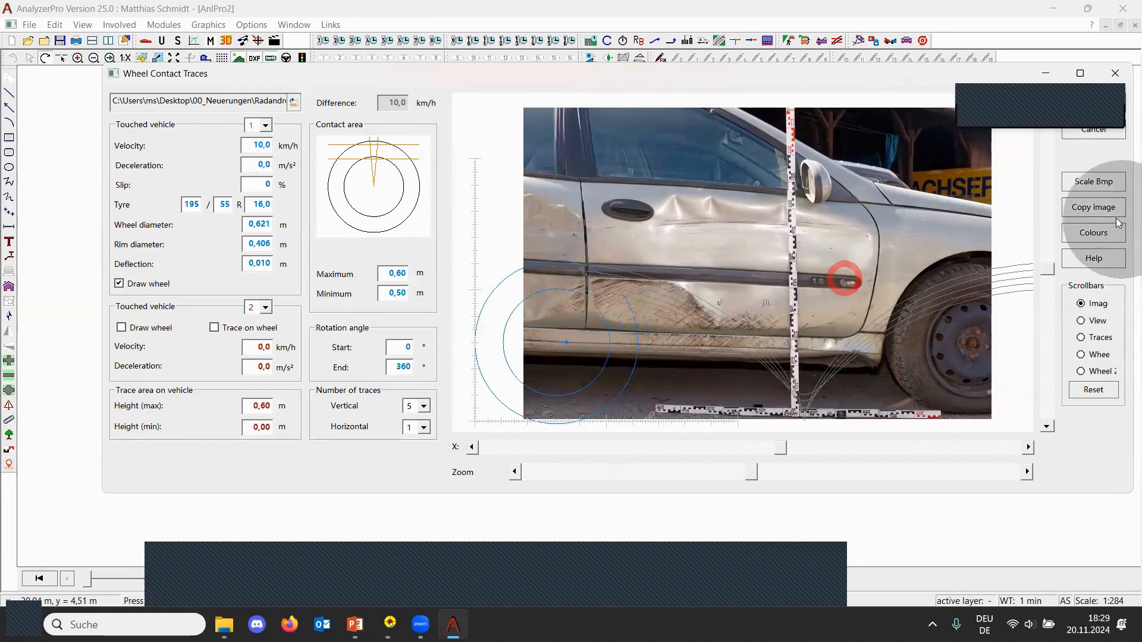
Colour the contact traces green and set the scrollbars back to moving the view.
{"action": "left_click", "coordinate": [1093, 232]}
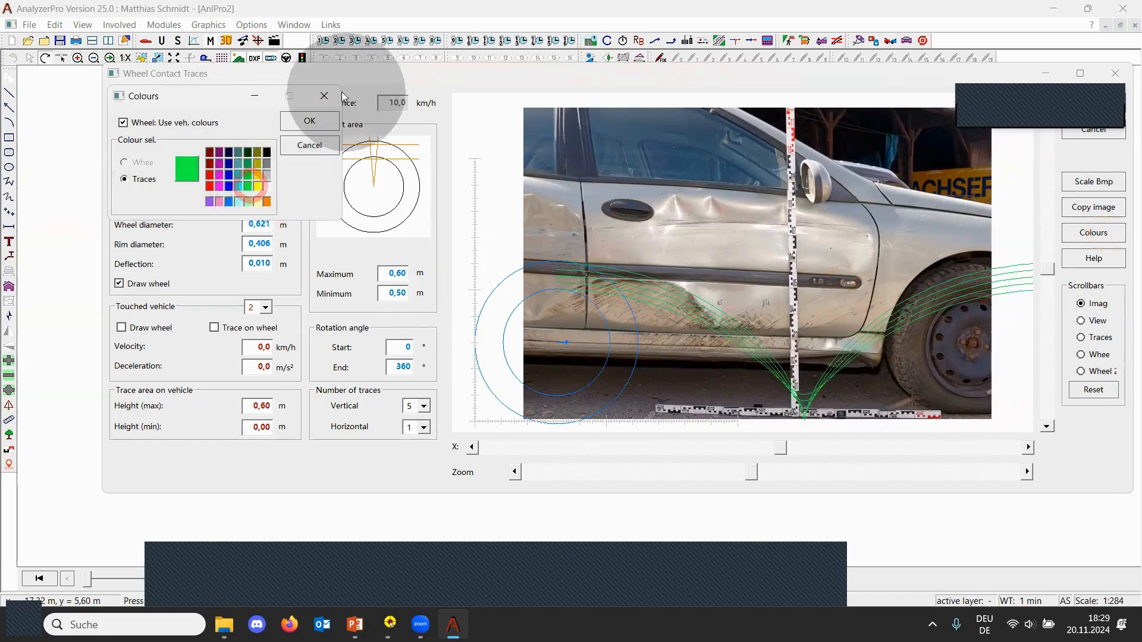
{"action": "left_click", "coordinate": [310, 121]}
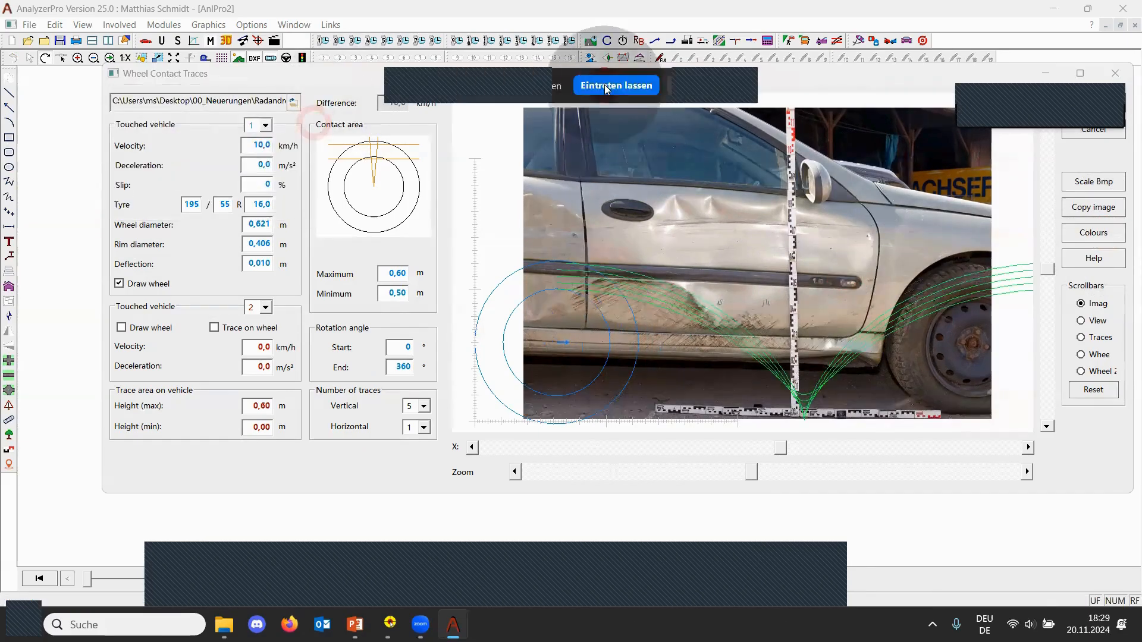
{"action": "left_click", "coordinate": [1081, 320]}
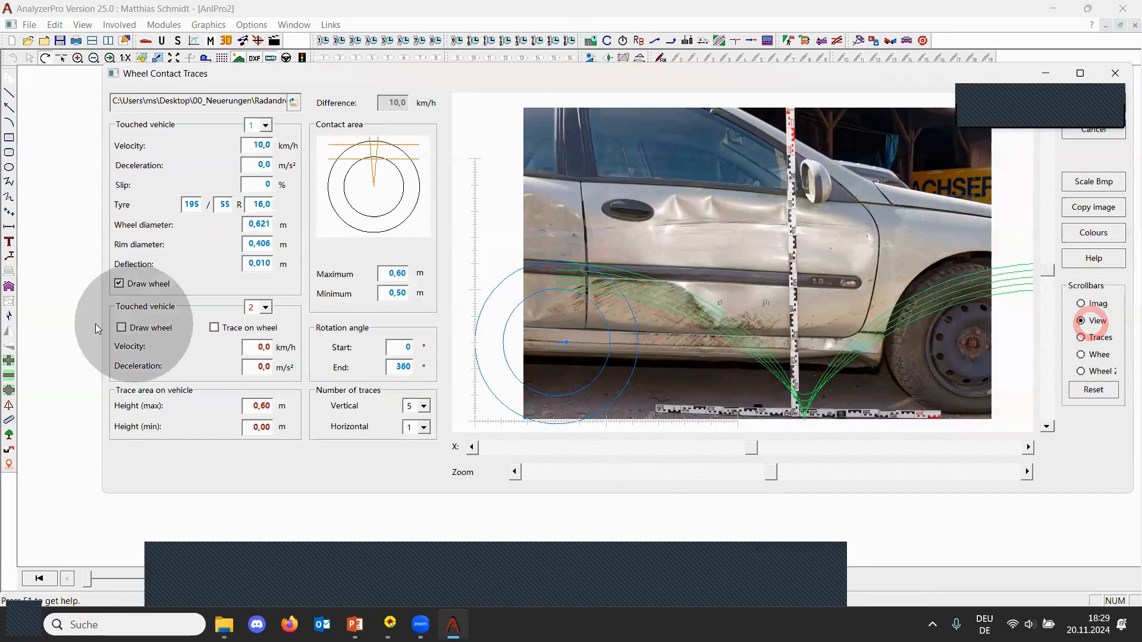
Vary the second vehicle's velocity to compare the contact trace shapes, ending with 2.1 km/h.
{"action": "left_click", "coordinate": [241, 354]}
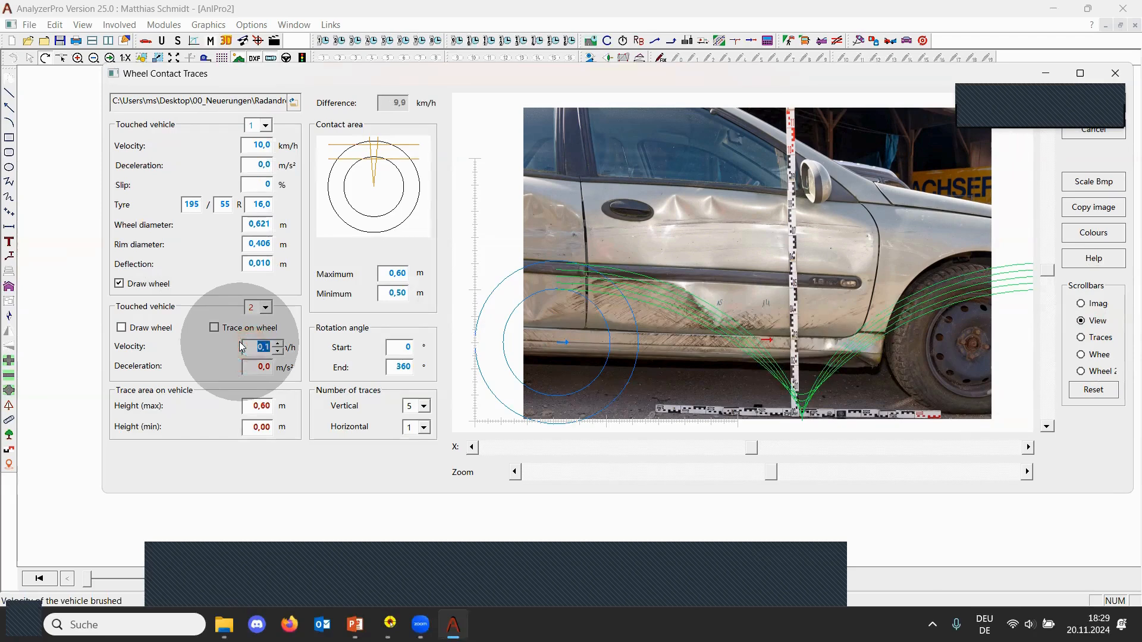
{"action": "key", "text": "ctrl+Up"}
{"action": "key", "text": "ctrl+Up"}
{"action": "key", "text": "ctrl+Up"}
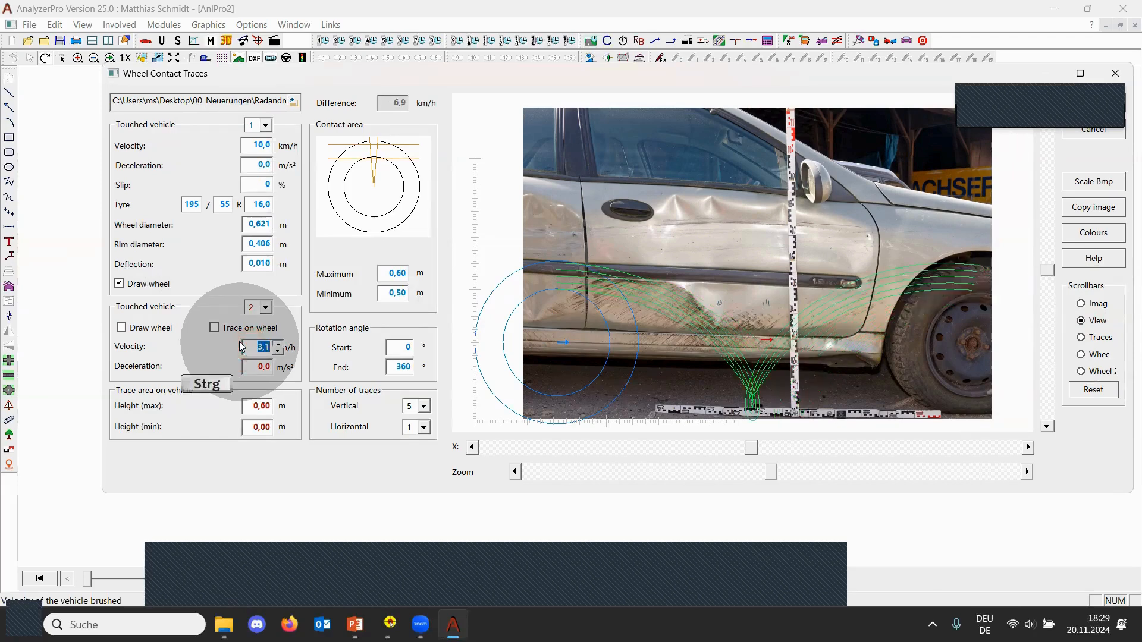
{"action": "key", "text": "ctrl+Down"}
{"action": "key", "text": "ctrl+Down"}
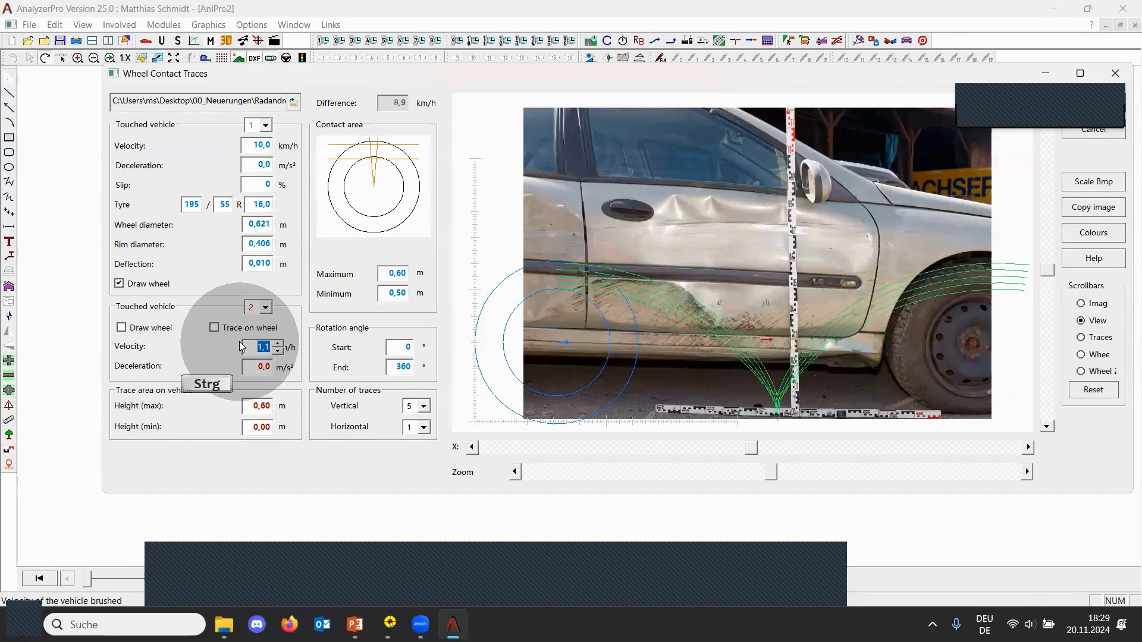
{"action": "key", "text": "ctrl+Up"}
{"action": "key", "text": "ctrl+Up"}
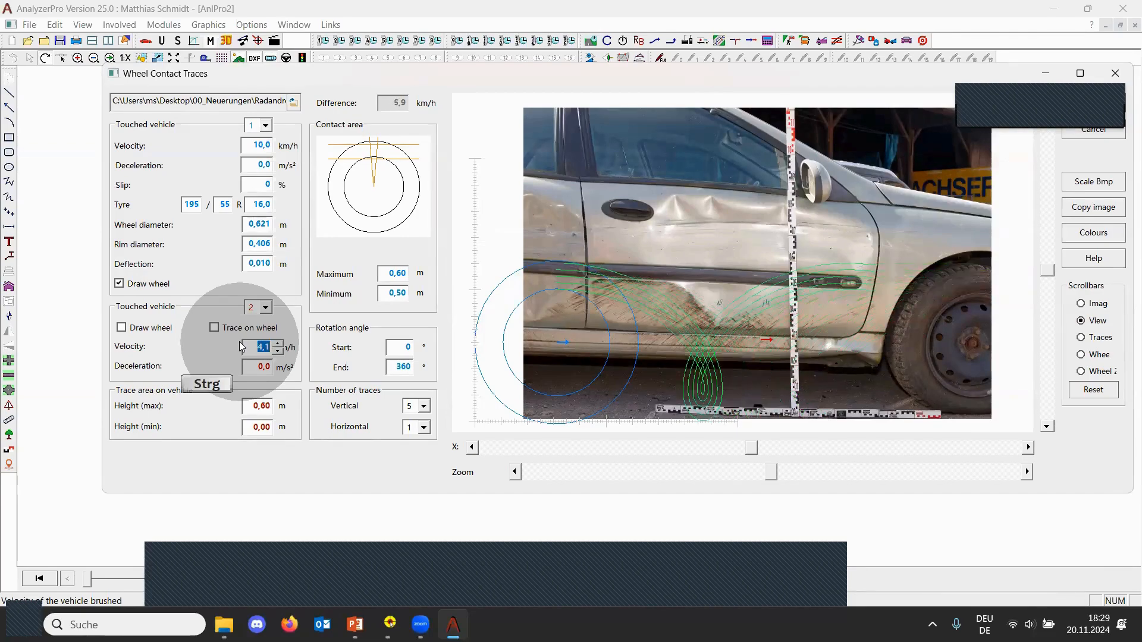
Vary the first vehicle's velocity between 1 and 13 km/h to fit the traces to the scratches, ending with 11 km/h.
{"action": "left_click", "coordinate": [255, 149]}
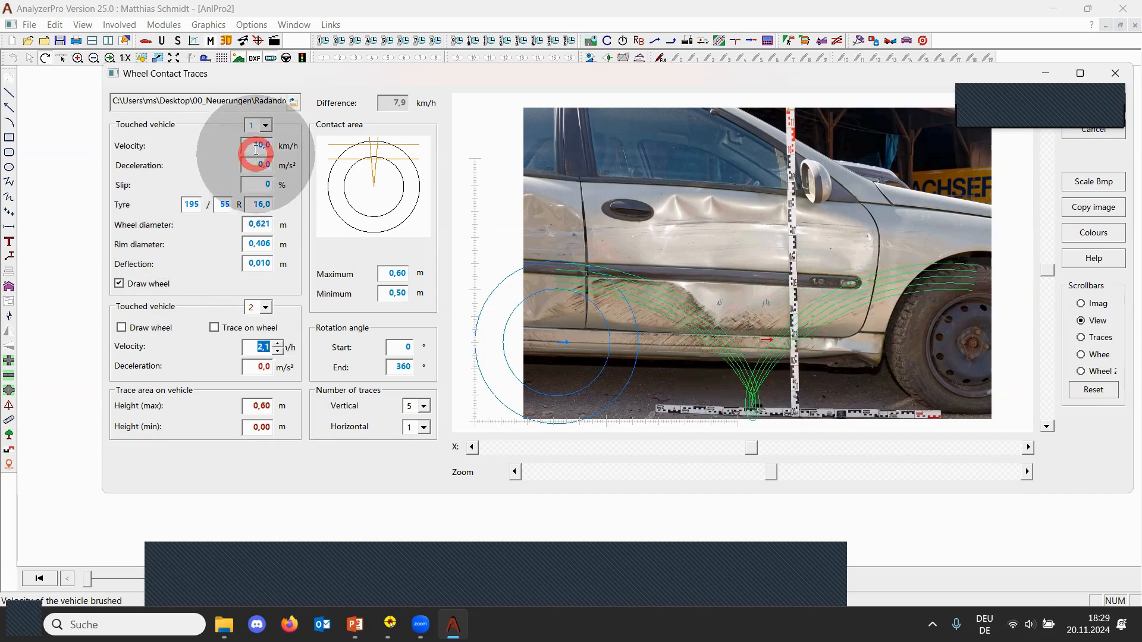
{"action": "key", "text": "ctrl+Up"}
{"action": "key", "text": "ctrl+Up"}
{"action": "key", "text": "ctrl+Up"}
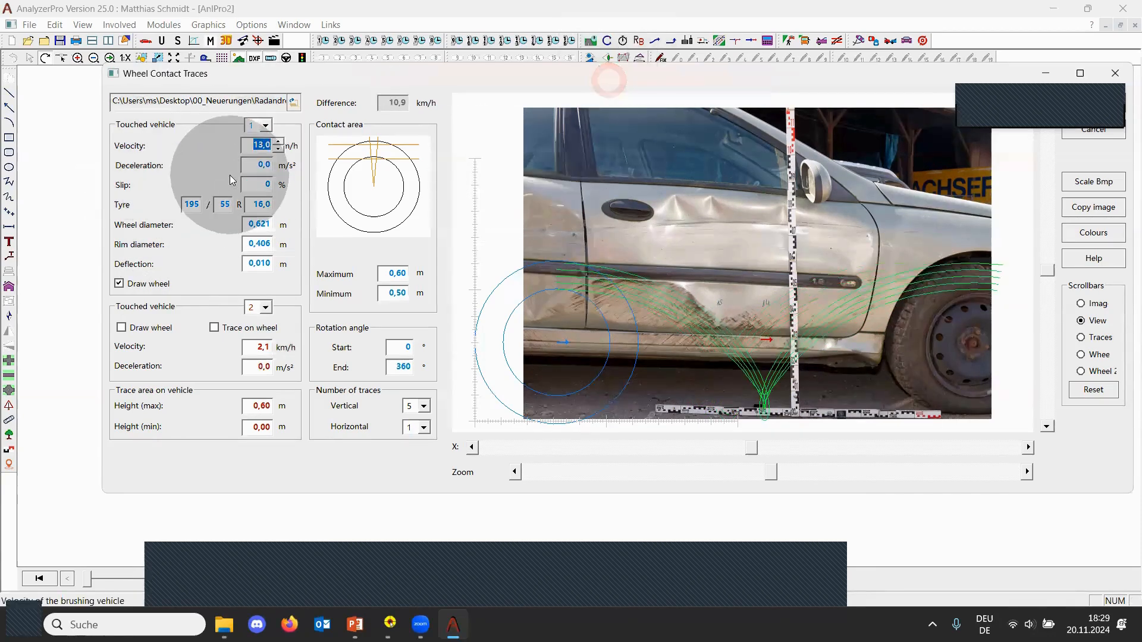
{"action": "key", "text": "ctrl"}
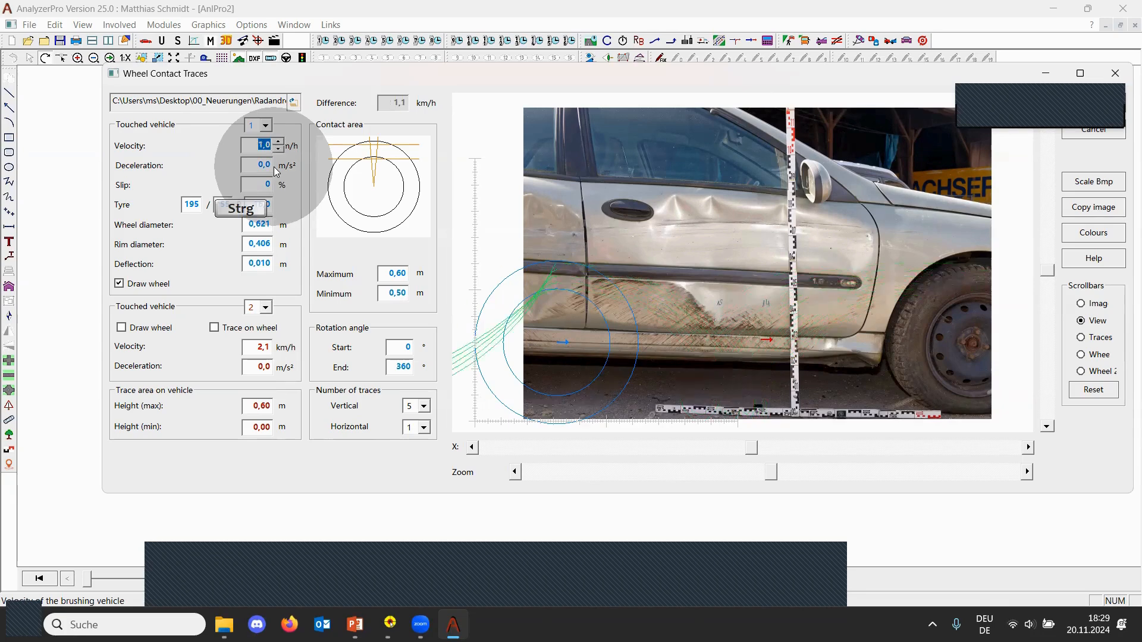
{"action": "key", "text": "ctrl+Up"}
{"action": "key", "text": "ctrl+Up"}
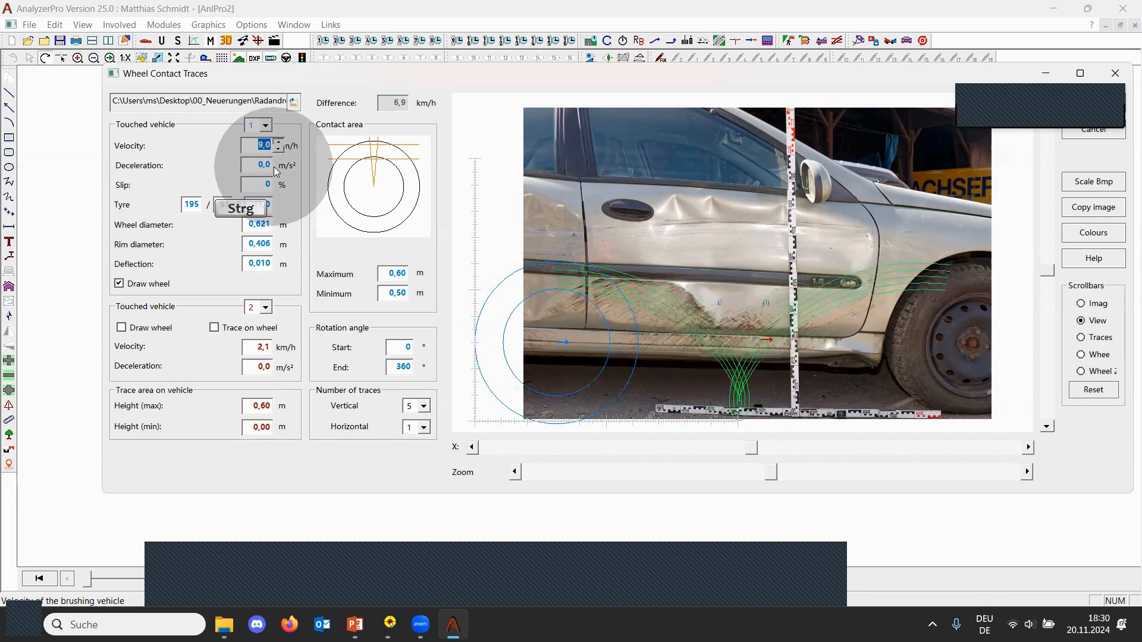
{"action": "key", "text": "ctrl+Up"}
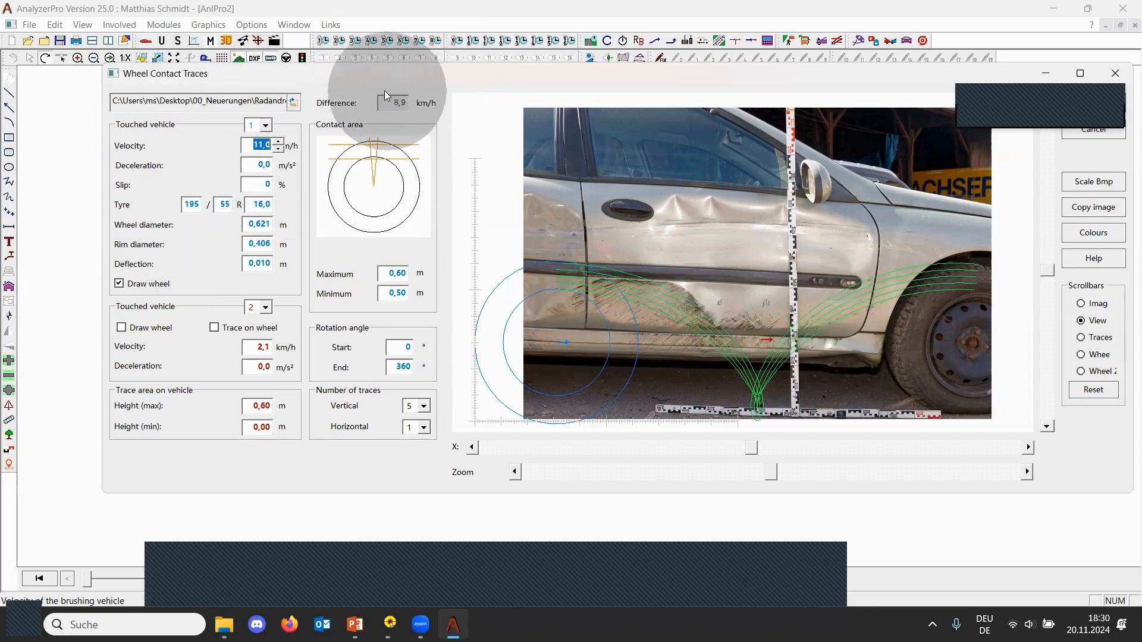
Narrow the contact area by setting its maximum height to 0.55 m.
{"action": "left_click", "coordinate": [396, 277]}
{"action": "key", "text": "ctrl+Down"}
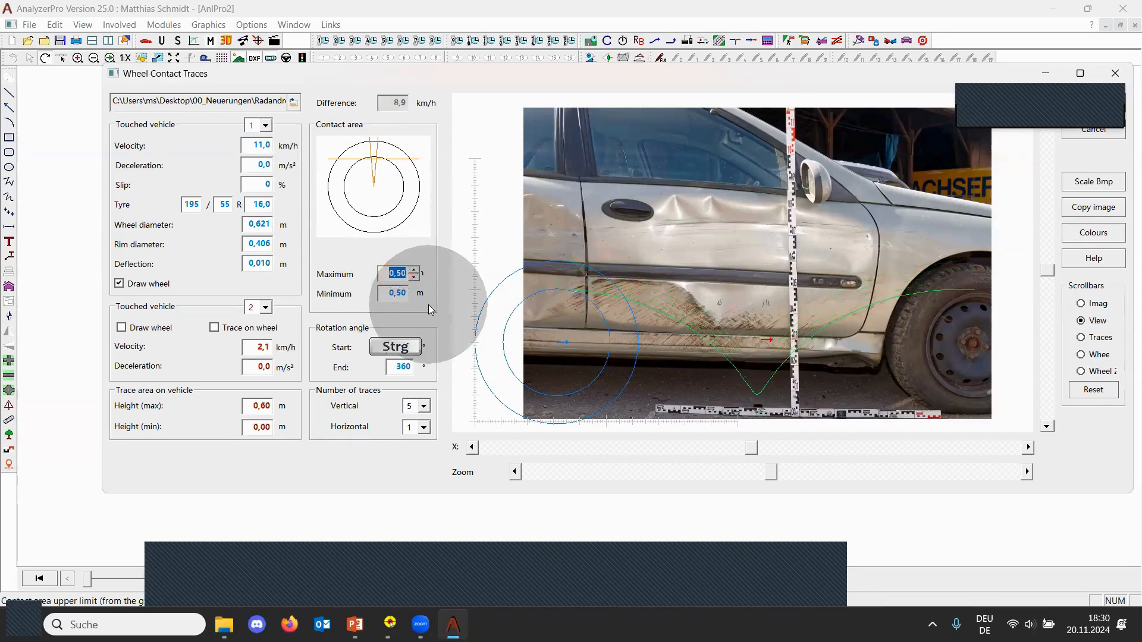
{"action": "key", "text": "ctrl+Up"}
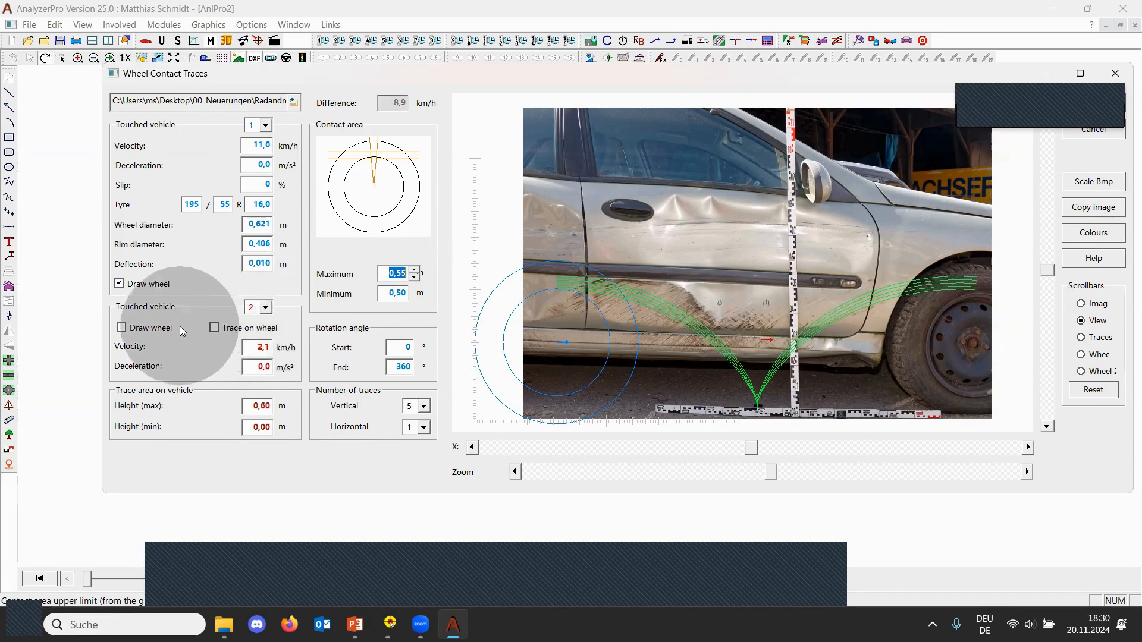
Draw the second vehicle's wheel with the trace shown on it, and close the Wheel Contact Traces window.
{"action": "left_click", "coordinate": [164, 328]}
{"action": "left_click", "coordinate": [214, 327]}
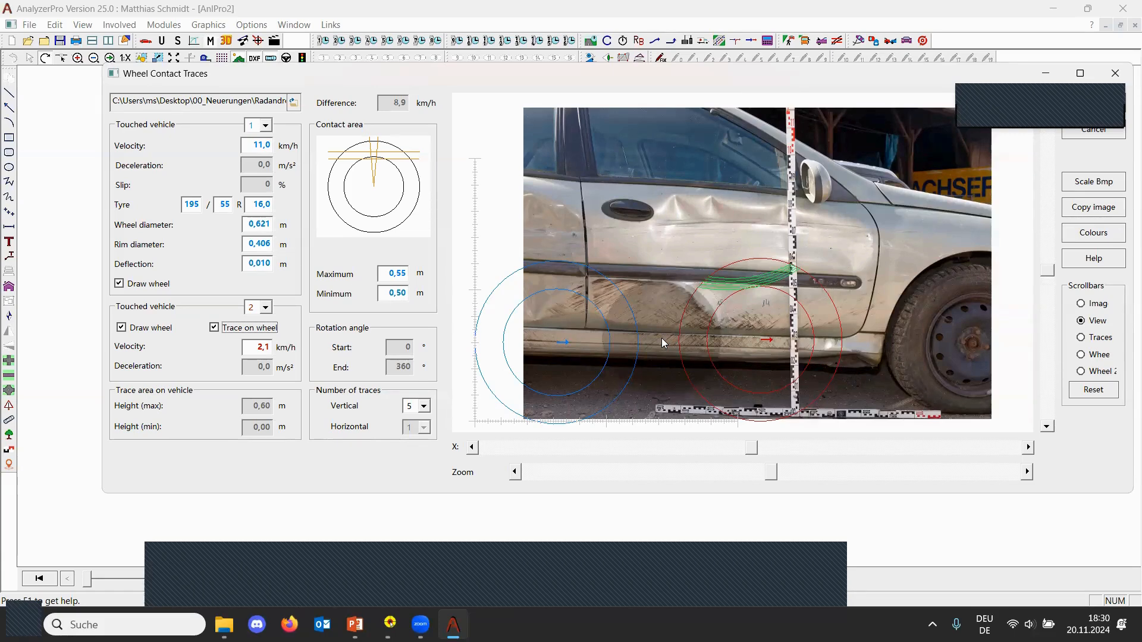
{"action": "left_click", "coordinate": [1109, 74]}
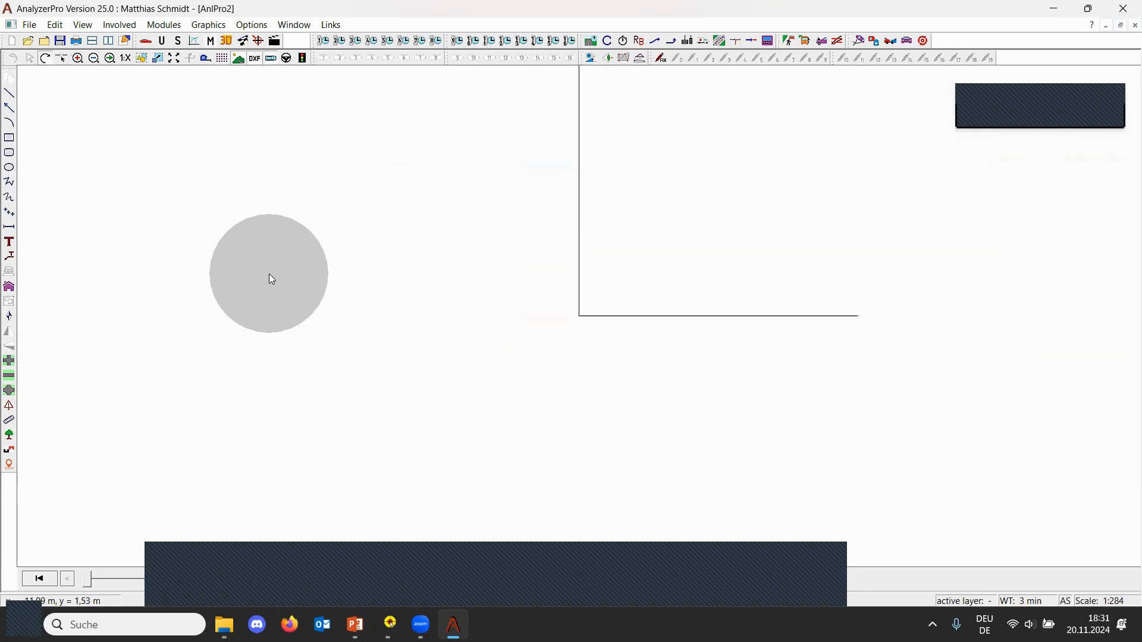
Open the NHTSA crash test database, enlarge its window and browse the list of tests.
{"action": "left_click", "coordinate": [638, 81]}
{"action": "left_click", "coordinate": [326, 24]}
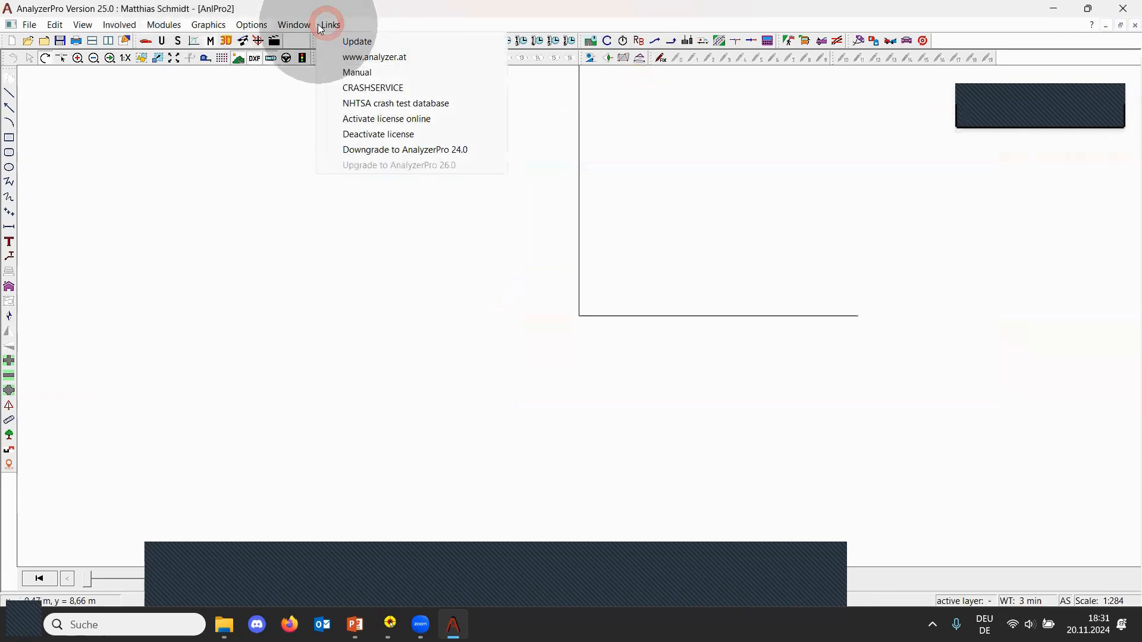
{"action": "left_click", "coordinate": [458, 106]}
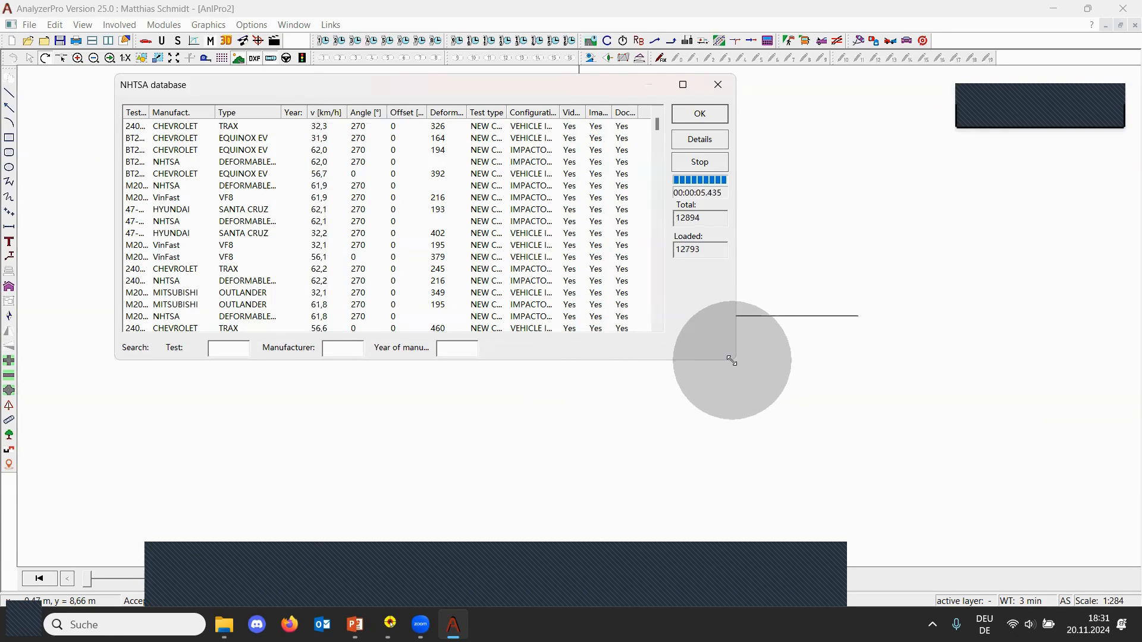
{"action": "left_click_drag", "start_coordinate": [731, 361], "coordinate": [867, 471]}
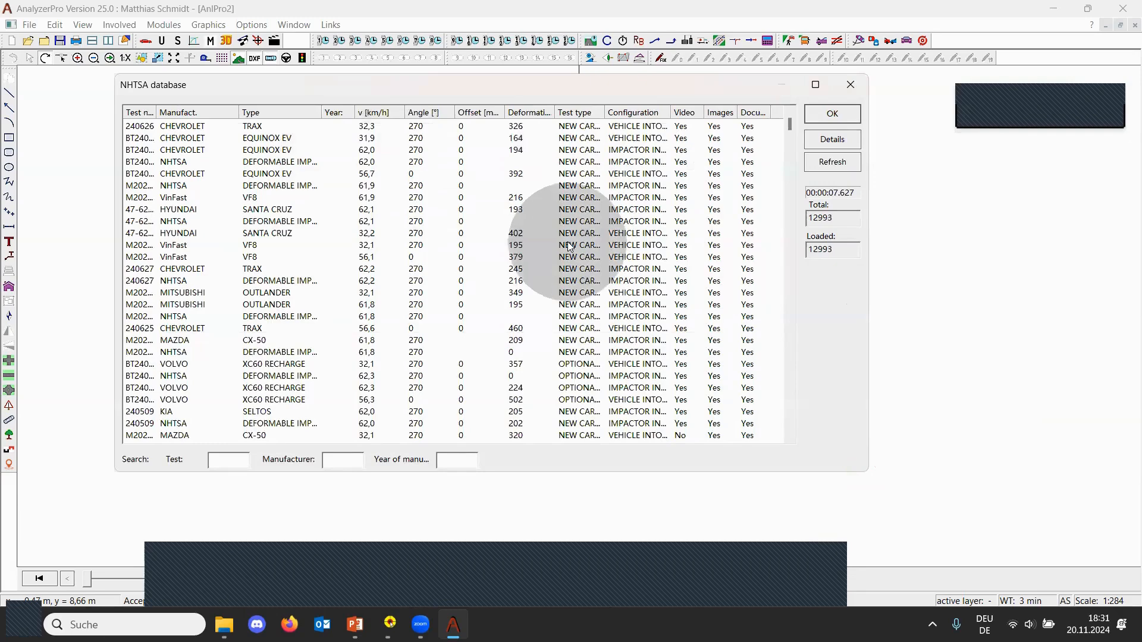
{"action": "scroll", "coordinate": [357, 236], "scroll_direction": "down", "scroll_amount": 6}
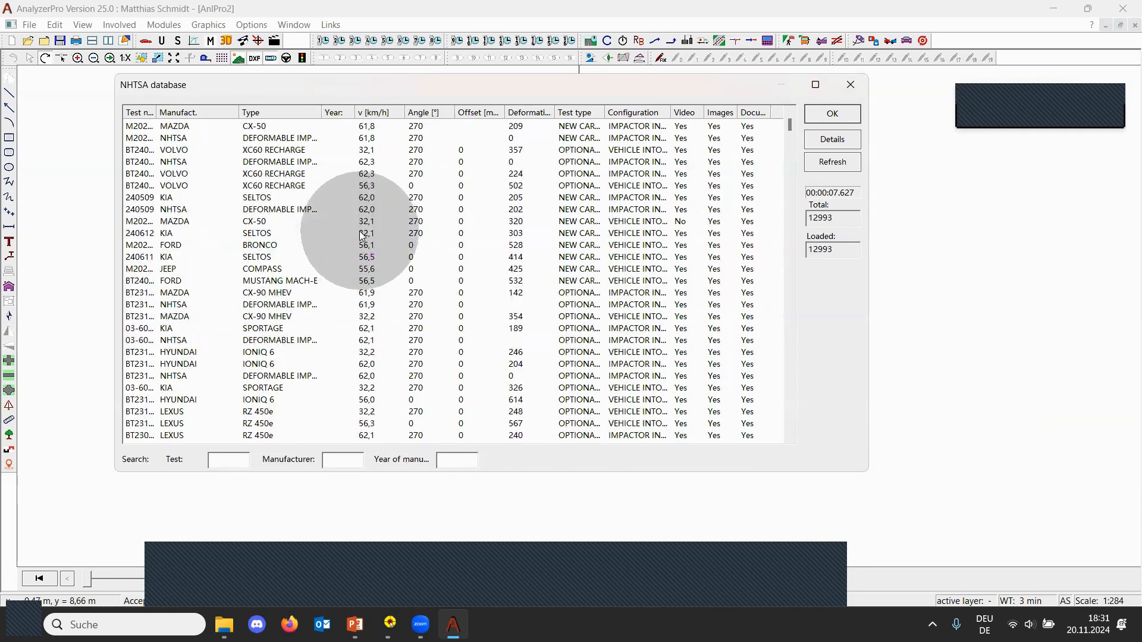
{"action": "scroll", "coordinate": [361, 236], "scroll_direction": "up", "scroll_amount": 6}
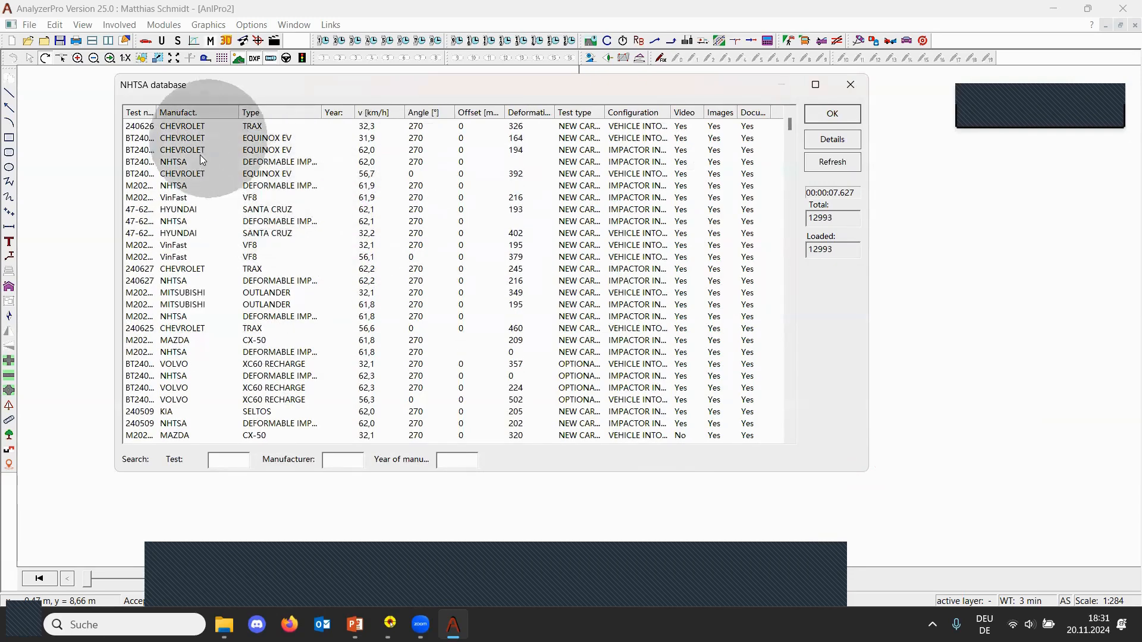
View the details and photo v15093P006.JPG of the 62.0 km/h Chevrolet Equinox EV impactor test, and close the database.
{"action": "left_click", "coordinate": [260, 150]}
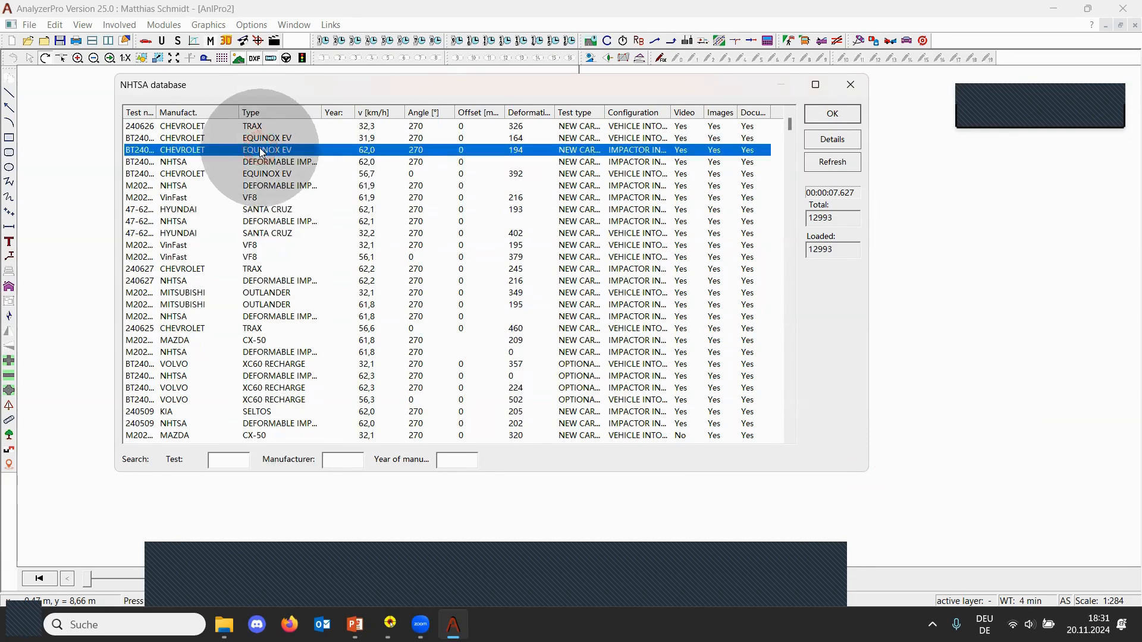
{"action": "double_click", "coordinate": [260, 149]}
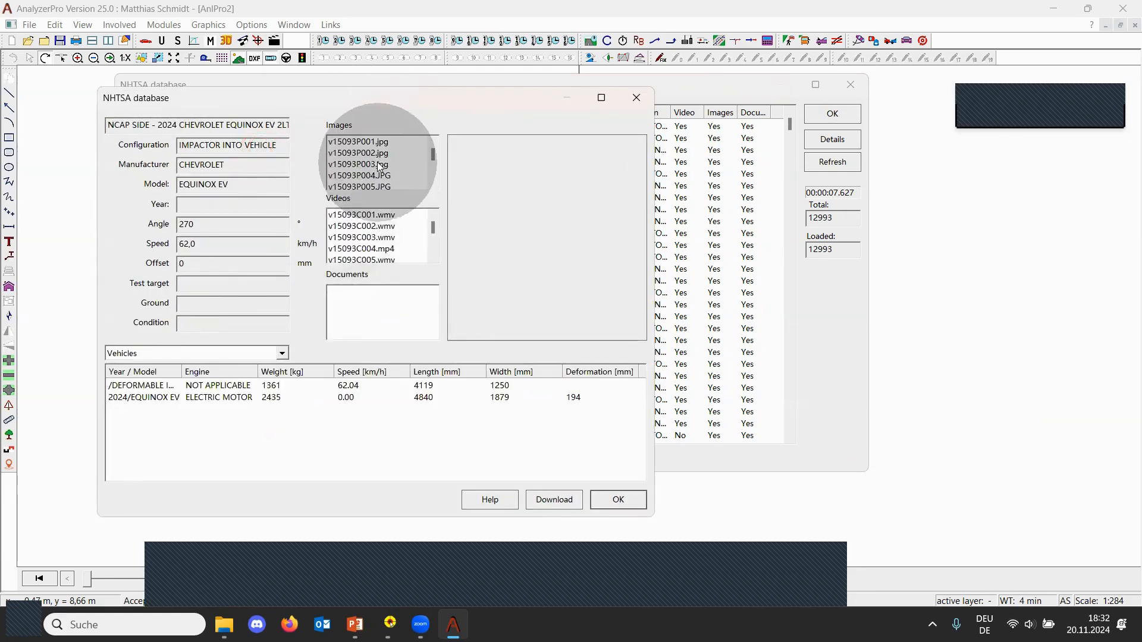
{"action": "left_click", "coordinate": [379, 166]}
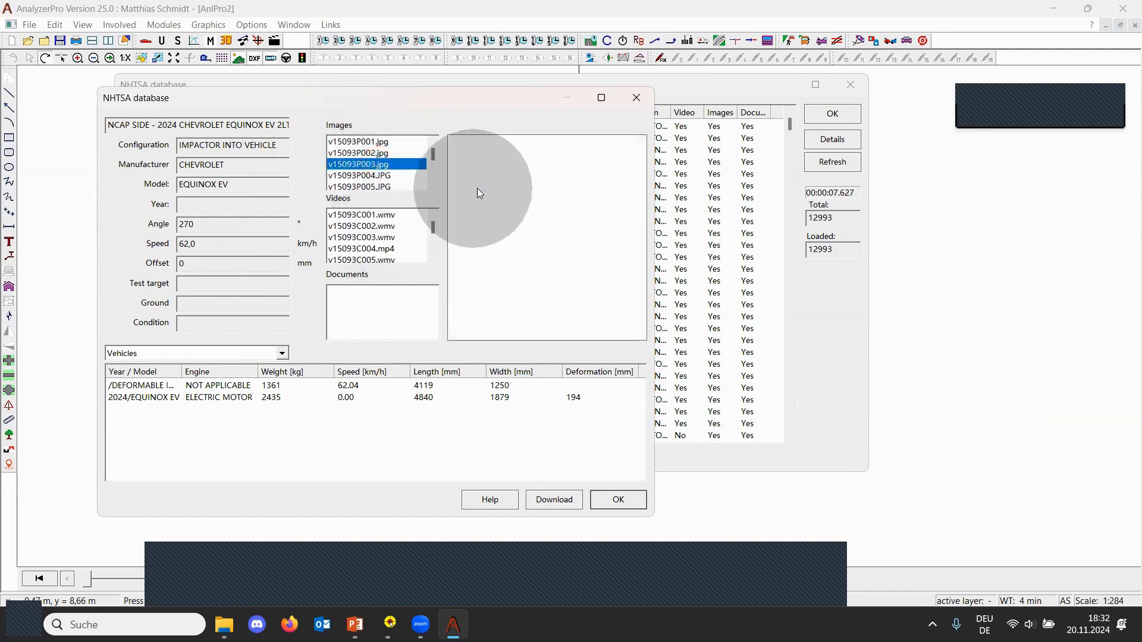
{"action": "left_click", "coordinate": [378, 188]}
{"action": "left_click", "coordinate": [378, 189]}
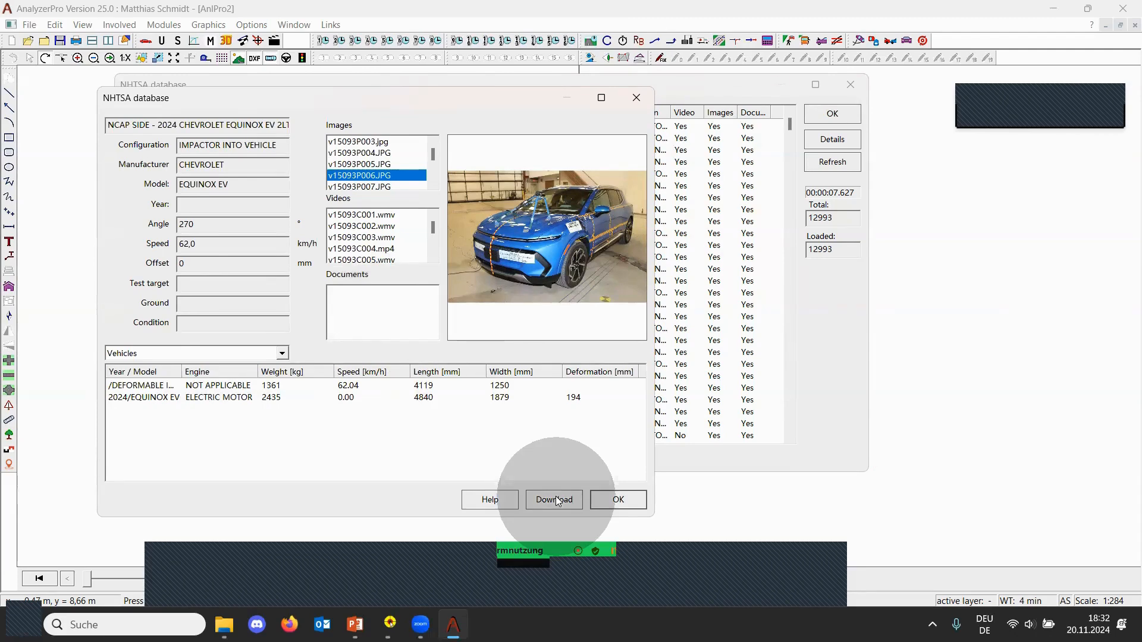
{"action": "left_click", "coordinate": [630, 499]}
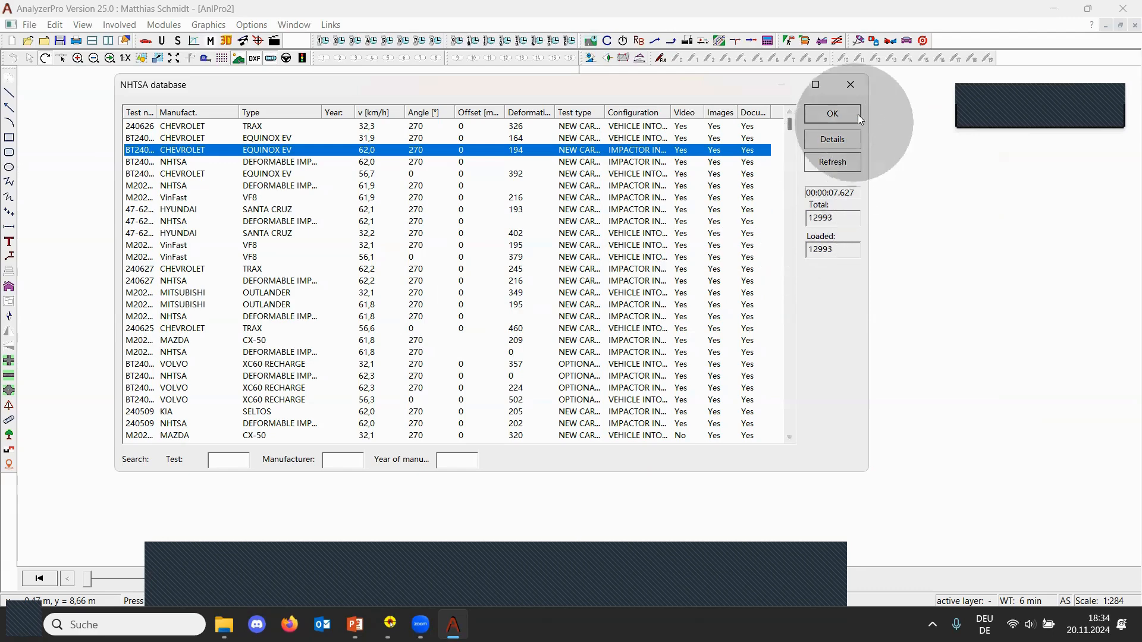
{"action": "left_click", "coordinate": [855, 86]}
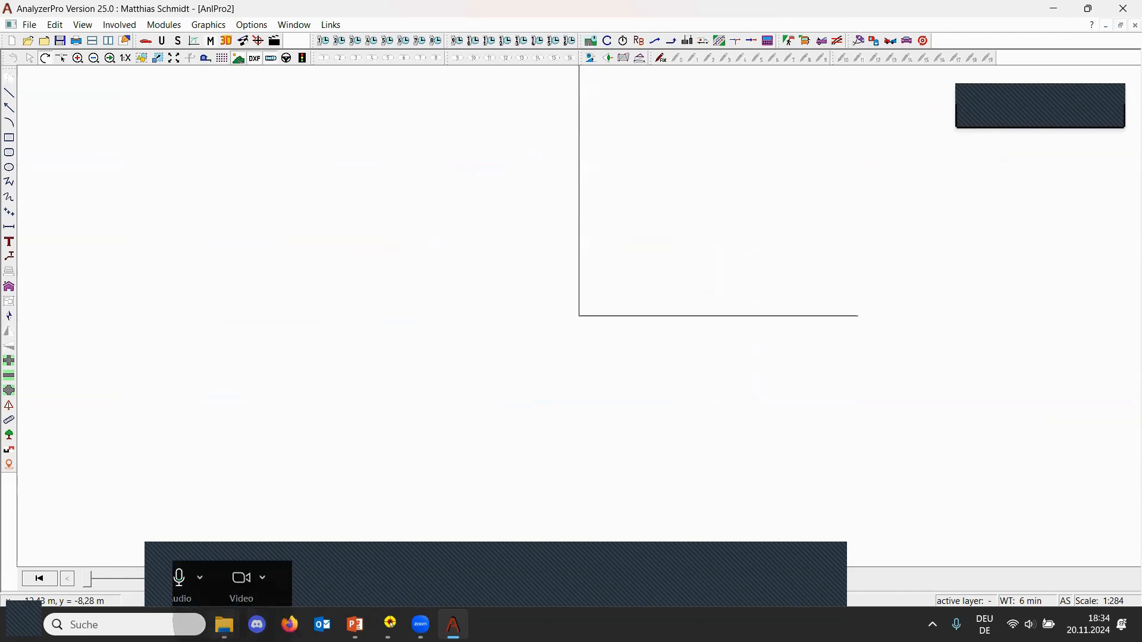
Switch to the 00_Neuerungen folder in File Explorer and play Video_Kolli.mp4.
{"action": "mouse_move", "coordinate": [230, 620]}
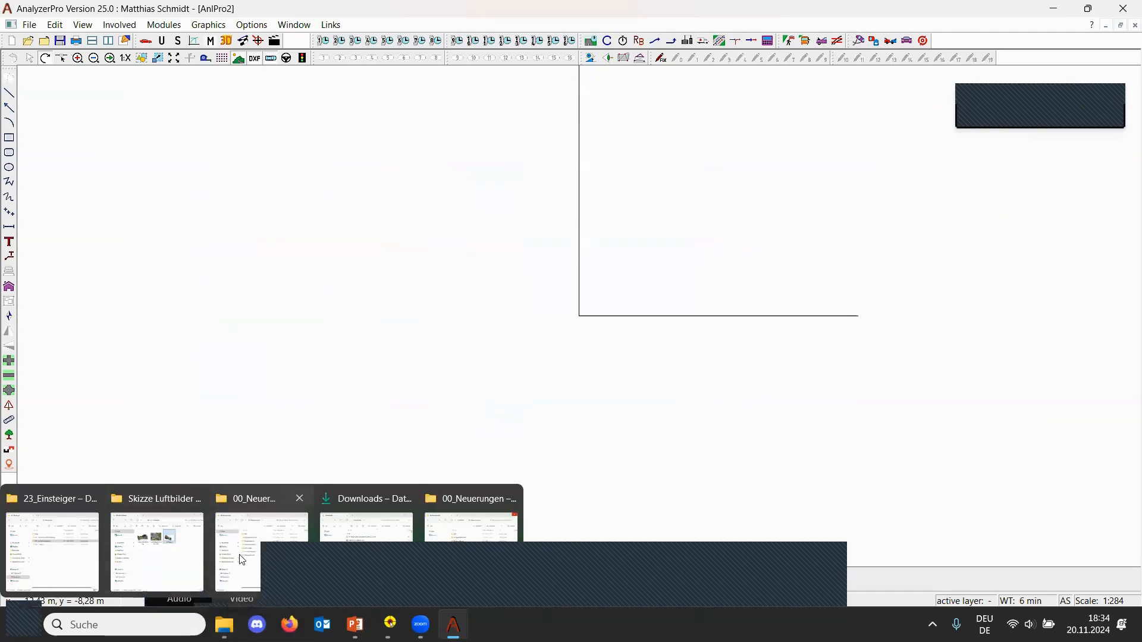
{"action": "left_click", "coordinate": [274, 524]}
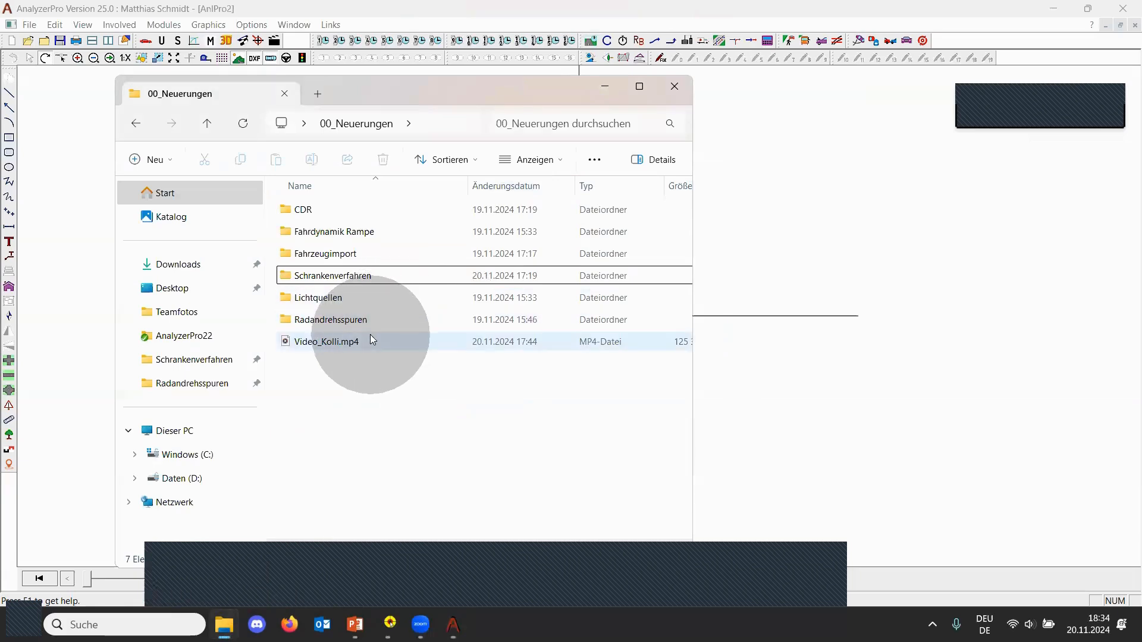
{"action": "mouse_move", "coordinate": [371, 336]}
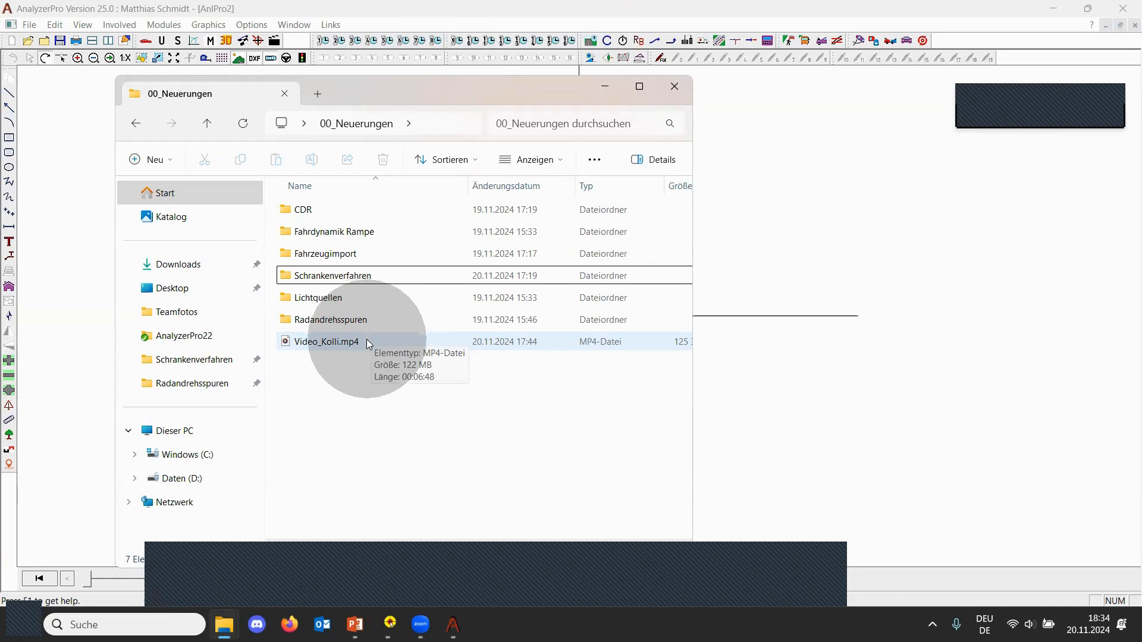
{"action": "double_click", "coordinate": [368, 342]}
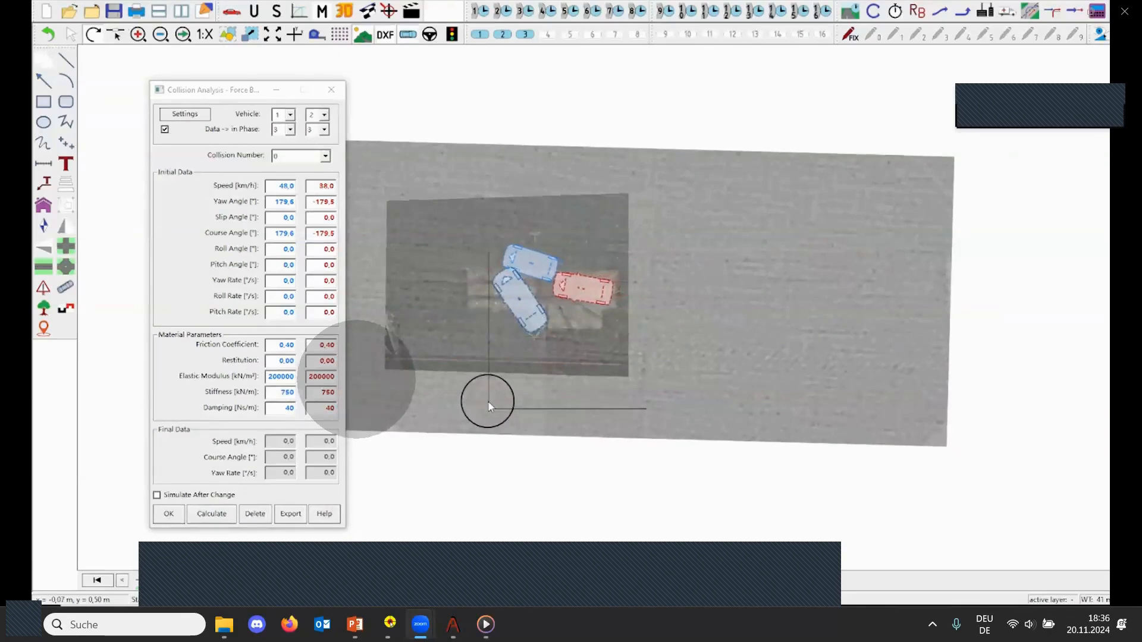
{"action": "left_click_drag", "start_coordinate": [186, 581], "coordinate": [81, 582]}
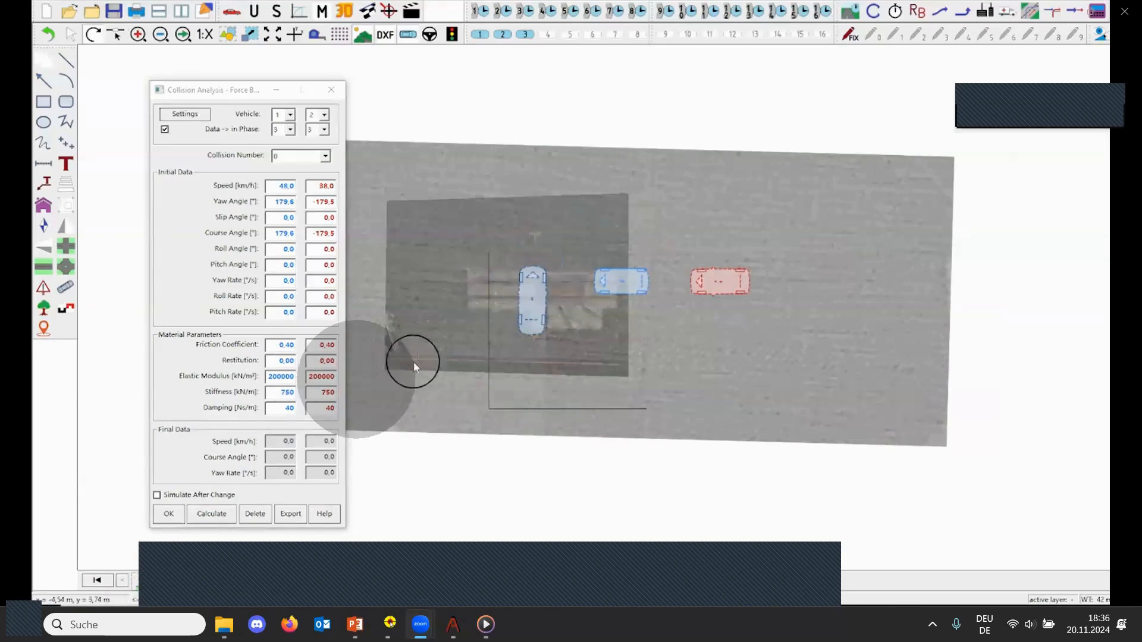
{"action": "left_click", "coordinate": [333, 581]}
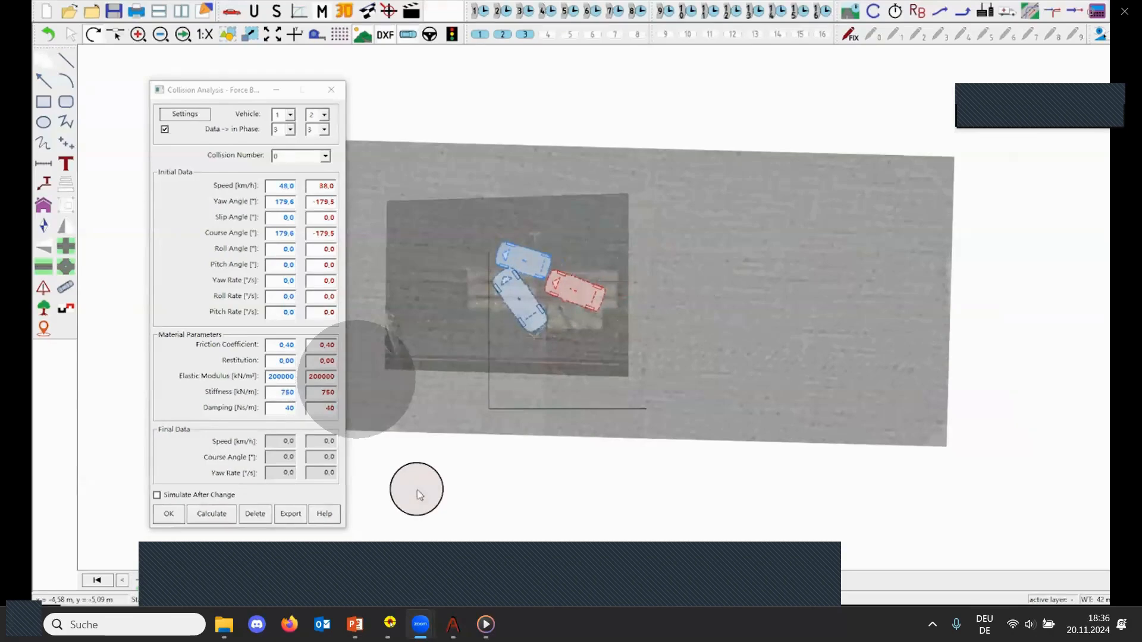
{"action": "left_click_drag", "start_coordinate": [1065, 280], "coordinate": [439, 386]}
{"action": "left_click_drag", "start_coordinate": [987, 258], "coordinate": [552, 302]}
{"action": "scroll", "coordinate": [574, 293], "scroll_direction": "up", "scroll_amount": 2}
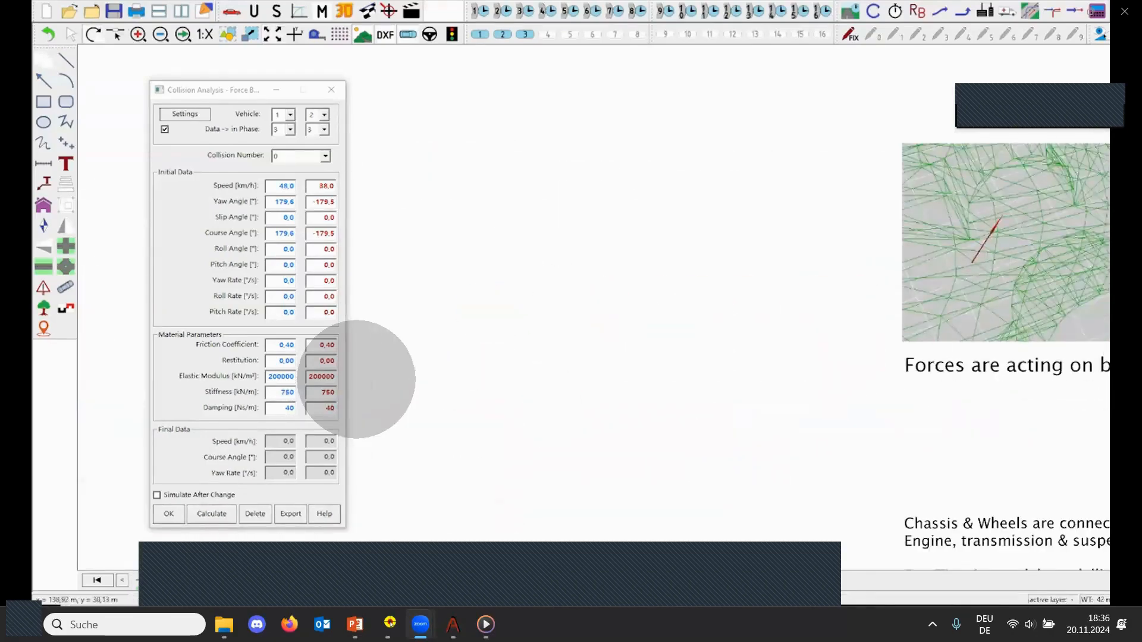
{"action": "left_click_drag", "start_coordinate": [1116, 219], "coordinate": [721, 255]}
{"action": "scroll", "coordinate": [721, 261], "scroll_direction": "up", "scroll_amount": 2}
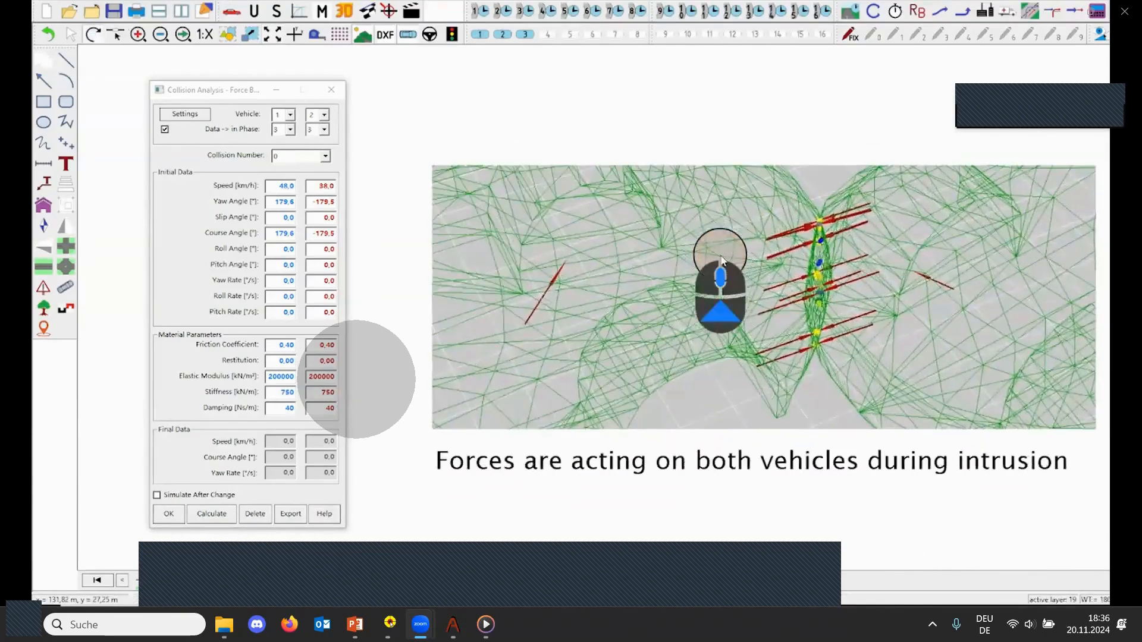
{"action": "left_click_drag", "start_coordinate": [815, 380], "coordinate": [785, 331]}
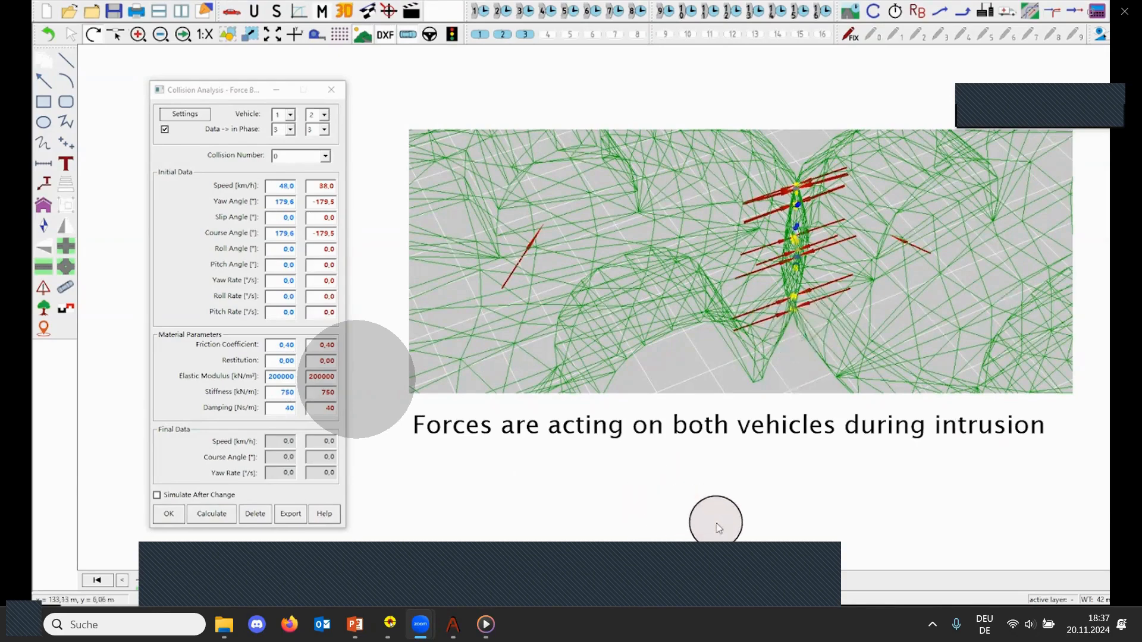
{"action": "scroll", "coordinate": [720, 476], "scroll_direction": "down", "scroll_amount": 6}
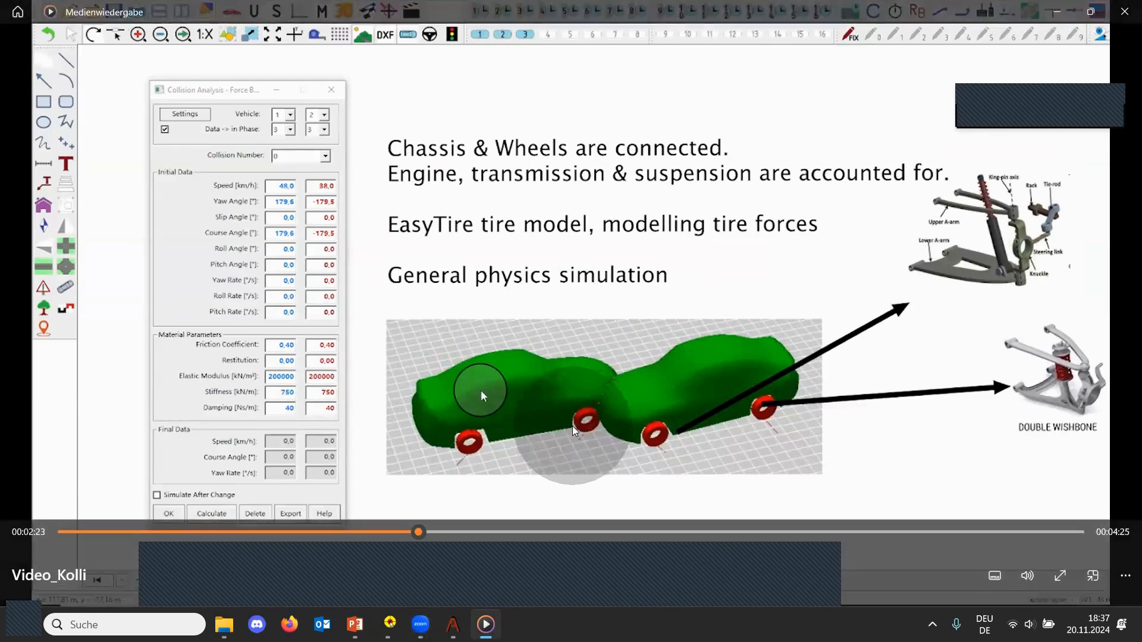
Rewind the video to the illustration of the forces acting on both vehicles during intrusion.
{"action": "left_click", "coordinate": [370, 532]}
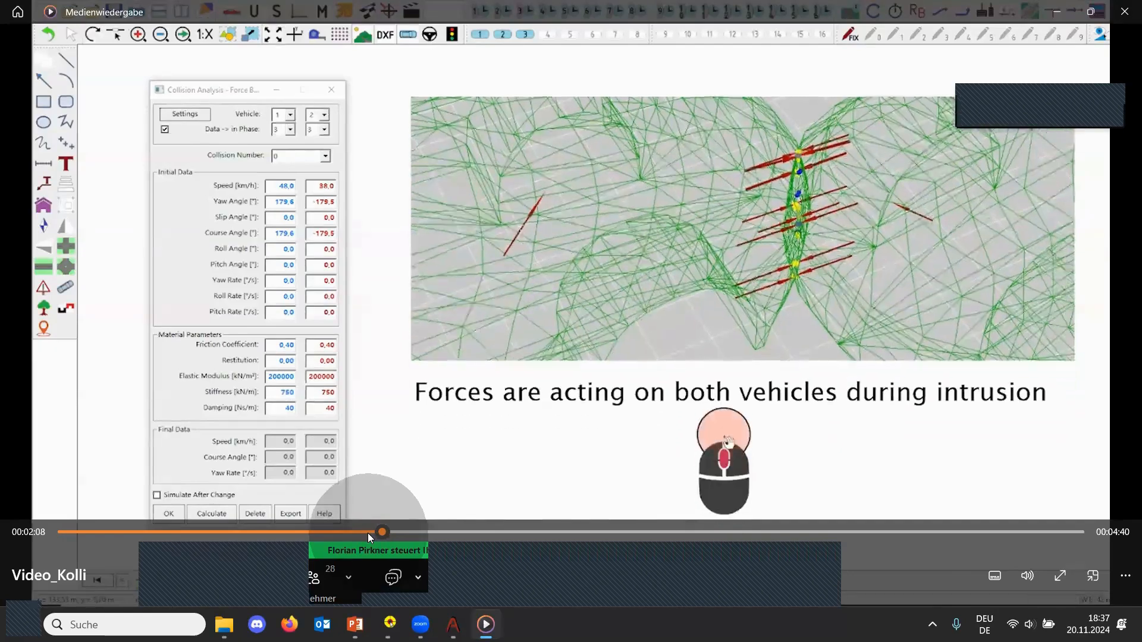
Rewind Video_Kolli to about 1:54 and watch the explanation of intrusion forces, chassis and tire model, and the collision example on the curved road.
{"action": "left_click", "coordinate": [367, 533]}
{"action": "left_click_drag", "start_coordinate": [366, 532], "coordinate": [352, 530]}
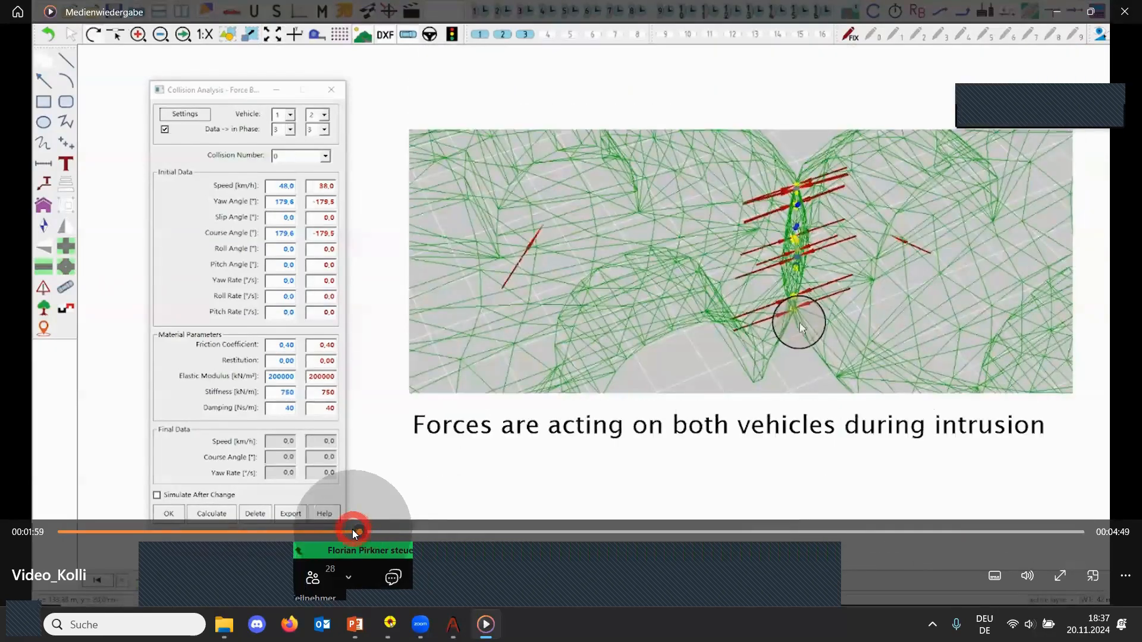
{"action": "left_click", "coordinate": [352, 529]}
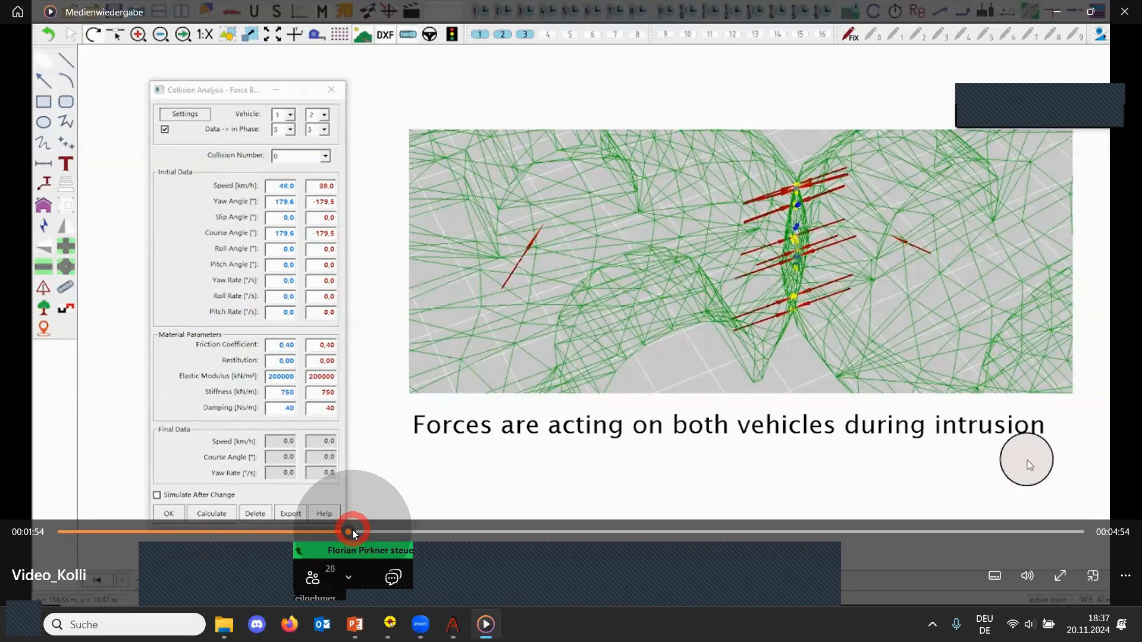
{"action": "left_click_drag", "start_coordinate": [352, 529], "coordinate": [348, 529]}
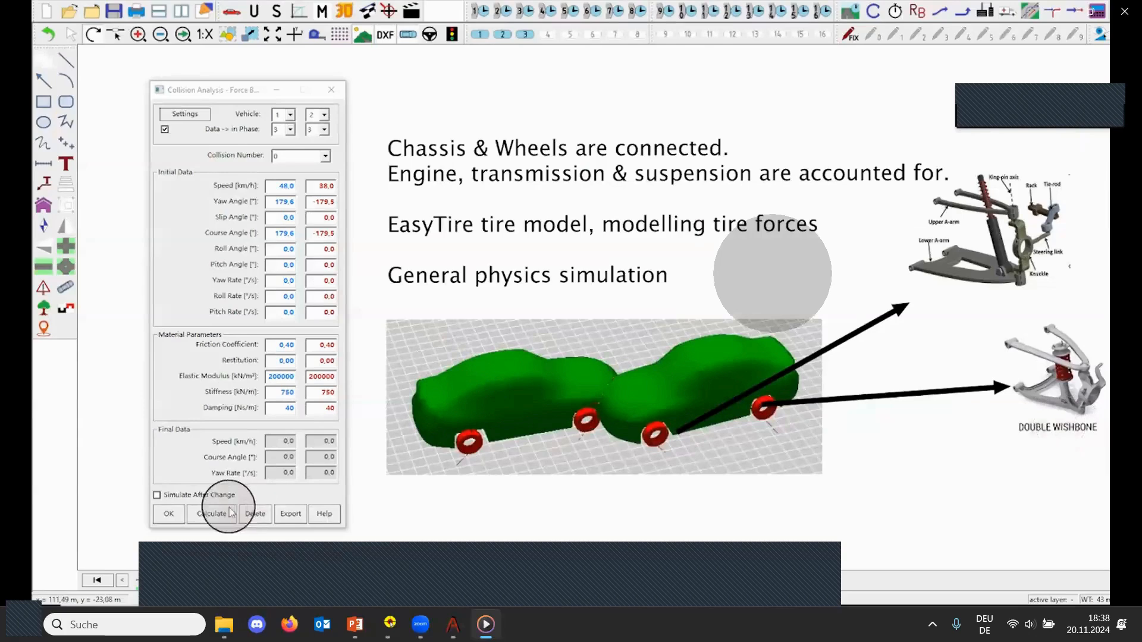
{"action": "mouse_move", "coordinate": [639, 240]}
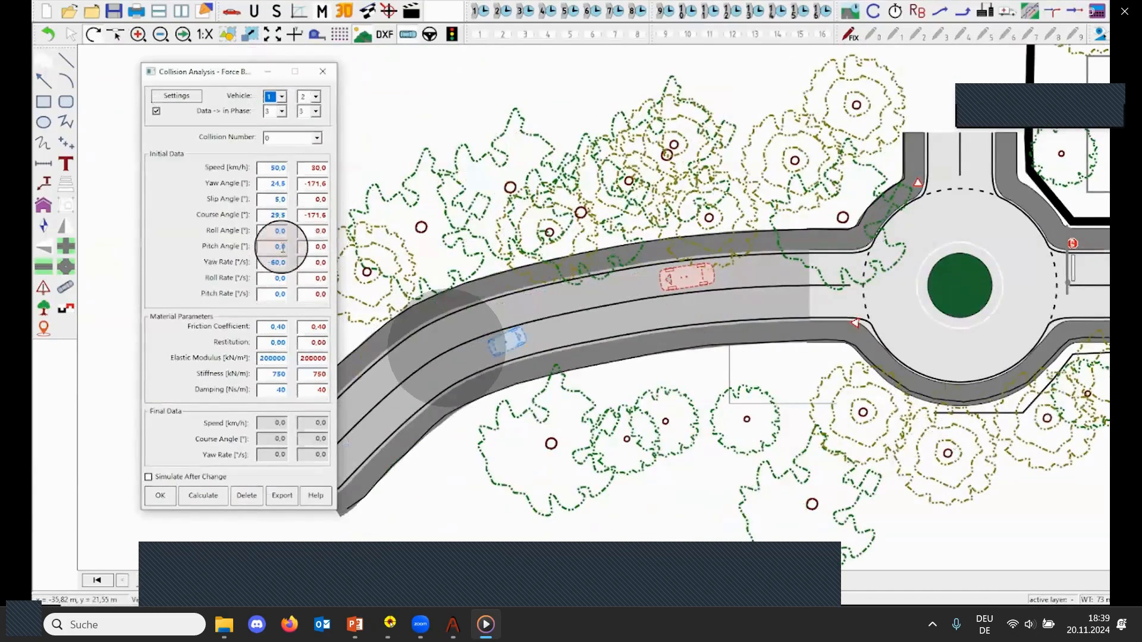
{"action": "mouse_move", "coordinate": [370, 449]}
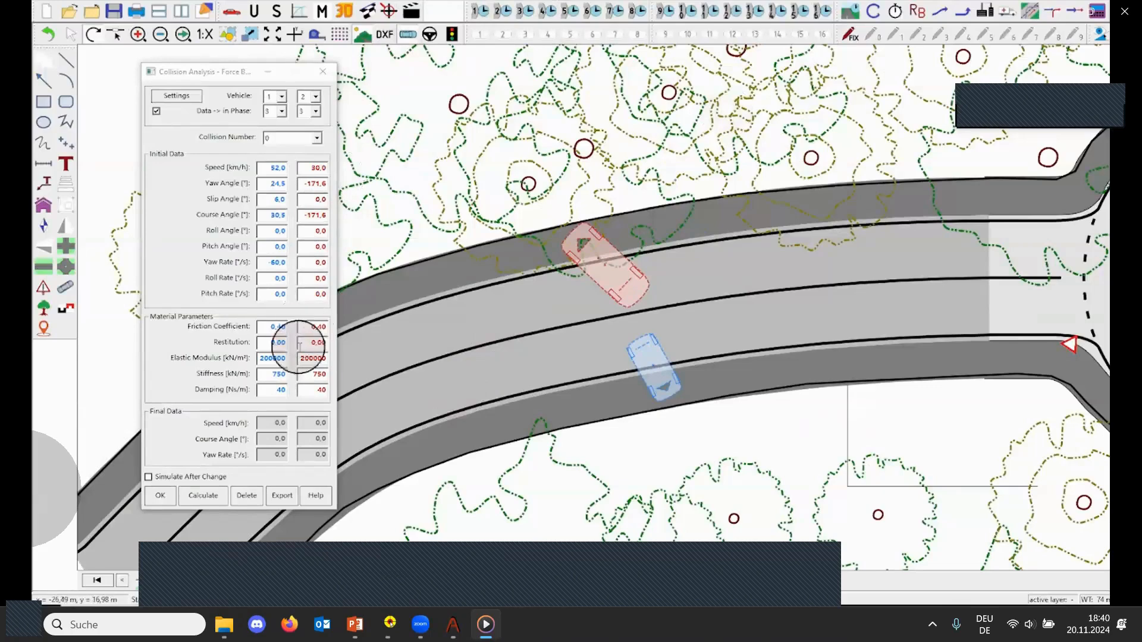
Export the force-based collision results of both vehicles and close the Collision Analysis dialog.
{"action": "left_click", "coordinate": [279, 496]}
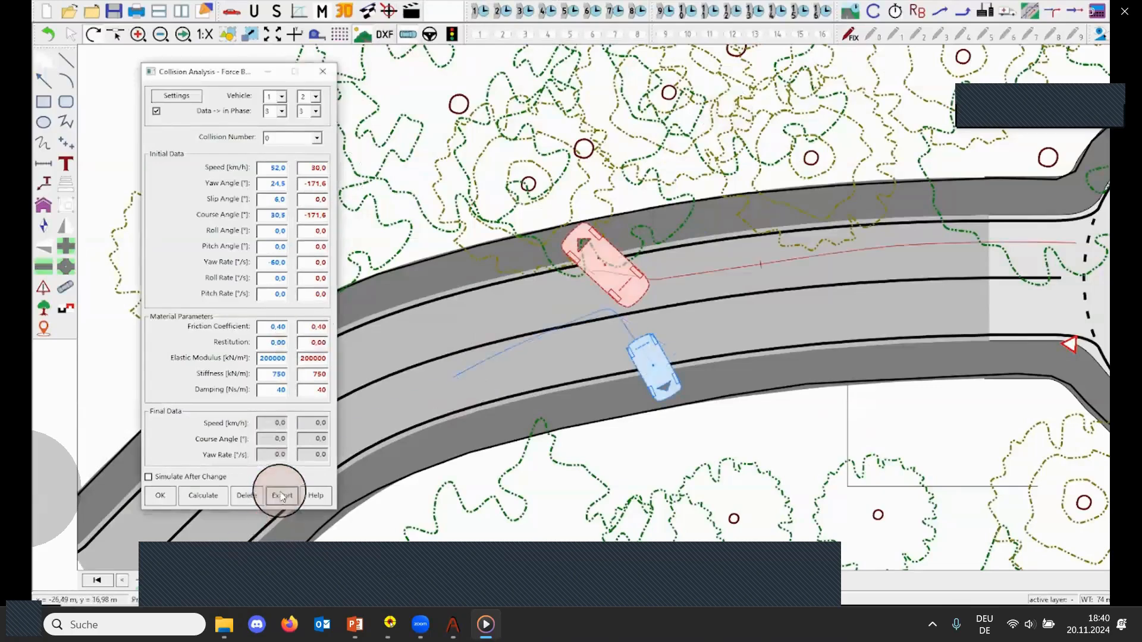
{"action": "scroll", "coordinate": [827, 316], "scroll_direction": "down", "scroll_amount": 1}
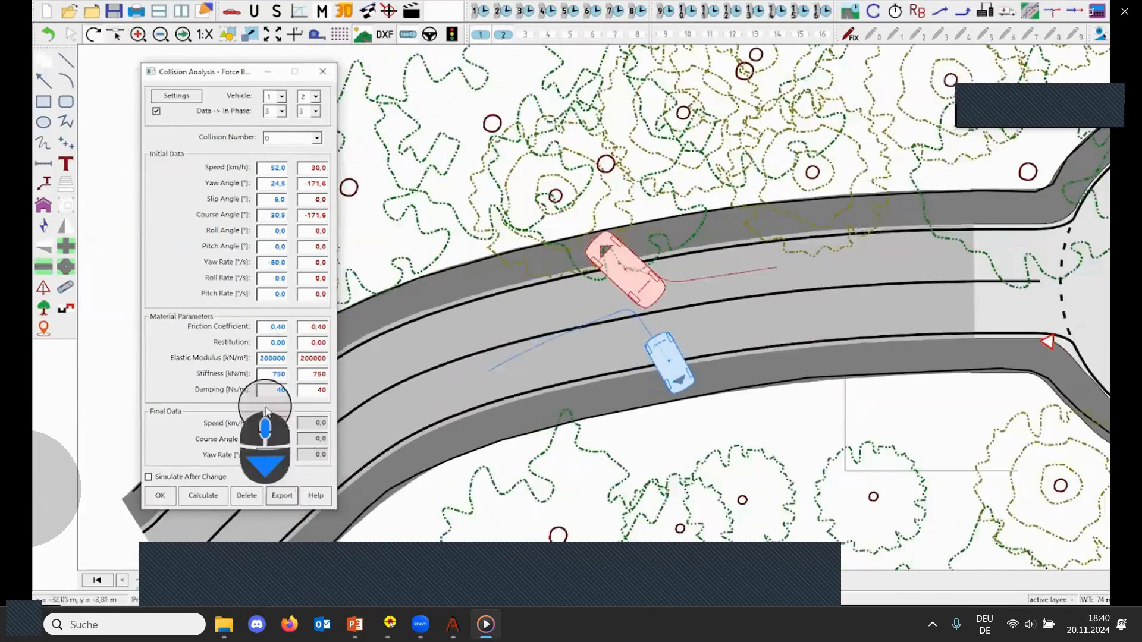
{"action": "left_click", "coordinate": [160, 495]}
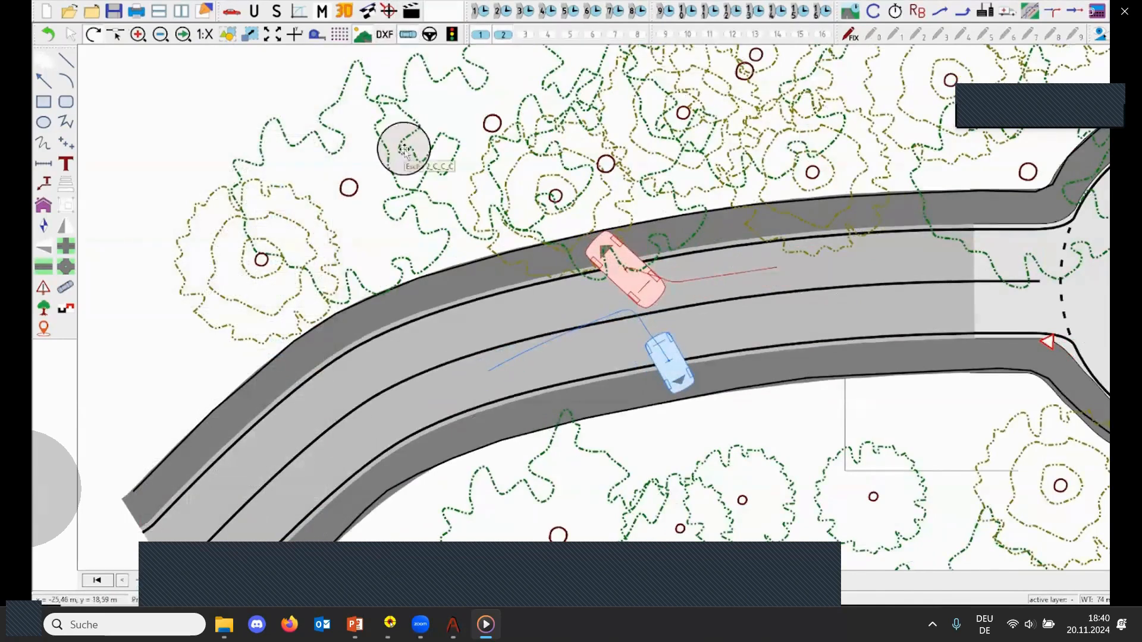
Add a v=const phase with a distance of 10 m in column 4 for vehicle 1 and calculate it.
{"action": "left_click", "coordinate": [478, 14]}
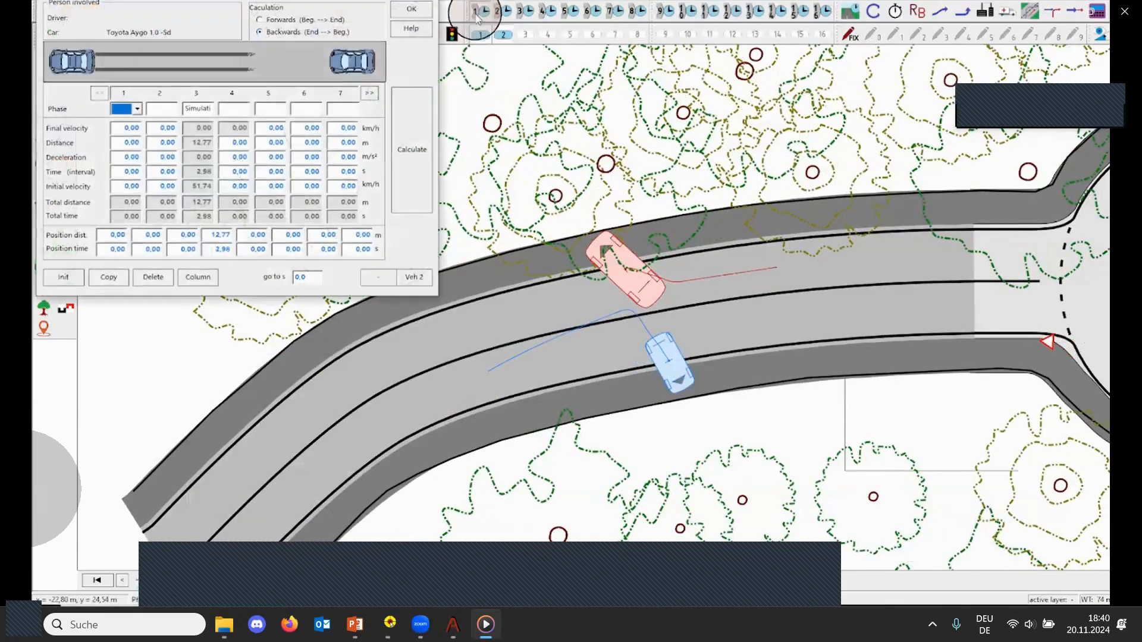
{"action": "left_click", "coordinate": [236, 109]}
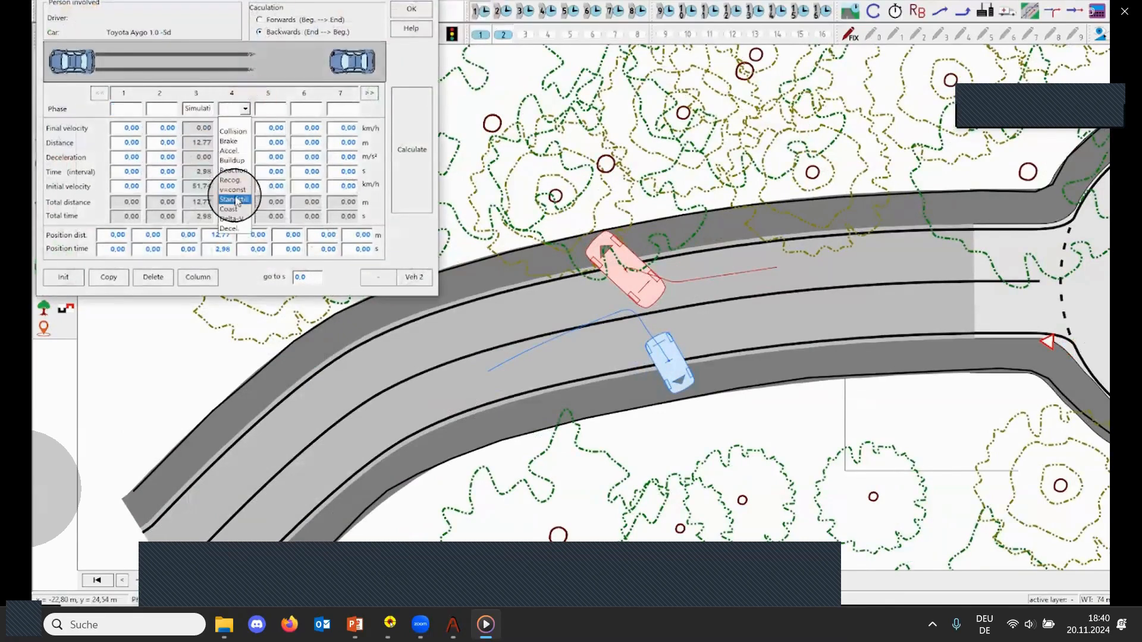
{"action": "left_click", "coordinate": [234, 189]}
{"action": "left_click", "coordinate": [232, 142]}
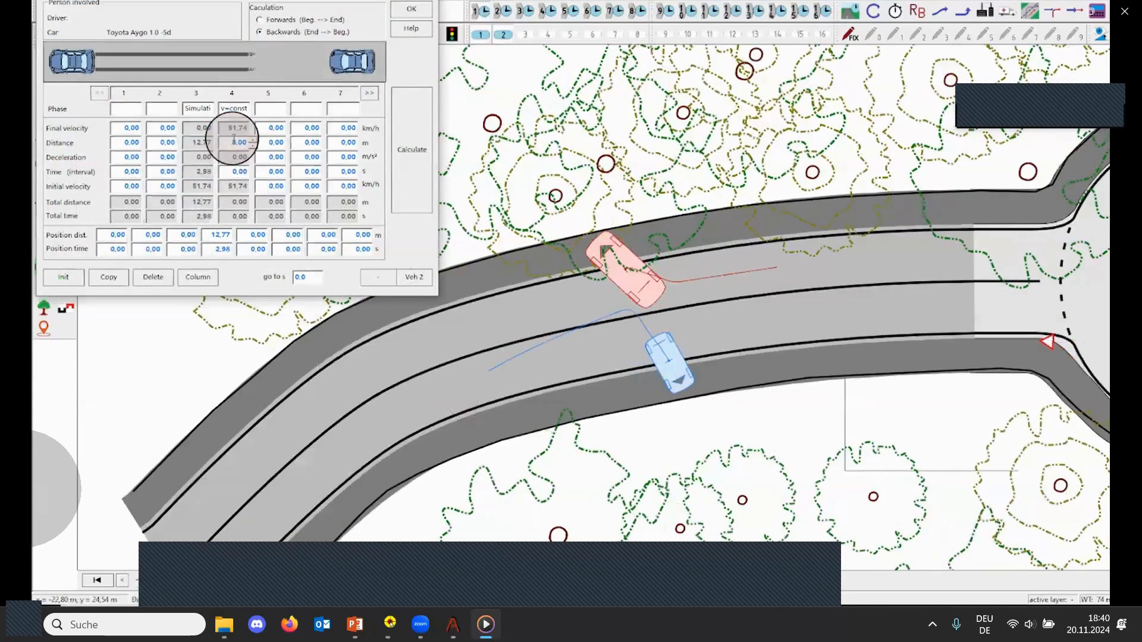
{"action": "left_click", "coordinate": [411, 178]}
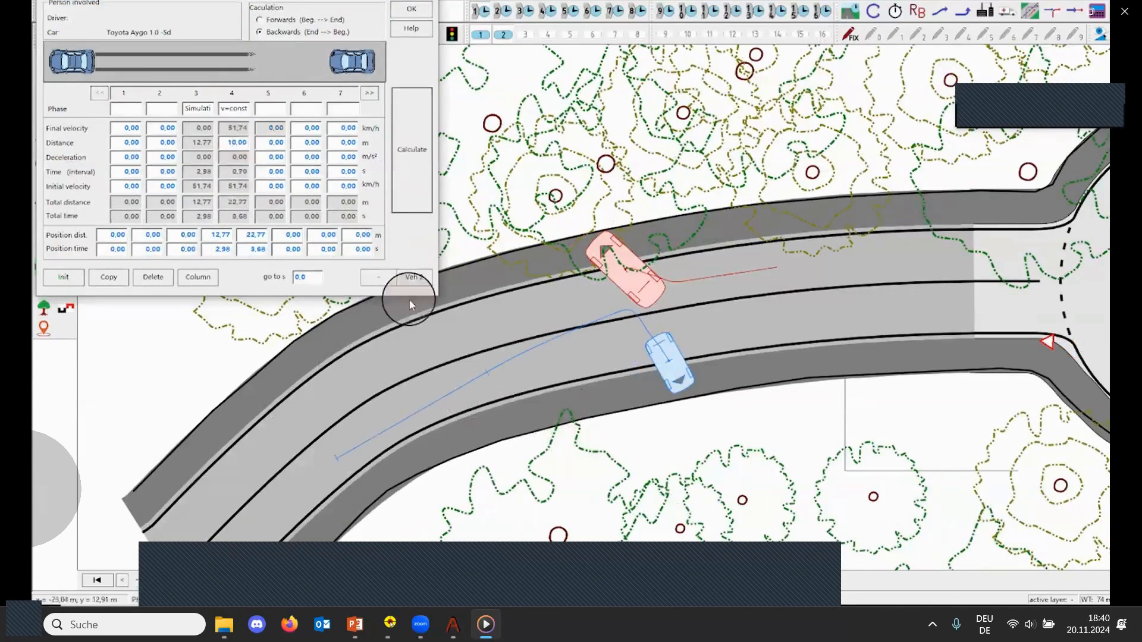
Add an Accel. phase in column 4 for vehicle 2 with 10 m distance and 16 km/h initial velocity, and calculate it.
{"action": "left_click", "coordinate": [414, 277]}
{"action": "left_click", "coordinate": [232, 109]}
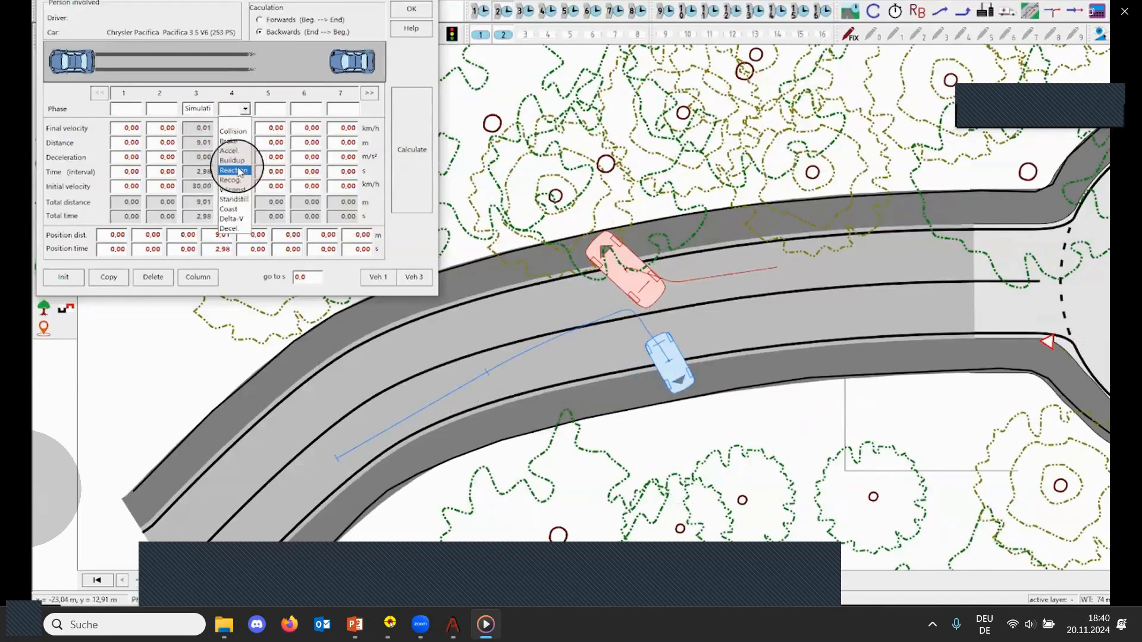
{"action": "left_click", "coordinate": [232, 151]}
{"action": "left_click", "coordinate": [232, 142]}
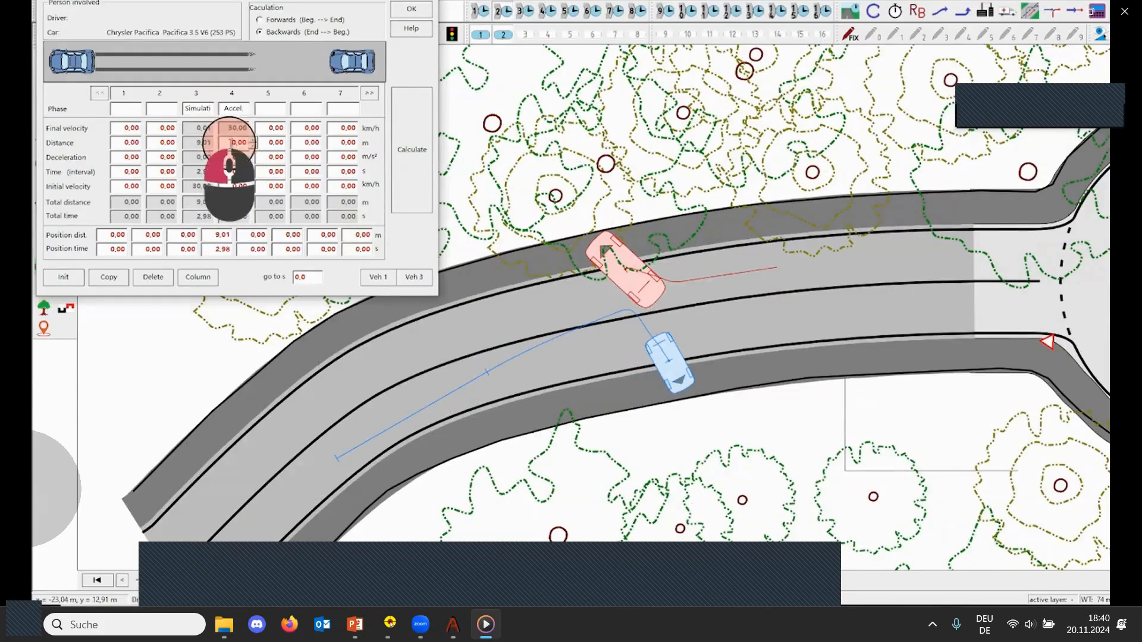
{"action": "type", "text": "1"}
{"action": "left_click", "coordinate": [231, 188]}
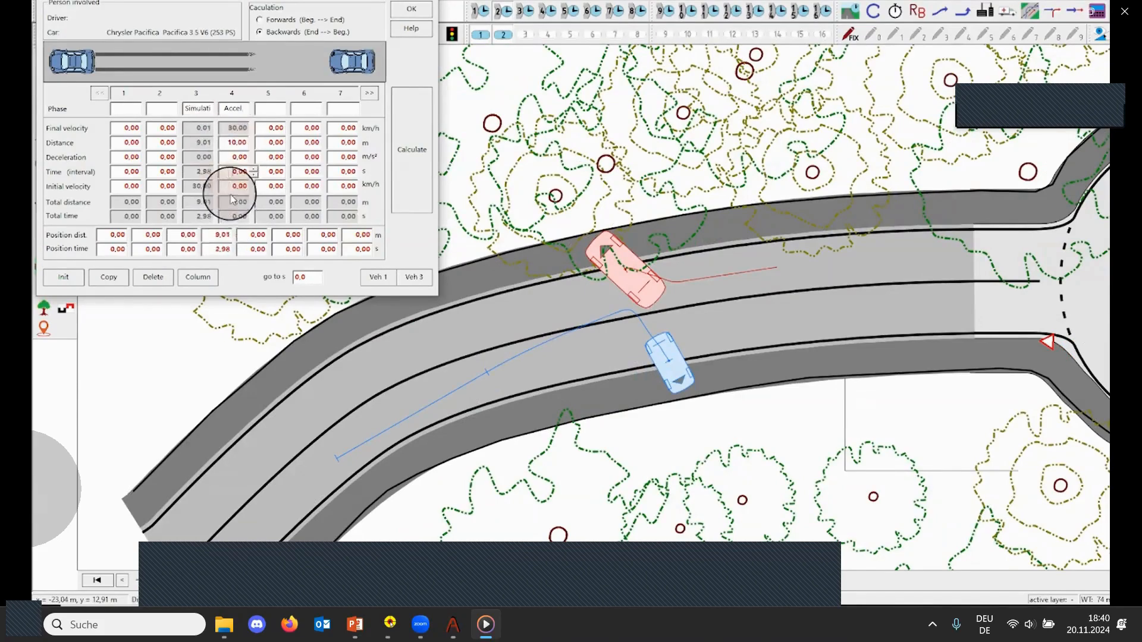
{"action": "type", "text": "16"}
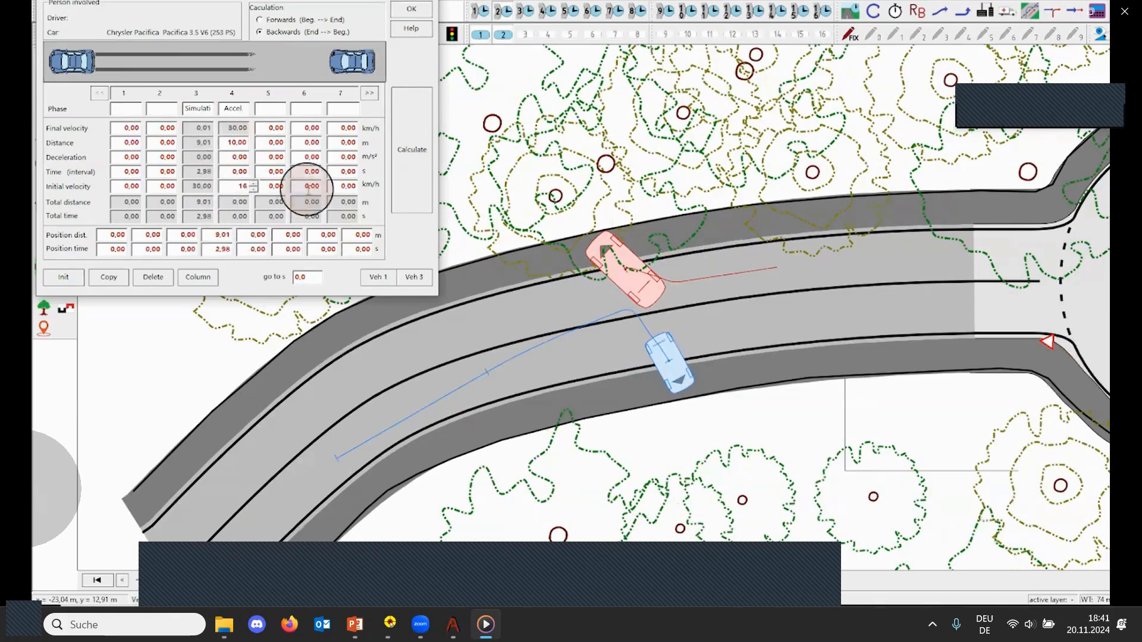
{"action": "left_click", "coordinate": [395, 153]}
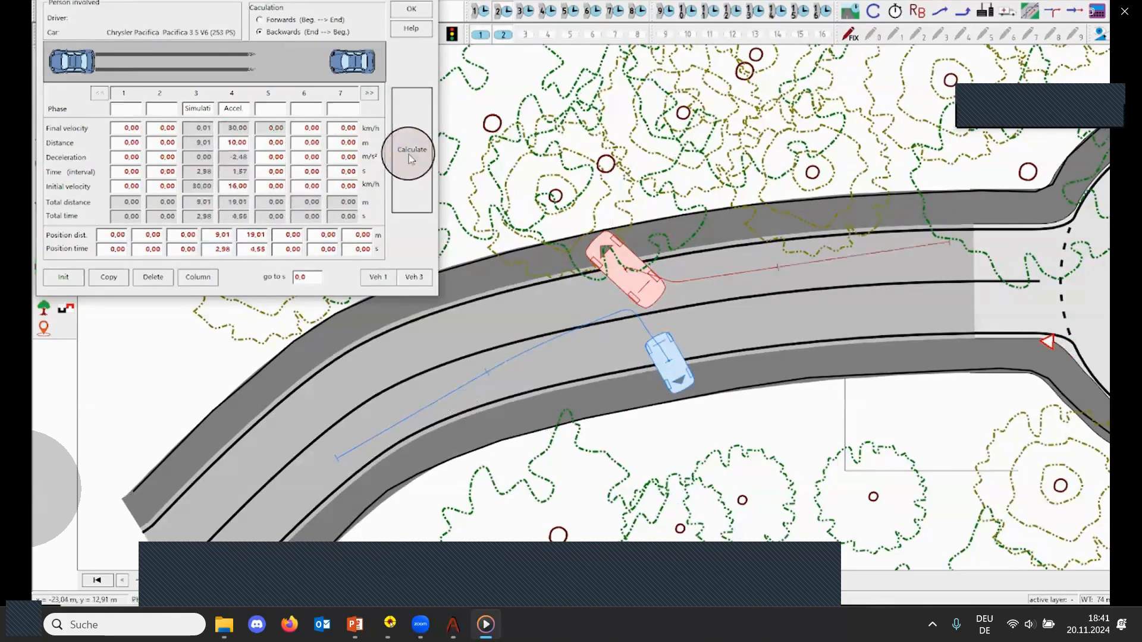
Bend the approach paths of both vehicles to follow the curved road lanes and close the kinematics dialog.
{"action": "scroll", "coordinate": [714, 265], "scroll_direction": "down", "scroll_amount": 1}
{"action": "left_click", "coordinate": [875, 263]}
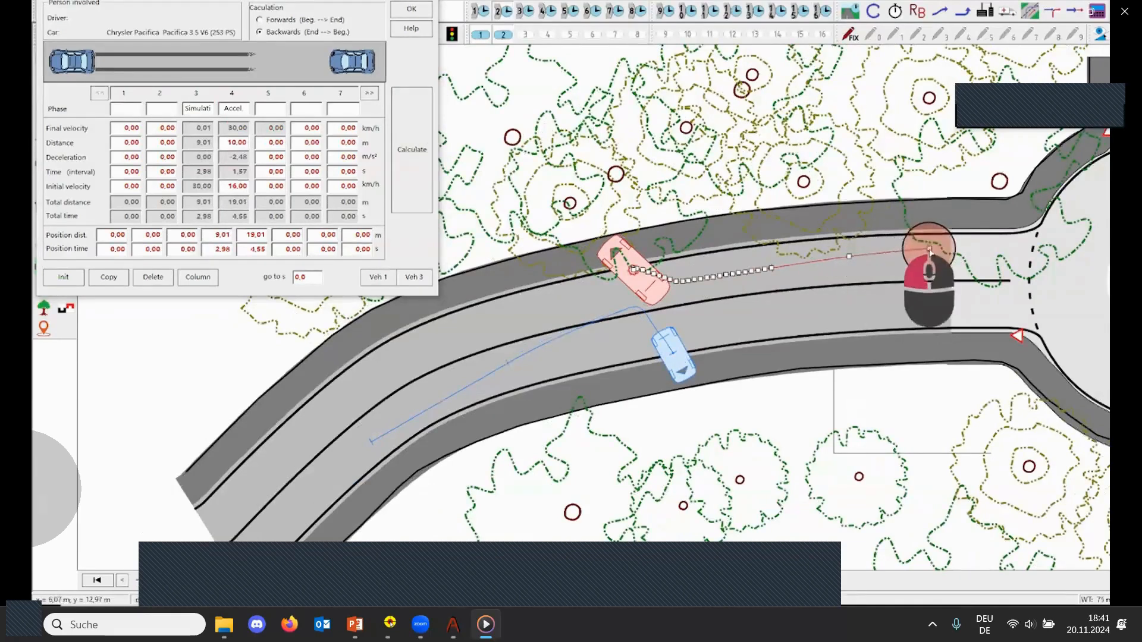
{"action": "left_click_drag", "start_coordinate": [928, 245], "coordinate": [931, 255]}
{"action": "left_click", "coordinate": [469, 384]}
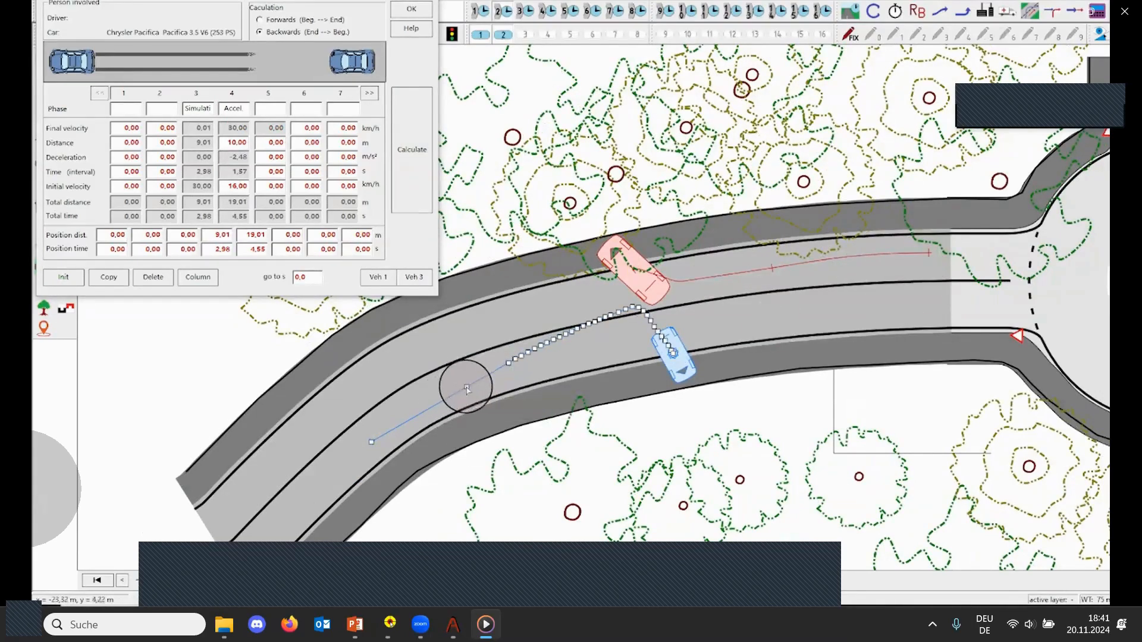
{"action": "left_click", "coordinate": [466, 387]}
{"action": "left_click_drag", "start_coordinate": [466, 387], "coordinate": [410, 406]}
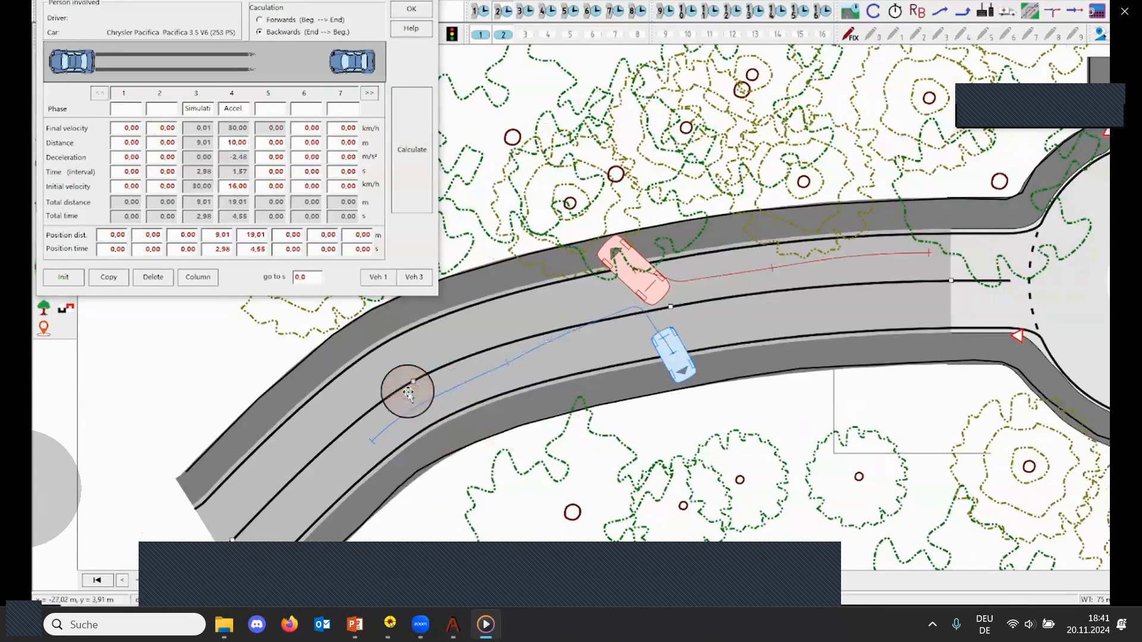
{"action": "left_click", "coordinate": [425, 10]}
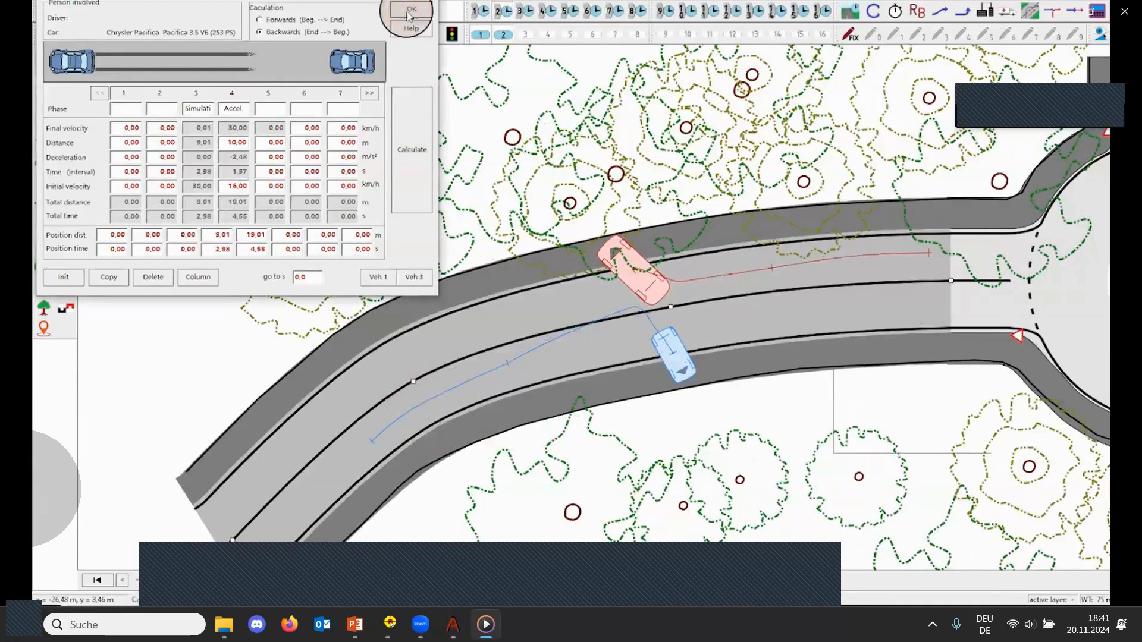
Open the 3D view from inside the vehicle, maximize it and confirm the camera settings.
{"action": "left_click", "coordinate": [346, 12]}
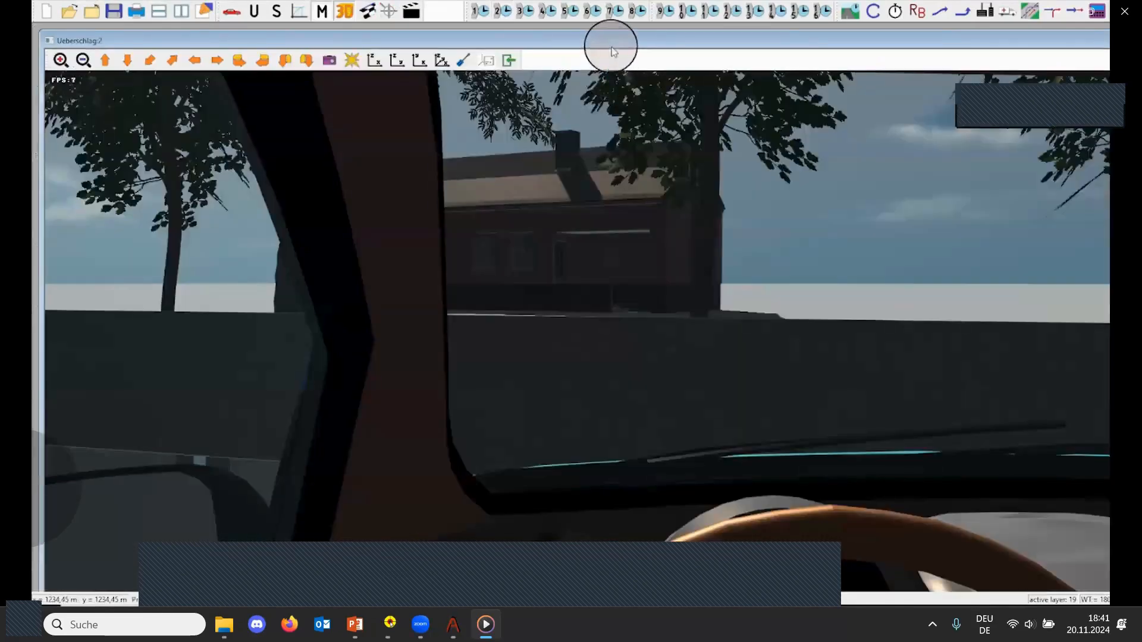
{"action": "double_click", "coordinate": [610, 45]}
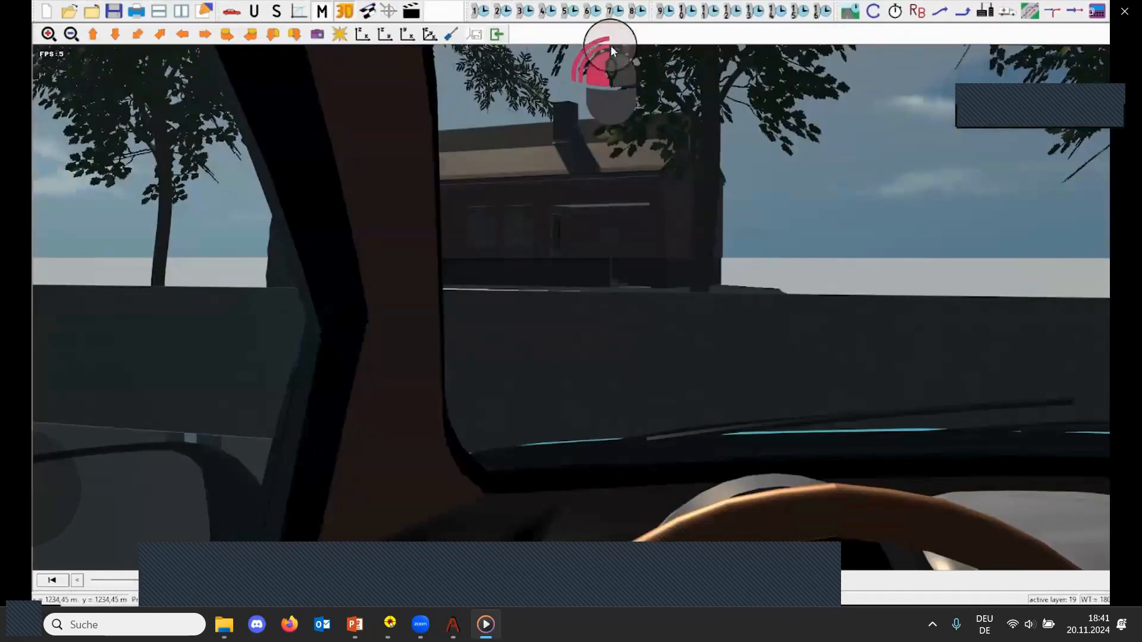
{"action": "left_click", "coordinate": [310, 40]}
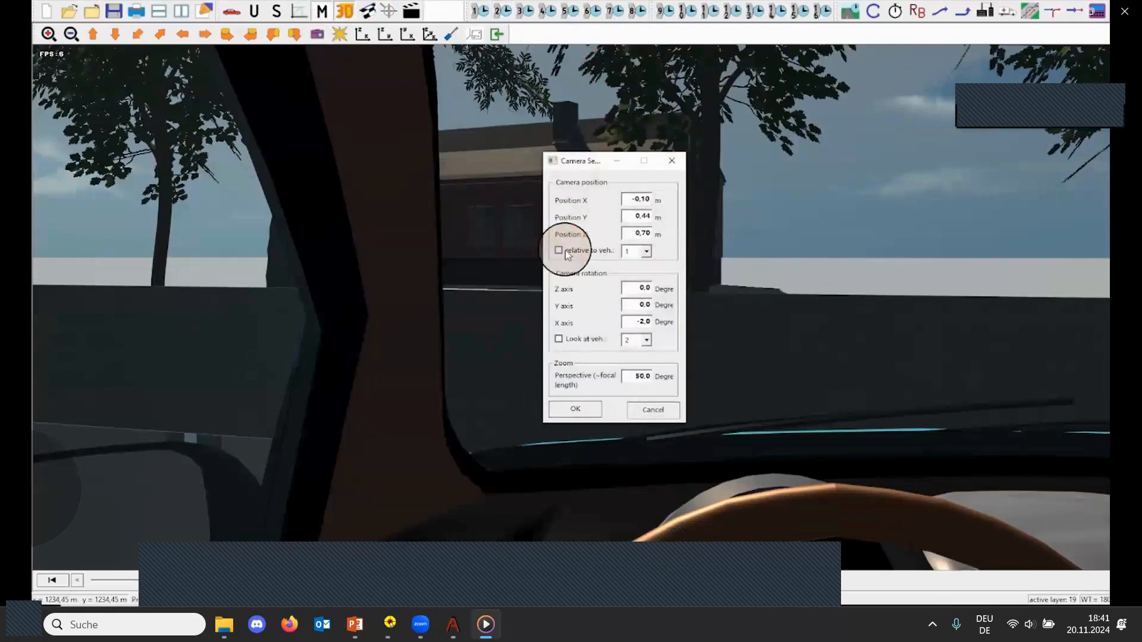
{"action": "left_click", "coordinate": [589, 415]}
{"action": "left_click_drag", "start_coordinate": [589, 408], "coordinate": [427, 355]}
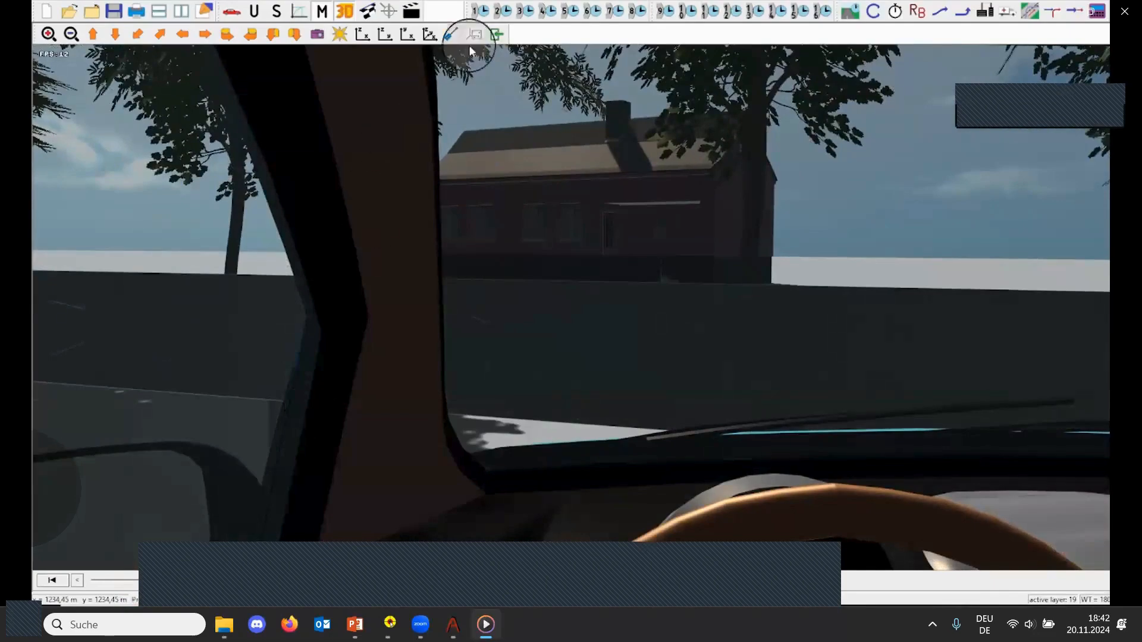
Close the 3D view and return to the 2D plan of both vehicles on the curved road.
{"action": "left_click", "coordinate": [497, 34]}
{"action": "left_click", "coordinate": [497, 35]}
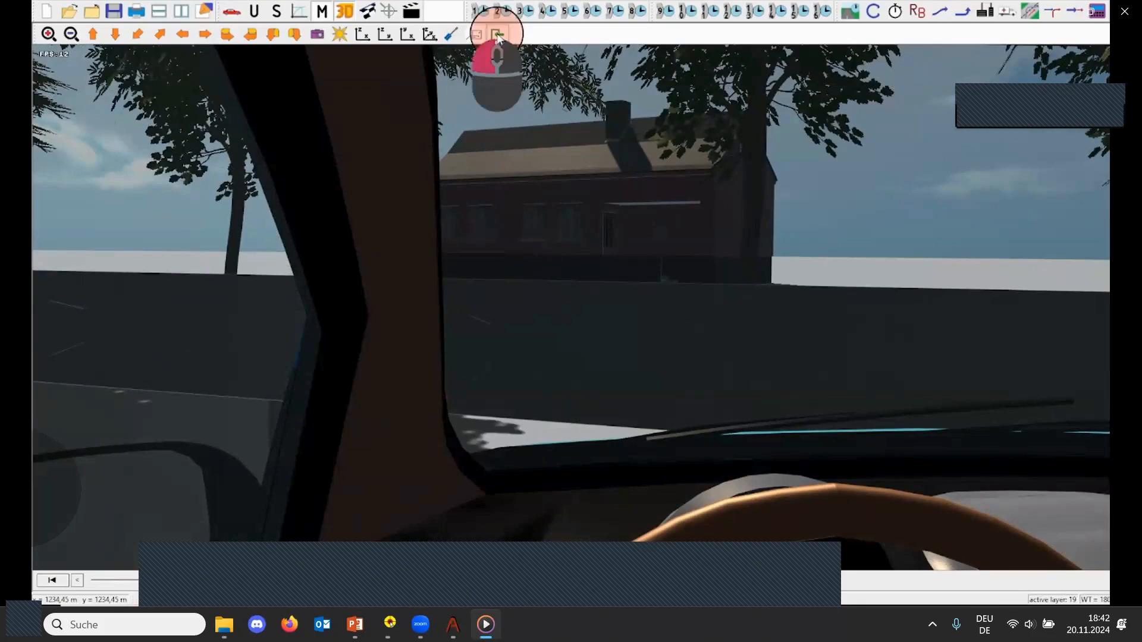
{"action": "scroll", "coordinate": [234, 311], "scroll_direction": "up", "scroll_amount": 2}
{"action": "scroll", "coordinate": [815, 359], "scroll_direction": "up", "scroll_amount": 1}
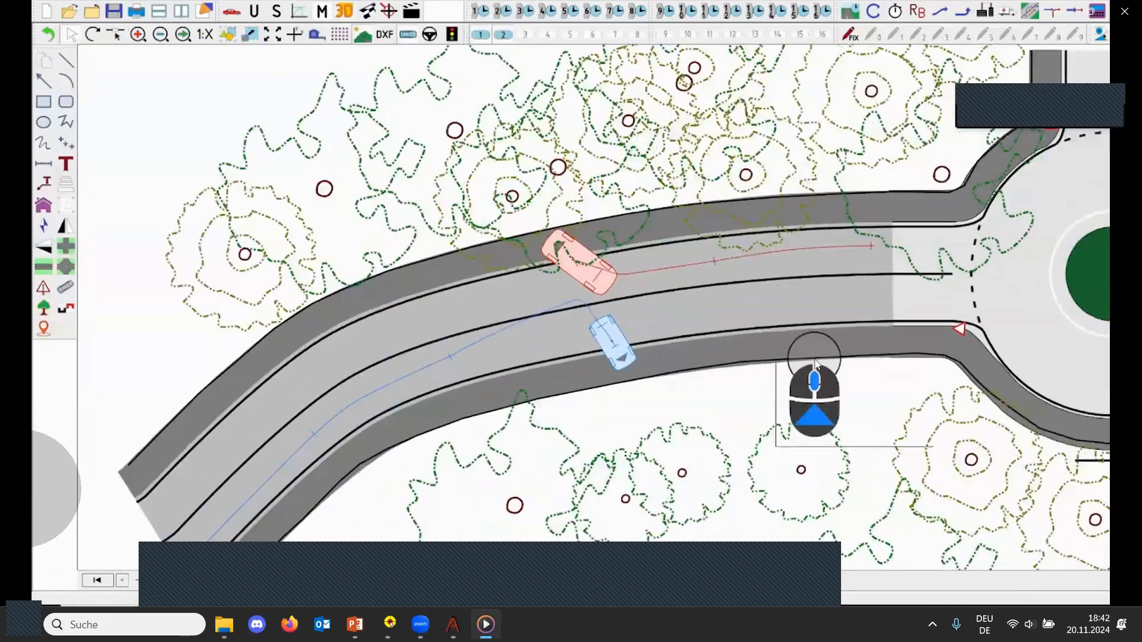
{"action": "scroll", "coordinate": [815, 360], "scroll_direction": "up", "scroll_amount": 1}
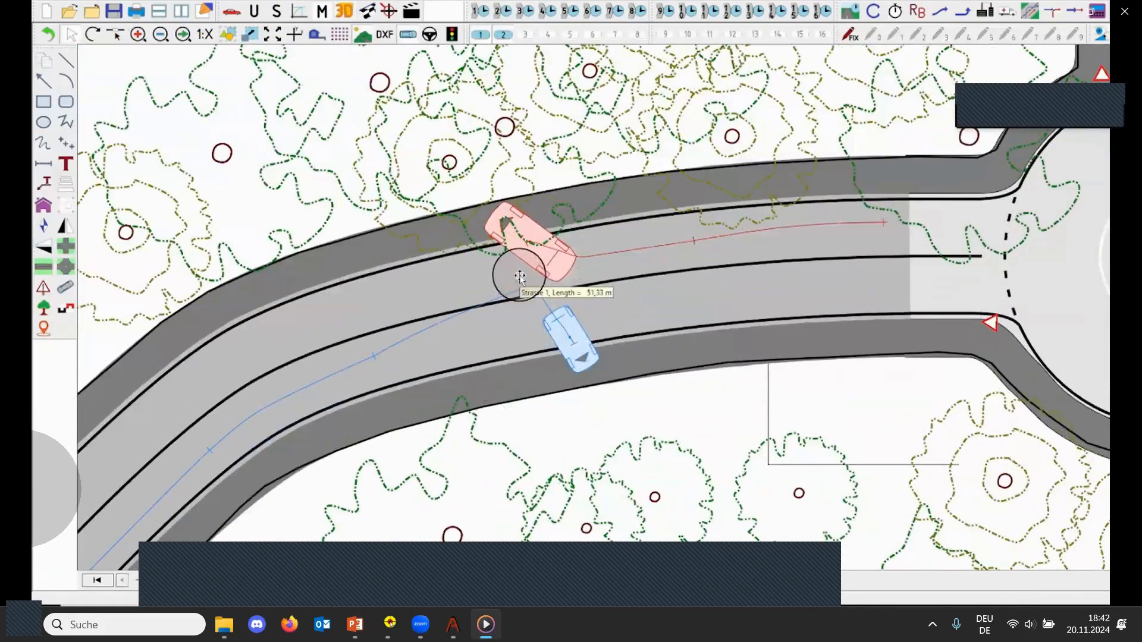
Set the playback position of Video_Kolli to 6:20, at the plan view with both vehicle paths.
{"action": "mouse_move", "coordinate": [38, 469]}
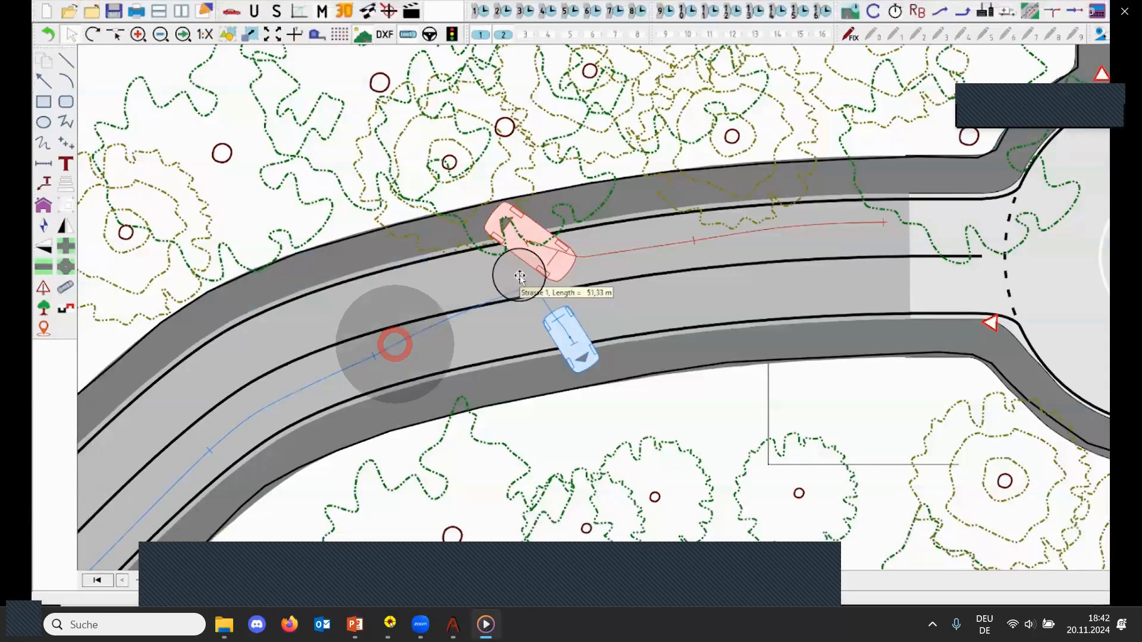
{"action": "mouse_move", "coordinate": [205, 346]}
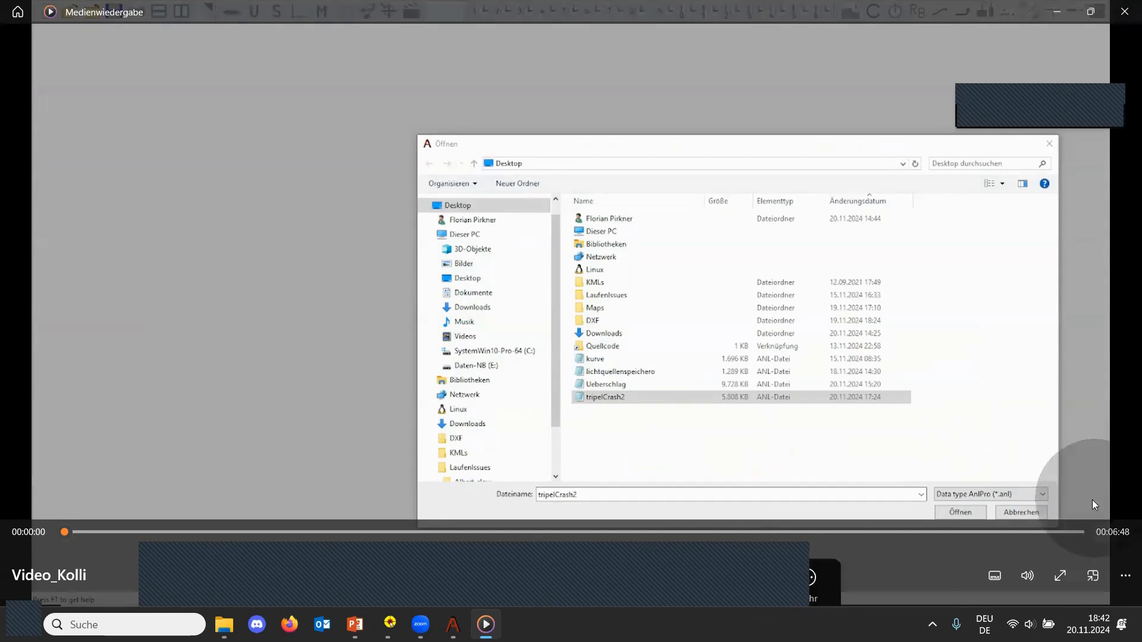
{"action": "left_click", "coordinate": [1005, 531]}
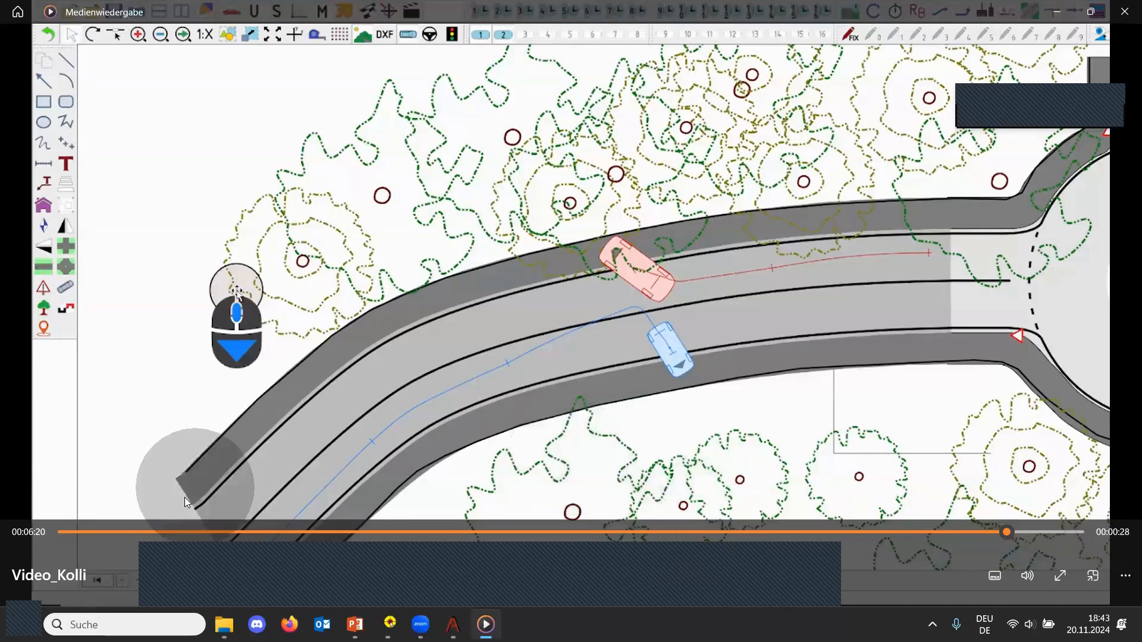
Turn on the microphone and camera in the Zoom meeting and stop sharing the screen.
{"action": "mouse_move", "coordinate": [181, 581]}
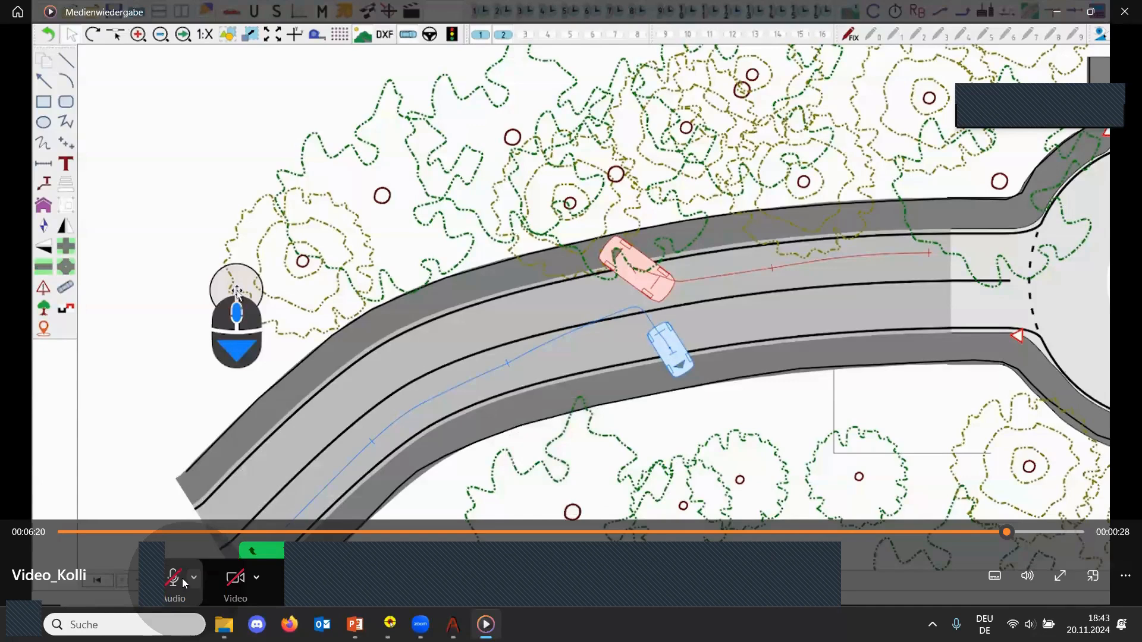
{"action": "left_click", "coordinate": [173, 578]}
{"action": "left_click", "coordinate": [232, 579]}
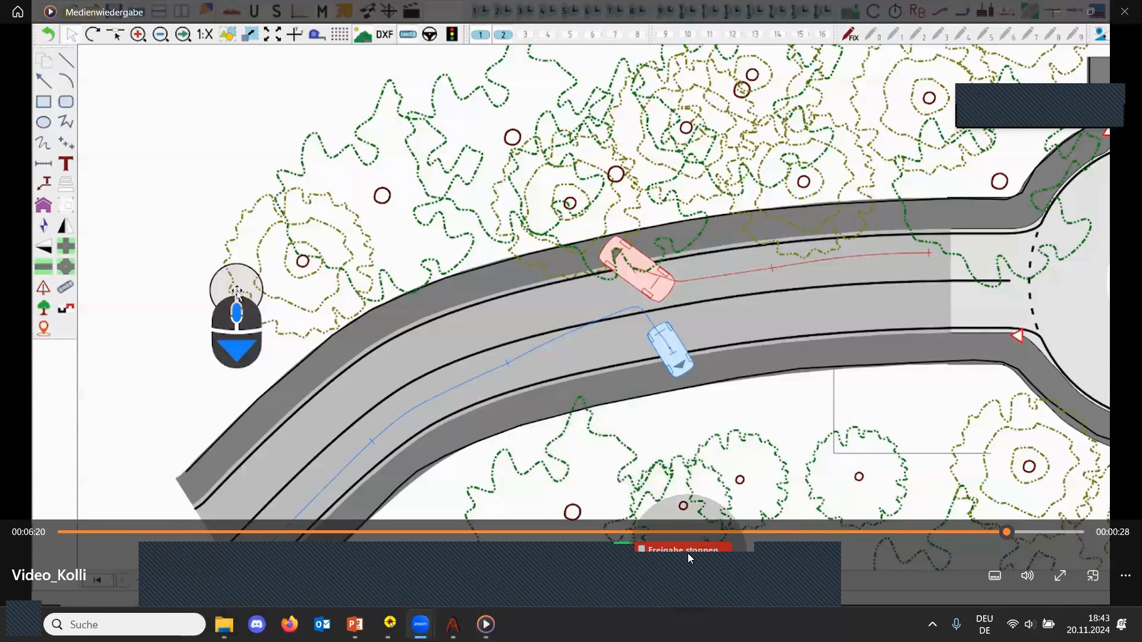
{"action": "left_click", "coordinate": [687, 553]}
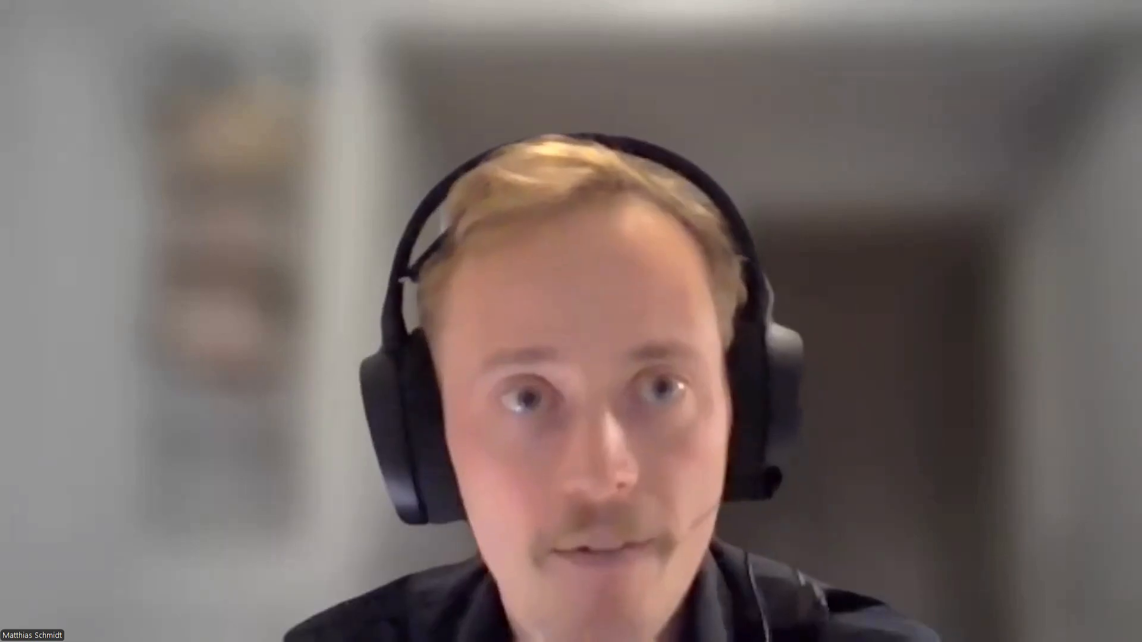